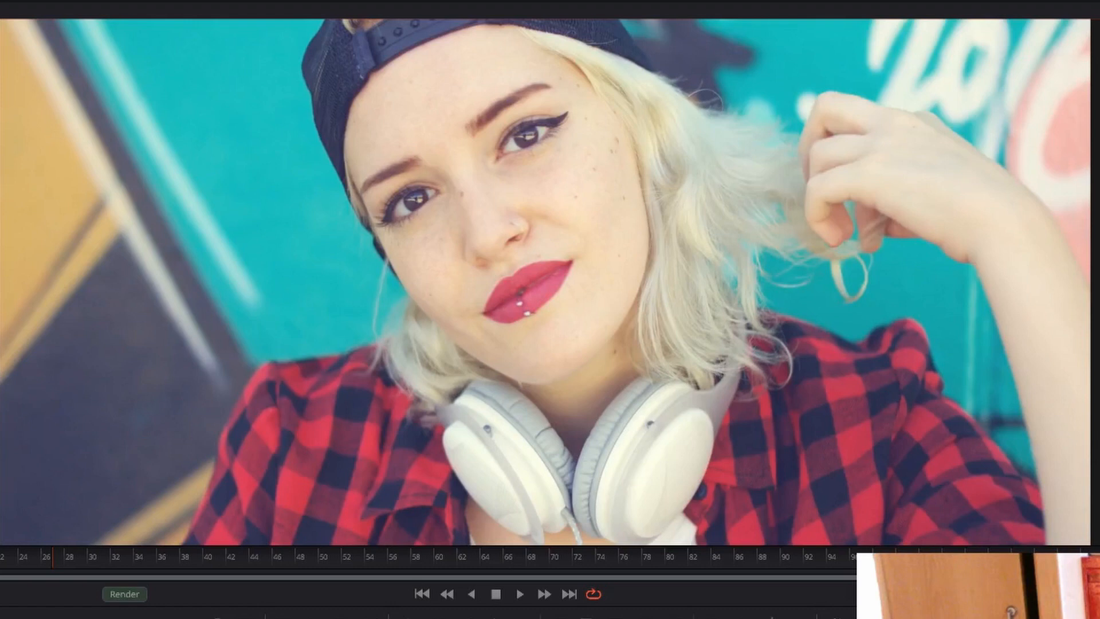
Step: Compare the original clip with the final pecas_v01 result by sweeping the wipe split across the face at different frames
mouse_move(1, 376)
mouse_down()
mouse_move(867, 335)
mouse_move(1095, 340)
mouse_move(165, 369)
mouse_move(1010, 349)
mouse_move(216, 368)
mouse_move(940, 342)
mouse_up()
drag(1052, 344, 161, 358)
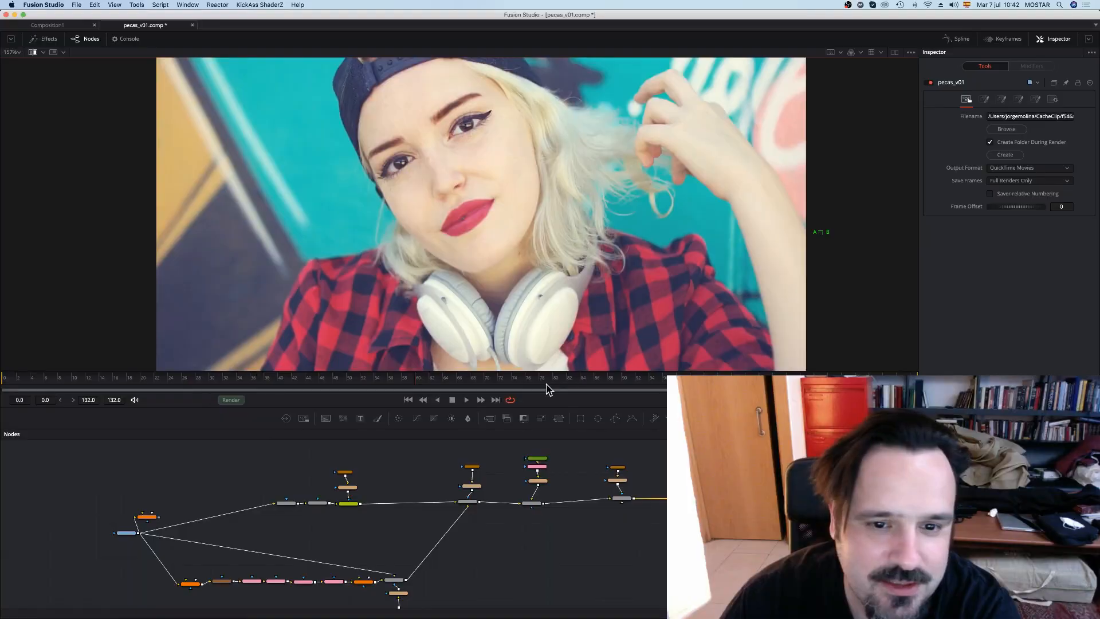
drag(547, 383, 716, 381)
drag(820, 232, 875, 263)
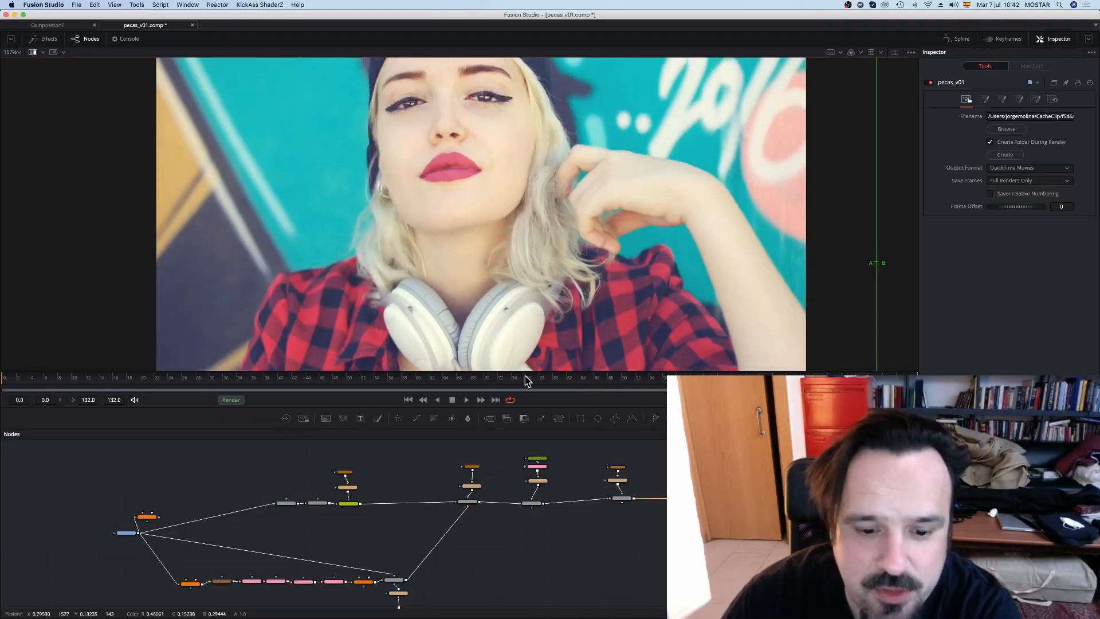
Step: View the output of PlanarTracker1 in Steady mode and scrub through the clip to check the stabilized lips
click(195, 584)
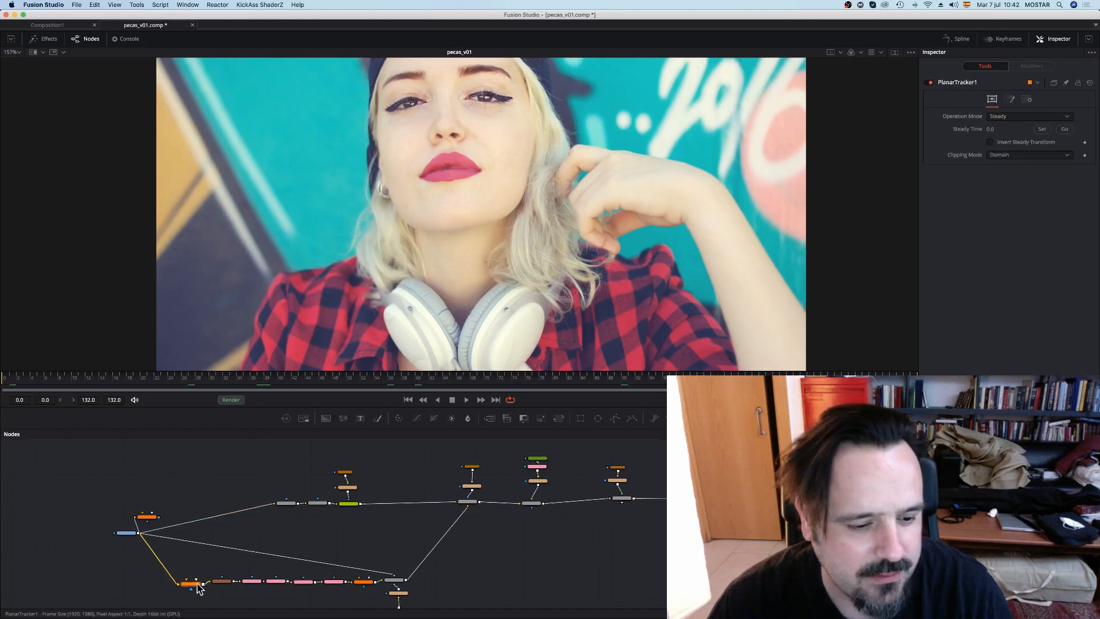
key(1)
drag(298, 379, 420, 391)
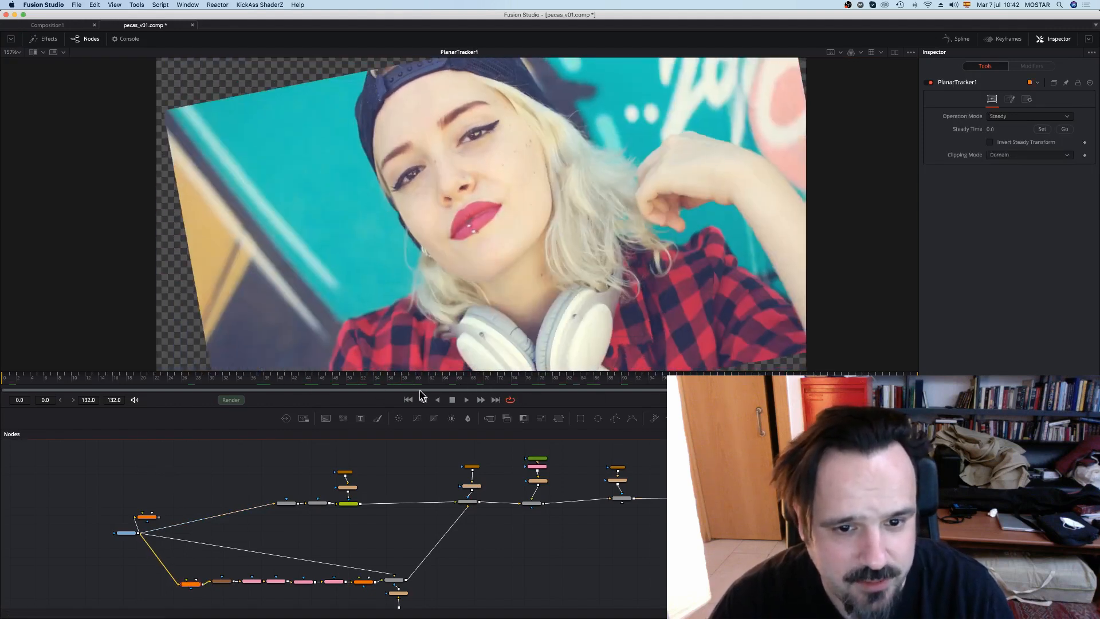
click(493, 380)
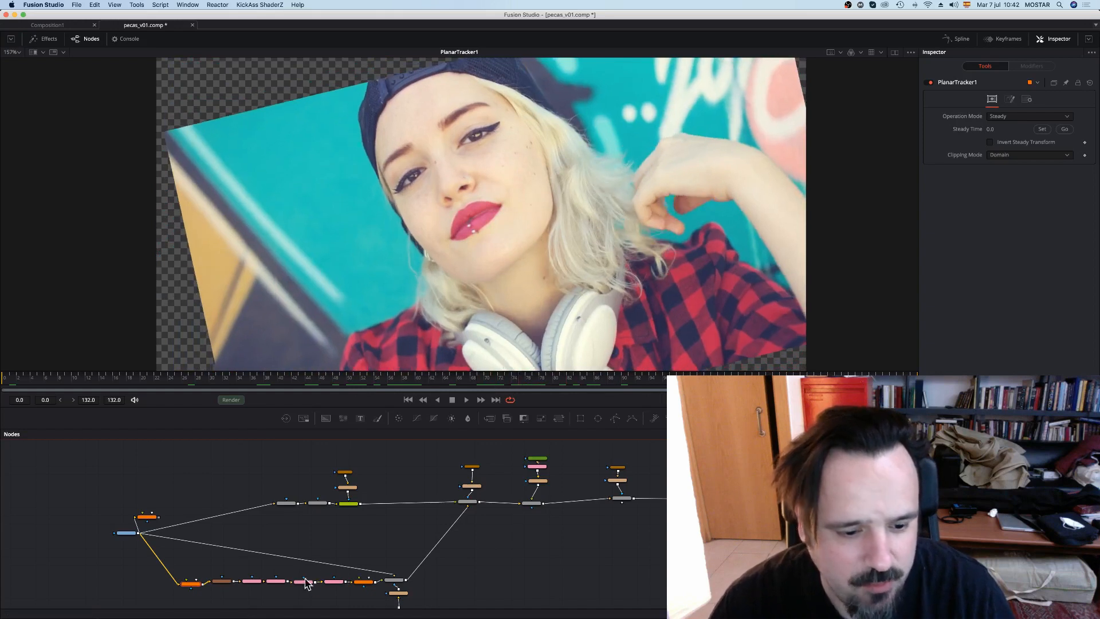
Step: Examine the nodes that follow the planar tracker in the lower stabilized branch
drag(217, 582, 479, 299)
click(277, 581)
click(337, 581)
drag(363, 582, 401, 343)
Step: View the results of the DILATAR and EROSIONAR nodes in the upper branch
drag(286, 504, 410, 349)
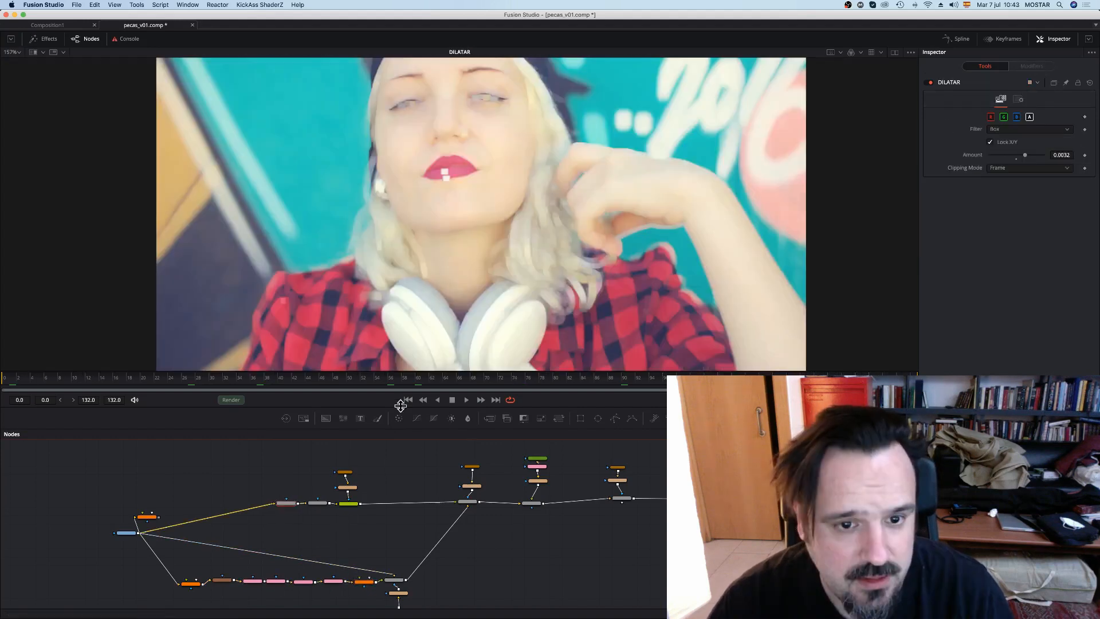
click(318, 504)
key(1)
Step: View Merge6 in the framed example group and play back its black squares over white
drag(282, 465, 453, 543)
click(333, 492)
key(1)
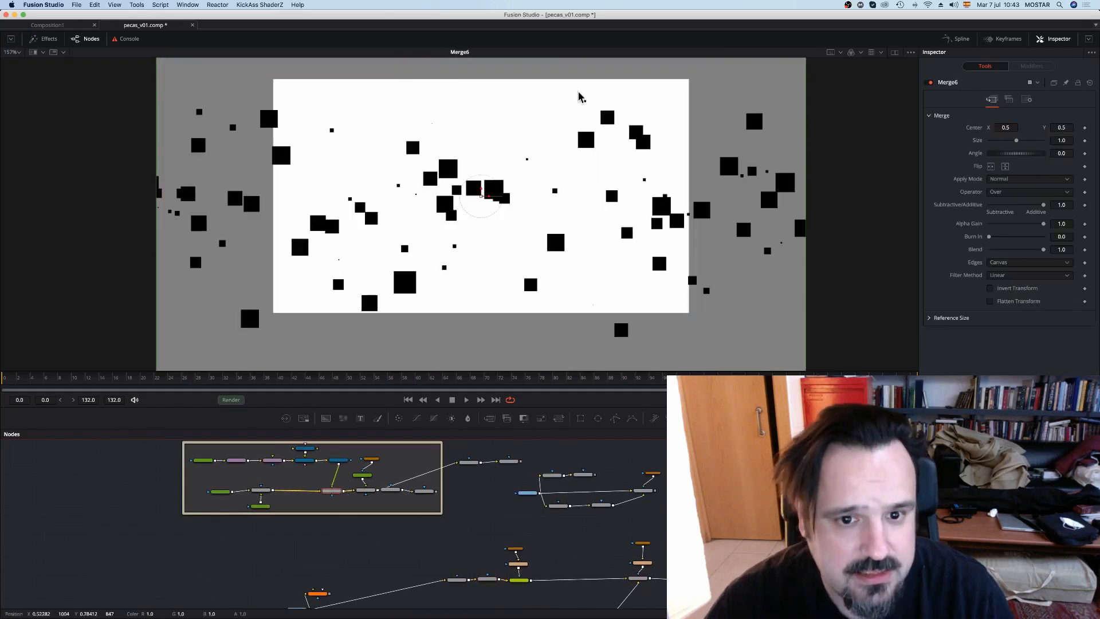
key(space)
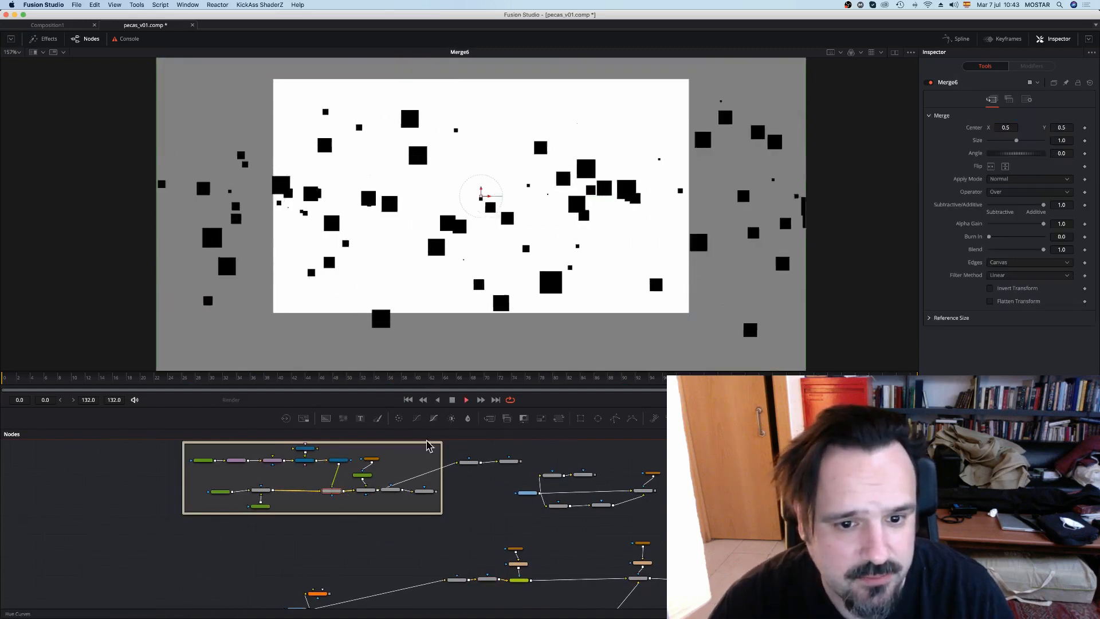
key(space)
Step: Examine the example group's Merge5, DILATAR_1 and EROSIONAR_1 outputs in sequence
click(366, 490)
key(1)
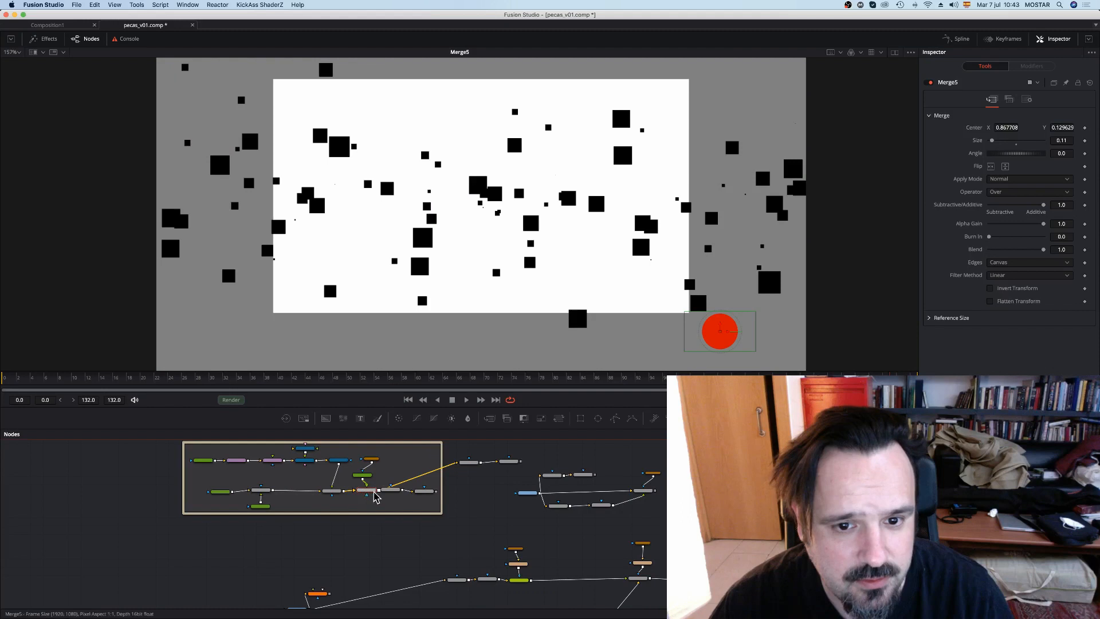
click(389, 491)
key(1)
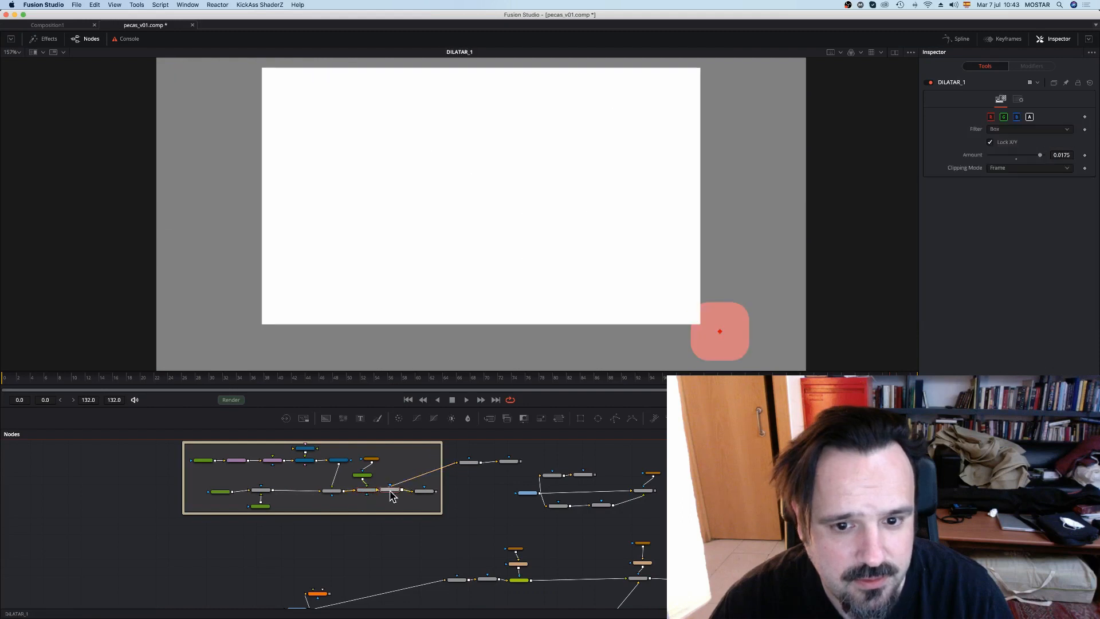
click(424, 490)
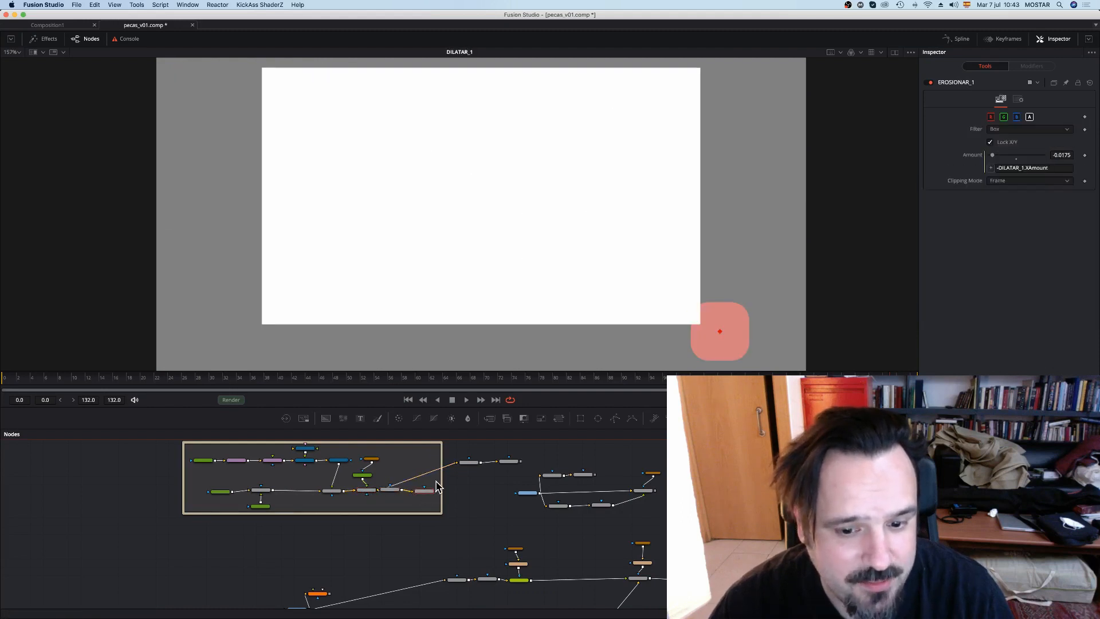
key(1)
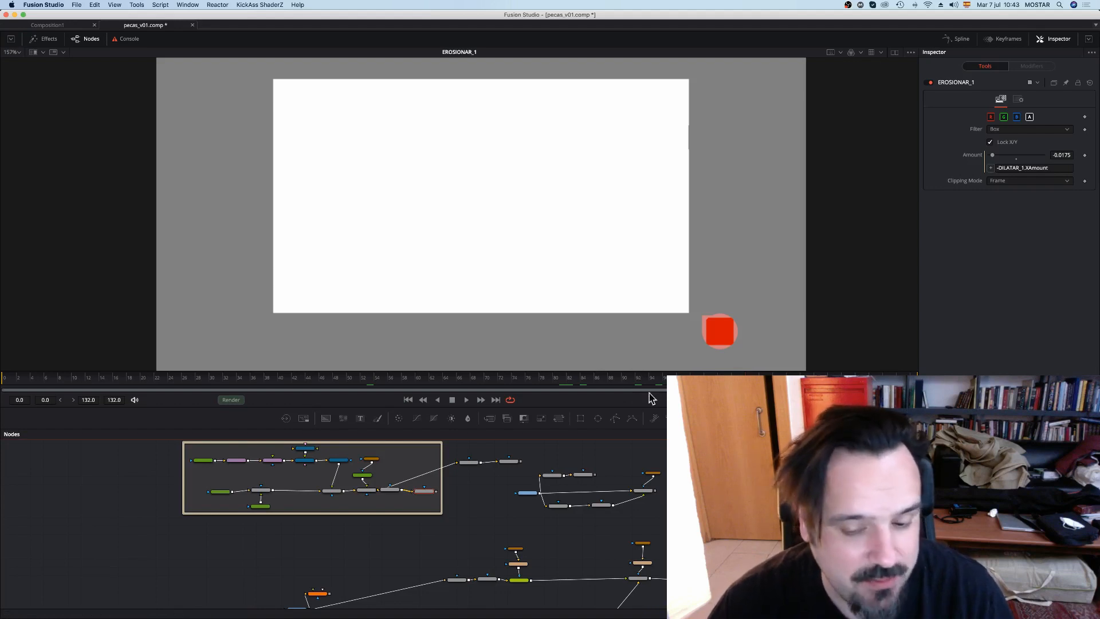
Step: Show Merge1 and the painted face map from PlanarTransform2_1_1 side by side in two viewers
scroll(658, 536, right, 5)
click(508, 548)
key(2)
click(577, 528)
click(894, 53)
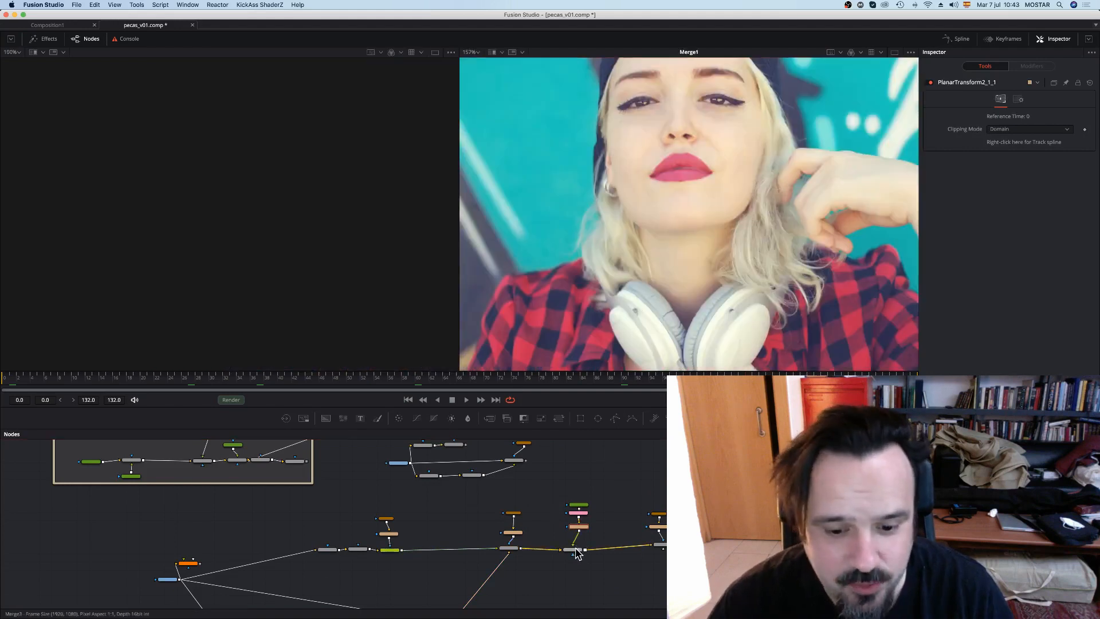
key(1)
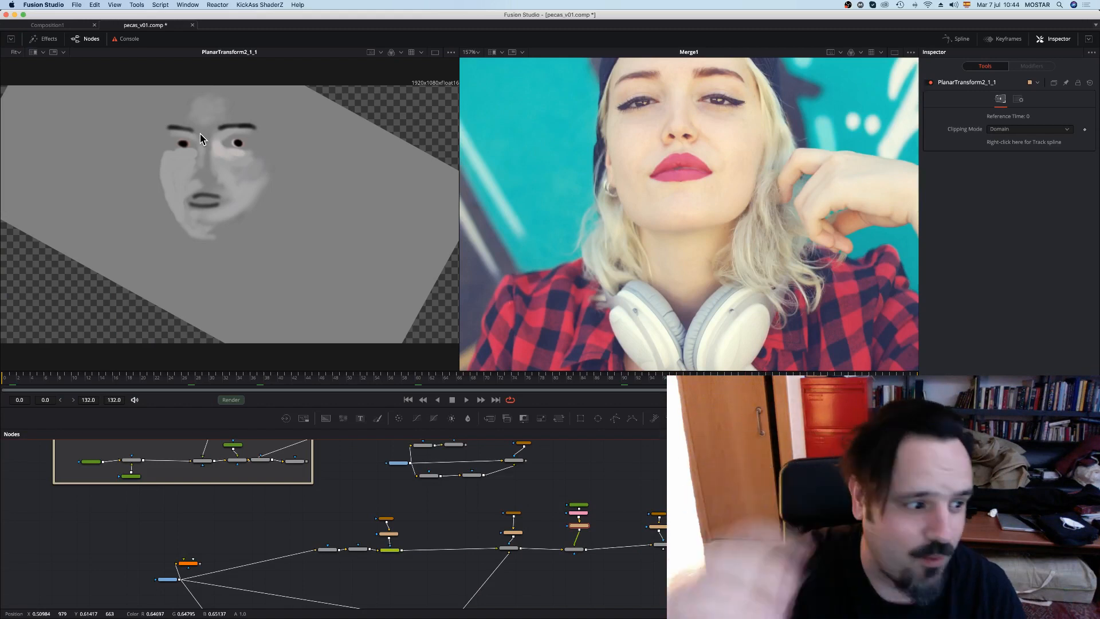
click(609, 381)
drag(615, 379, 790, 380)
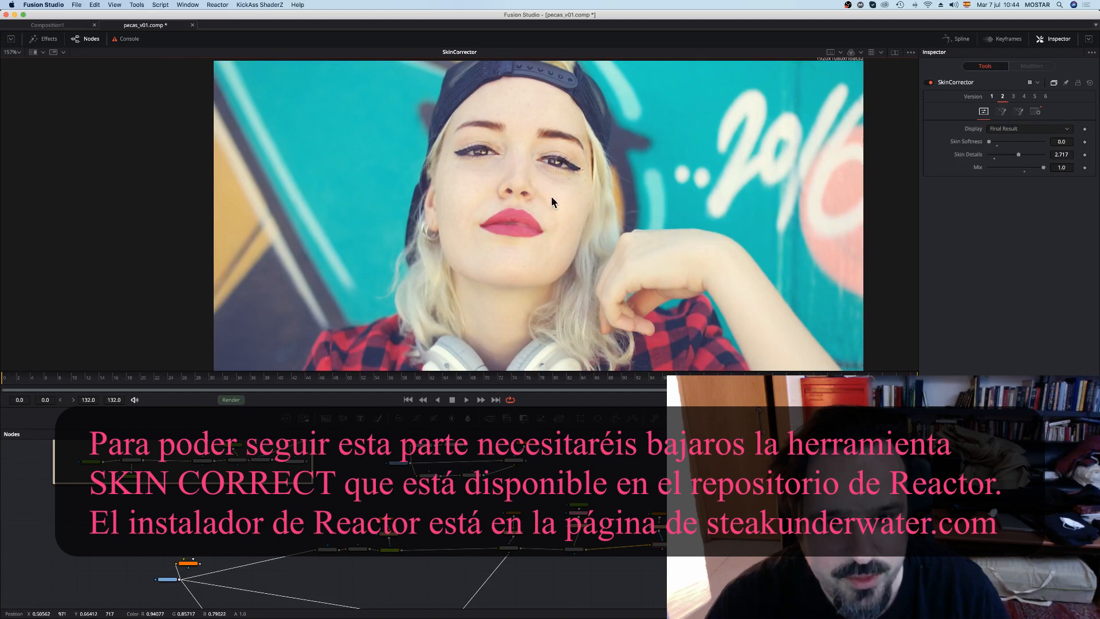
Step: Compare the SkinCorrector result with the original piercing.mov using an A/B wipe across the face
drag(173, 579, 478, 276)
click(35, 52)
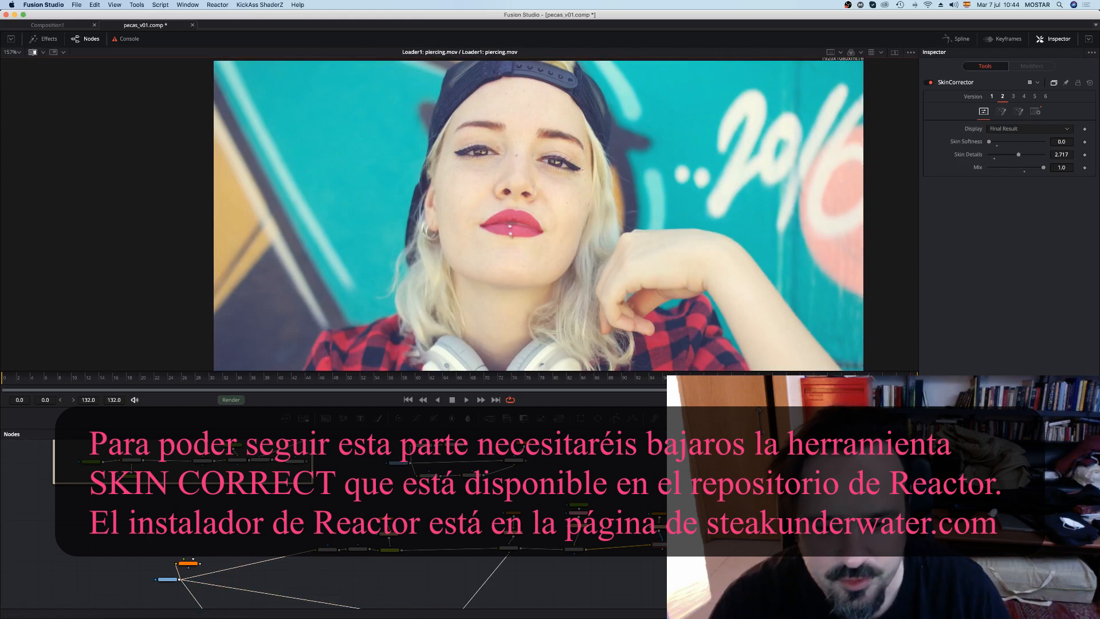
click(35, 52)
click(33, 53)
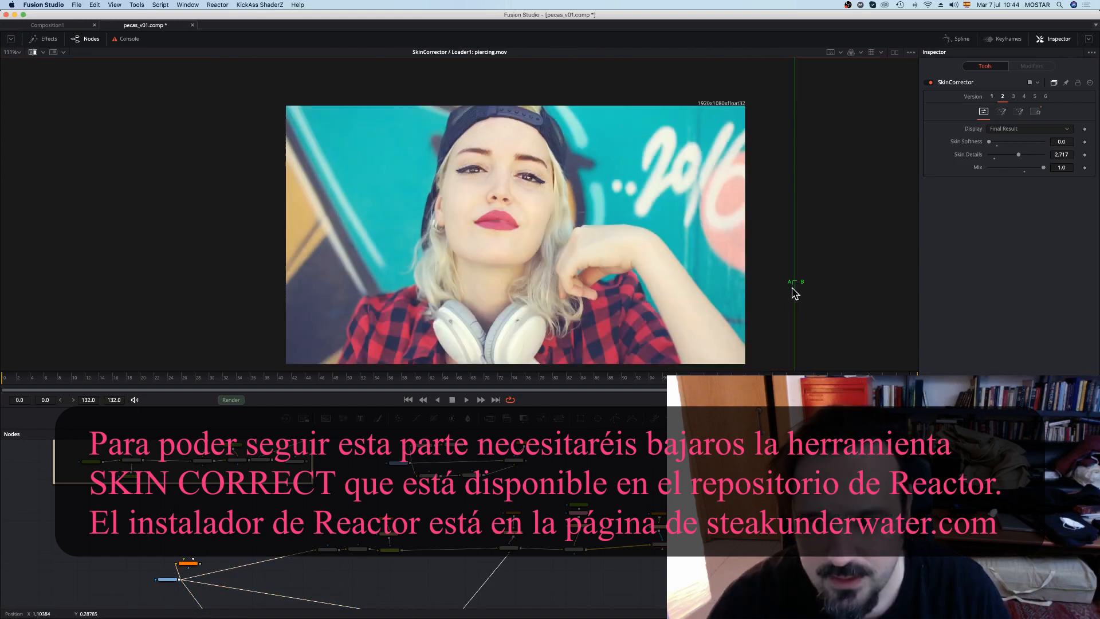
drag(794, 284, 510, 272)
key(plus)
key(plus)
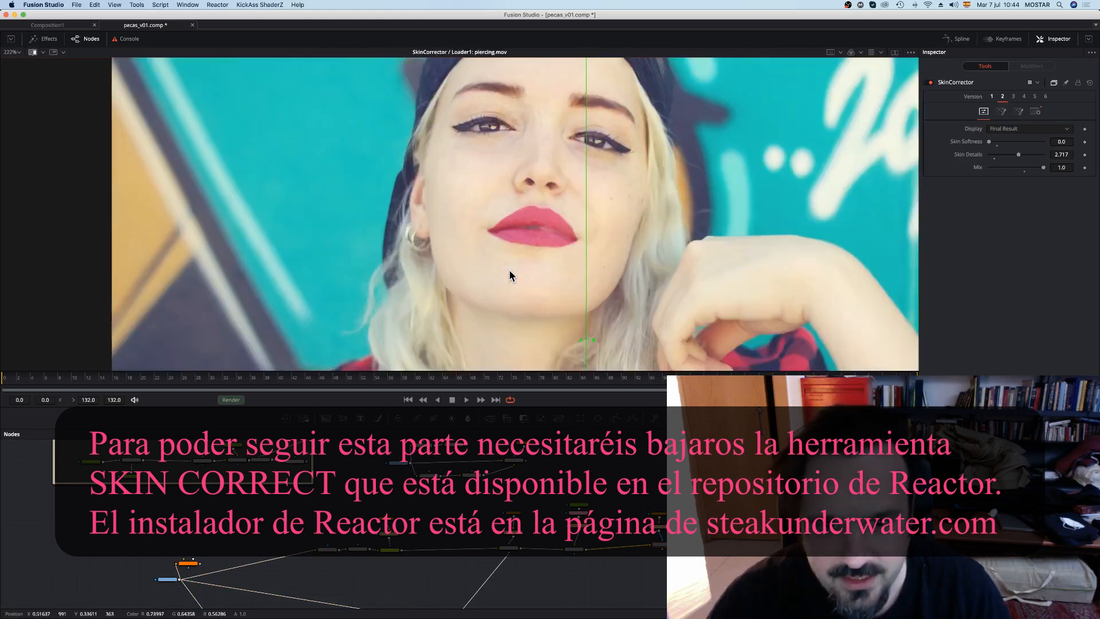
drag(587, 342, 794, 305)
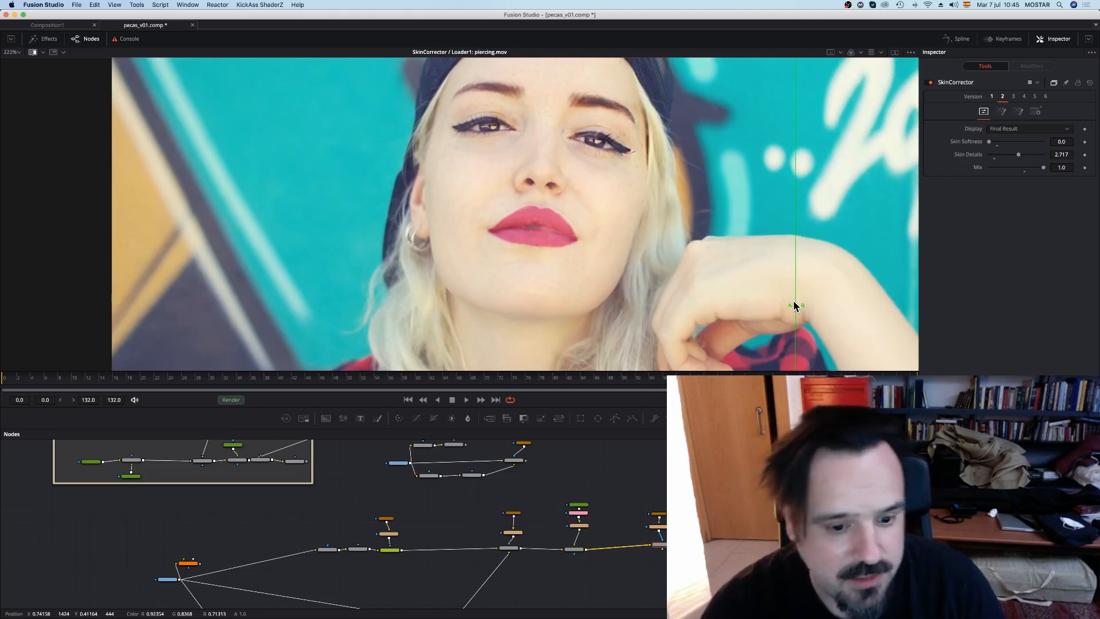
Step: View the EJERCICIO BEAUTY.mov clip in the viewer without the A/B comparison
scroll(628, 491, up, 5)
click(434, 493)
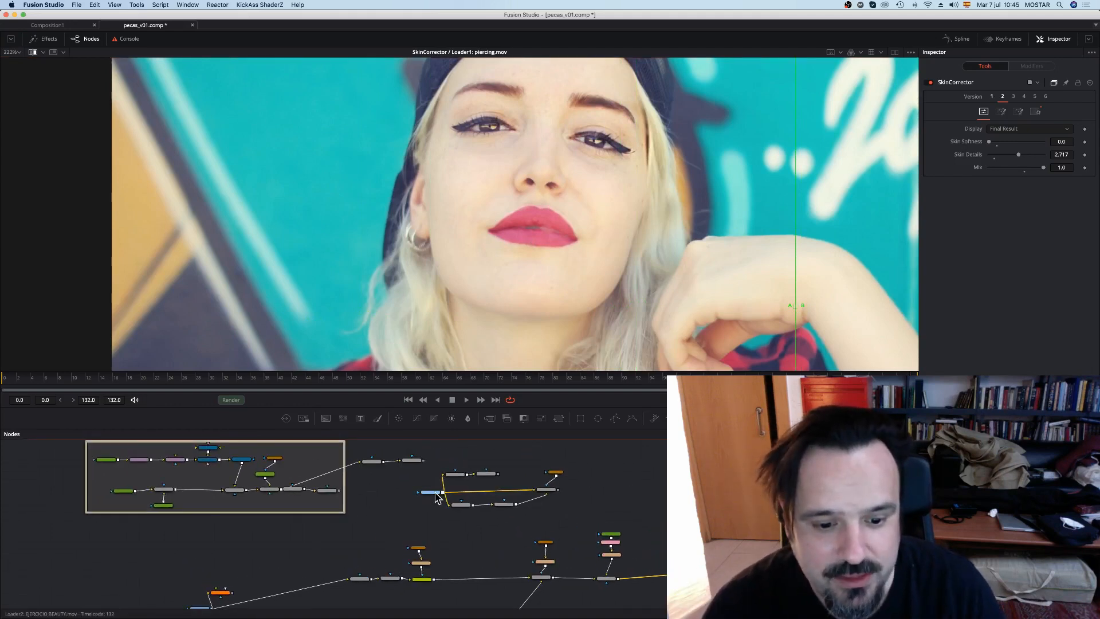
key(1)
click(794, 293)
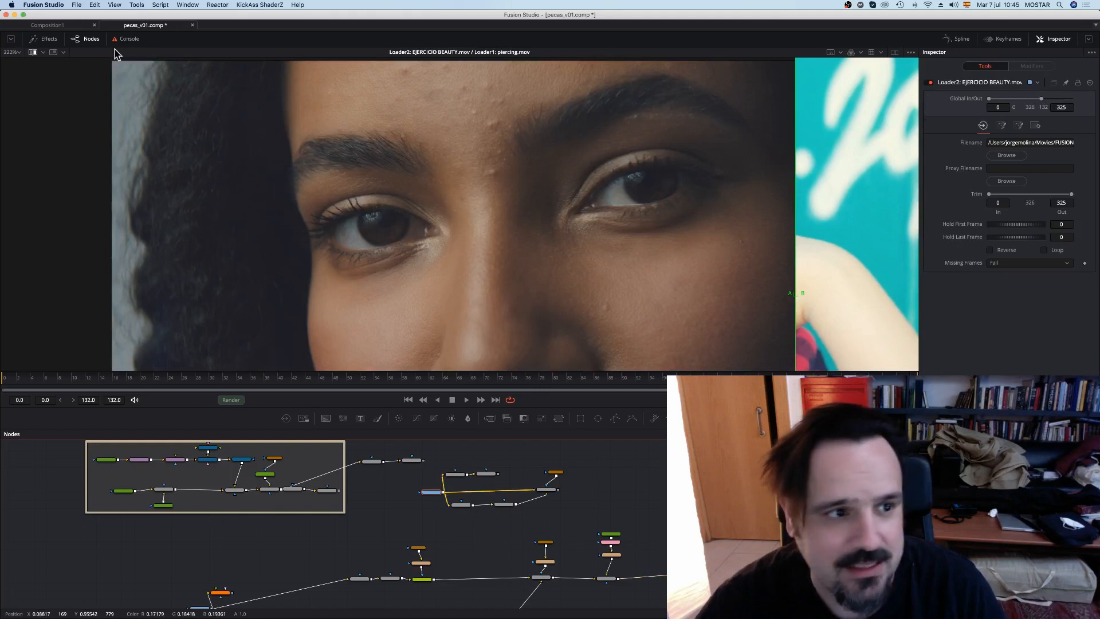
click(34, 51)
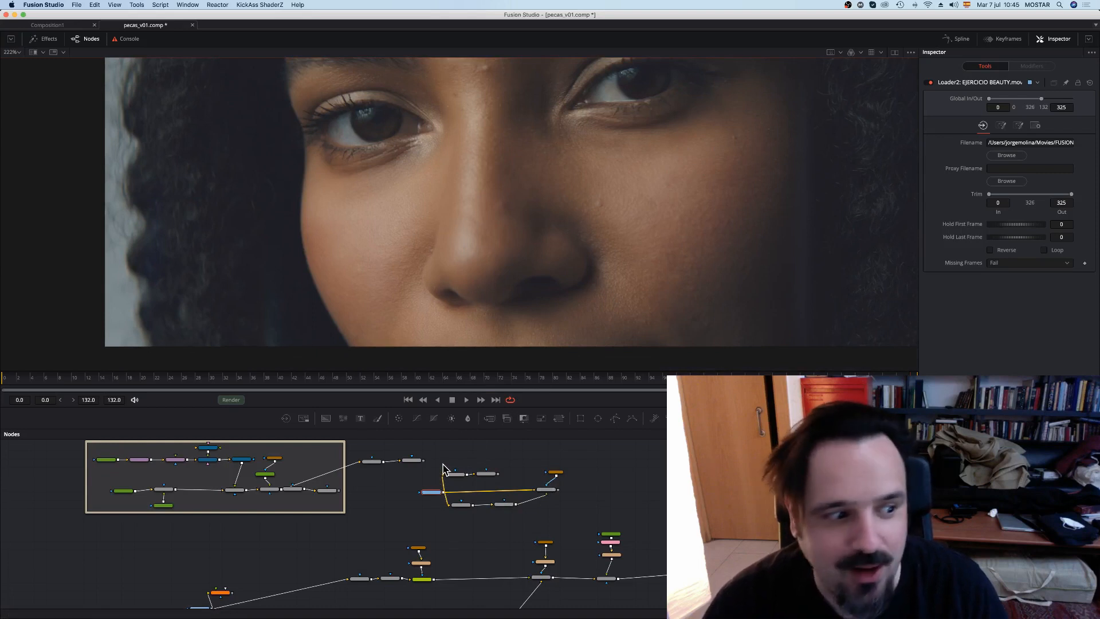
Step: View the EROSIONAR output and the final pecas_v01 result, framed on the woman's face
click(390, 578)
key(1)
drag(391, 580, 248, 562)
click(707, 555)
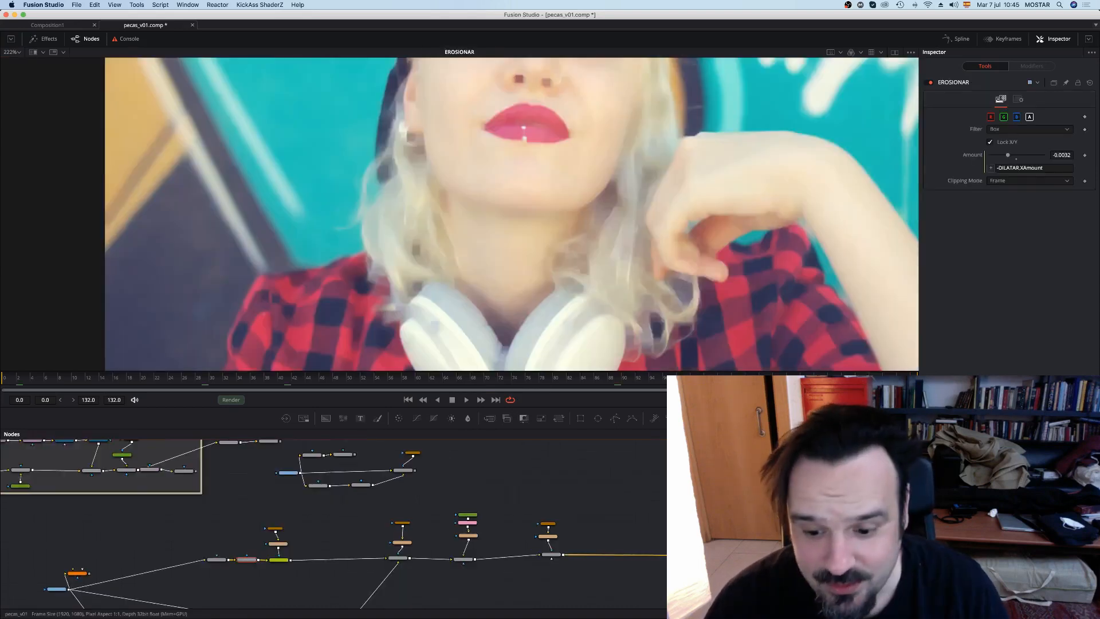
key(1)
drag(512, 139, 493, 243)
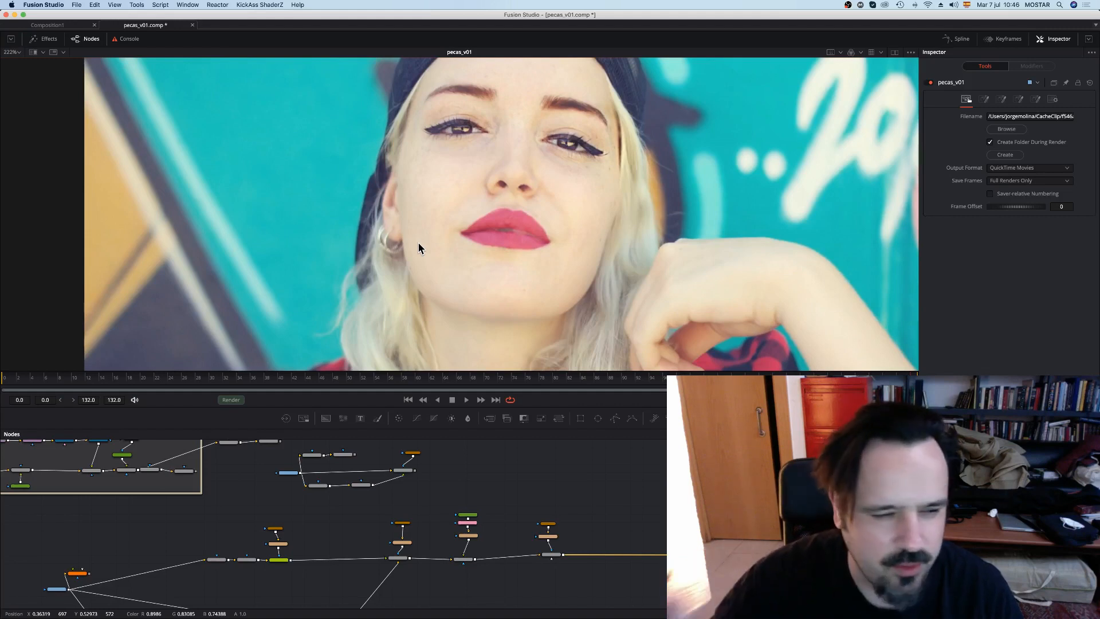
click(134, 381)
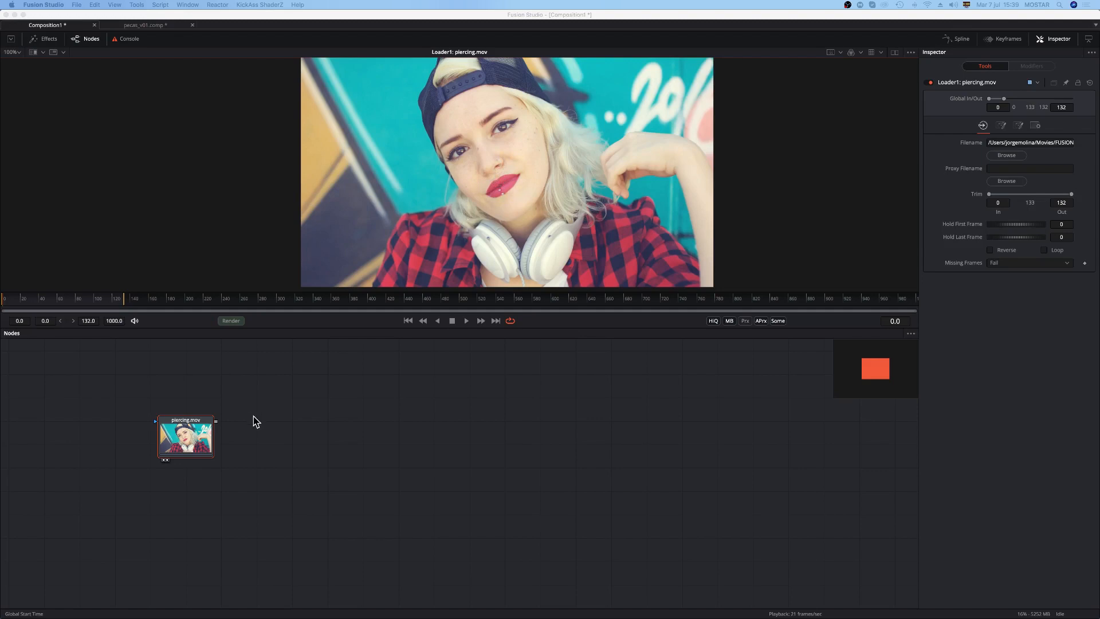
Step: Add a Planar Tracker node to Composition1 for the piercing.mov clip
click(279, 432)
key(shift+space)
text(pla)
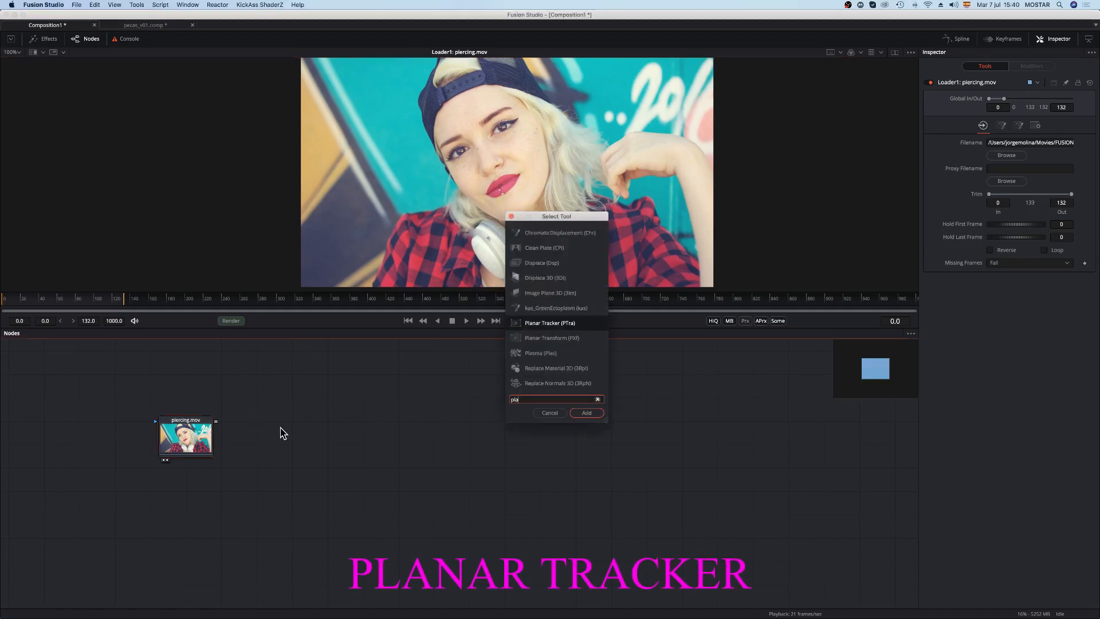
key(Return)
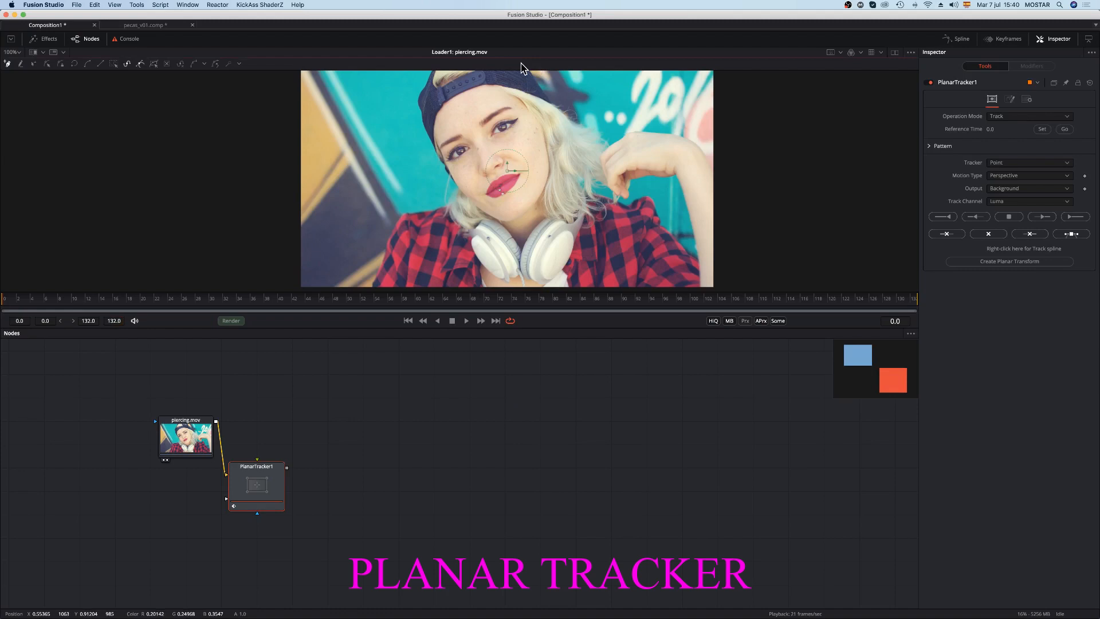
Step: Draw a closed polygon around the woman's lips as the planar tracker's pattern at frame 0
scroll(522, 68, up, 5)
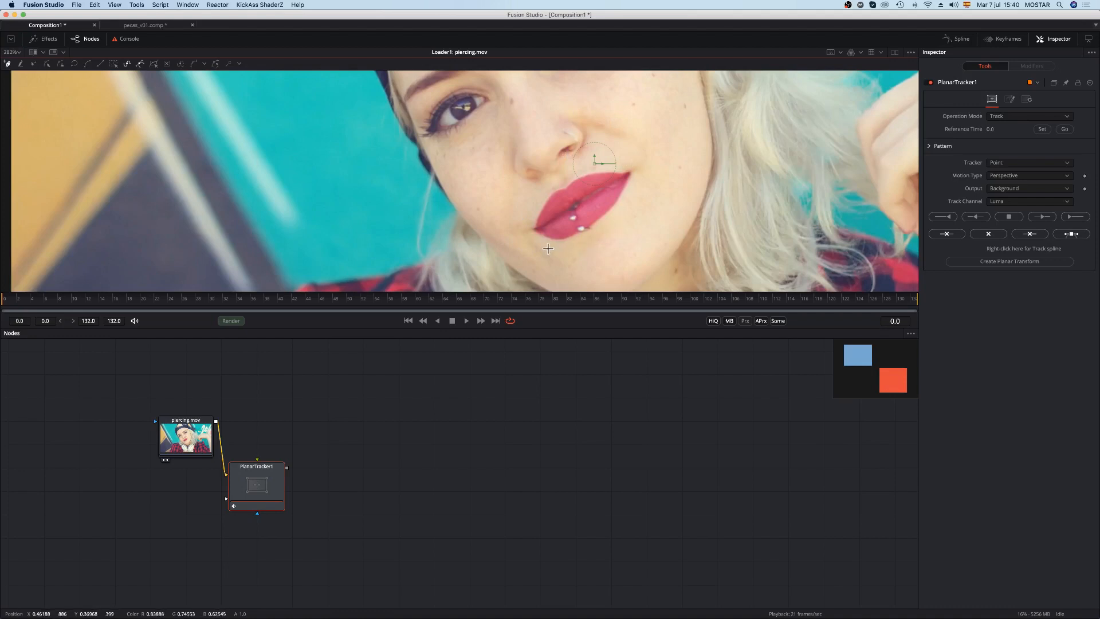
drag(615, 247, 559, 258)
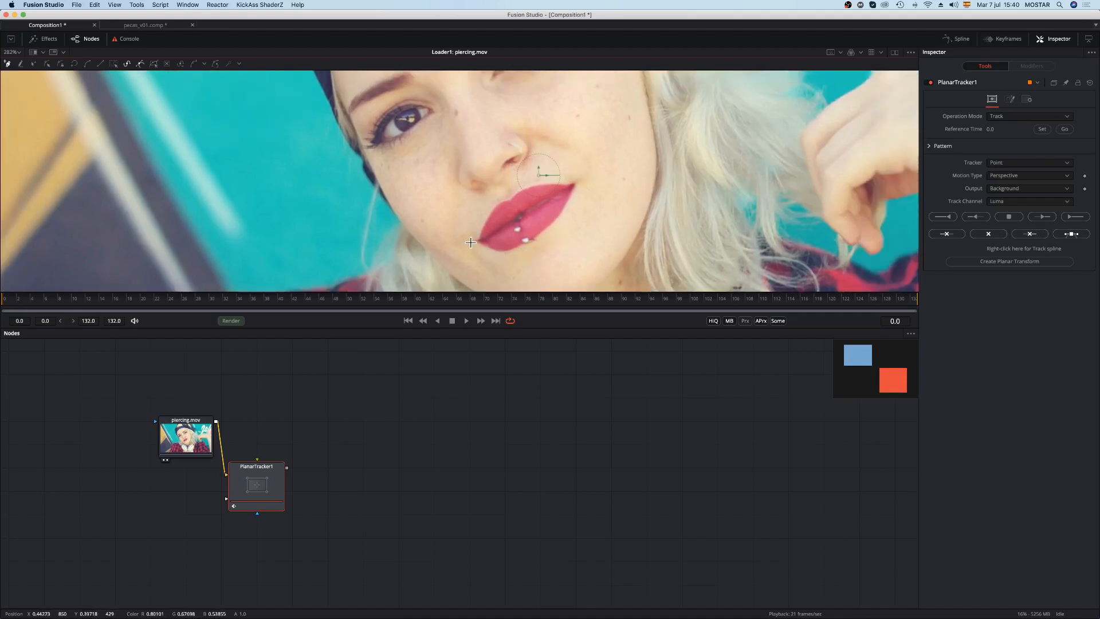
click(476, 241)
click(486, 204)
click(512, 191)
click(541, 181)
click(551, 237)
click(489, 257)
click(476, 241)
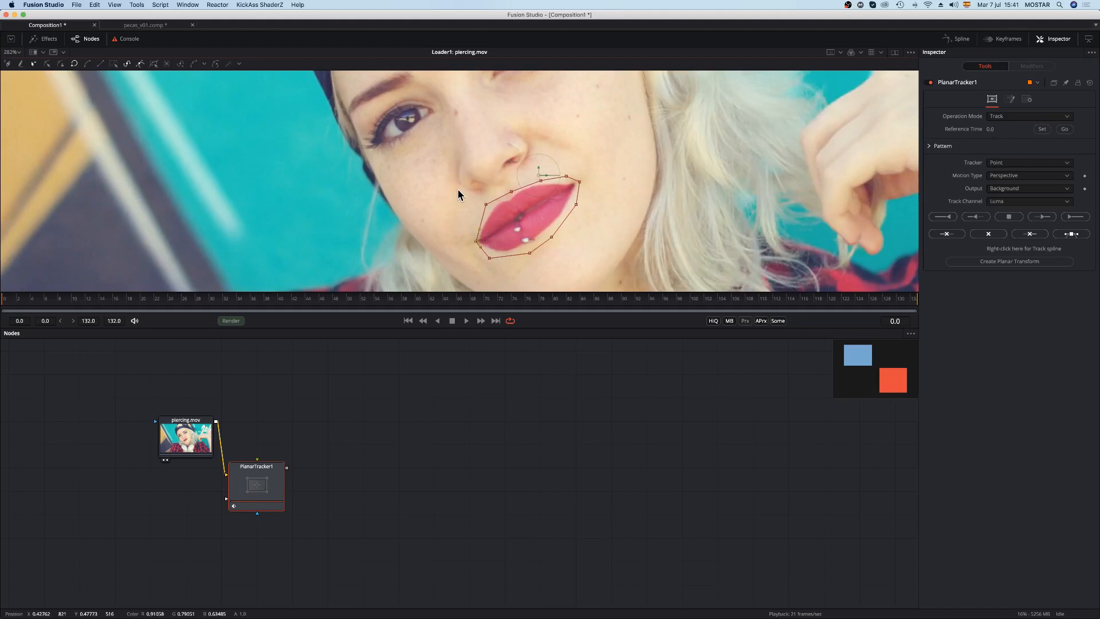
Step: Set the tracker's motion type to Affine (TRS + shear) and track the lip pattern forward to the end of the clip
click(1026, 176)
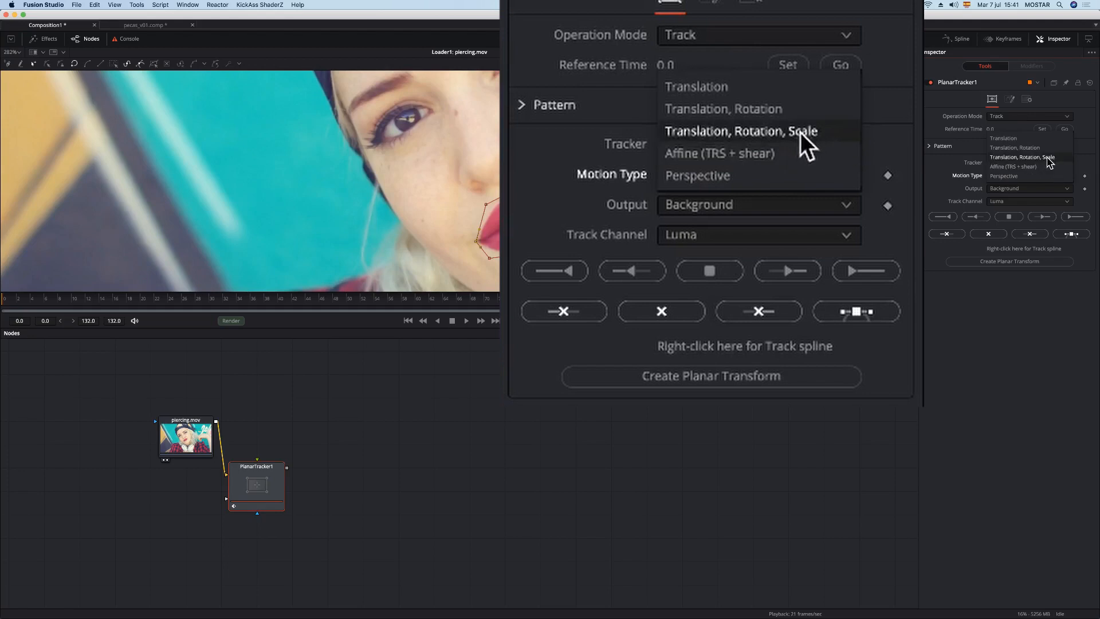
click(1050, 166)
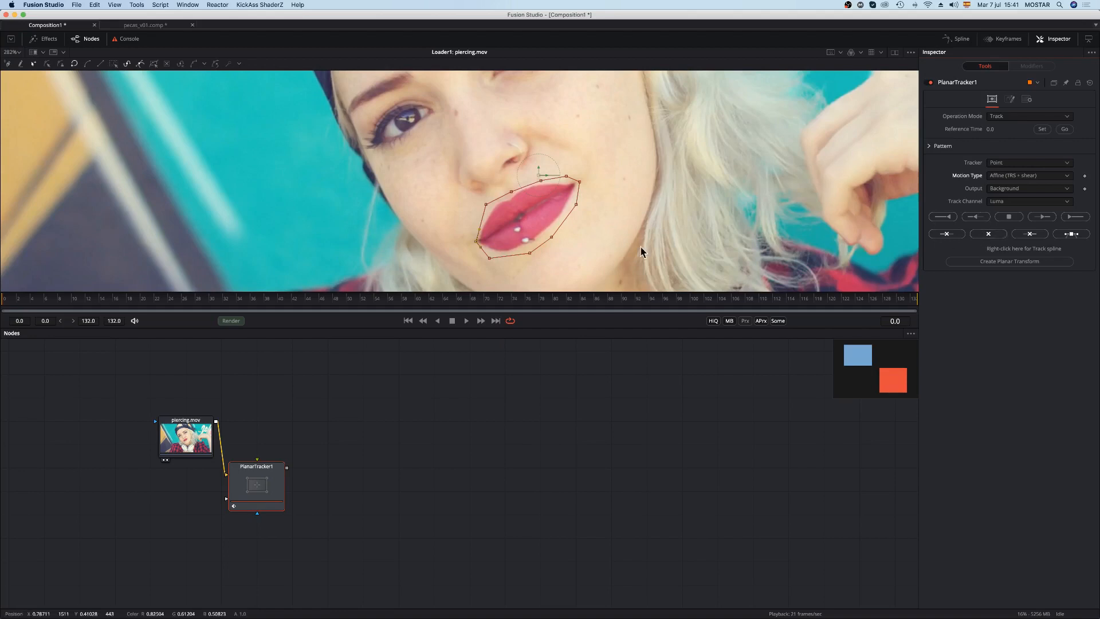
click(1076, 217)
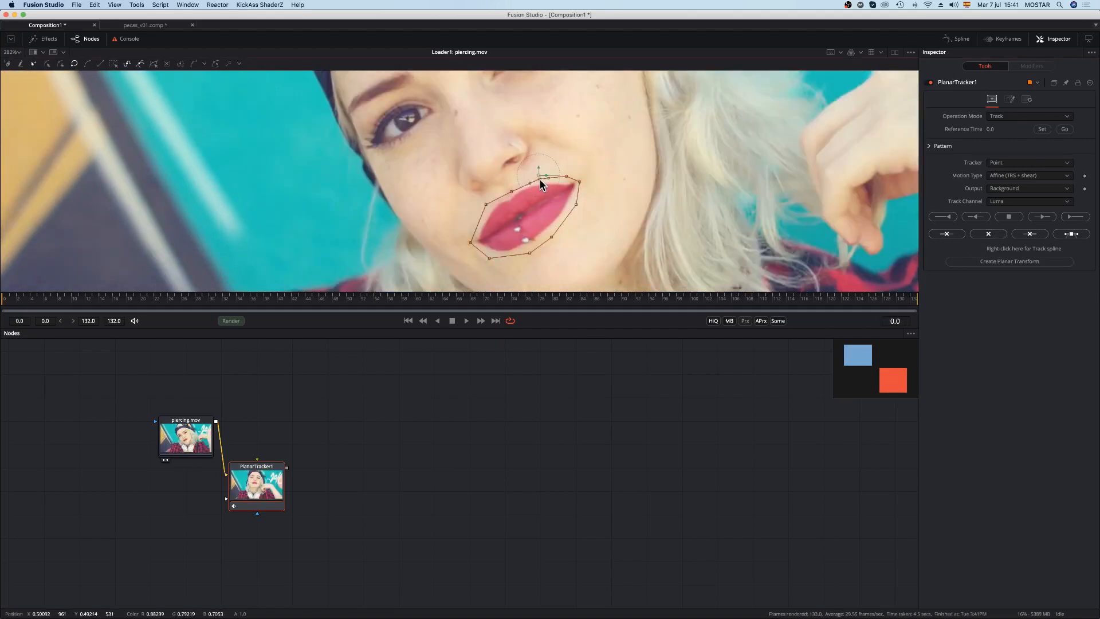
click(1071, 217)
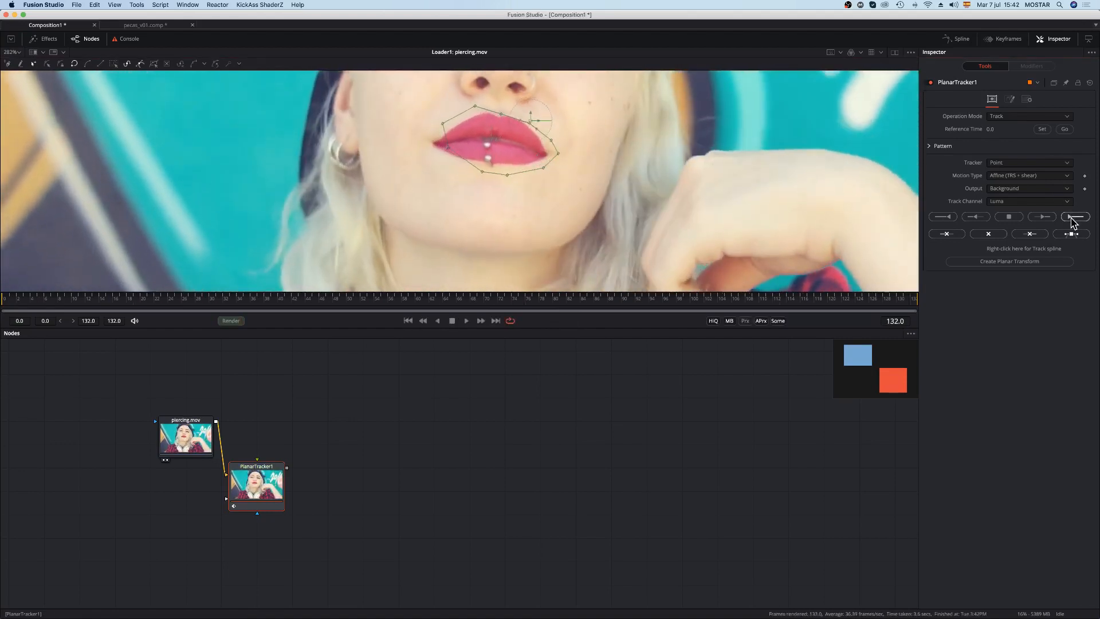
Step: Set the planar tracker's operation mode to Steady and play the clip from frame 0 to check the stabilized lips
click(3, 298)
key(2)
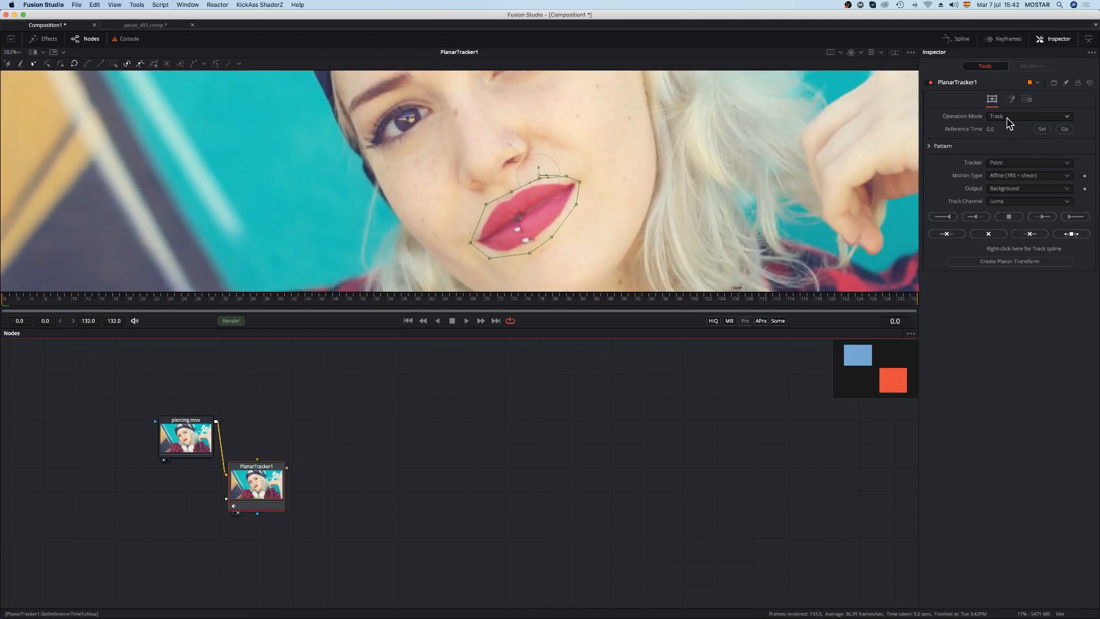
click(1014, 118)
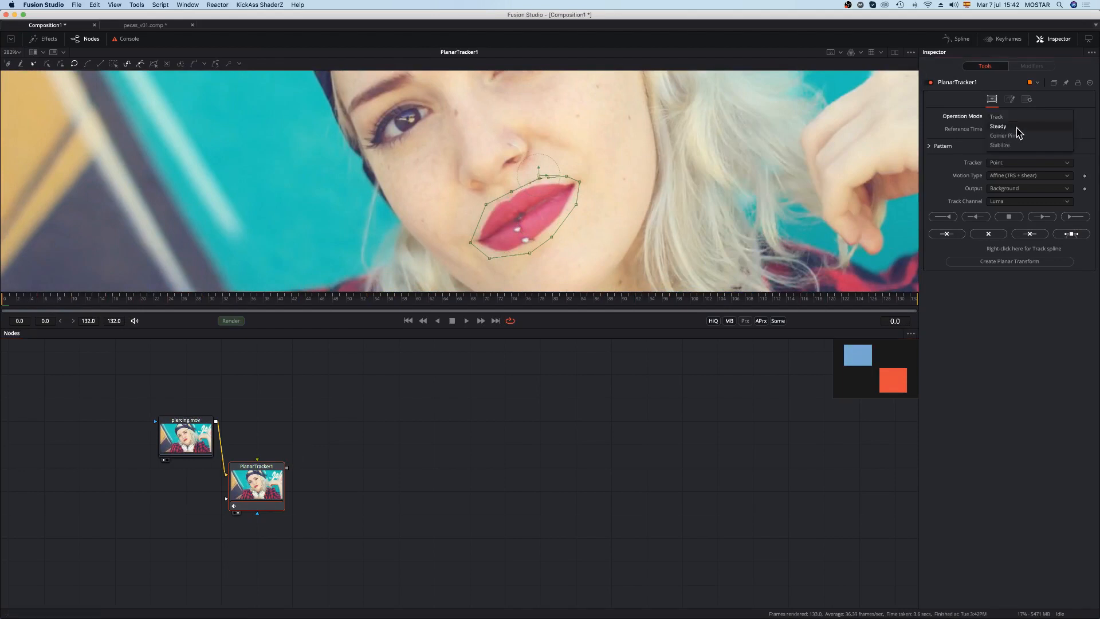
click(1017, 127)
key(minus)
key(minus)
key(space)
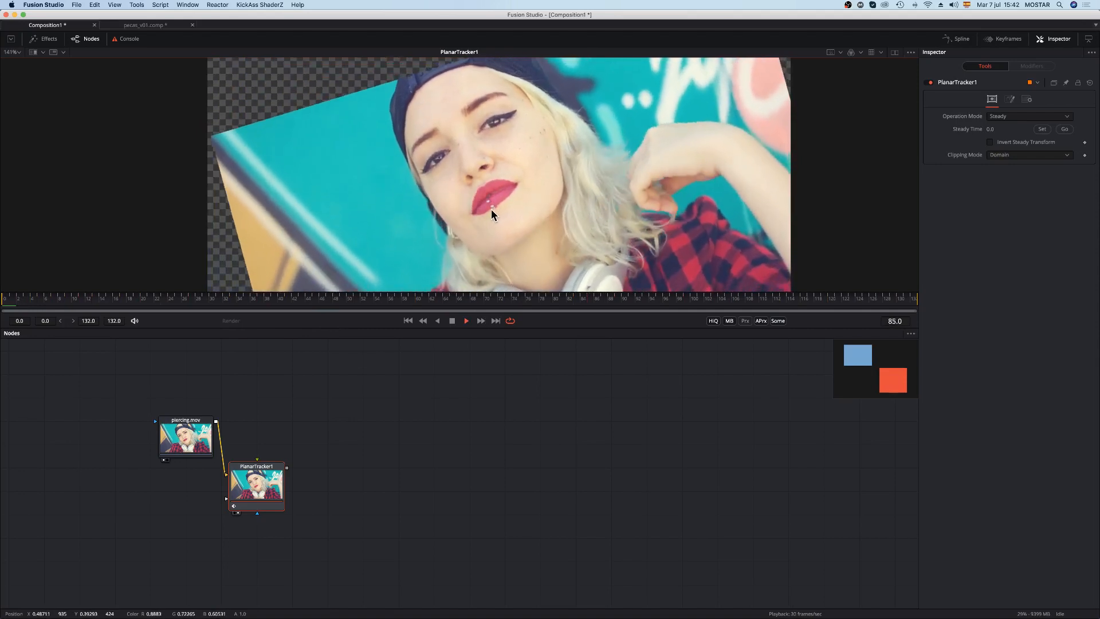
Step: Add a Grid Warp node after the planar tracker and space it out in the node graph
click(270, 488)
key(shift+space)
text(gri)
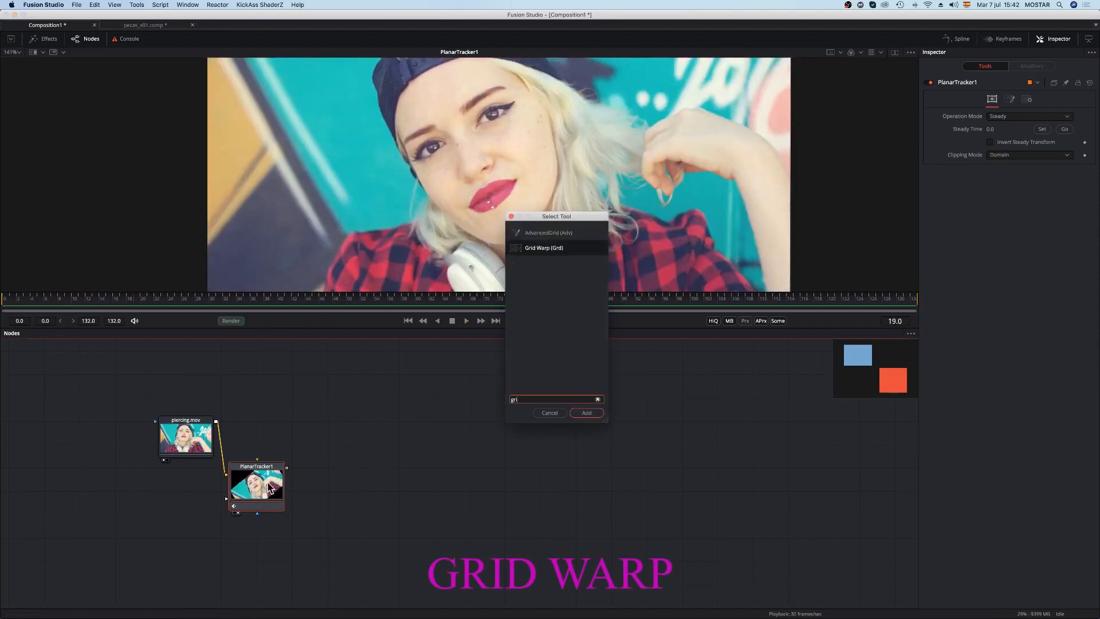
key(Return)
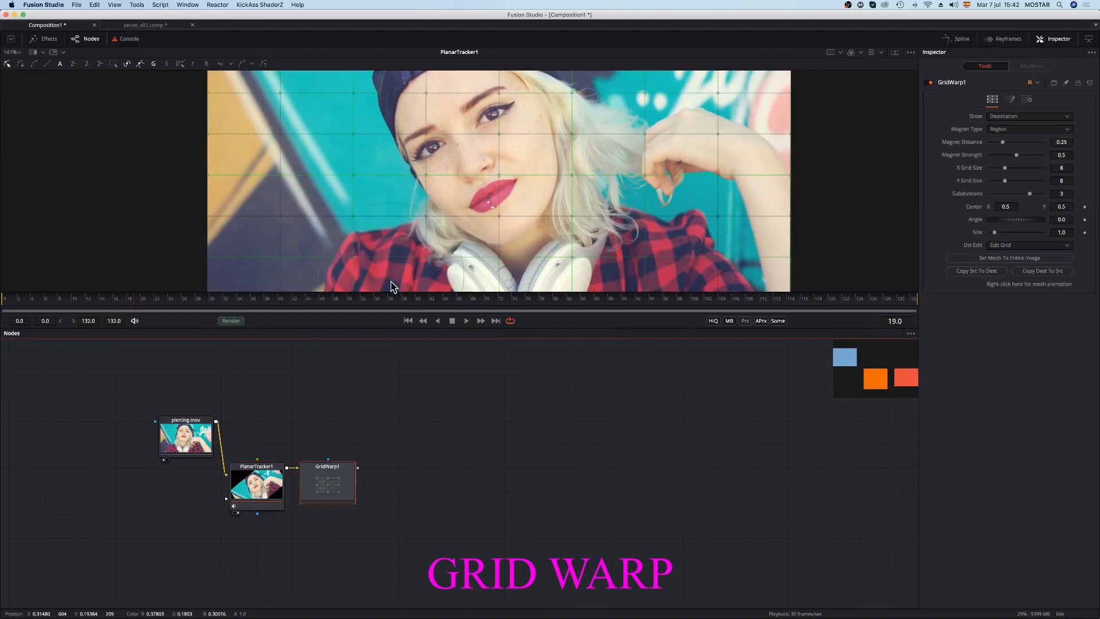
drag(342, 481, 377, 481)
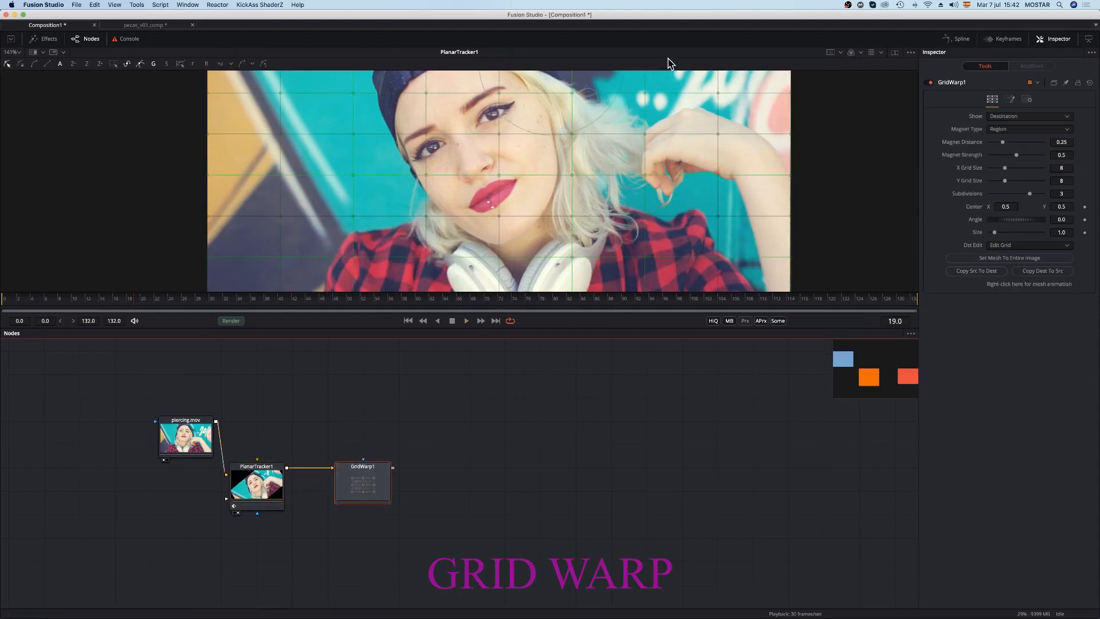
Step: Fit the Grid Warp's source mesh over the nose and mouth with angle 25.7, size 0.227 and a 5 by 6 grid
key(minus)
key(minus)
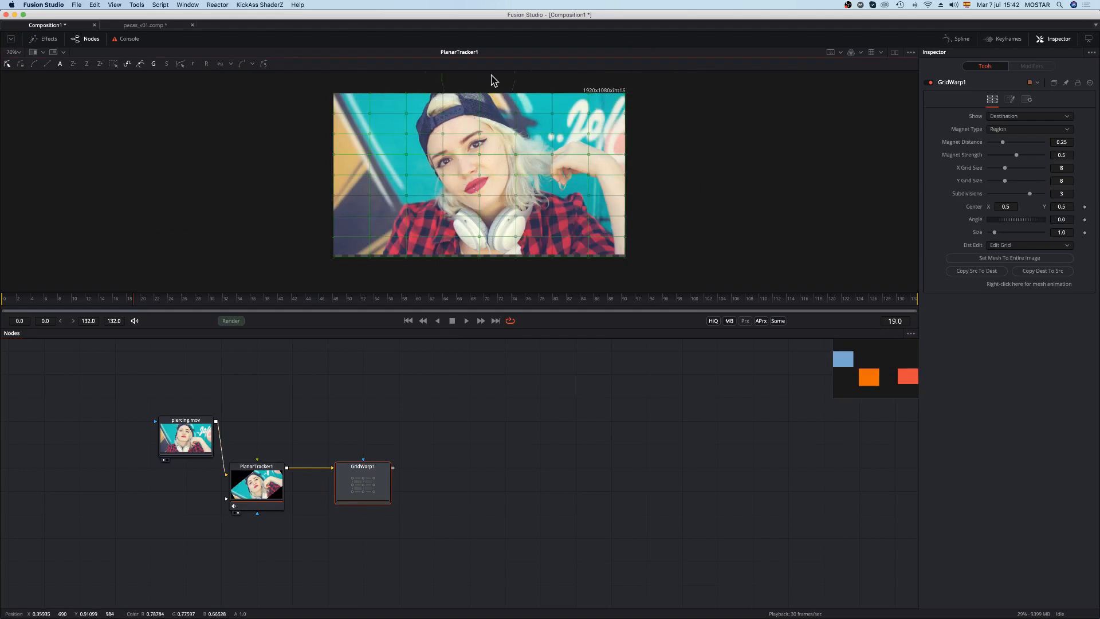
click(1026, 116)
click(1002, 106)
drag(993, 233, 1032, 221)
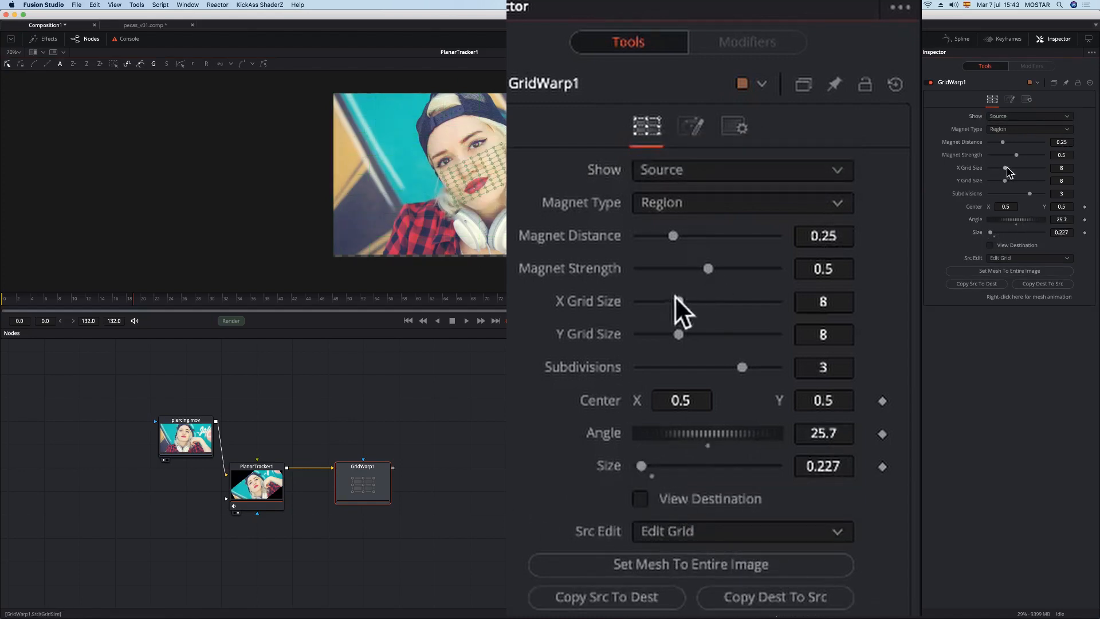
drag(1006, 167, 999, 180)
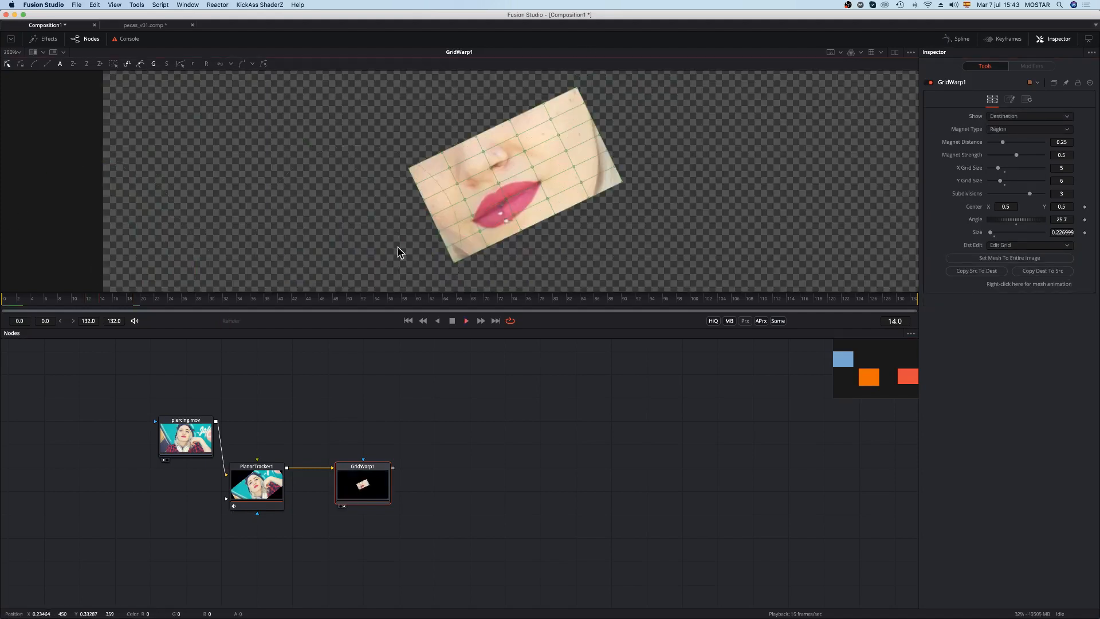
Step: At frame 85, set the Grid Warp's magnet type to Selected and move destination mesh points around the nose and upper lip
key(space)
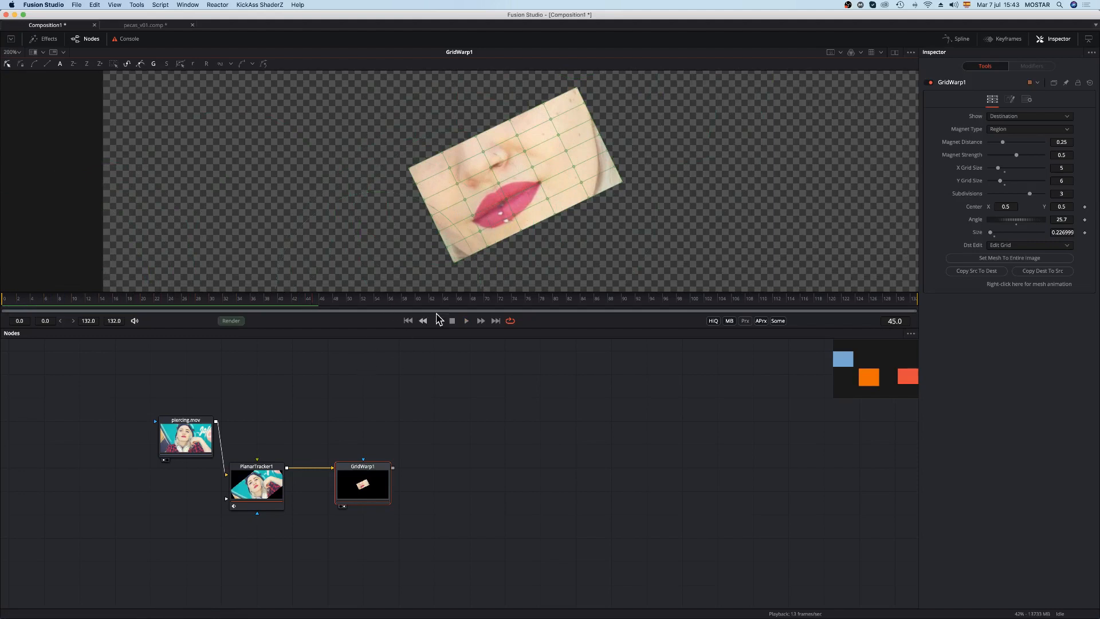
click(588, 301)
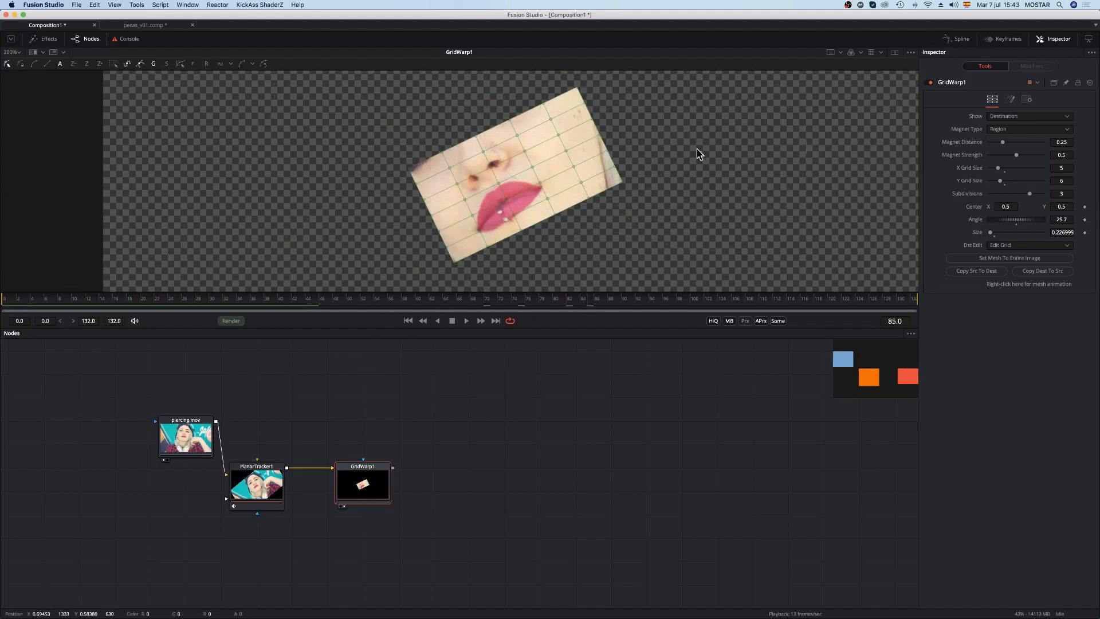
click(1022, 129)
click(1027, 121)
click(508, 194)
click(531, 165)
drag(524, 151, 518, 153)
drag(457, 184, 472, 196)
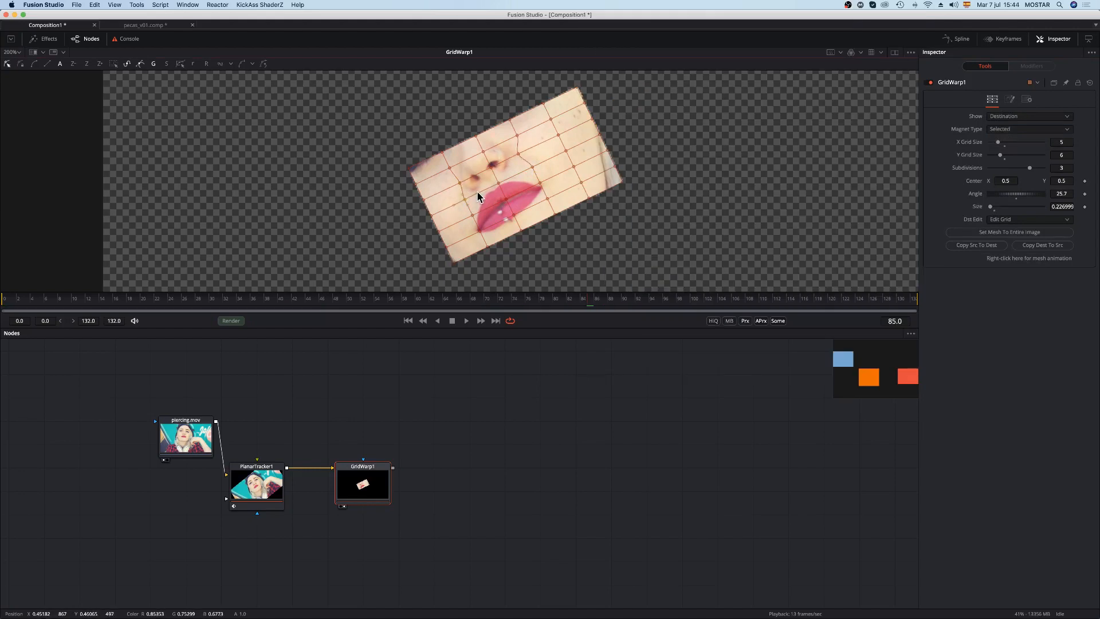
drag(532, 167, 521, 166)
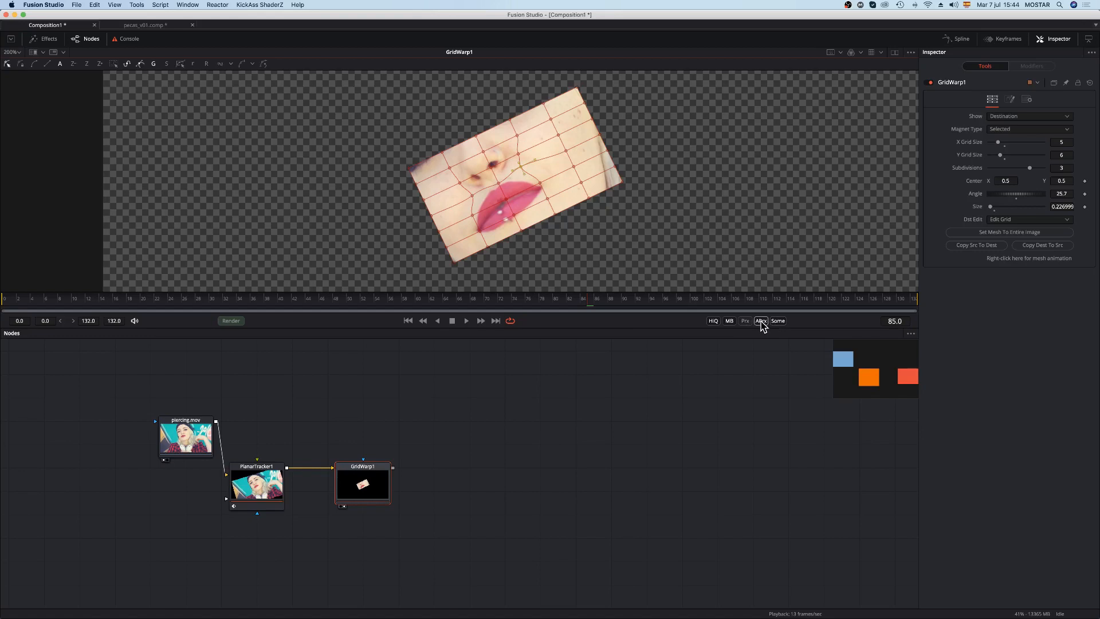
Step: Turn off Auto Proxy and adjust further Grid Warp points to follow the outline of the lips
right_click(617, 319)
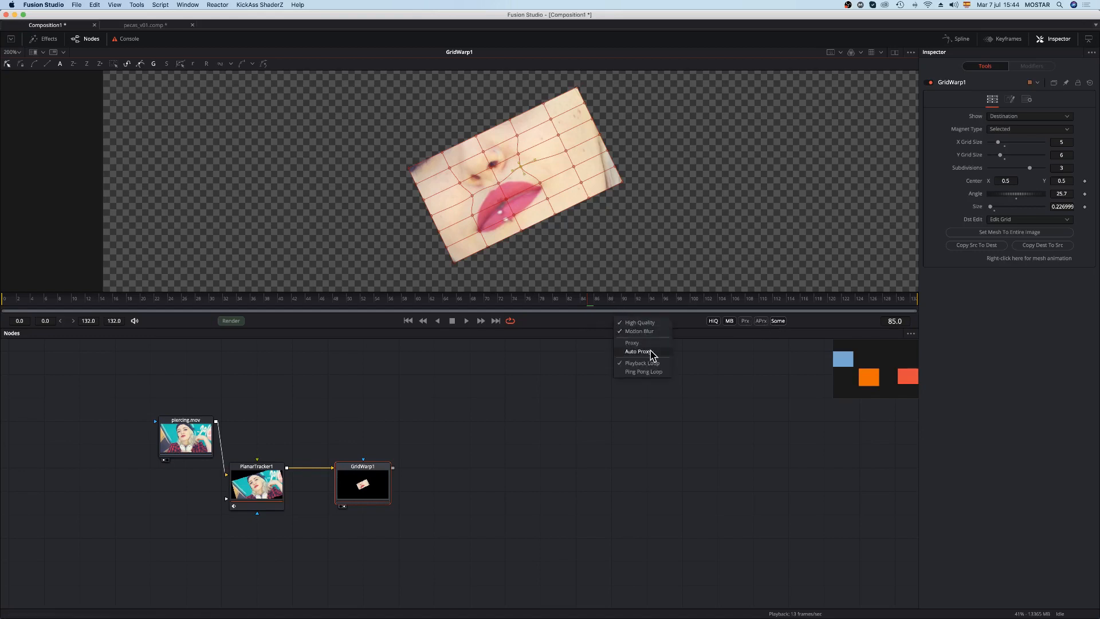
click(617, 269)
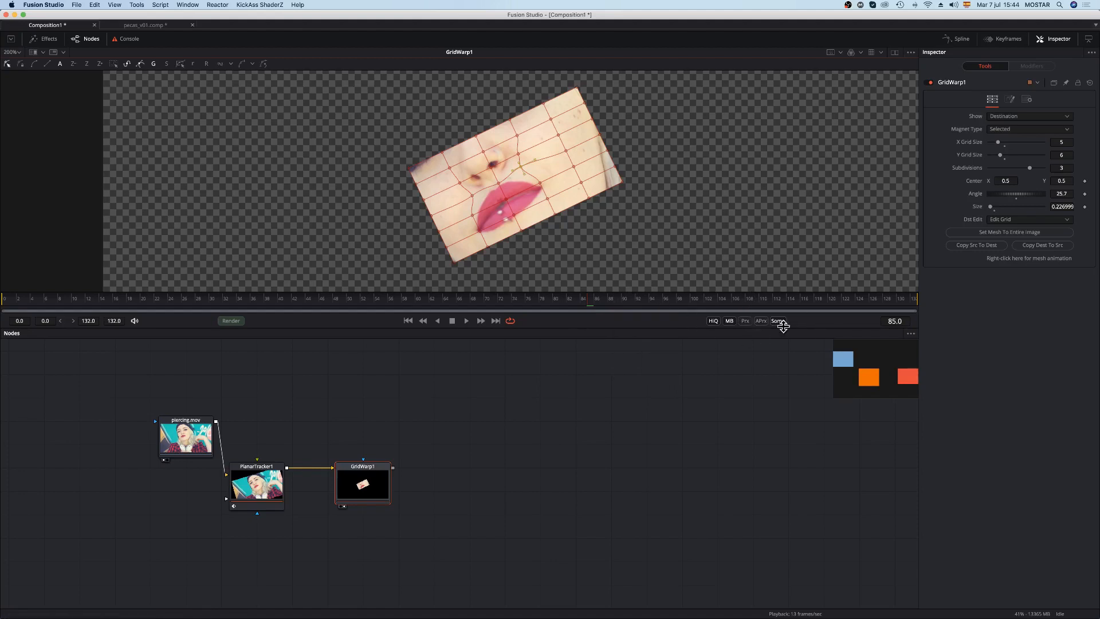
drag(480, 231, 512, 213)
drag(547, 198, 543, 198)
click(505, 199)
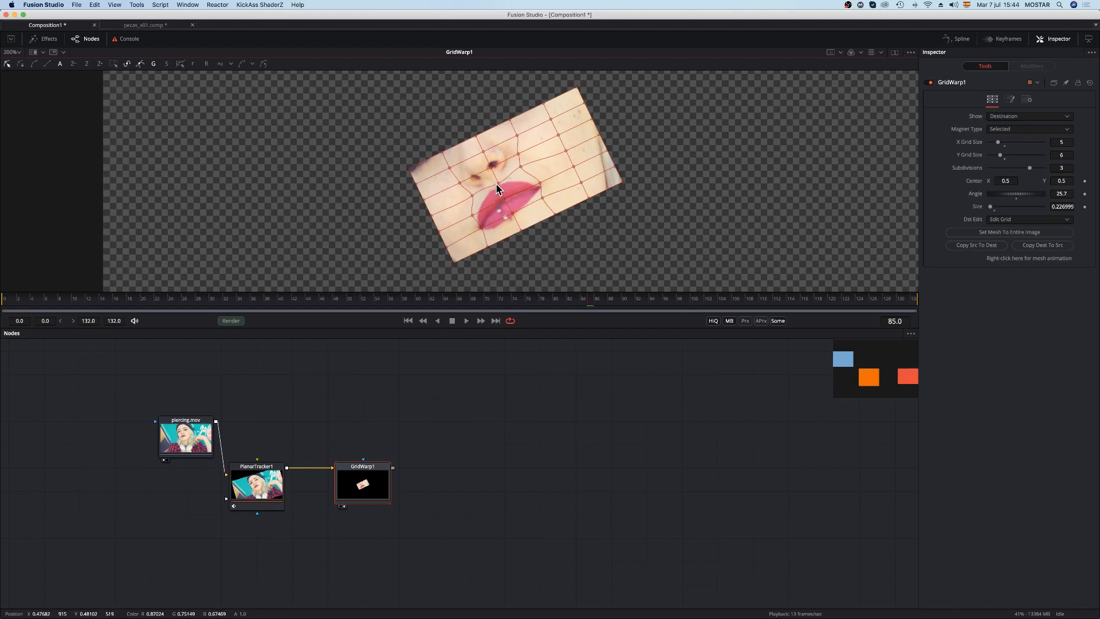
drag(496, 186, 475, 206)
drag(542, 198, 541, 196)
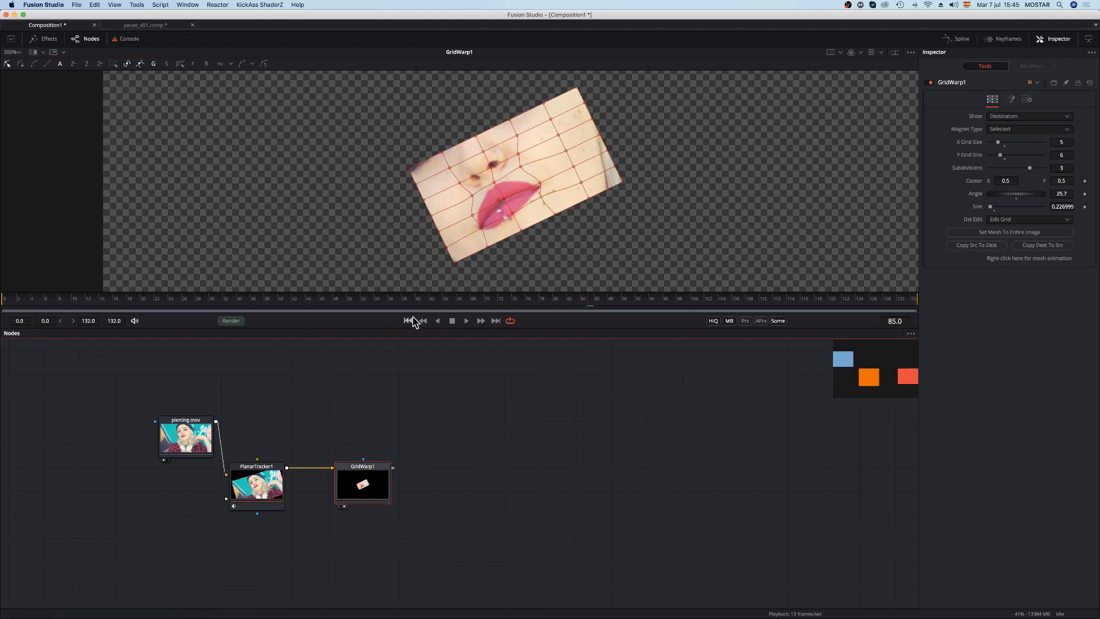
Step: Add a Paint node after the Grid Warp and set it to Clone apply mode with the single Stroke brush
key(shift+space)
text(pain)
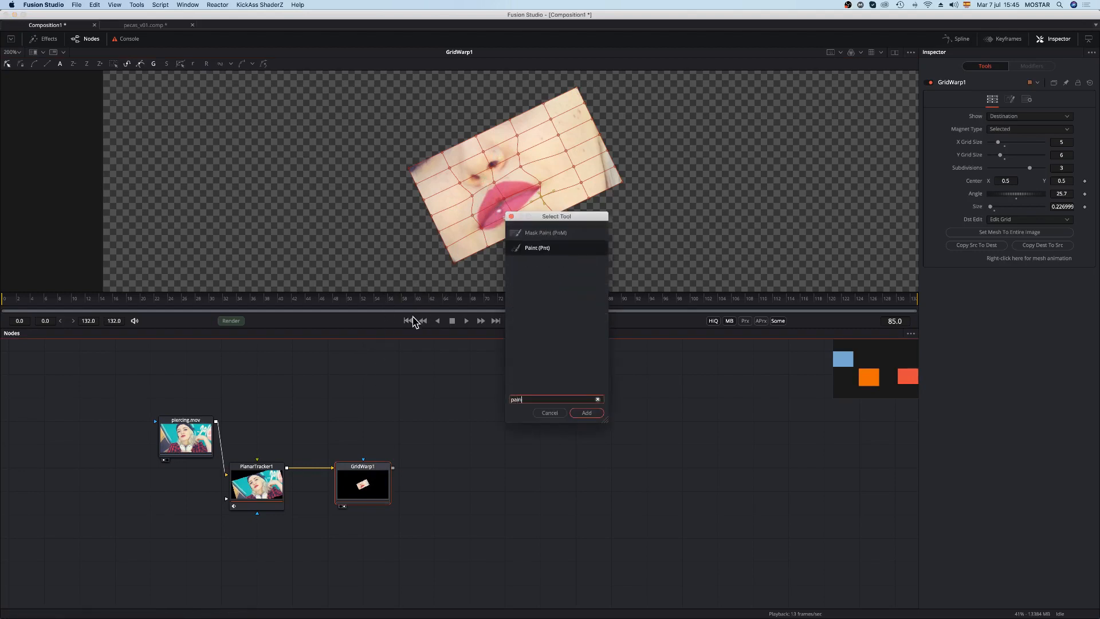
key(Return)
scroll(585, 66, up, 6)
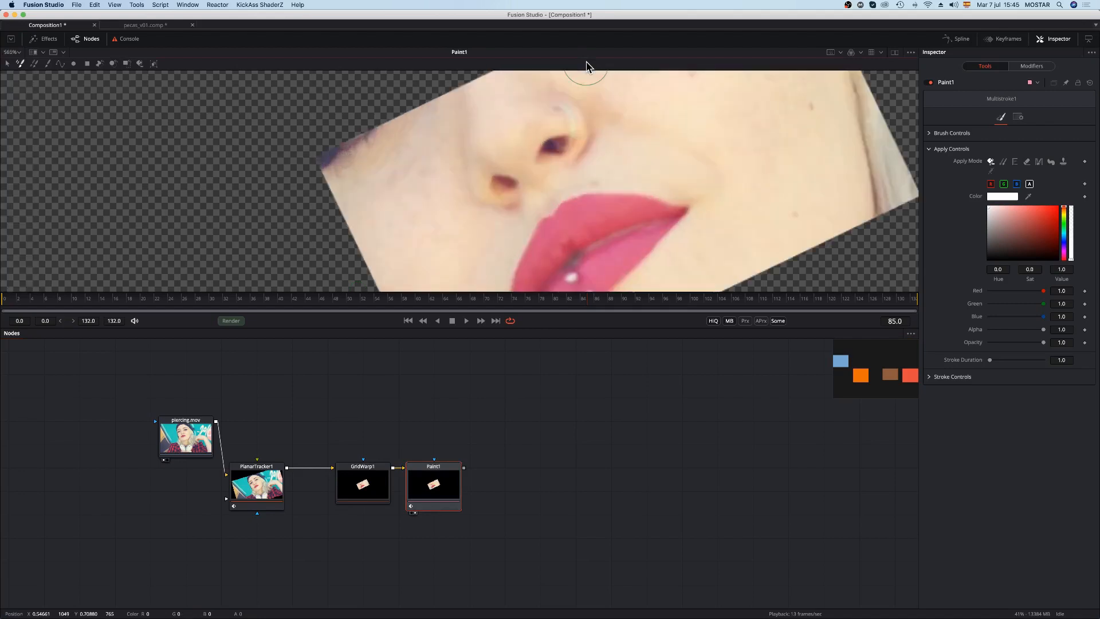
drag(573, 217, 401, 91)
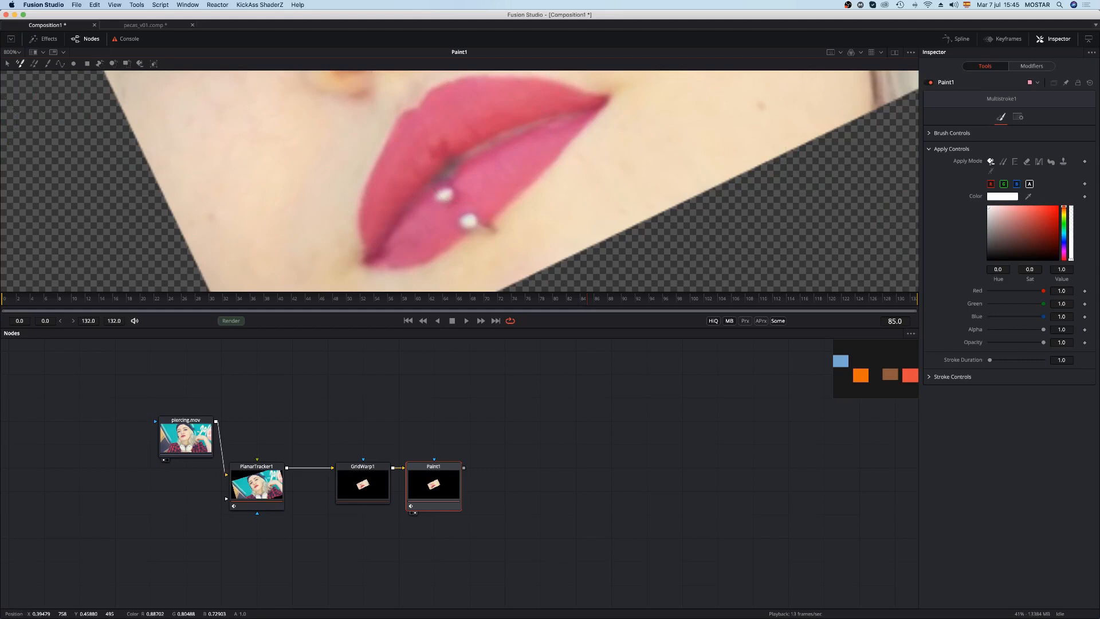
click(1004, 162)
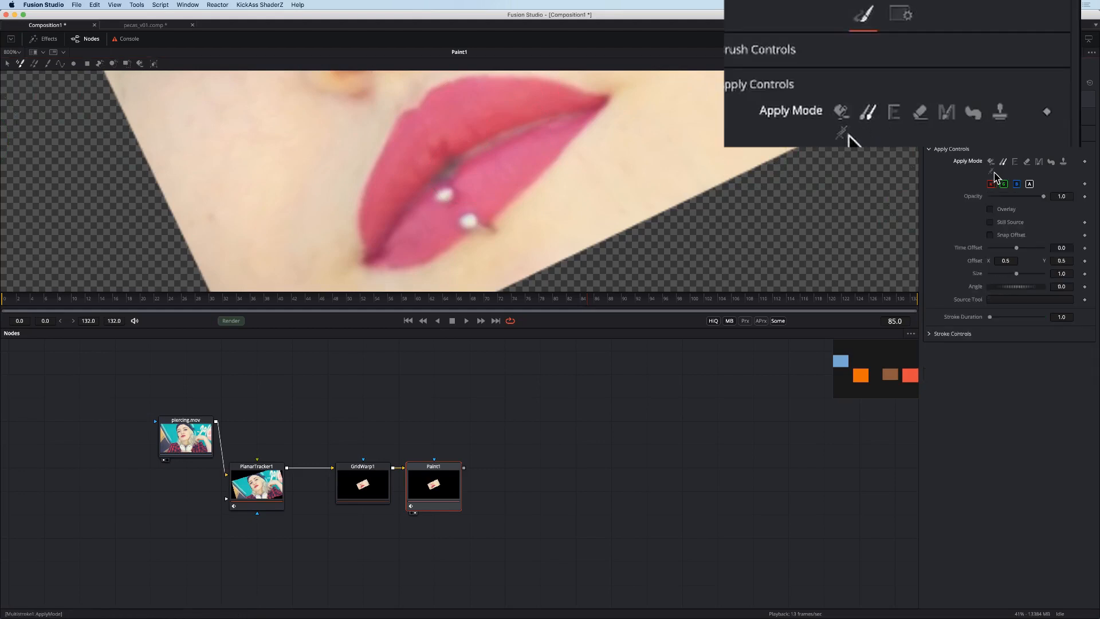
click(48, 64)
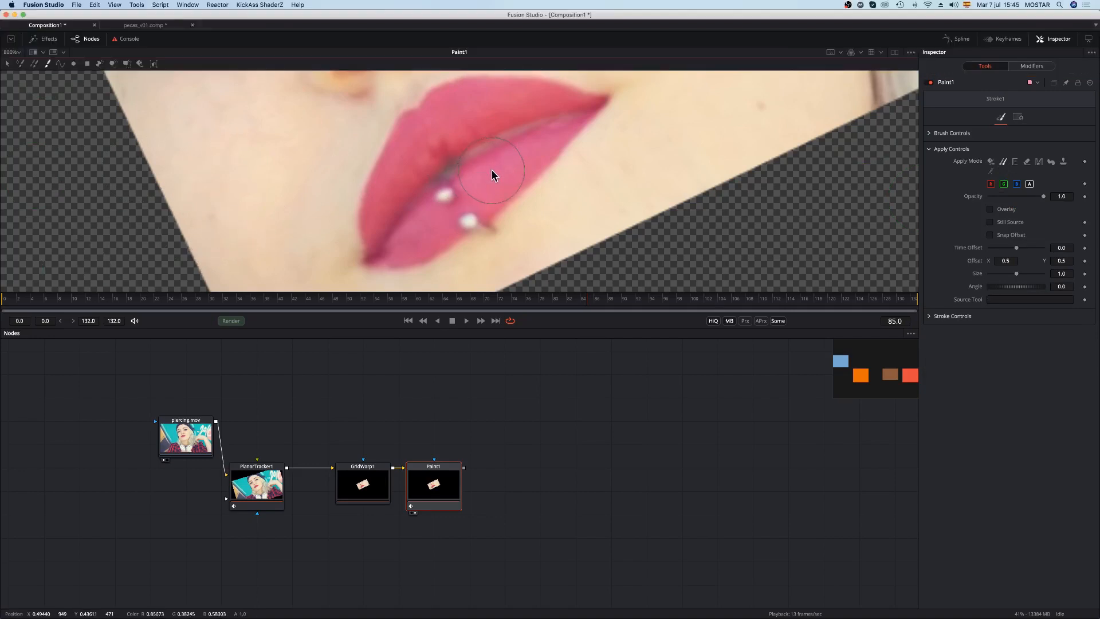
Step: Reduce the clone brush size to about 0.0068 and clone lip texture over the upper piercing ball
drag(488, 178, 469, 176)
alt+click(484, 176)
click(933, 133)
click(934, 158)
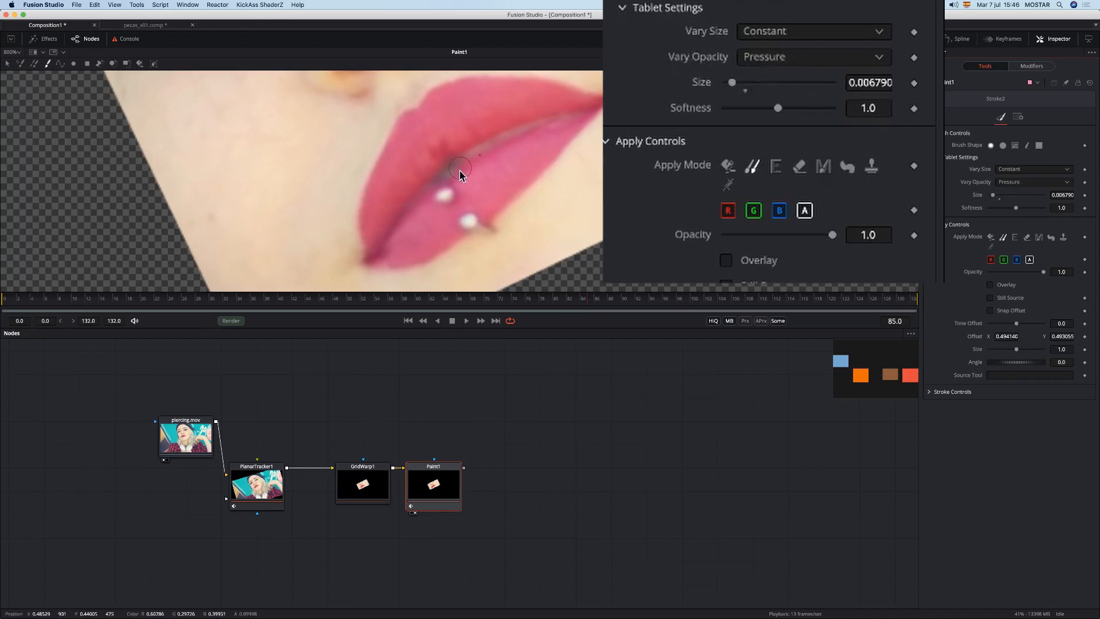
click(448, 197)
click(450, 202)
click(462, 202)
click(465, 197)
click(472, 191)
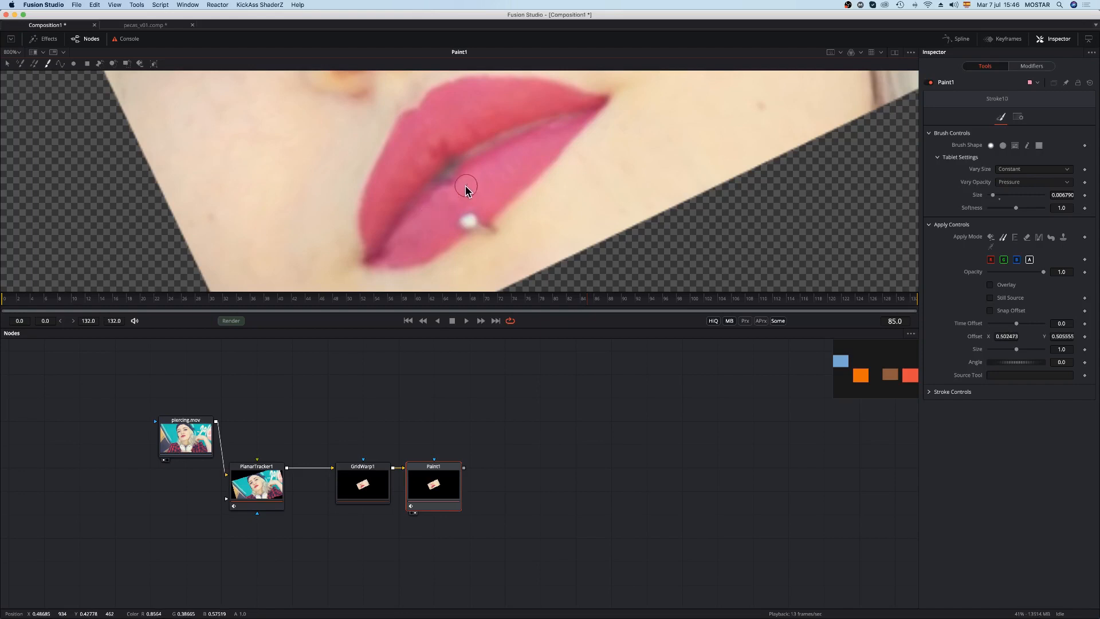
Step: Clone lip and skin texture over the lower piercing ball and its surroundings, checking the retouch at frame 18
click(437, 208)
mouse_move(481, 201)
mouse_down()
mouse_move(447, 233)
mouse_move(485, 215)
mouse_move(497, 232)
mouse_move(502, 223)
mouse_up()
mouse_move(565, 140)
mouse_down()
mouse_move(636, 167)
mouse_move(527, 170)
mouse_up()
click(127, 302)
alt+click(420, 242)
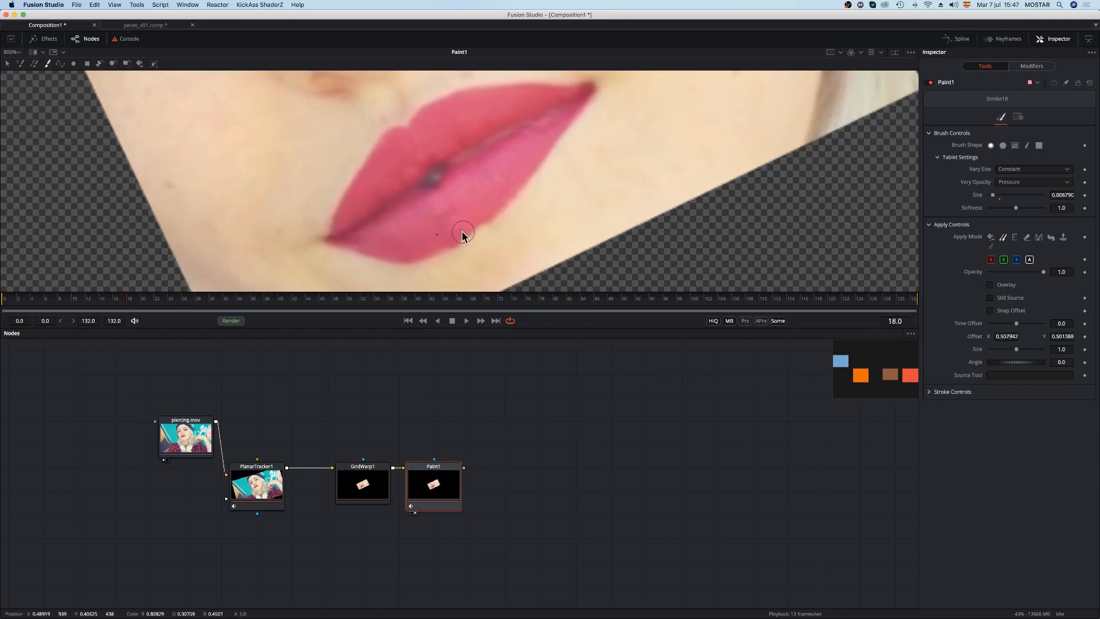
Step: Clone lip texture over the piercing area late in the clip, and scrub through the timeline to check the result
mouse_move(716, 299)
mouse_down()
mouse_move(795, 308)
mouse_move(787, 303)
mouse_up()
alt+click(464, 189)
click(443, 193)
click(441, 196)
click(438, 197)
click(436, 198)
alt+click(471, 195)
click(449, 205)
click(454, 204)
click(458, 201)
click(462, 200)
drag(807, 302, 906, 304)
drag(136, 296, 15, 303)
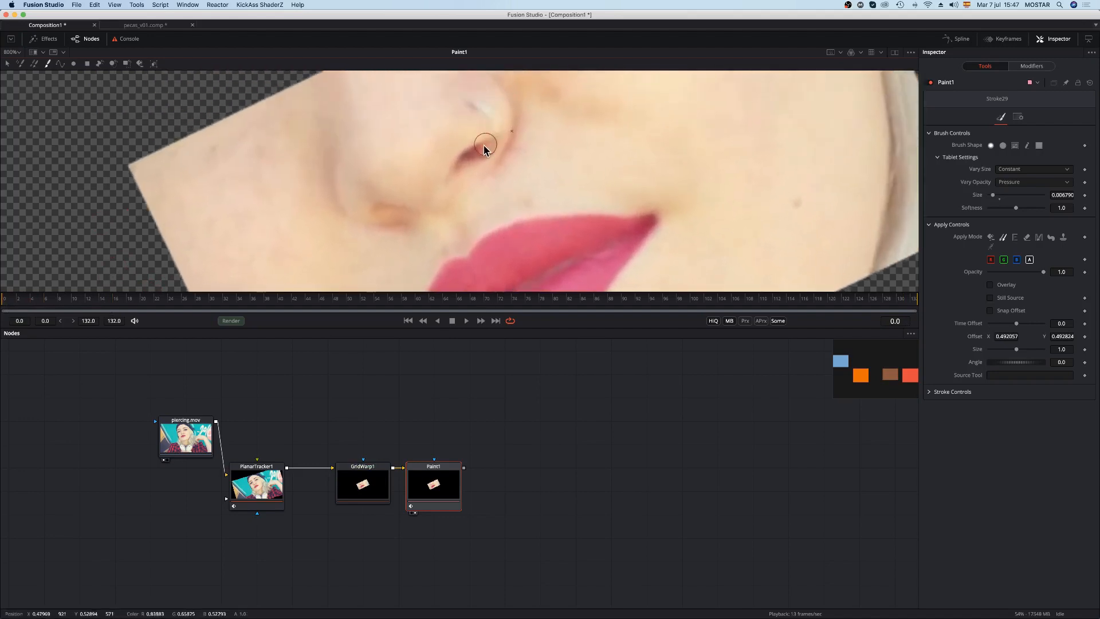
Step: Add a second Paint node after the first one for retouching the nose piercing
drag(492, 127, 479, 107)
click(444, 488)
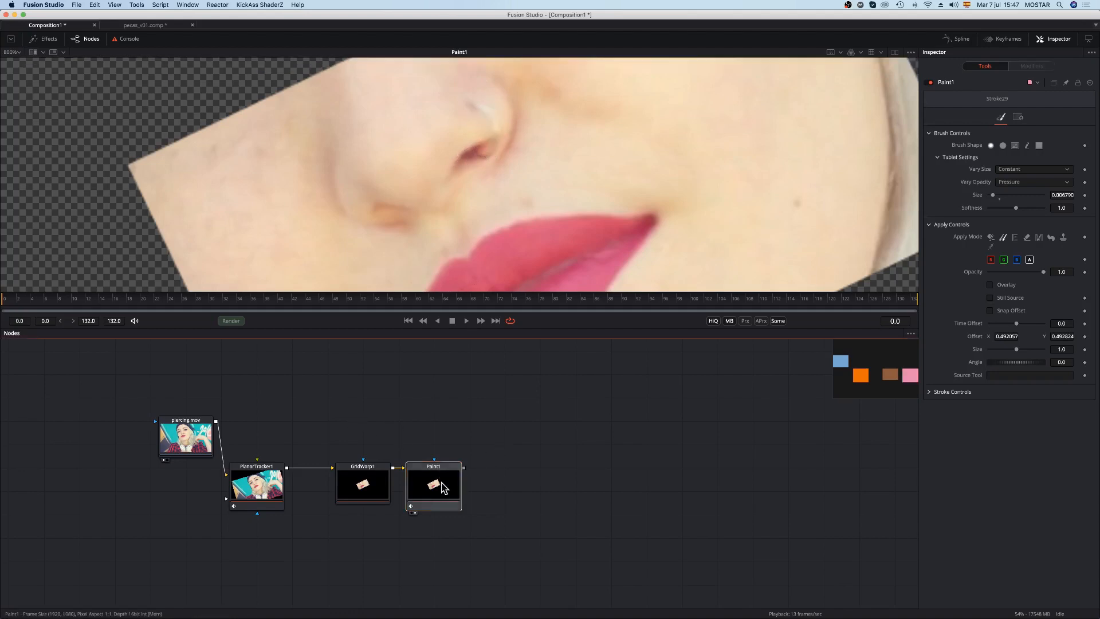
click(448, 474)
key(shift+space)
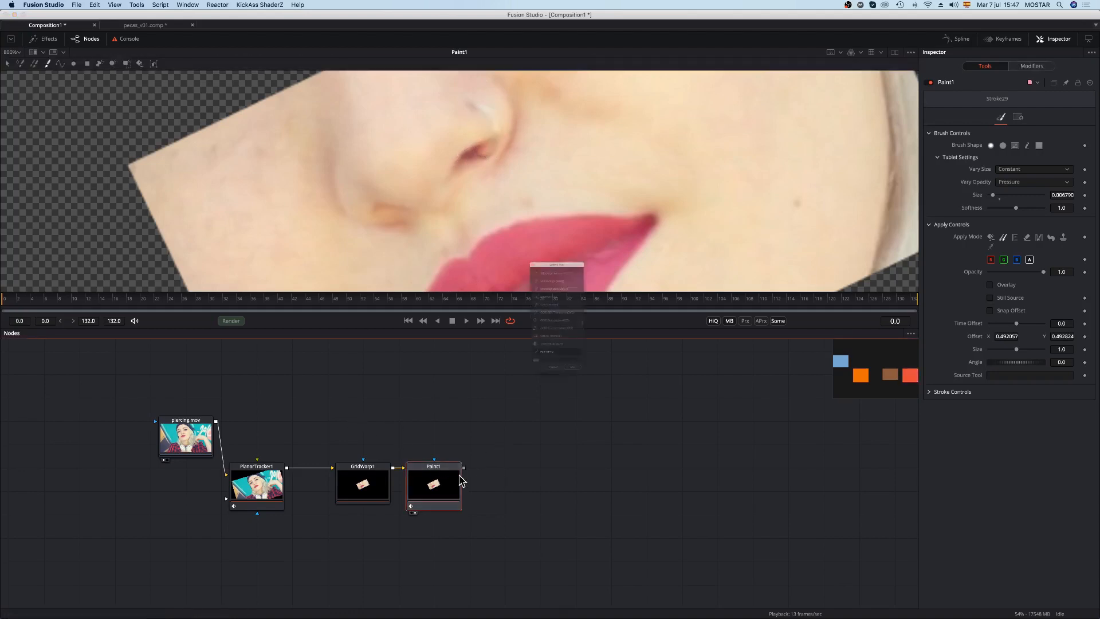
text(paint)
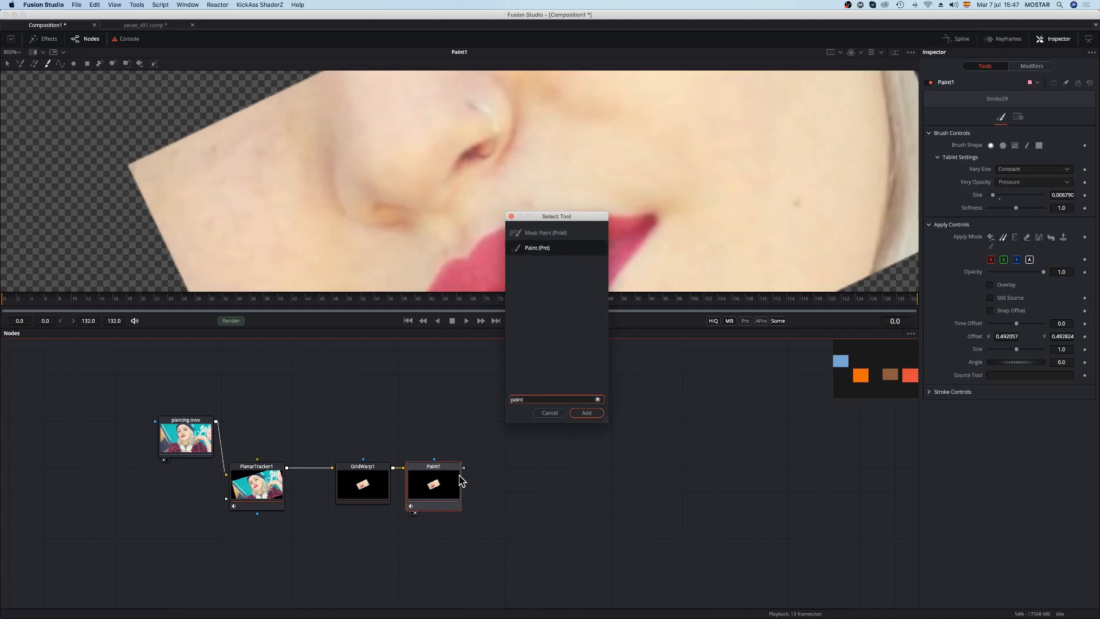
key(Return)
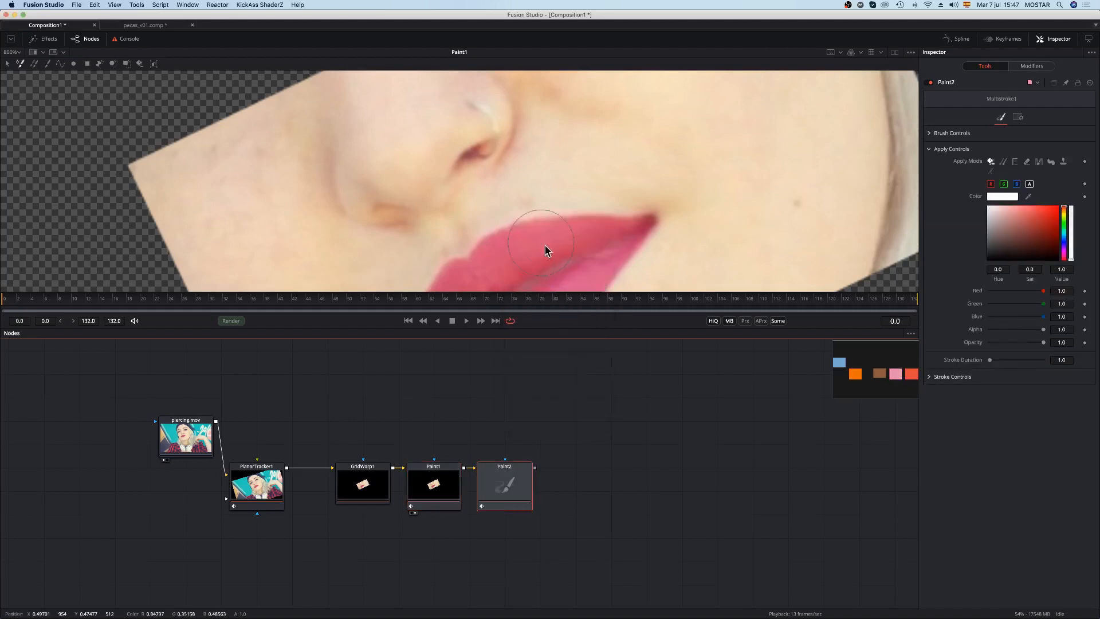
Step: In the second Paint node, draw a Wire Removal polyline stroke along the nose piercing at frame 0
click(1002, 162)
click(48, 65)
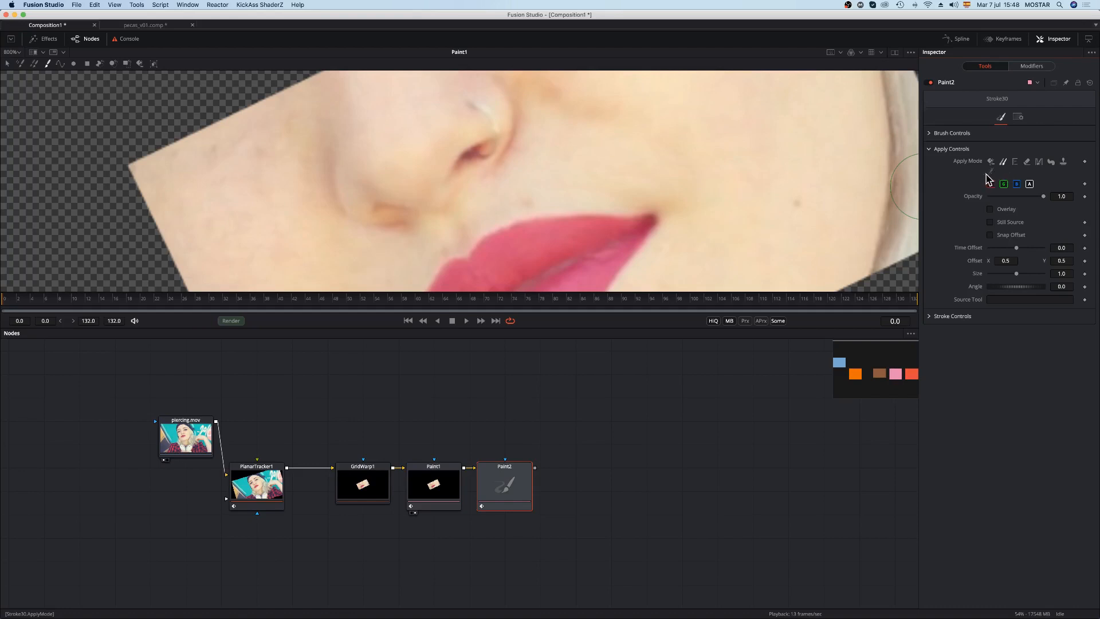
click(991, 171)
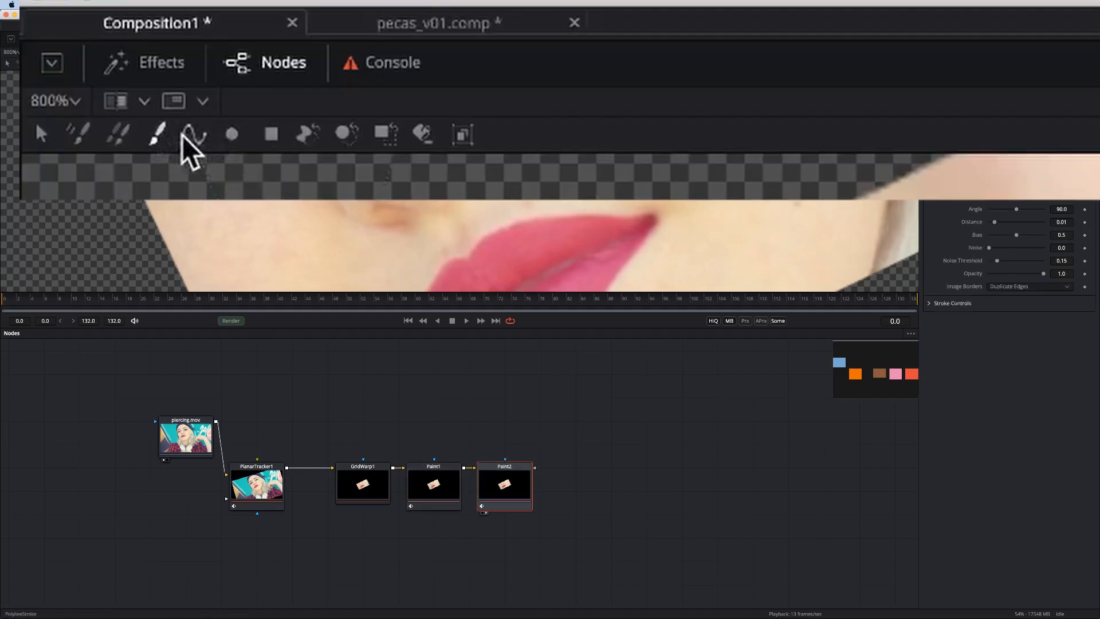
click(61, 64)
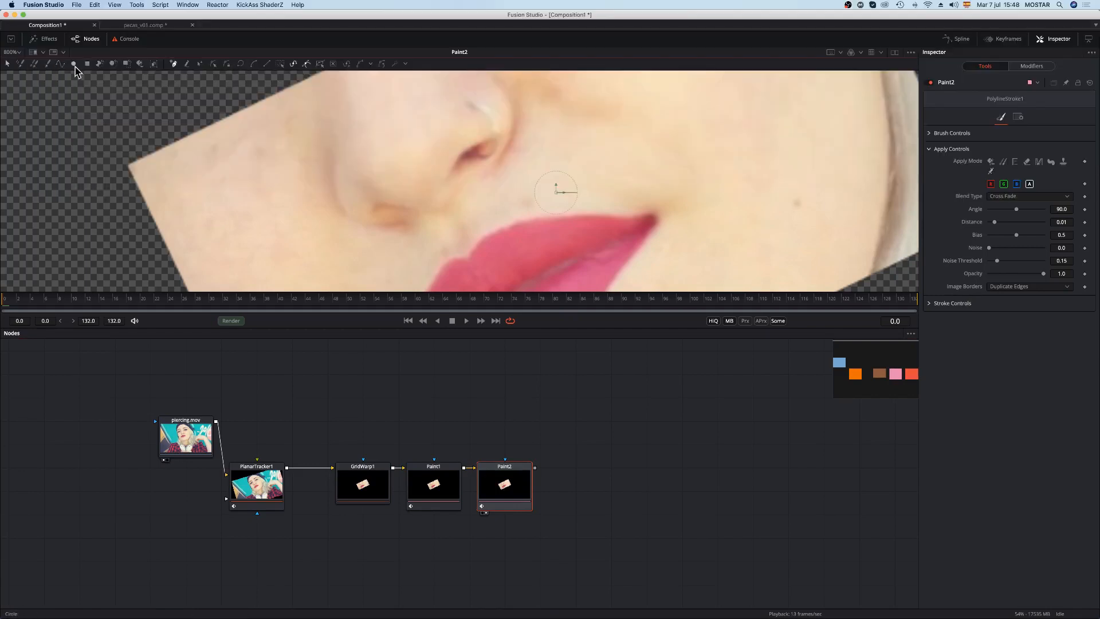
click(469, 104)
click(493, 117)
click(498, 146)
click(487, 157)
click(476, 157)
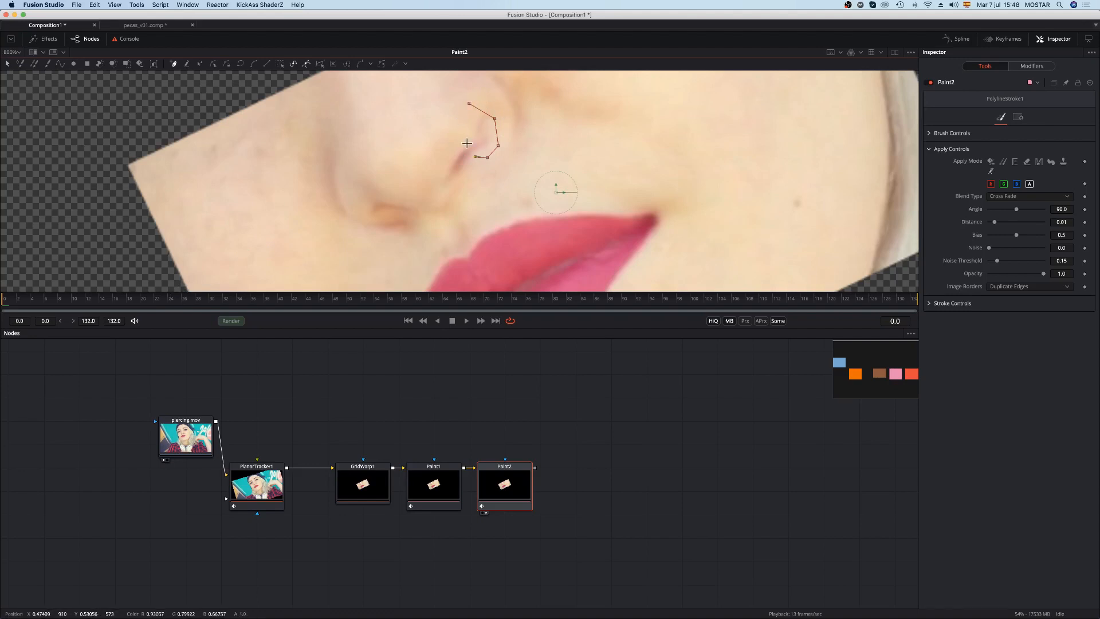
Step: Adjust the nose wire-removal stroke: Edge Blend type, angle 96.4, distance 0.0087, and brush softness 1.654
click(1031, 67)
drag(1016, 192, 994, 204)
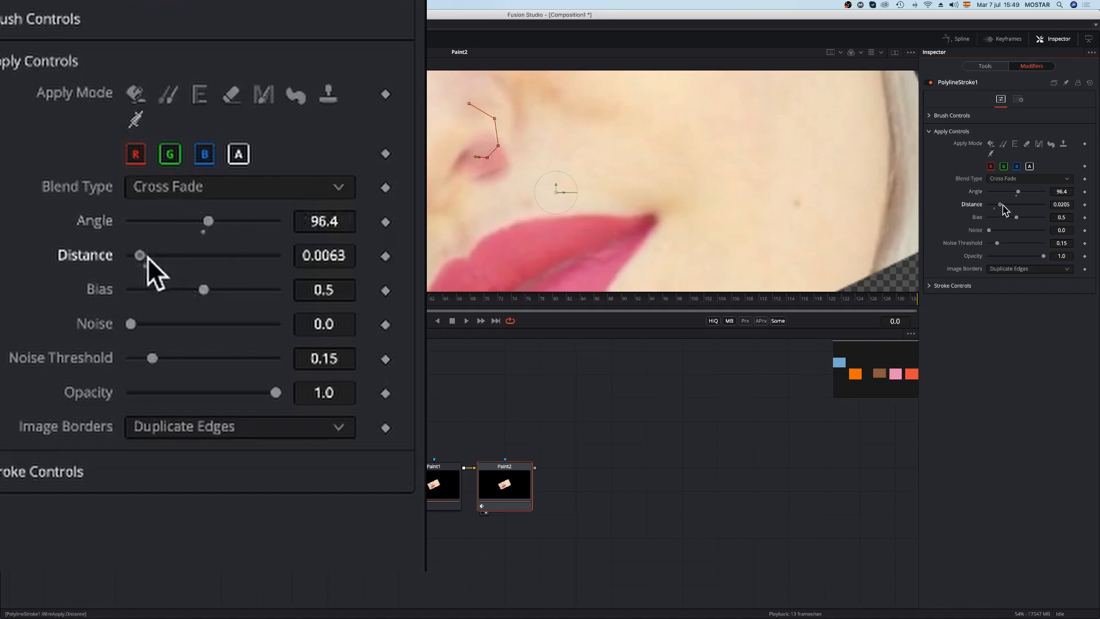
click(1011, 179)
click(1005, 189)
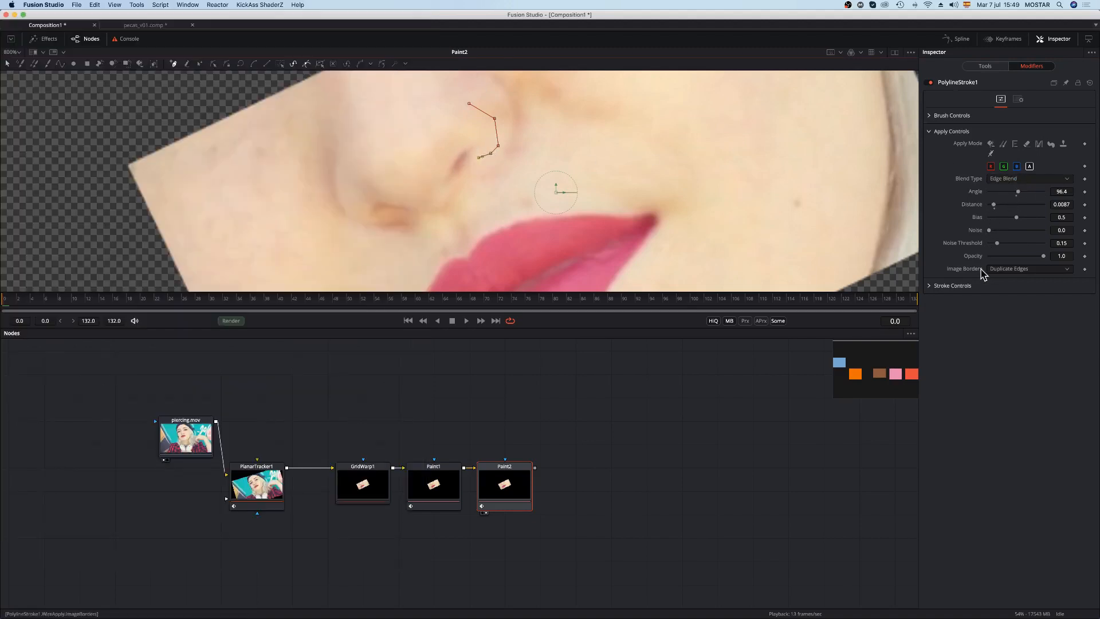
click(934, 115)
drag(1002, 165, 1033, 165)
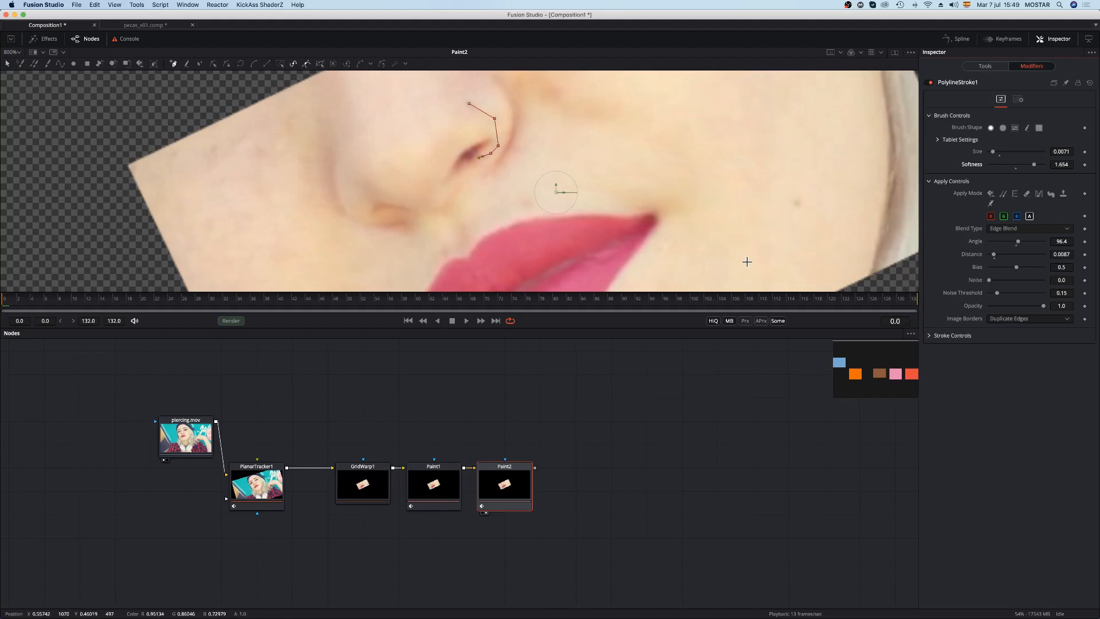
Step: Enable shape animation on the nose polyline stroke in its stroke controls
click(928, 336)
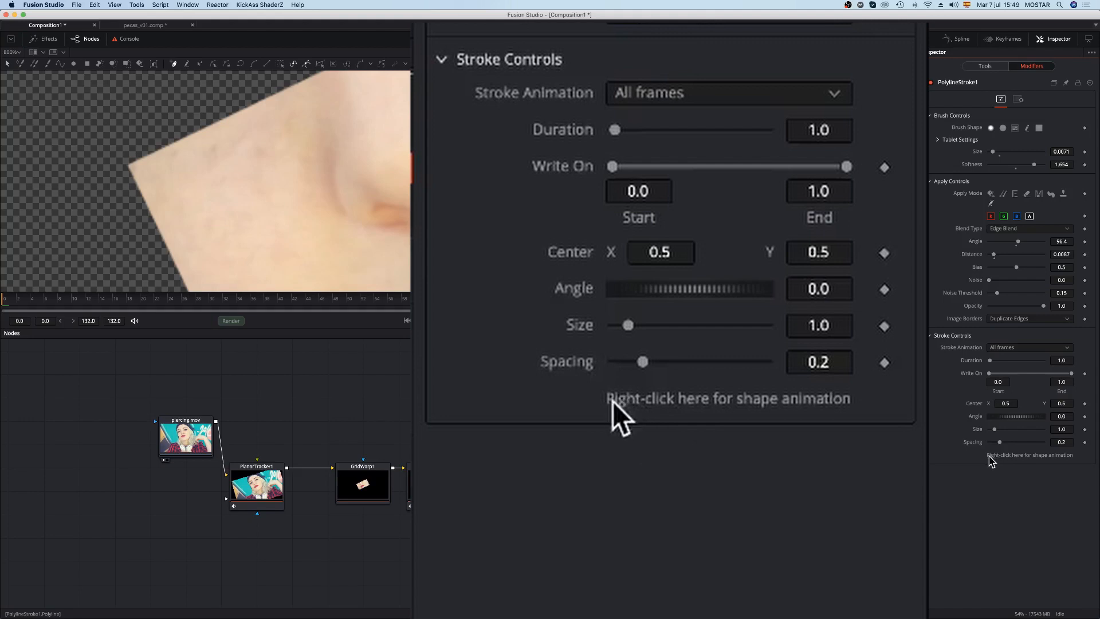
right_click(989, 456)
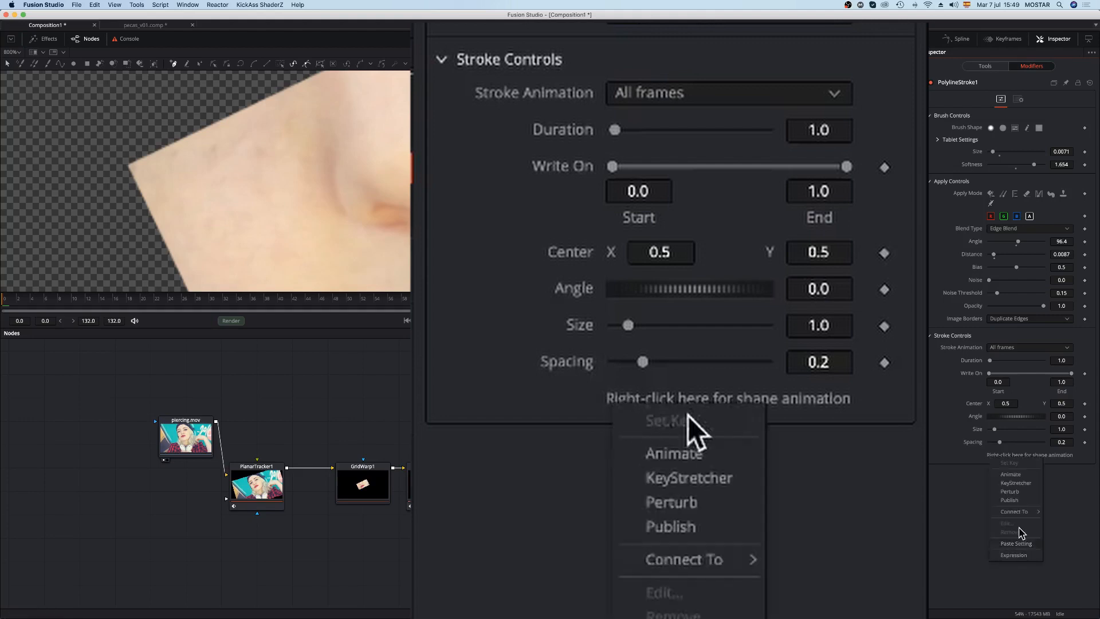
click(1027, 475)
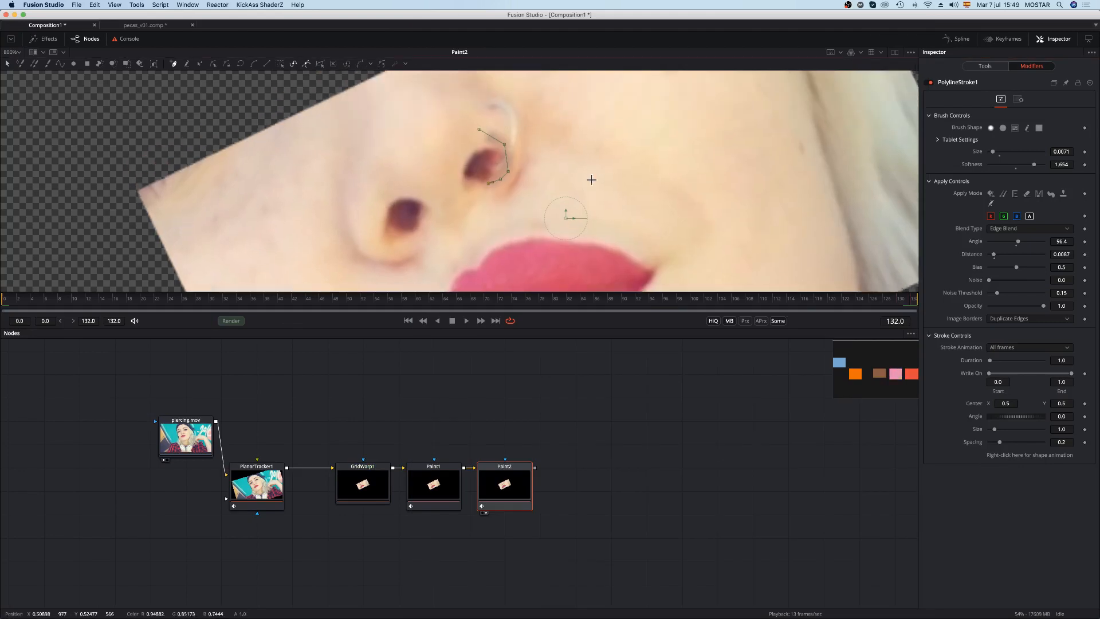
Step: Reshape the stroke over the nose piercing along the clip, including frames 64 and 105, with angle 107.7 and distance 0.0024
click(446, 307)
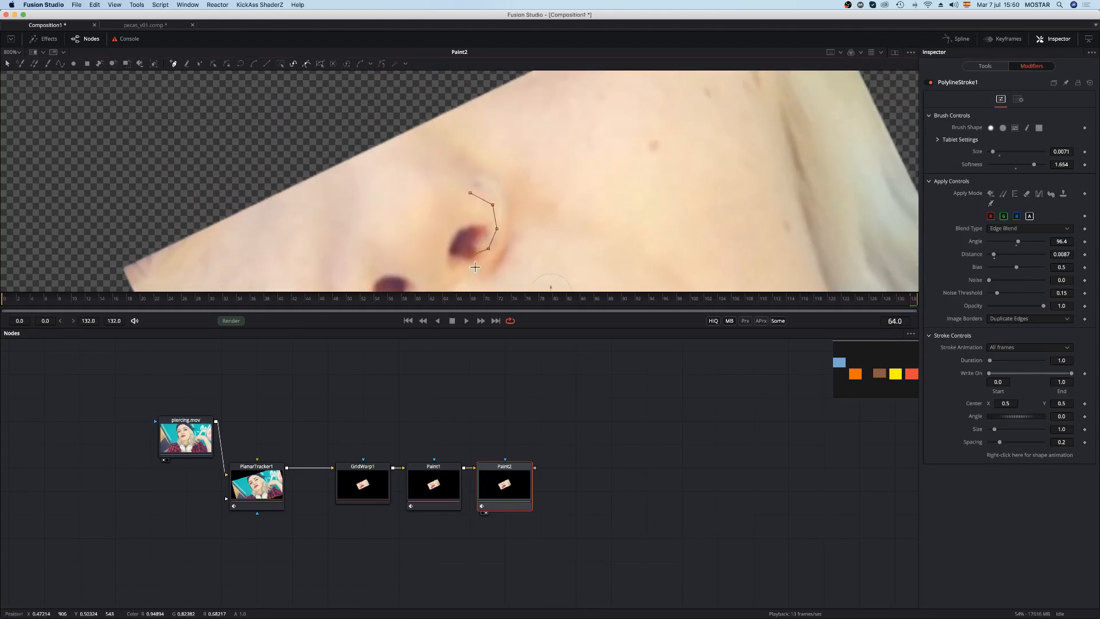
click(459, 201)
key(shift+i)
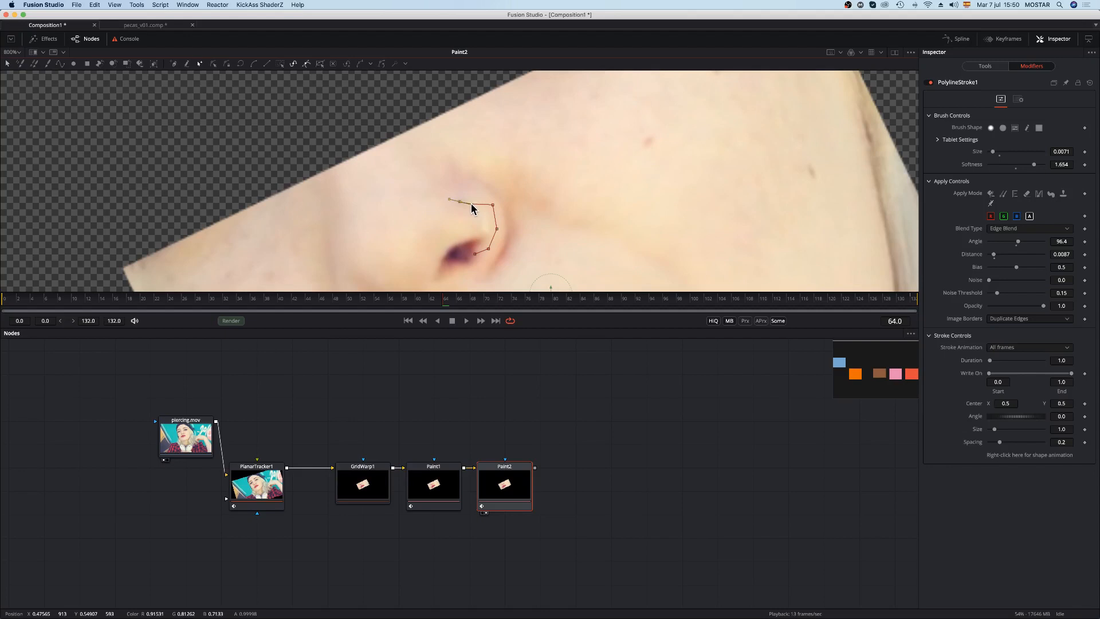
mouse_move(493, 205)
mouse_down()
mouse_move(475, 209)
mouse_move(484, 252)
mouse_up()
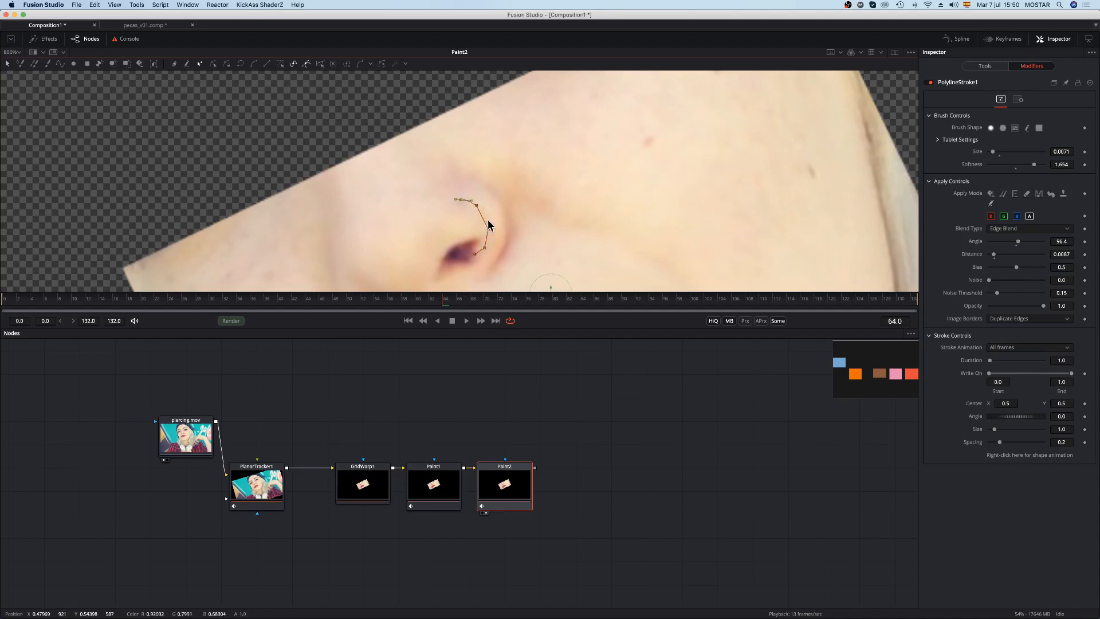
drag(488, 232, 490, 240)
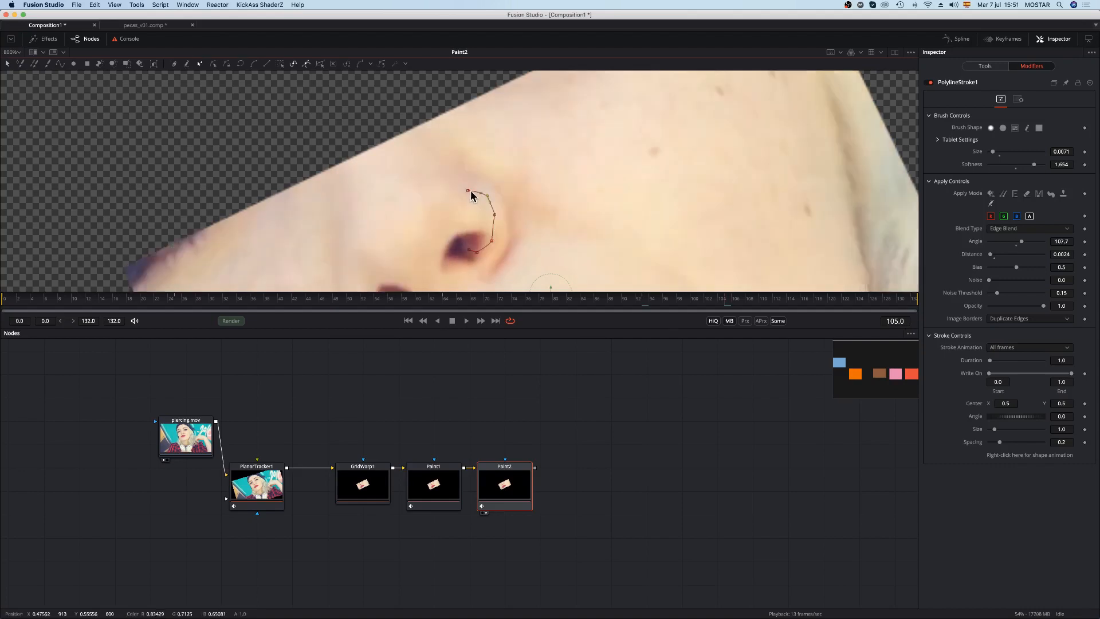
drag(497, 211, 502, 209)
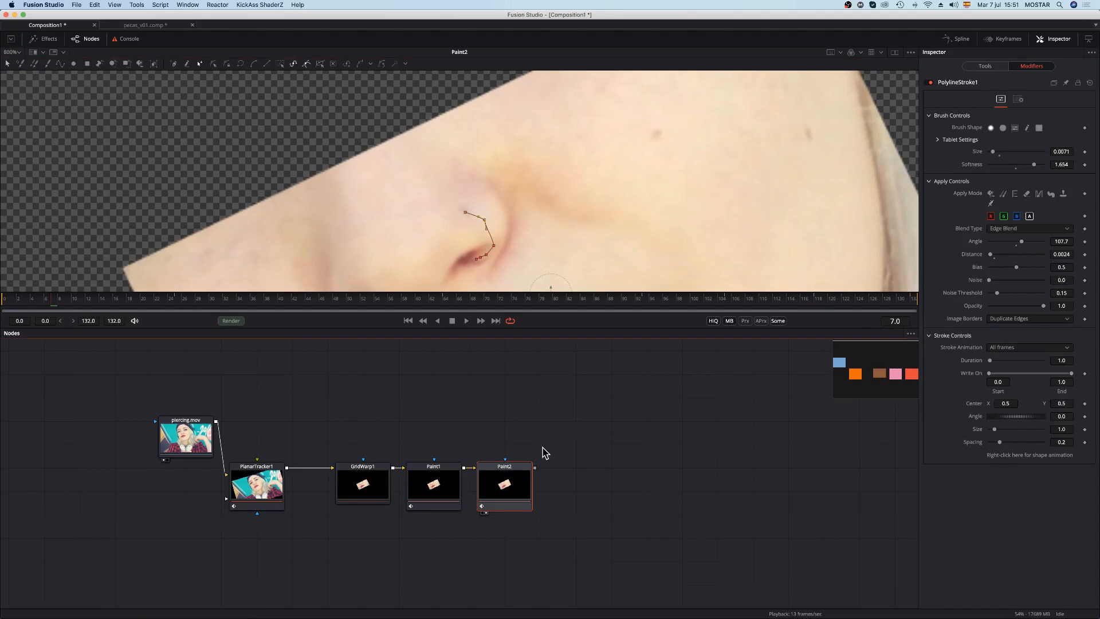
Step: Paste two copies of the second Paint node at the end of the chain and scrub the timeline to check the nose
click(559, 441)
click(507, 480)
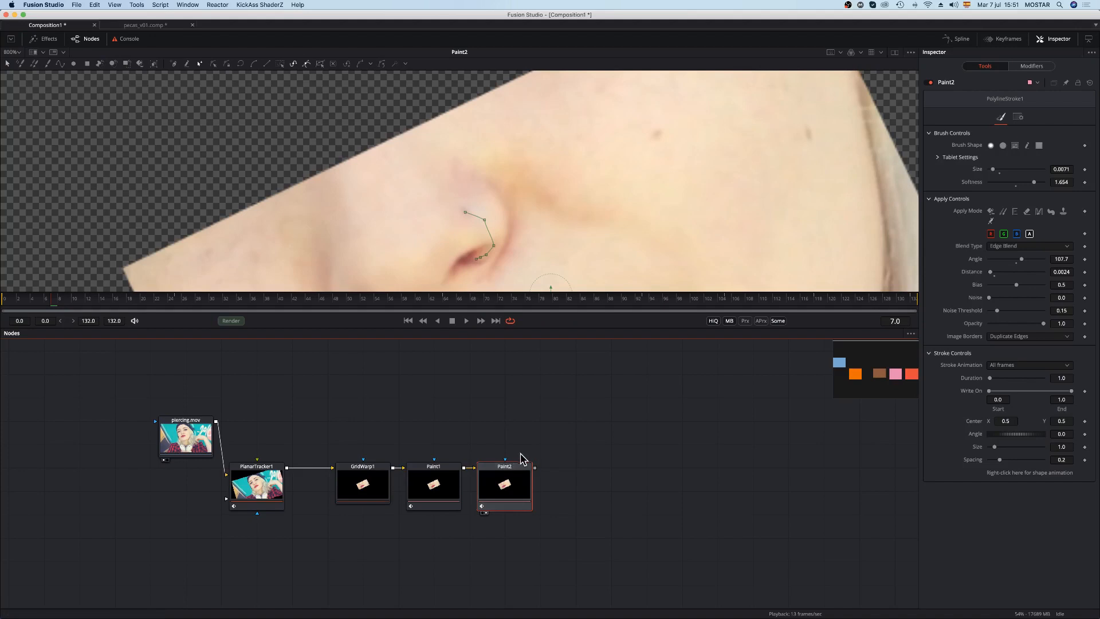
key(ctrl+v)
key(ctrl+v)
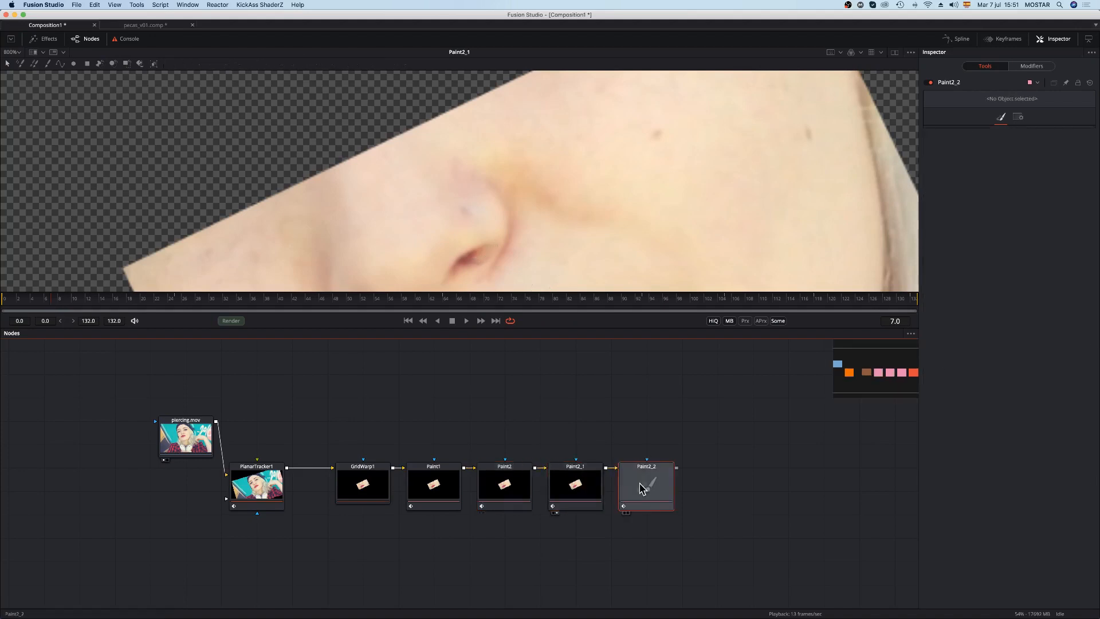
mouse_move(356, 299)
mouse_down()
mouse_move(909, 301)
mouse_move(44, 286)
mouse_up()
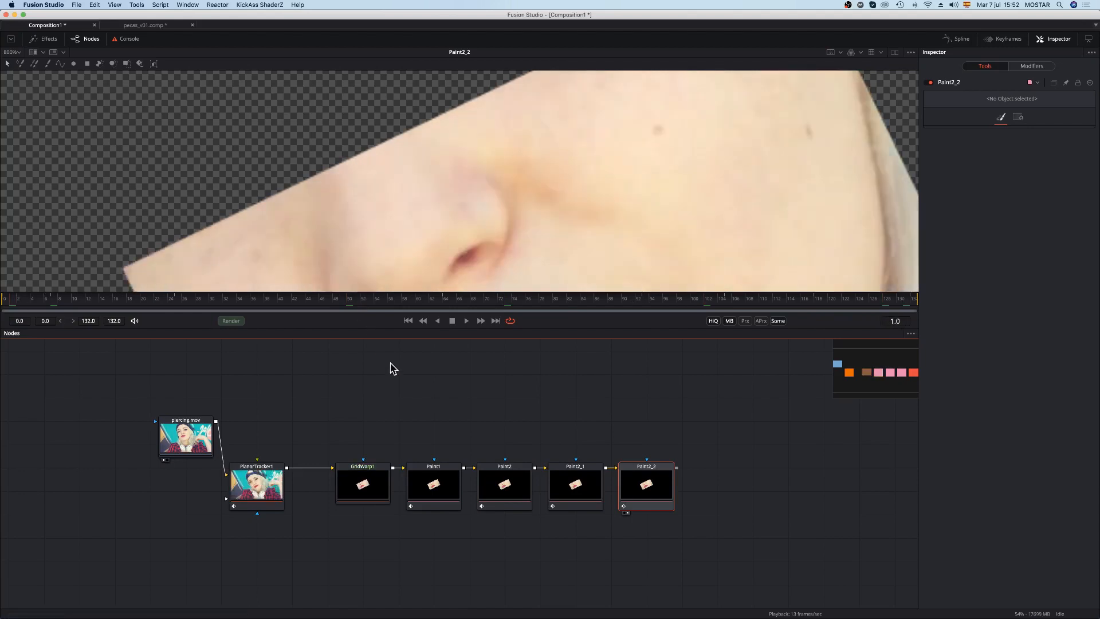
click(212, 302)
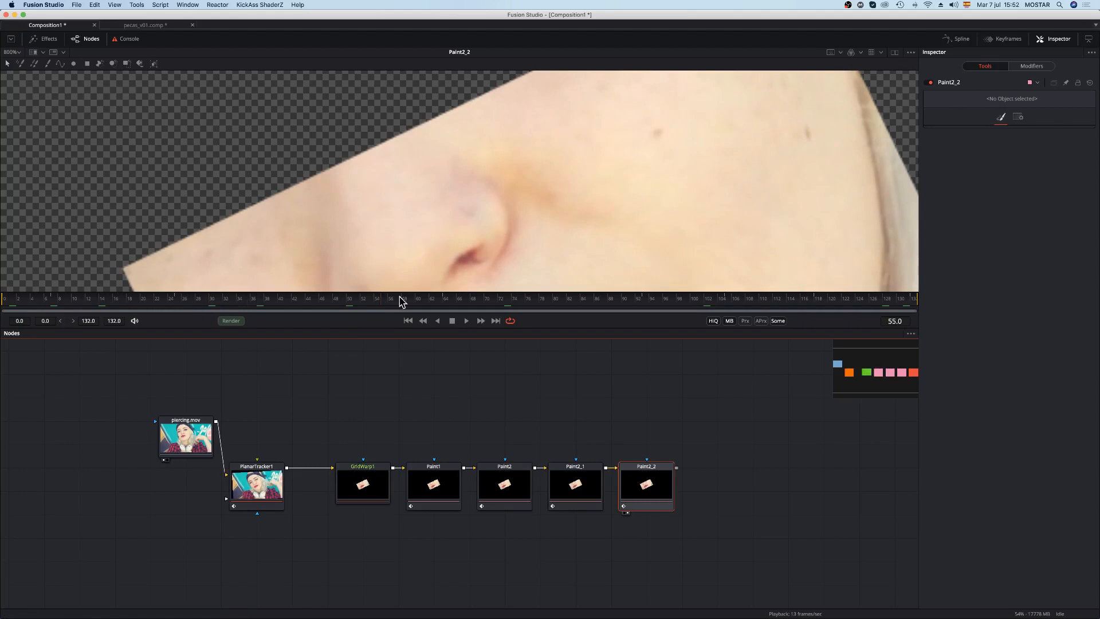
click(618, 302)
drag(552, 260, 602, 234)
drag(480, 120, 517, 208)
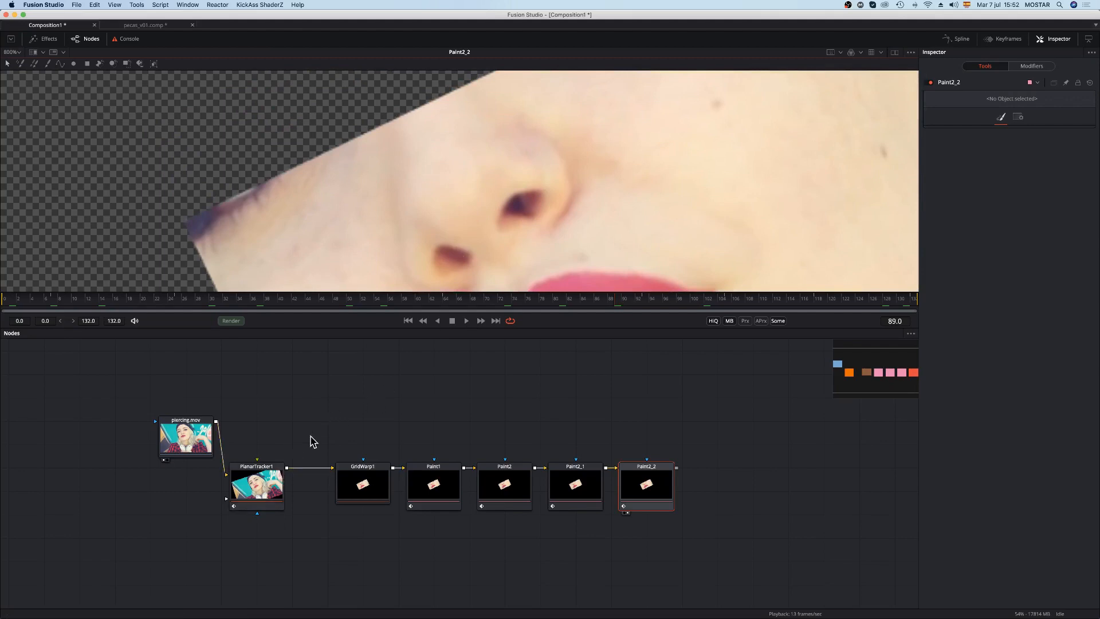
Step: Paste a copy of PlanarTracker1 after the last Paint node, enable Invert Steady Transform, and check the patch's motion over the timeline
click(265, 491)
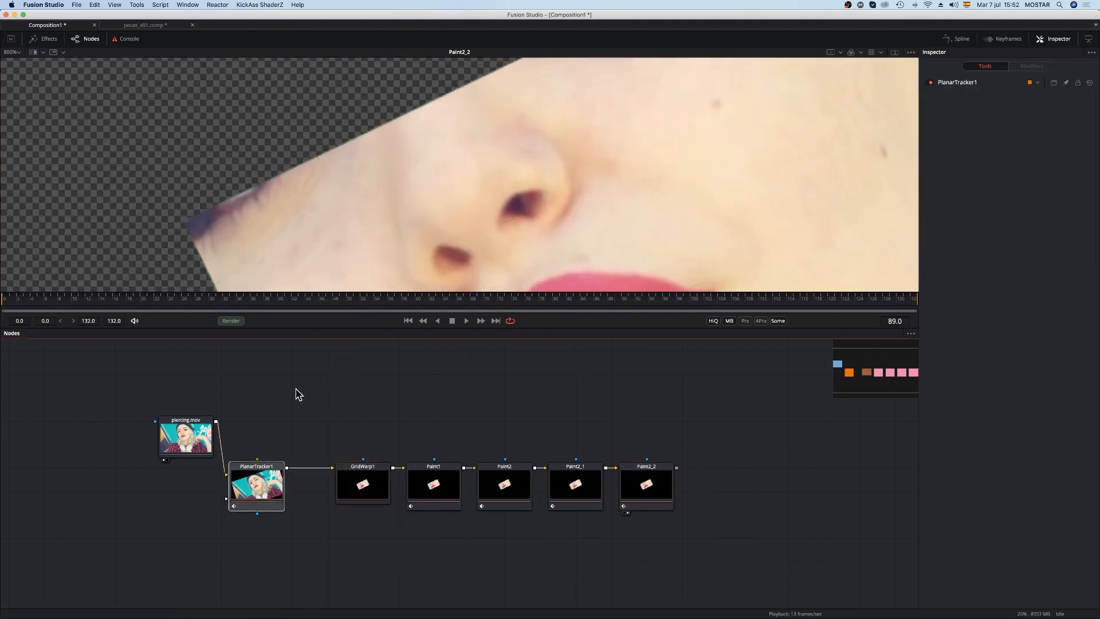
mouse_move(255, 475)
mouse_down()
mouse_move(256, 452)
mouse_move(261, 473)
mouse_up()
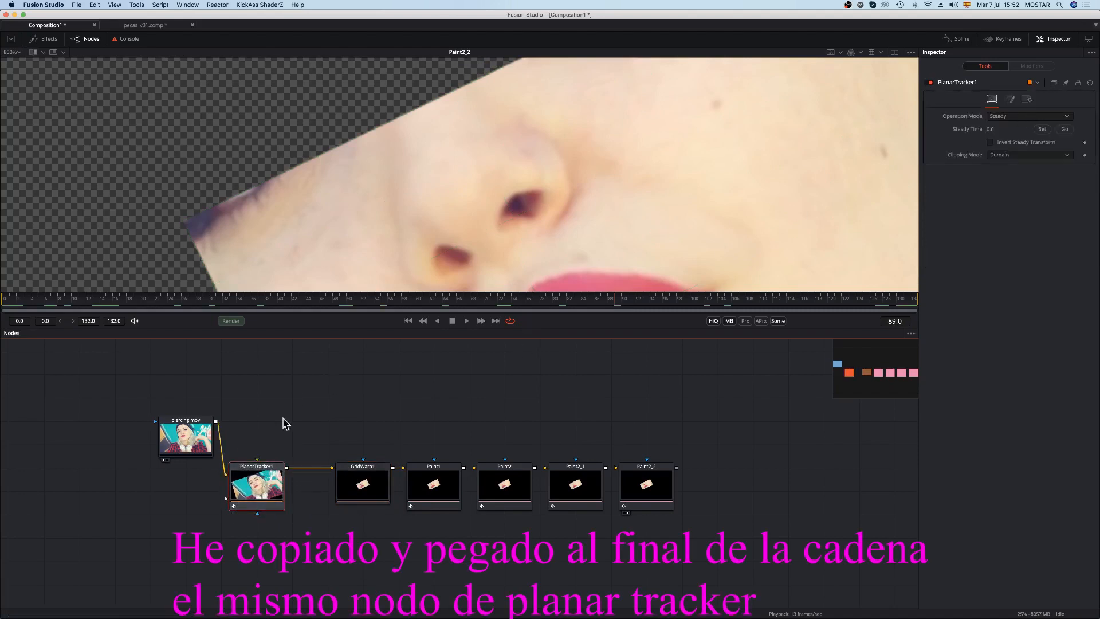
key(super+v)
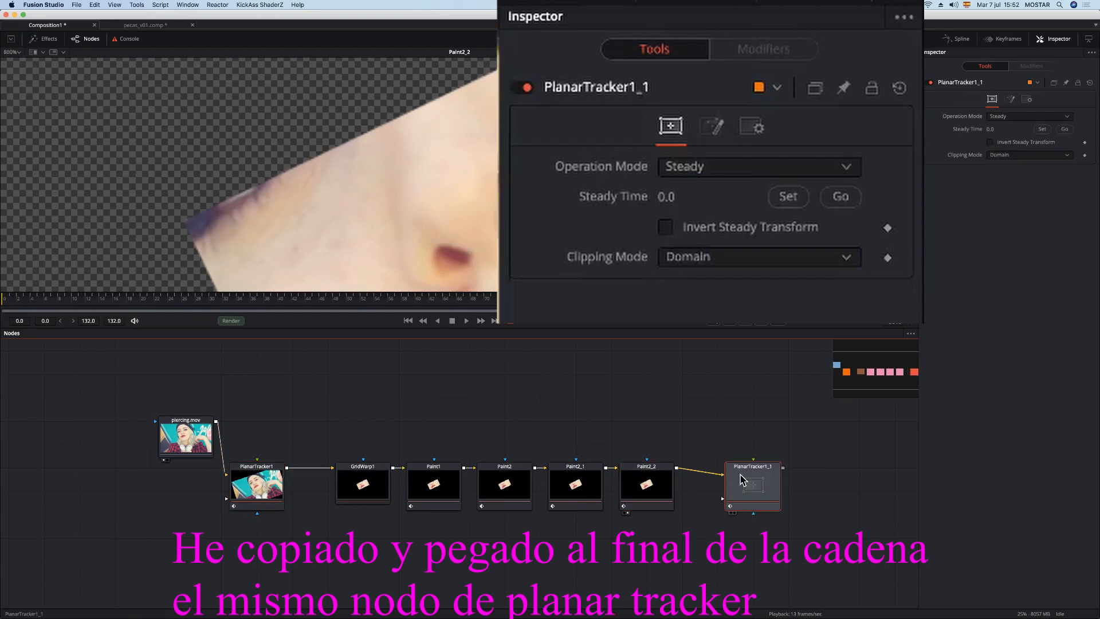
click(990, 142)
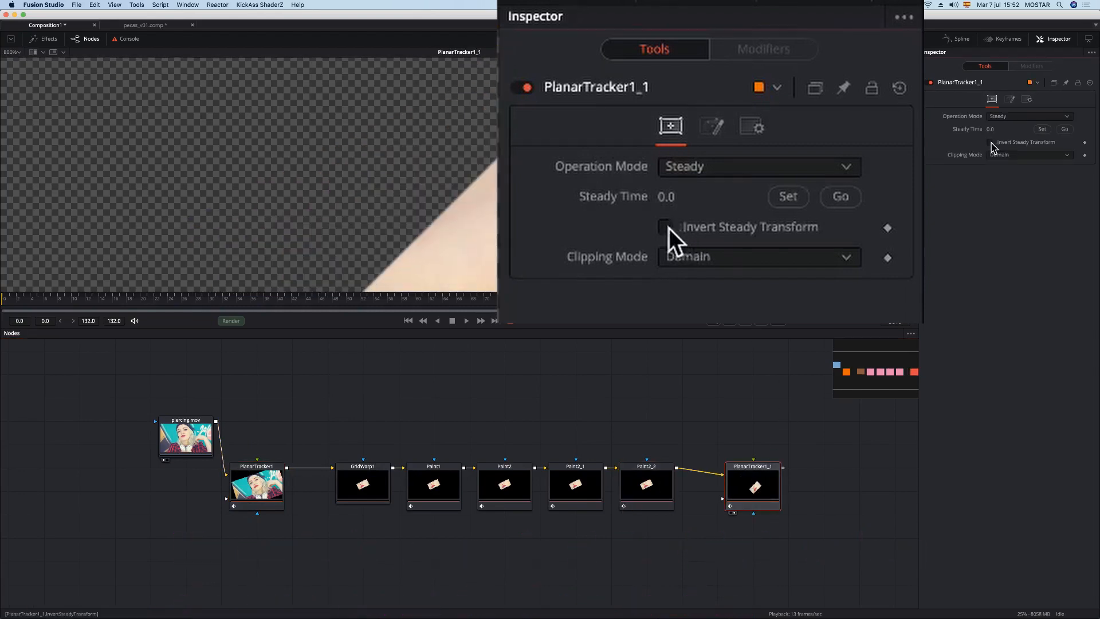
key(ctrl+f)
drag(208, 304, 268, 304)
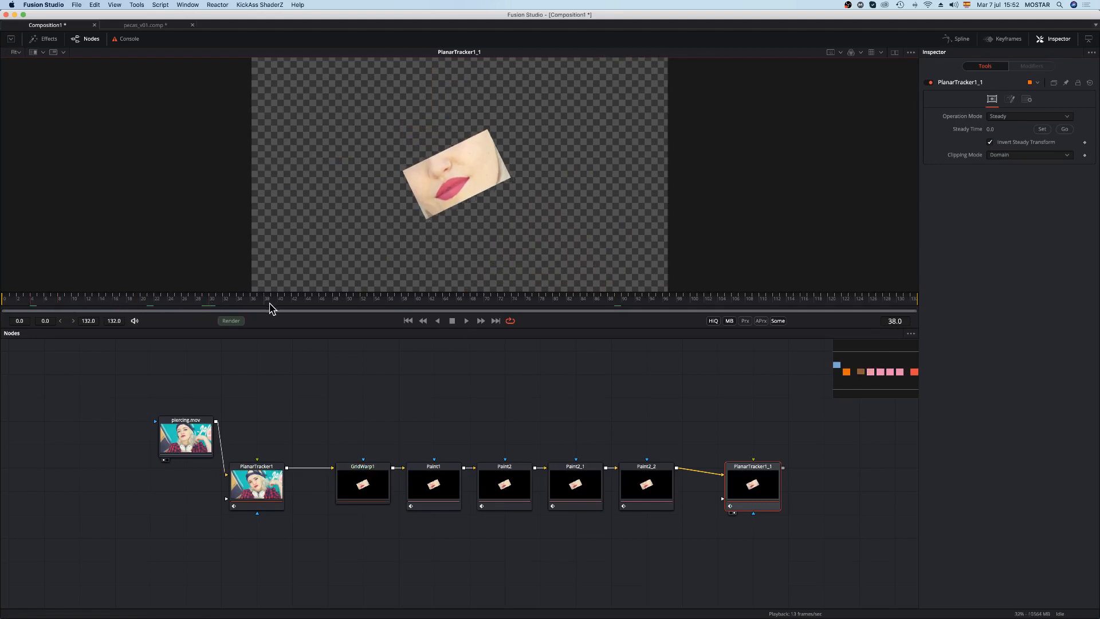
drag(390, 310, 679, 306)
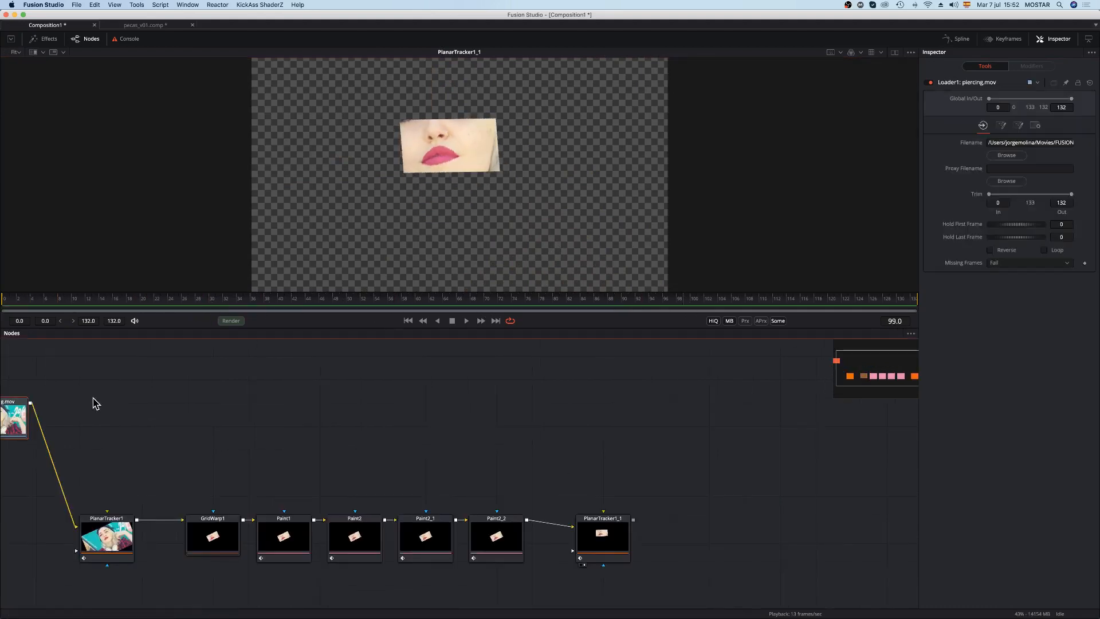
Step: Add a Merge node above the retouch chain and connect piercing.mov as its background
drag(311, 386, 426, 393)
key(shift+space)
text(paint)
key(BackSpace)
key(BackSpace)
key(BackSpace)
key(BackSpace)
key(BackSpace)
text(merge)
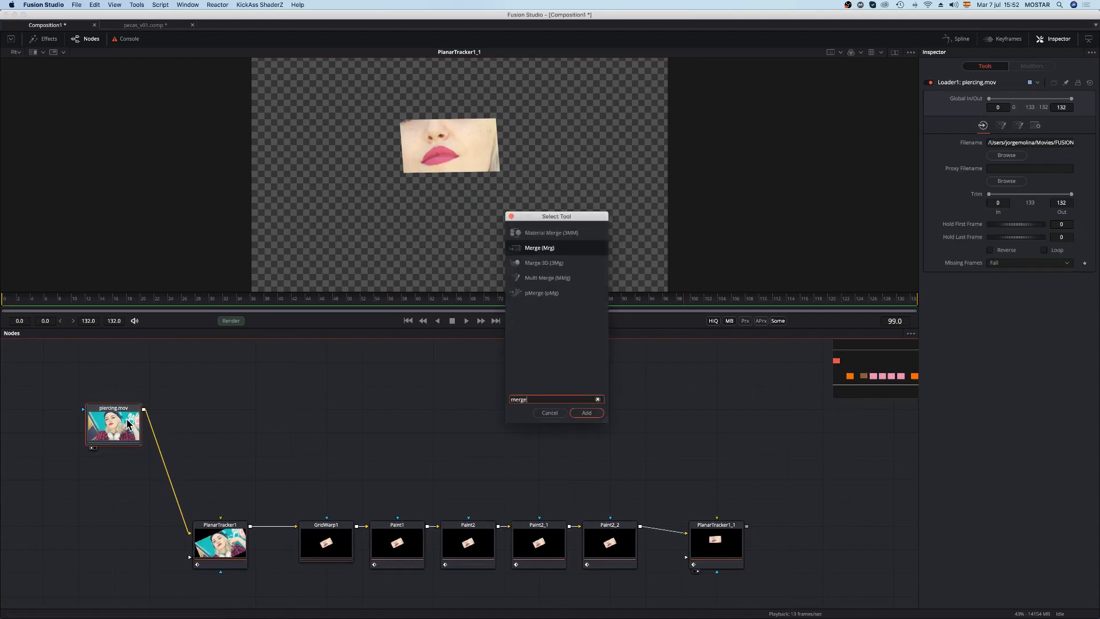
key(Return)
drag(178, 420, 285, 396)
drag(144, 413, 403, 403)
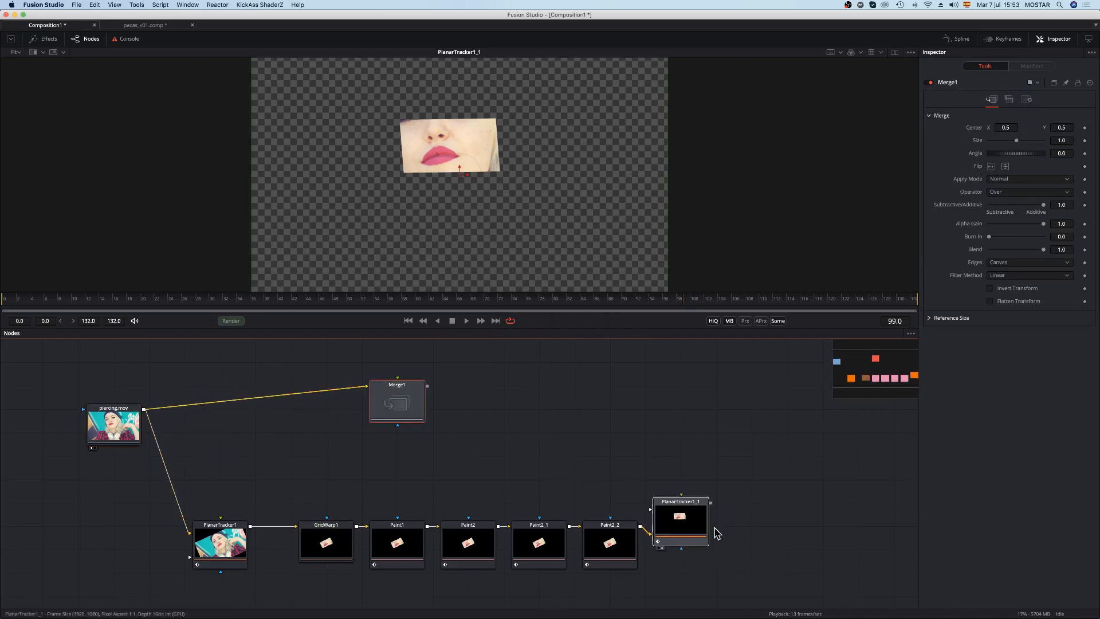
Step: Connect the inverted planar tracker to the Merge foreground, view the composite, and scrub through the clip
click(723, 526)
drag(746, 525, 399, 378)
drag(392, 404, 426, 404)
key(2)
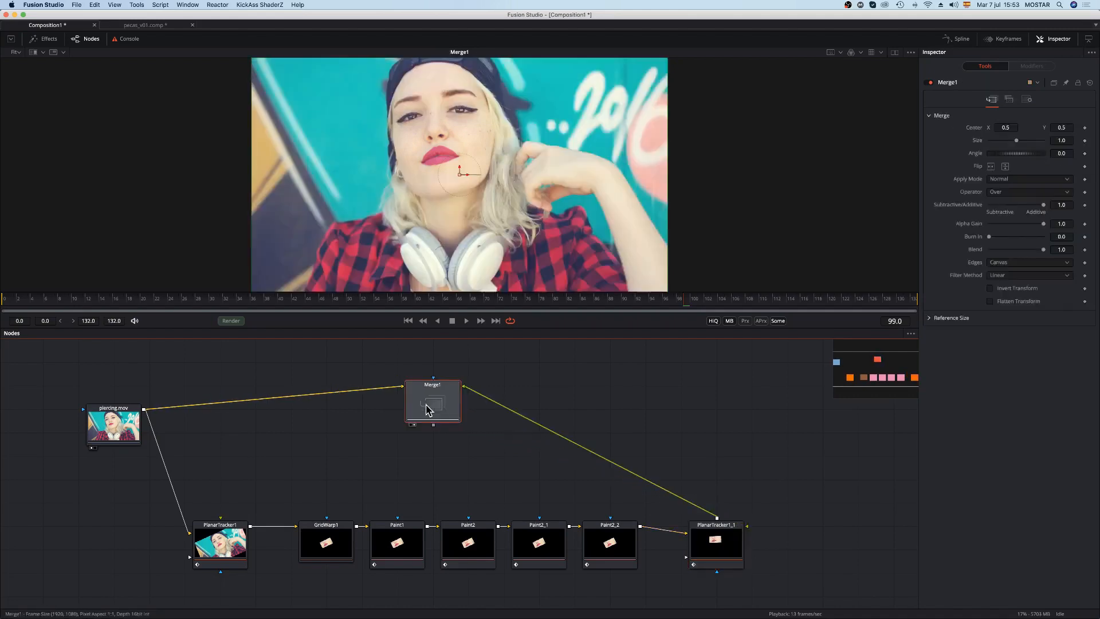
drag(26, 300, 865, 310)
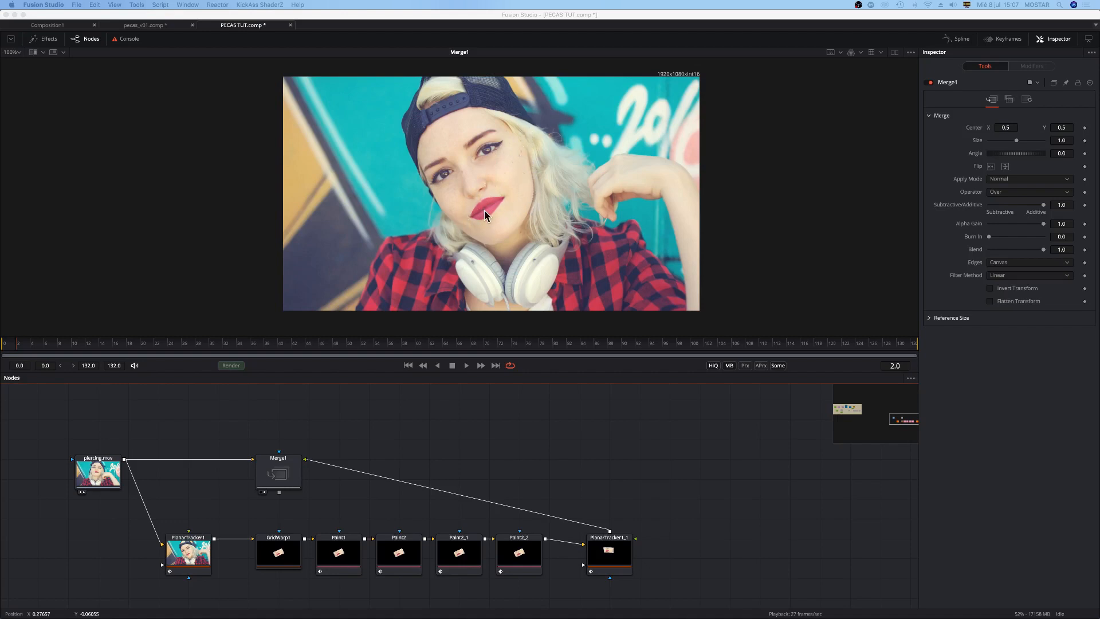
Step: Add a second planar tracker fed by piercing.mov, outline the cheek beside the nose with a closed polygon, and go to frame 0
drag(507, 151, 474, 184)
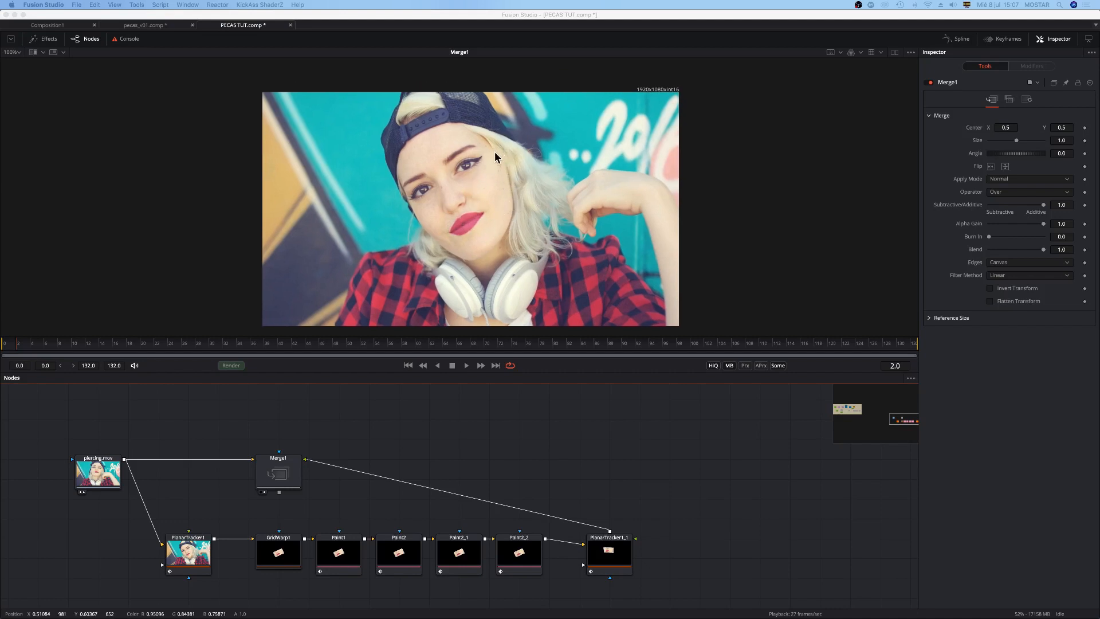
drag(318, 426, 405, 453)
click(285, 438)
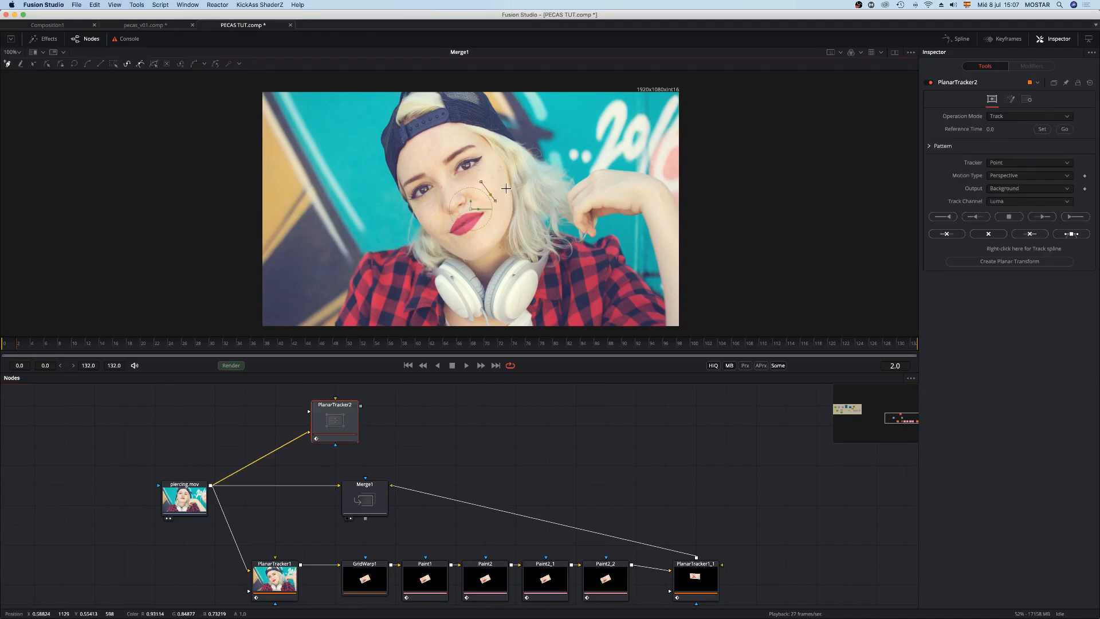
click(503, 165)
drag(169, 343, 3, 344)
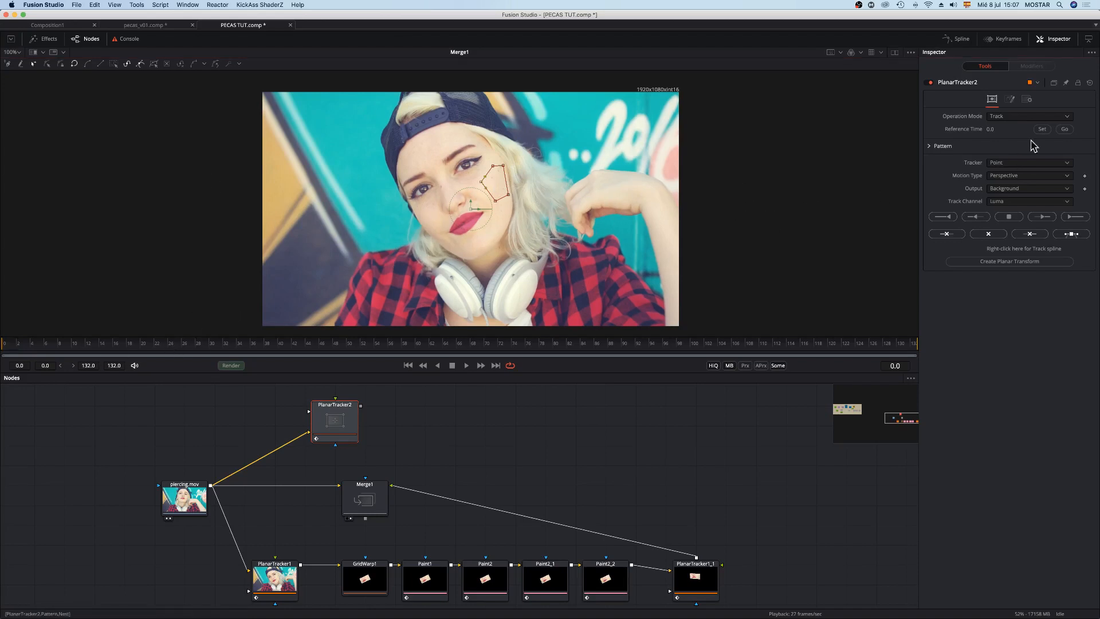
Step: Set PlanarTracker2's motion type to Affine (TRS + shear) and track the cheek forward to the end of the clip
click(1041, 181)
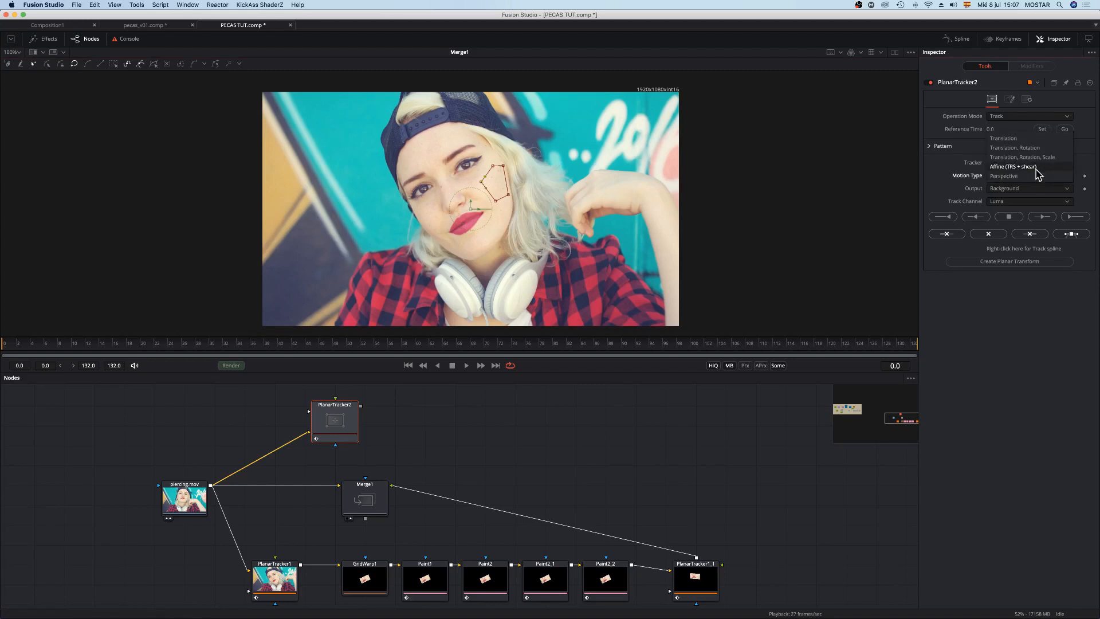
click(1036, 176)
click(1027, 179)
click(1030, 168)
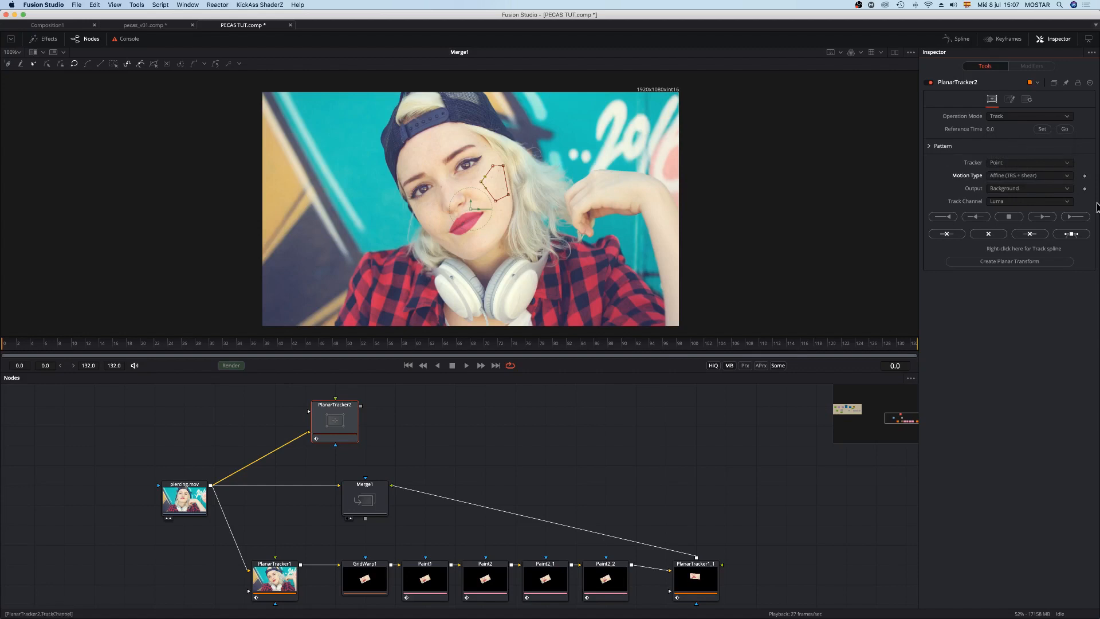
click(1075, 217)
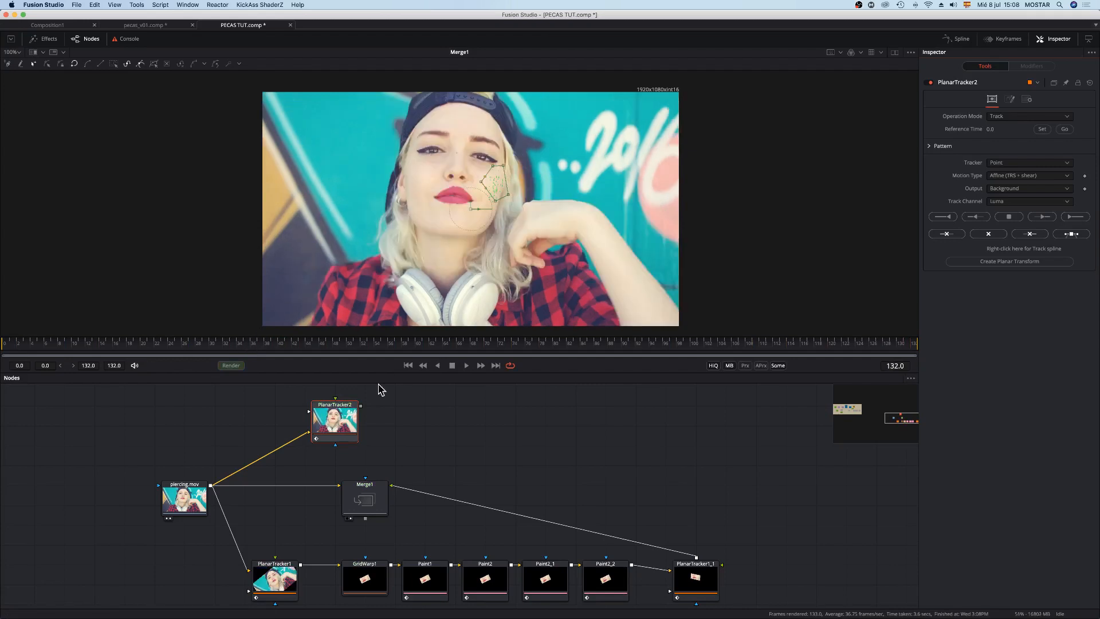
Step: View PlanarTracker2 in Steady operation mode and play the stabilized cheek from the first frame
key(2)
click(2, 348)
key(space)
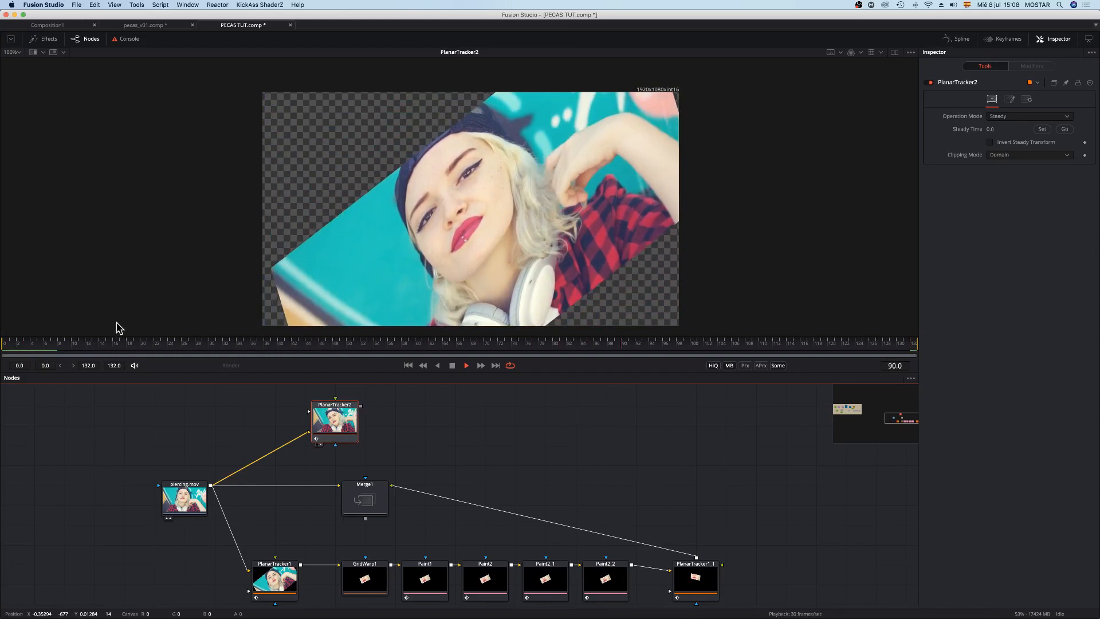
Step: View Merge5 in the demo node group and scrub to frame 62
drag(466, 405, 356, 444)
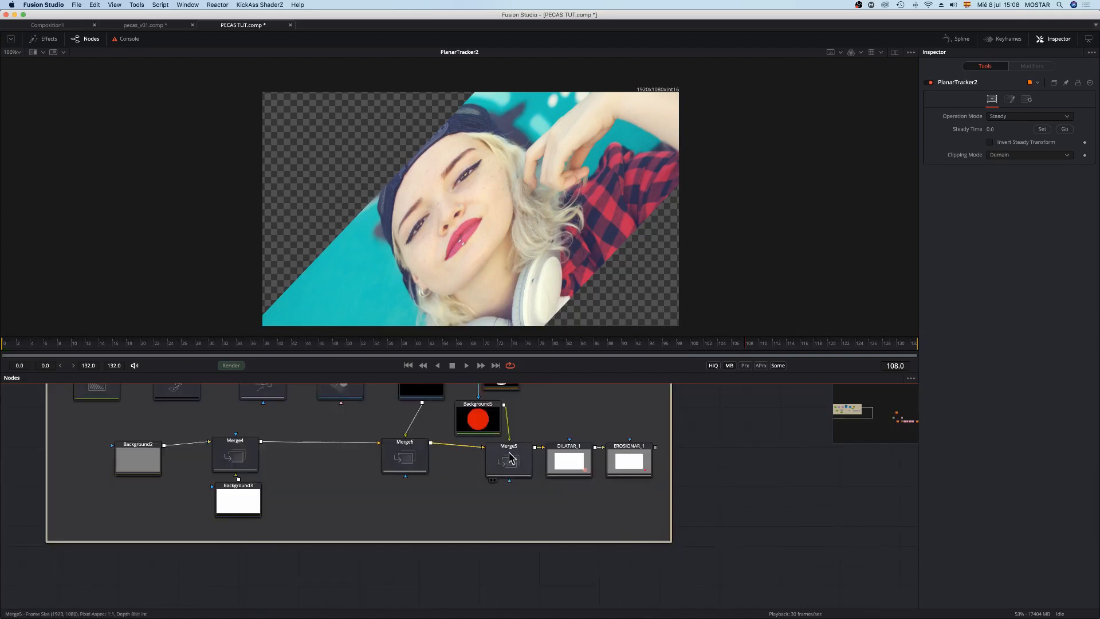
click(508, 458)
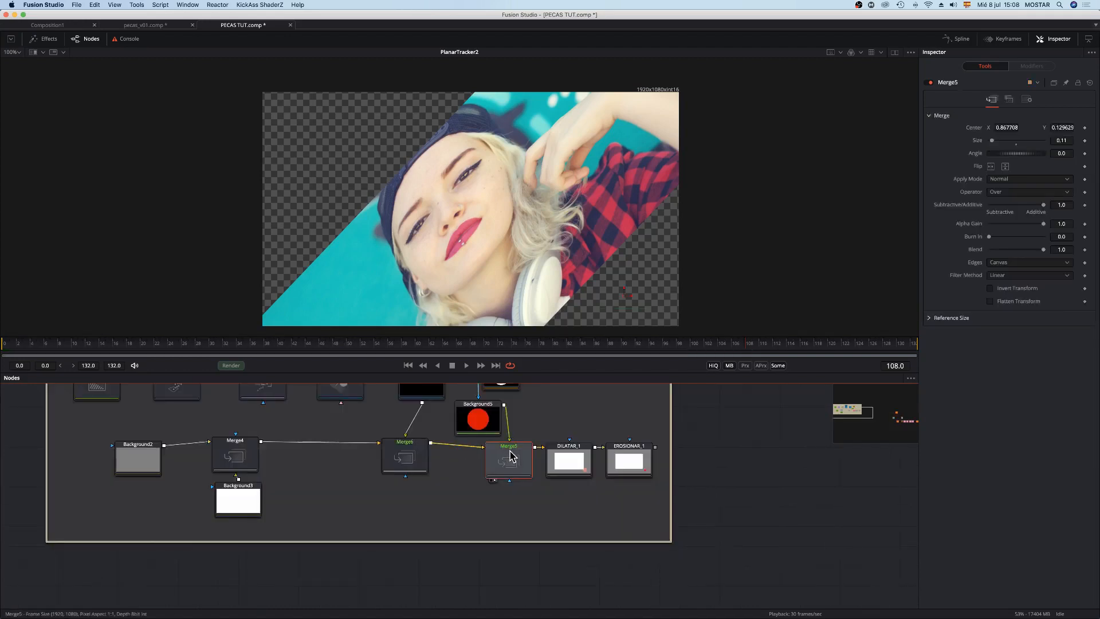
key(1)
drag(236, 346, 432, 347)
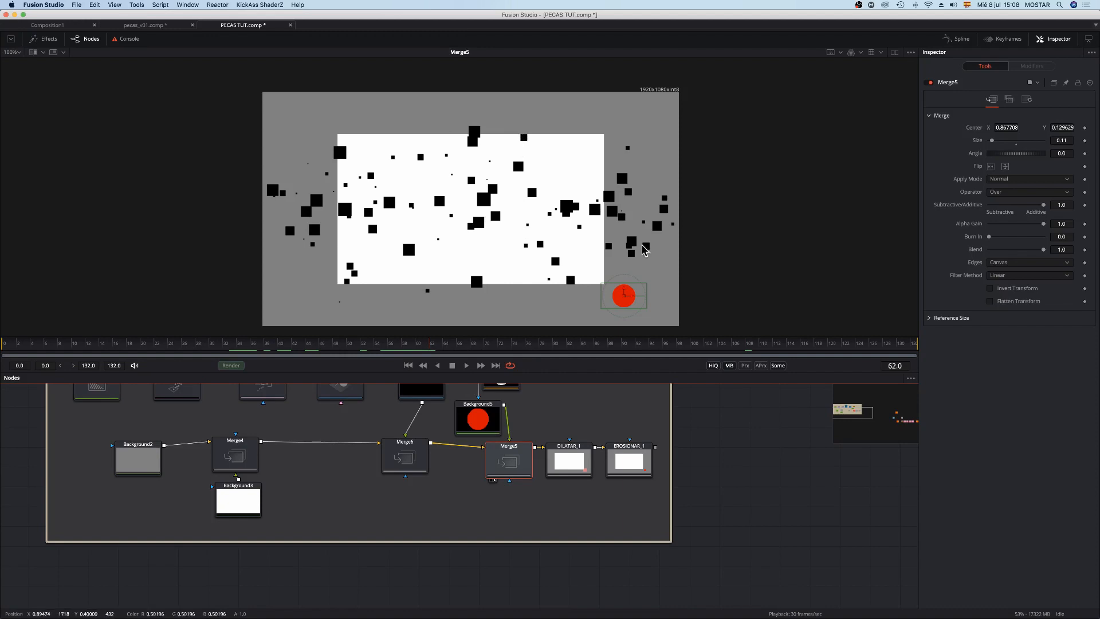
drag(532, 273, 471, 255)
Step: View DILATAR_1, set its Amount to 0.0181, and open the EROSIONAR_1 settings
click(573, 455)
key(2)
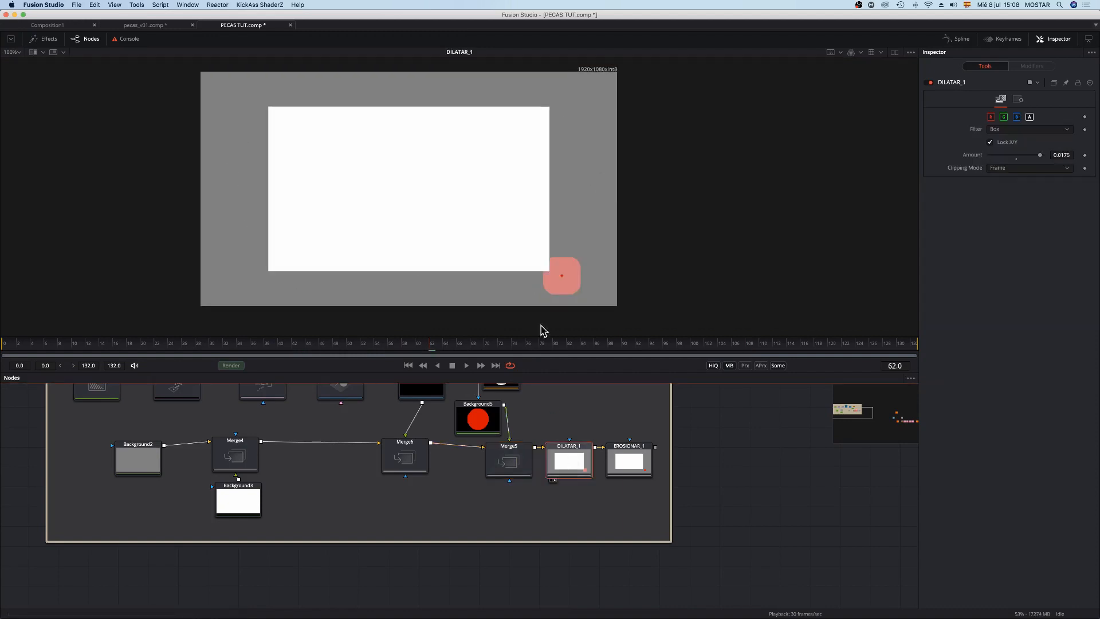
mouse_move(1041, 155)
mouse_down()
mouse_move(1011, 158)
mouse_move(1041, 163)
mouse_up()
scroll(688, 404, right, 5)
click(391, 467)
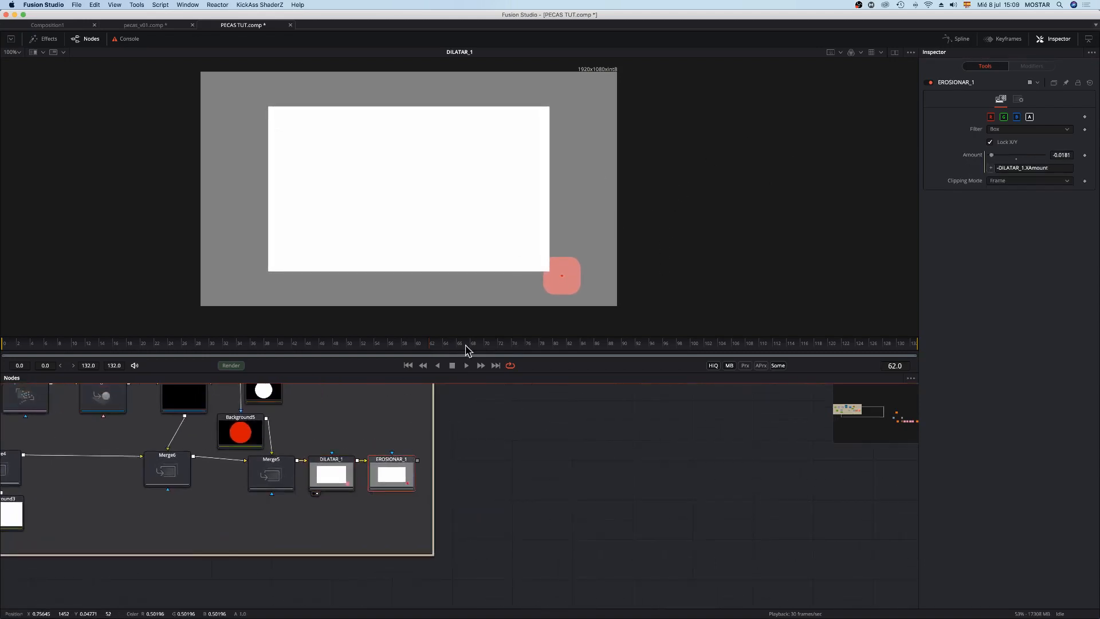
Step: Compare the Merge5, DILATAR_1 and EROSIONAR_1 outputs to examine how dilating and eroding affects the black spots and red circle
click(289, 474)
key(1)
click(401, 476)
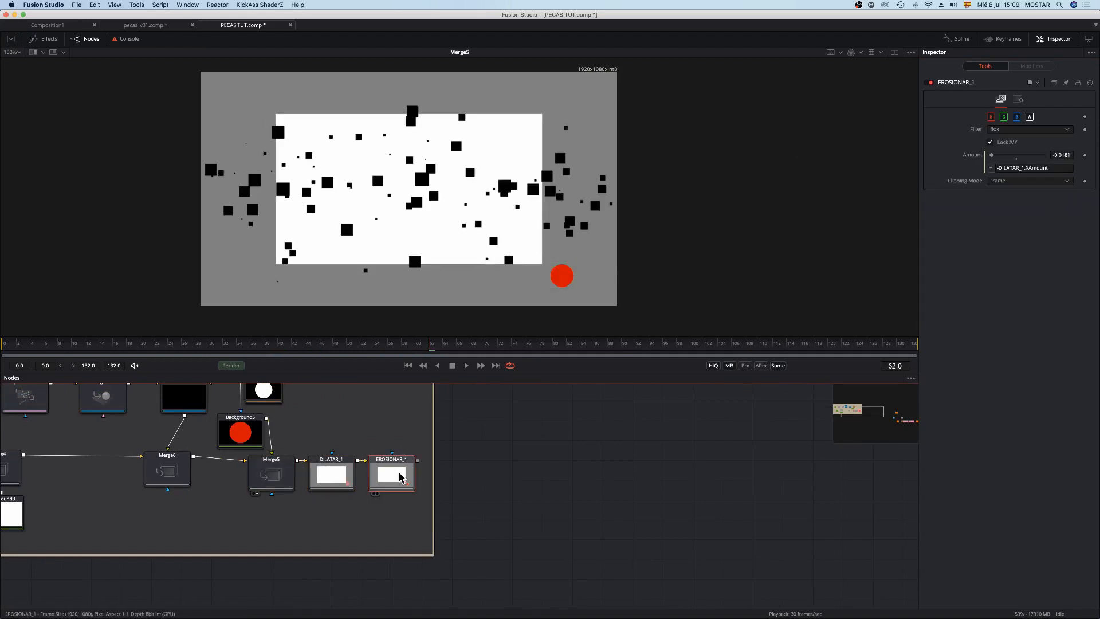
key(1)
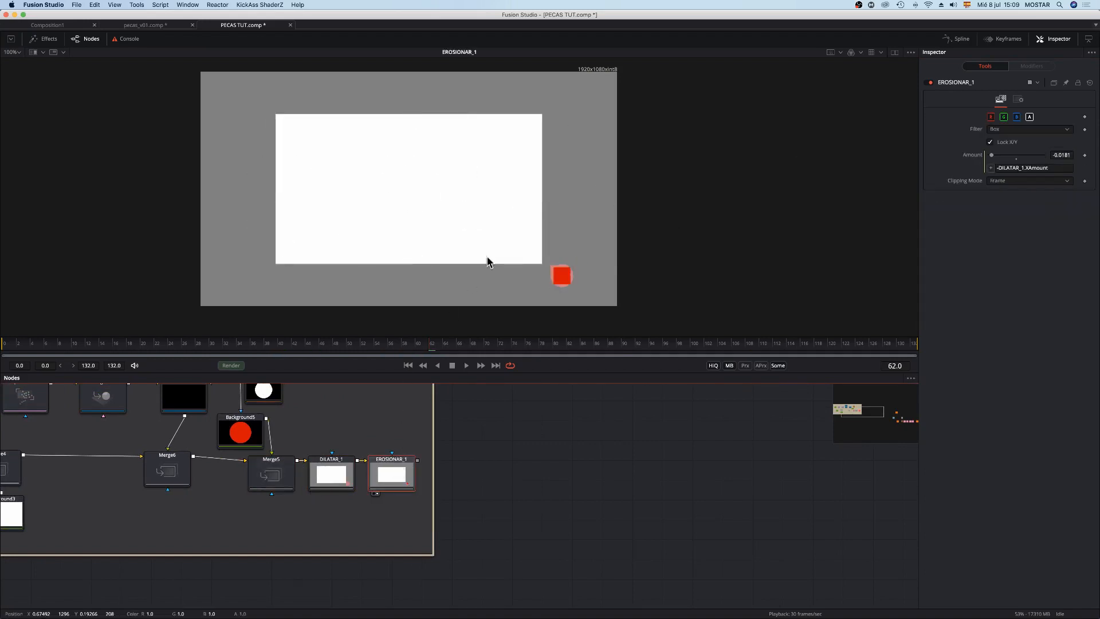
click(339, 473)
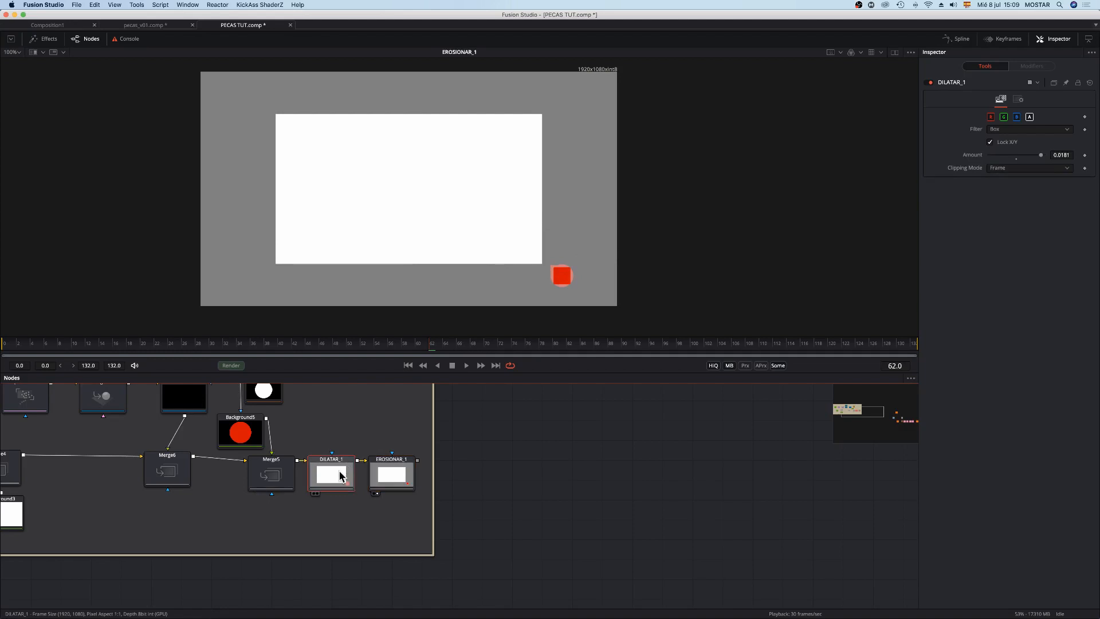
key(1)
click(272, 475)
key(1)
click(391, 474)
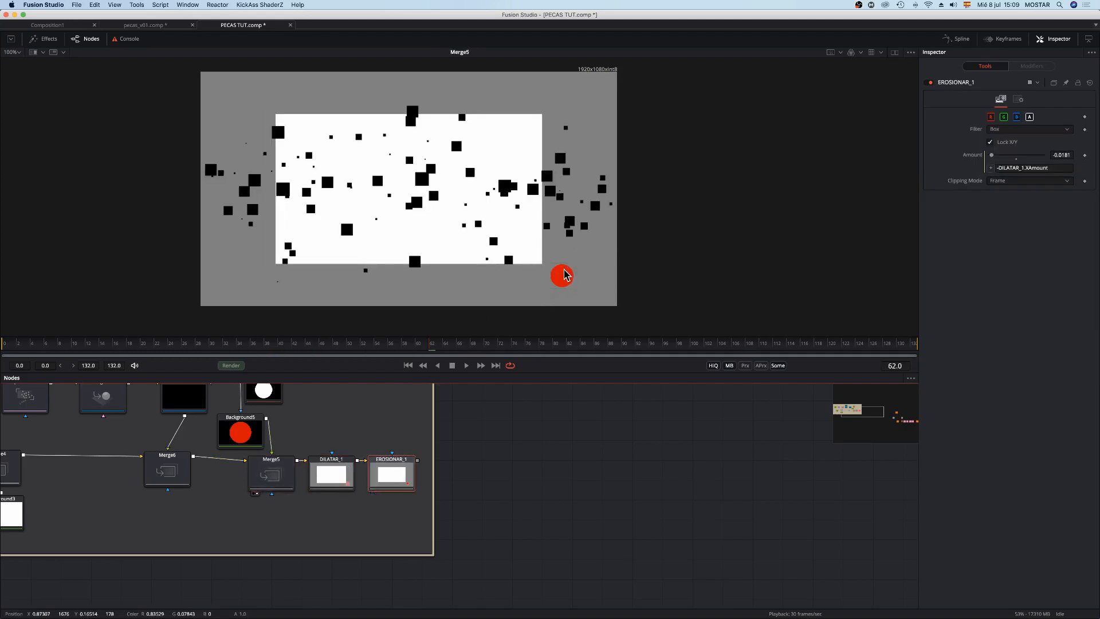
key(1)
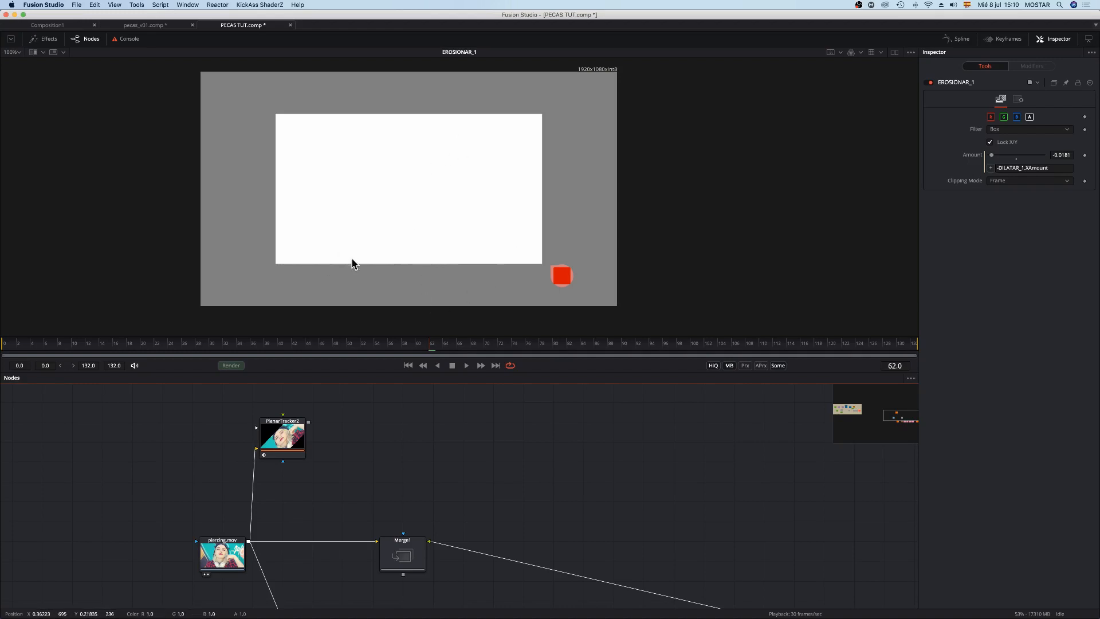
Step: Add an Erode/Dilate node beside PlanarTracker2 and rename it DILATAR
scroll(530, 413, right, 5)
key(shift+space)
text(dilate)
key(Return)
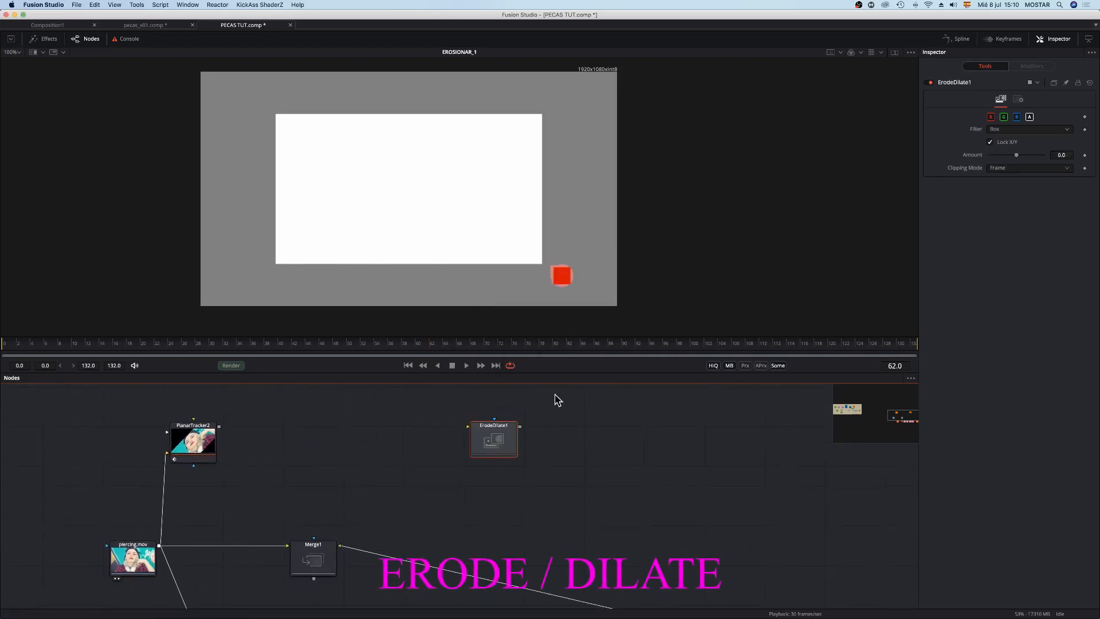
click(439, 447)
key(F2)
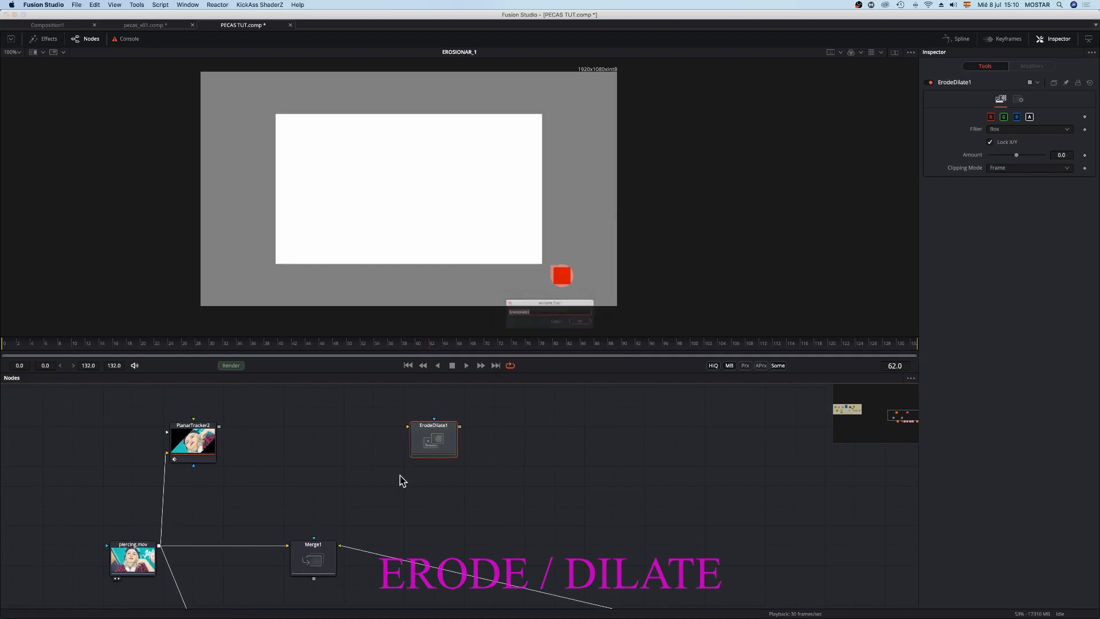
text(DILATAR)
key(Return)
drag(439, 443, 412, 443)
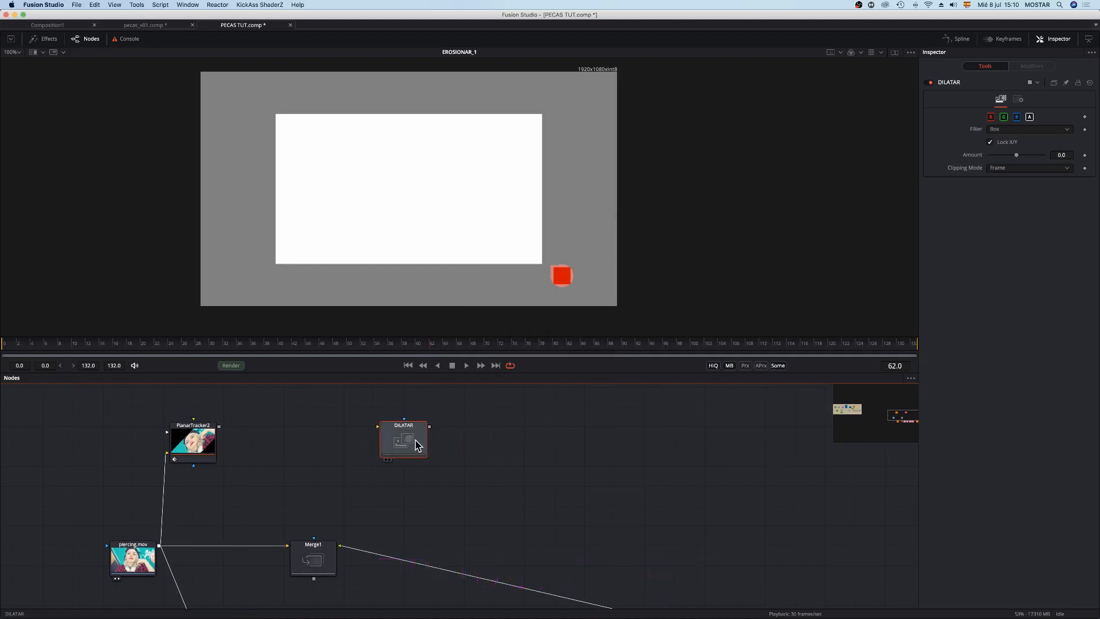
Step: Duplicate the DILATAR node in series after the original and rename the copy EROSIONAR
key(super+c)
key(super+v)
key(F2)
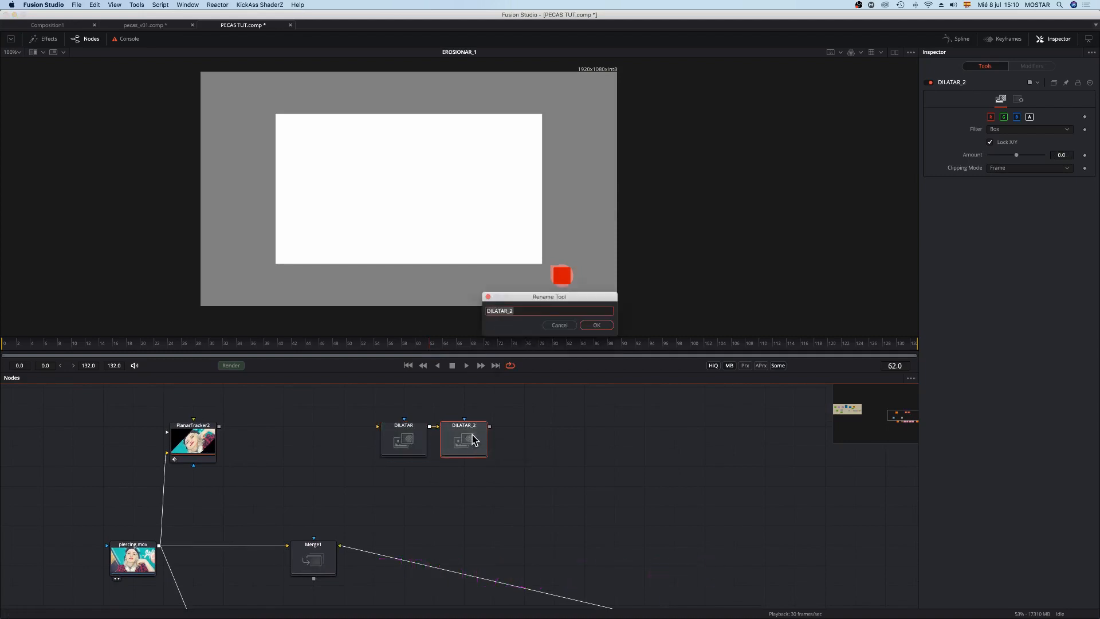
text(EROSIONAR)
key(Return)
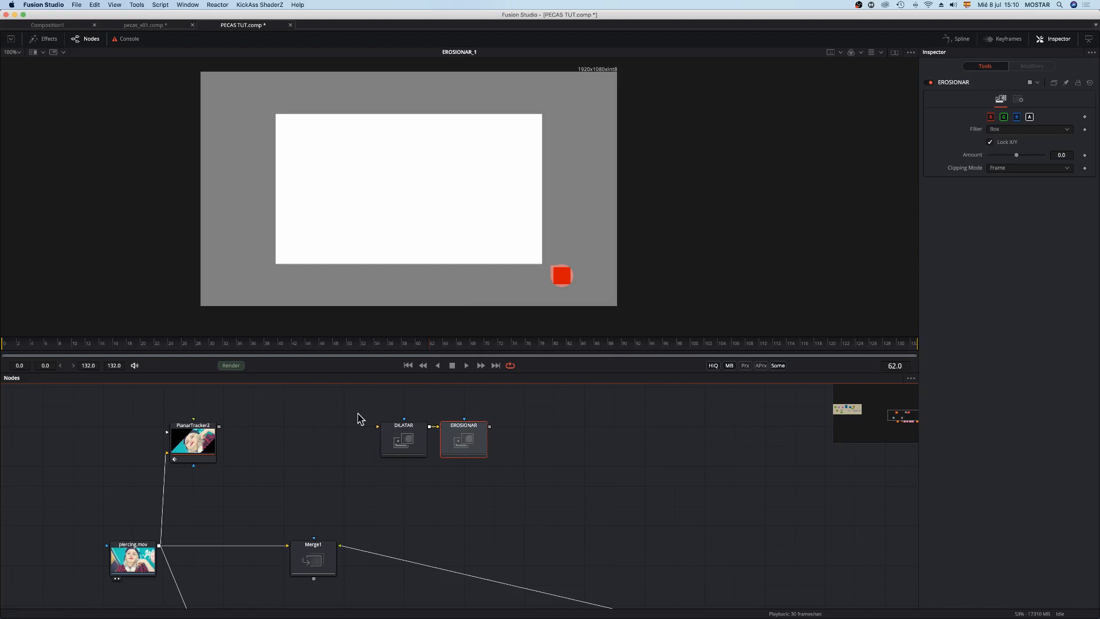
Step: Pin EROSIONAR's settings beside DILATAR's and link EROSIONAR's Amount to DILATAR's Amount with the expression DILATAR.XAmount
click(1066, 83)
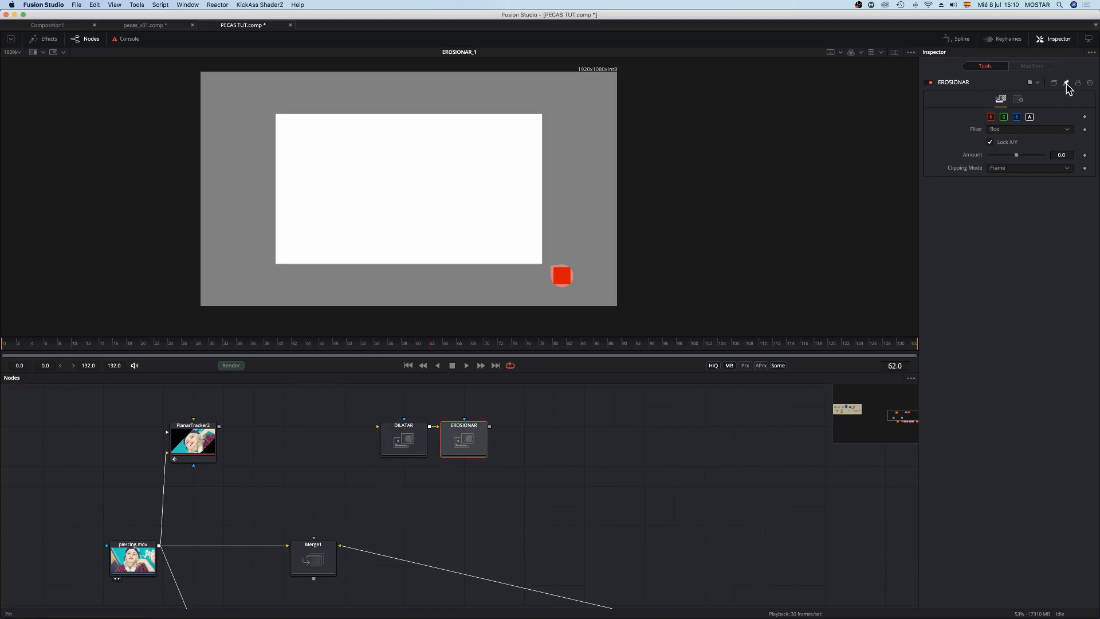
click(409, 450)
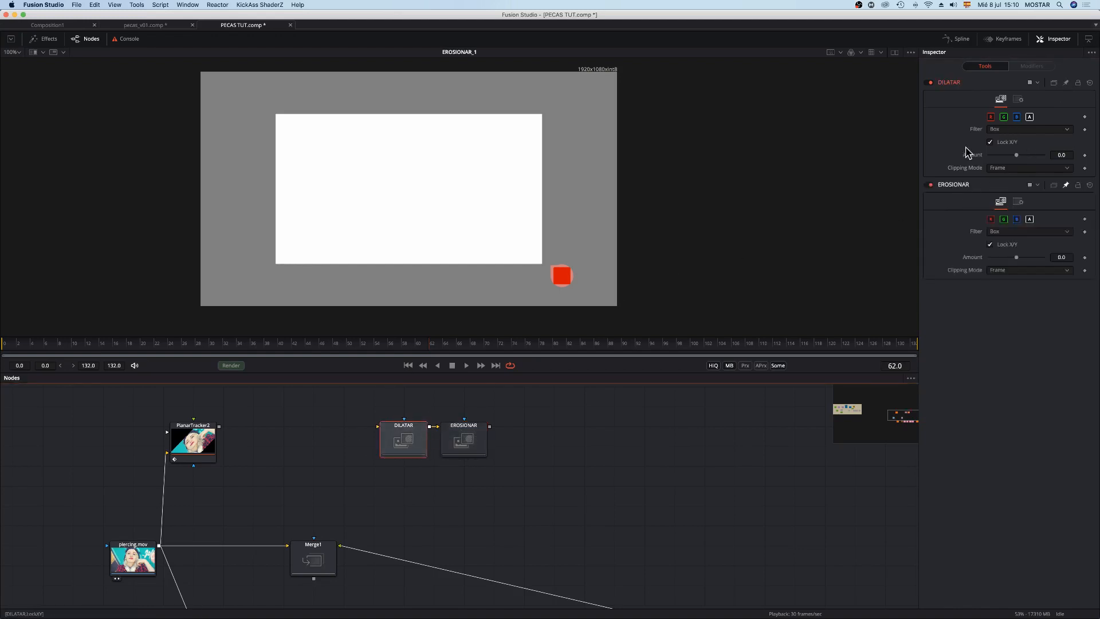
right_click(979, 258)
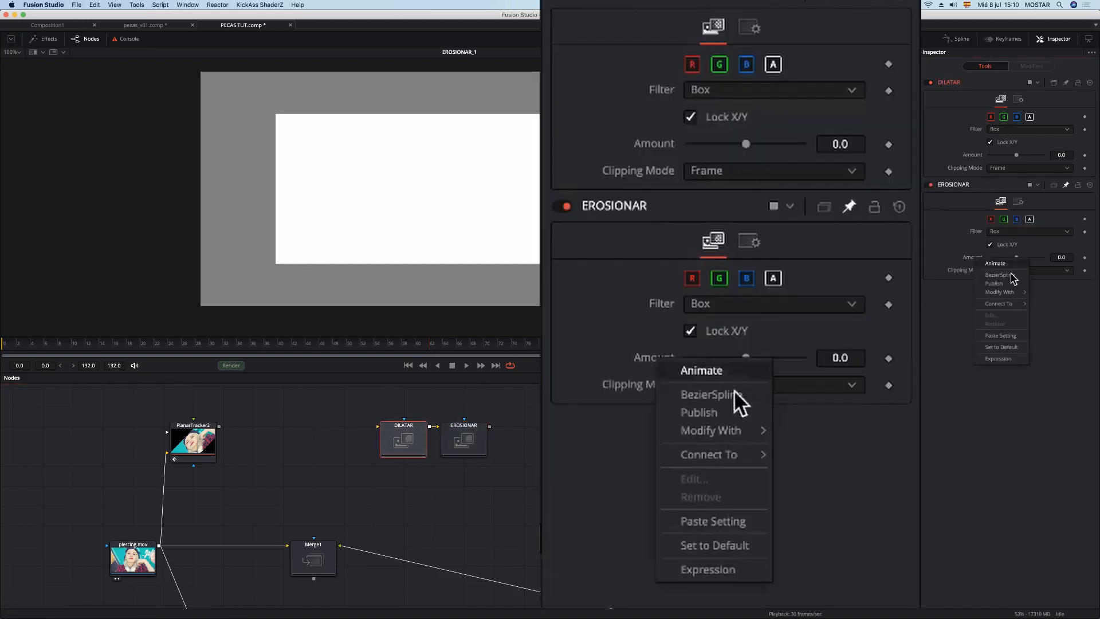
click(997, 358)
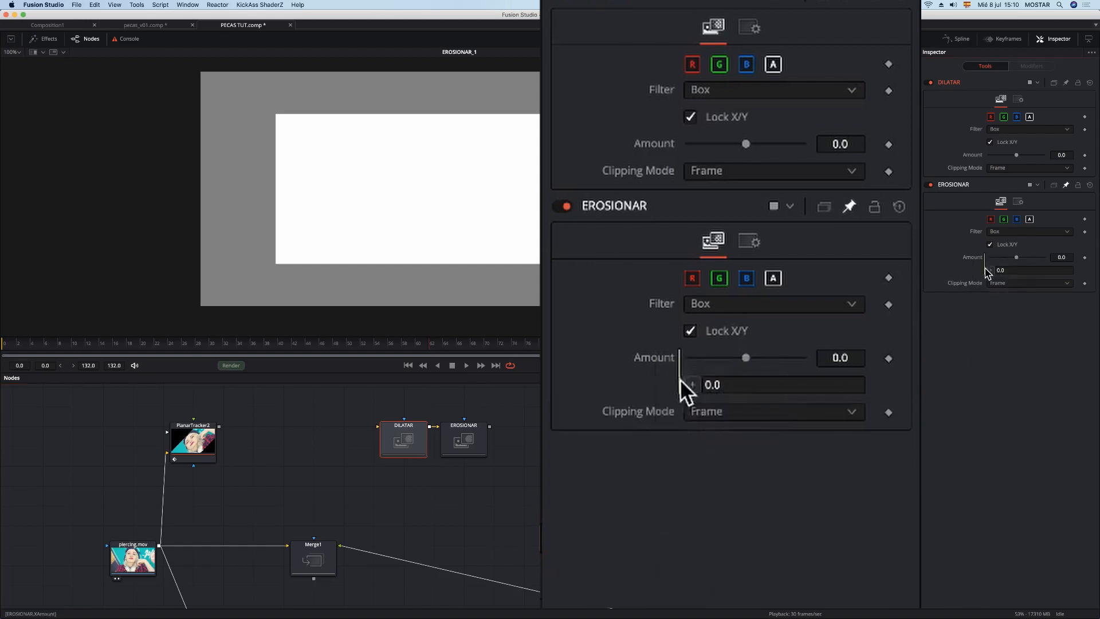
drag(991, 270, 972, 155)
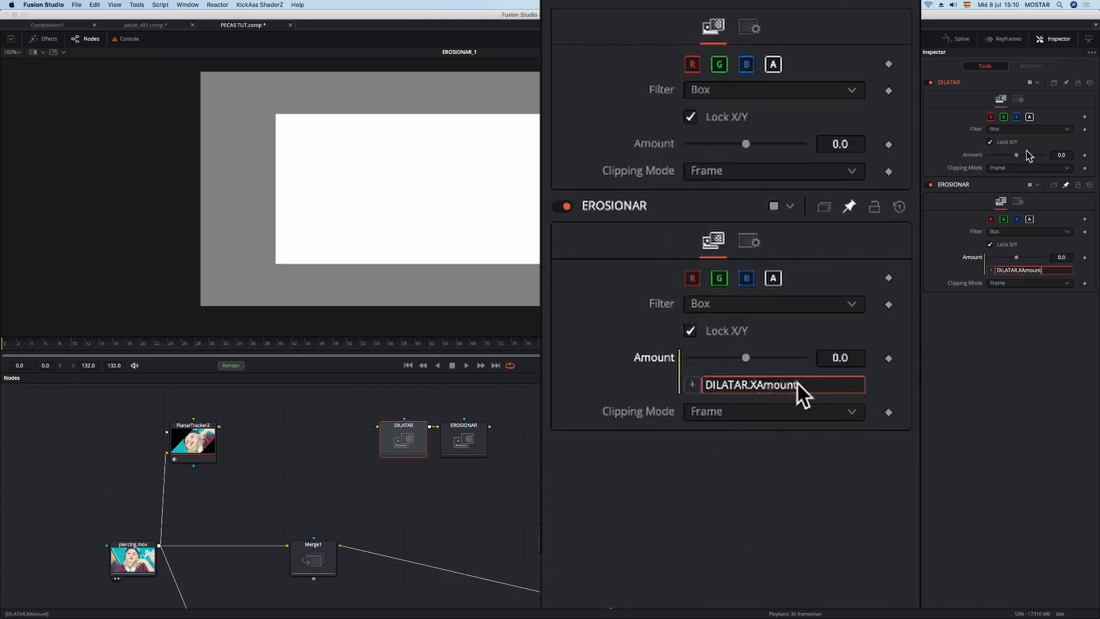
Step: Check DILATAR's separate X and Y amounts, negate EROSIONAR's Amount expression to -DILATAR.XAmount, and relock DILATAR's X/Y
click(1035, 143)
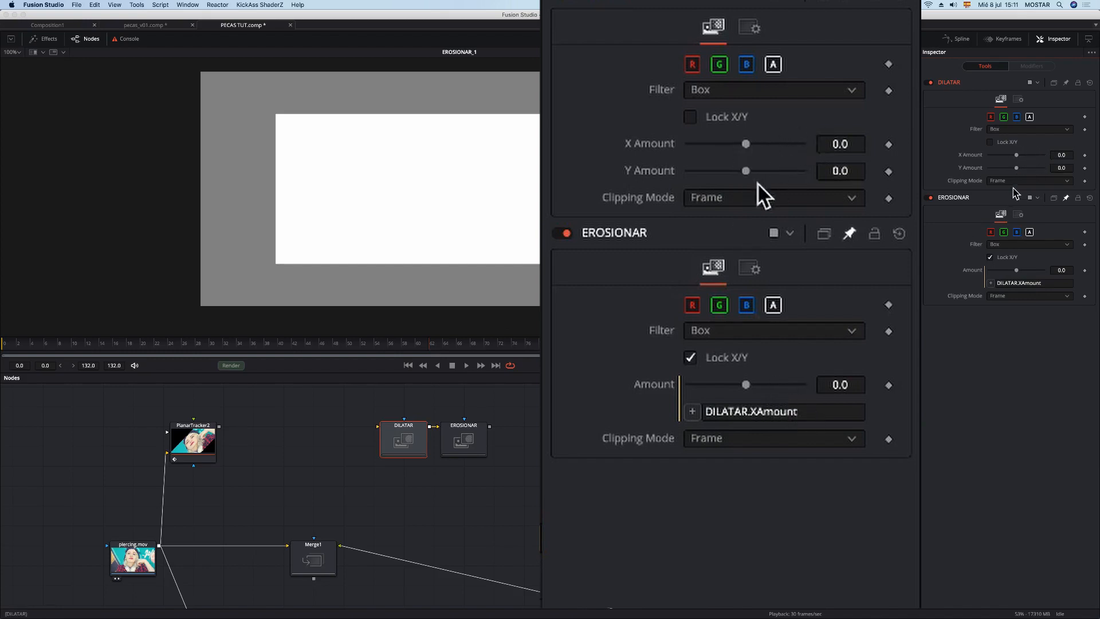
click(1052, 281)
text(-)
key(Return)
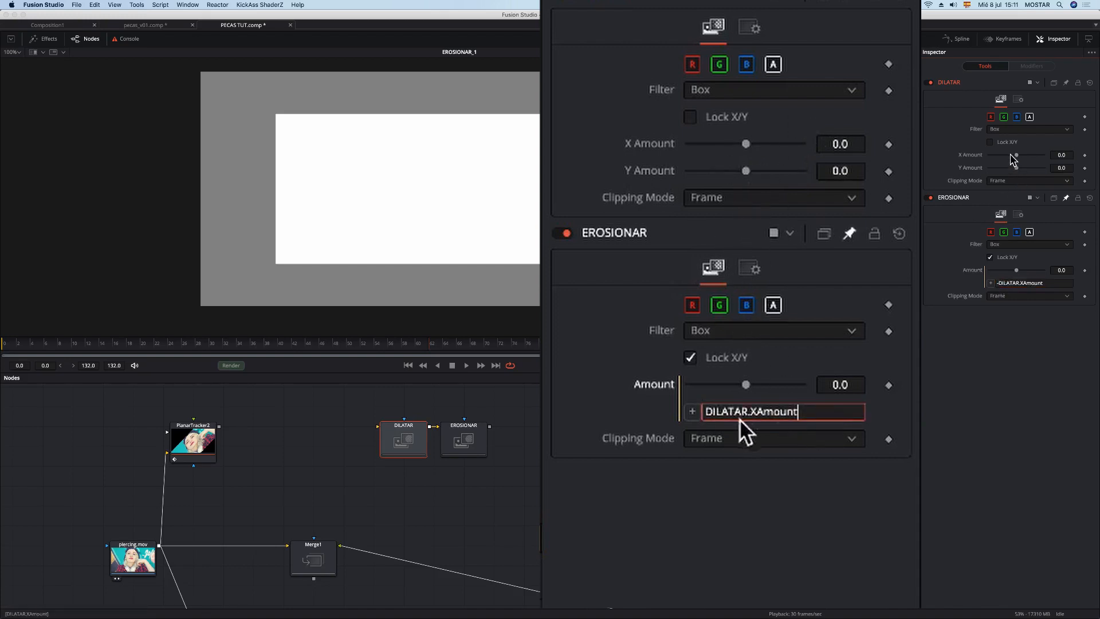
click(990, 142)
Step: Set DILATAR's Amount to 0.0008, connect piercing.mov to its input, and view EROSIONAR
mouse_move(1016, 154)
mouse_down()
mouse_move(1041, 154)
mouse_move(1017, 154)
mouse_up()
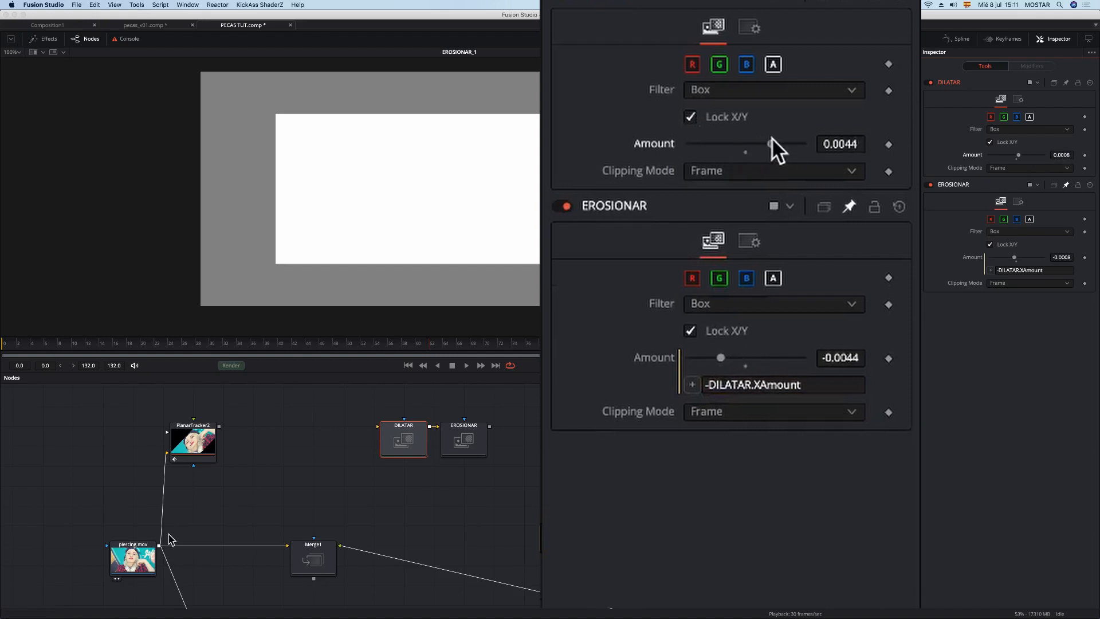
drag(198, 525, 378, 426)
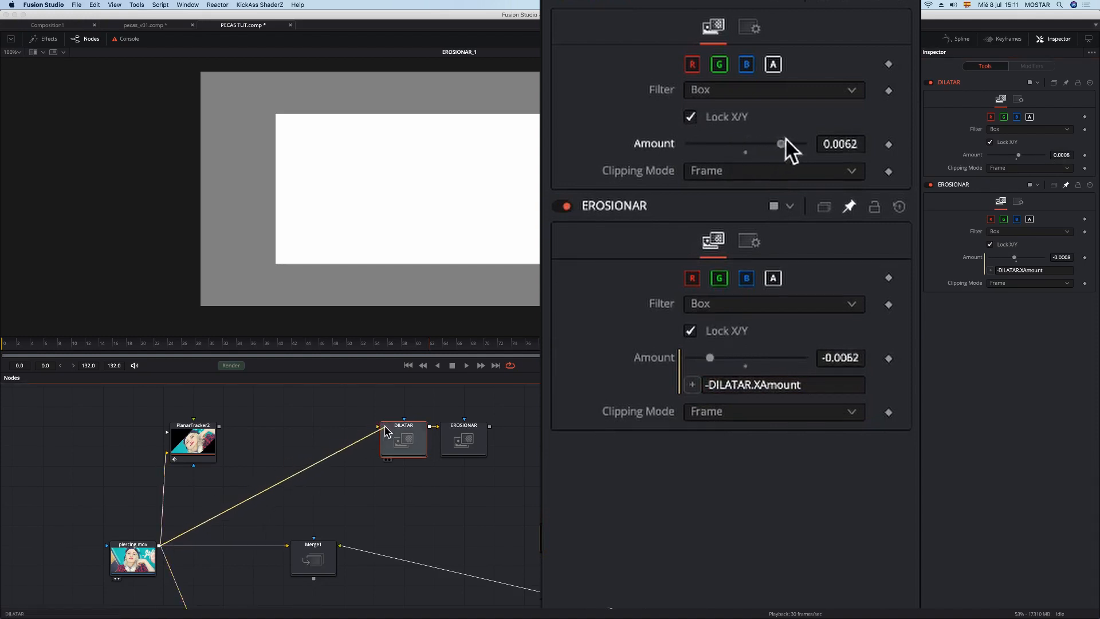
click(464, 424)
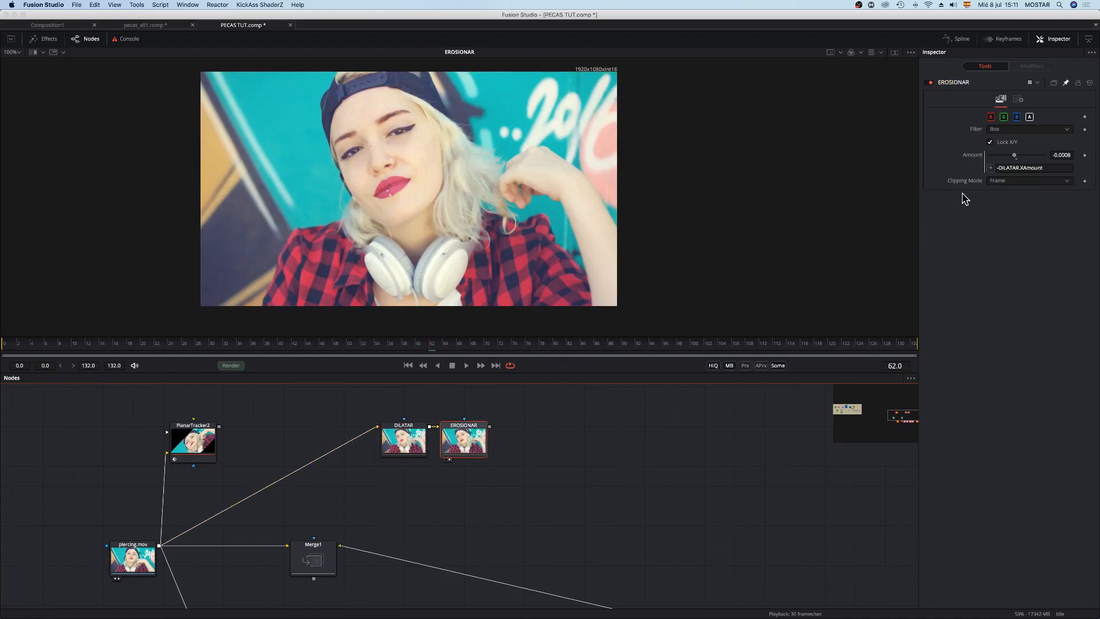
Step: Set DILATAR's Amount to 0.0029 while checking the skin smoothing on the face
click(408, 427)
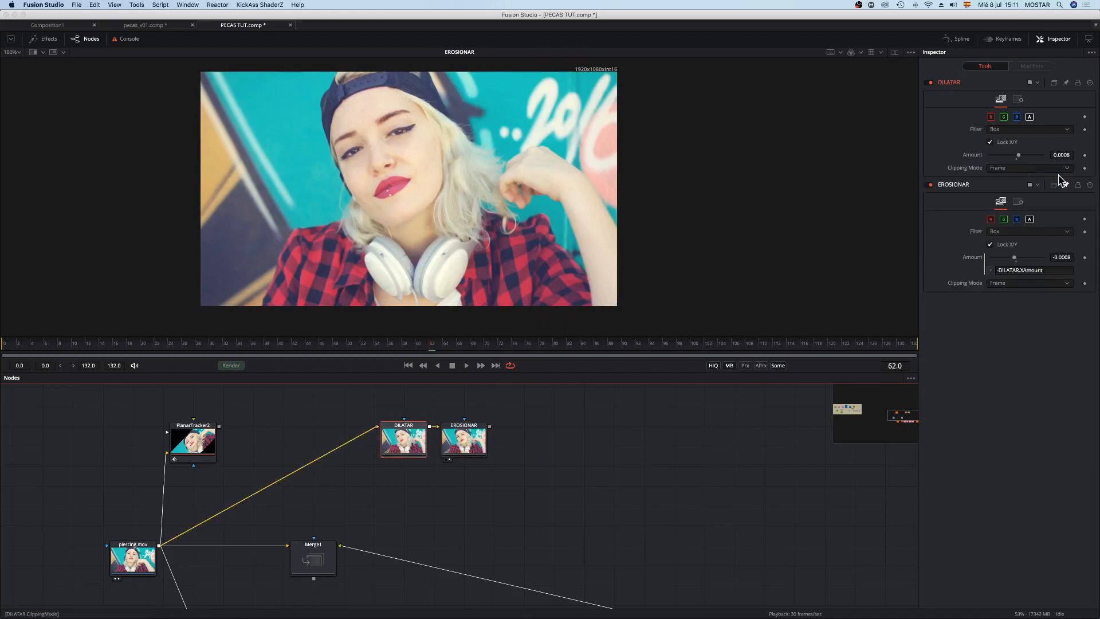
drag(1022, 152, 1020, 154)
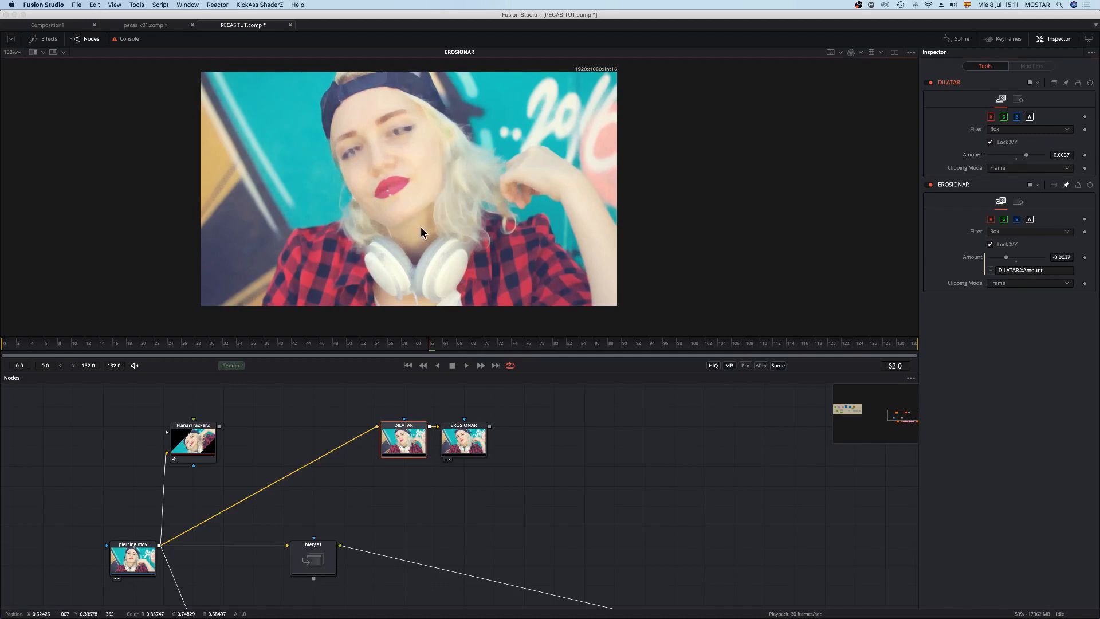
scroll(420, 226, up, 5)
scroll(562, 291, down, 1)
scroll(563, 290, up, 5)
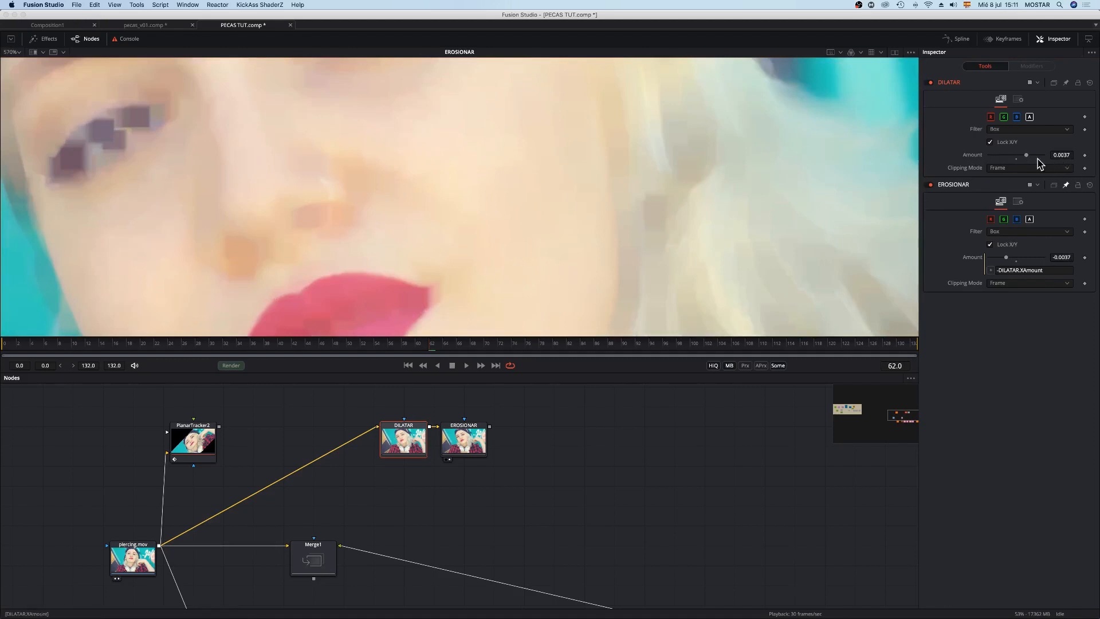
drag(1024, 159, 1024, 163)
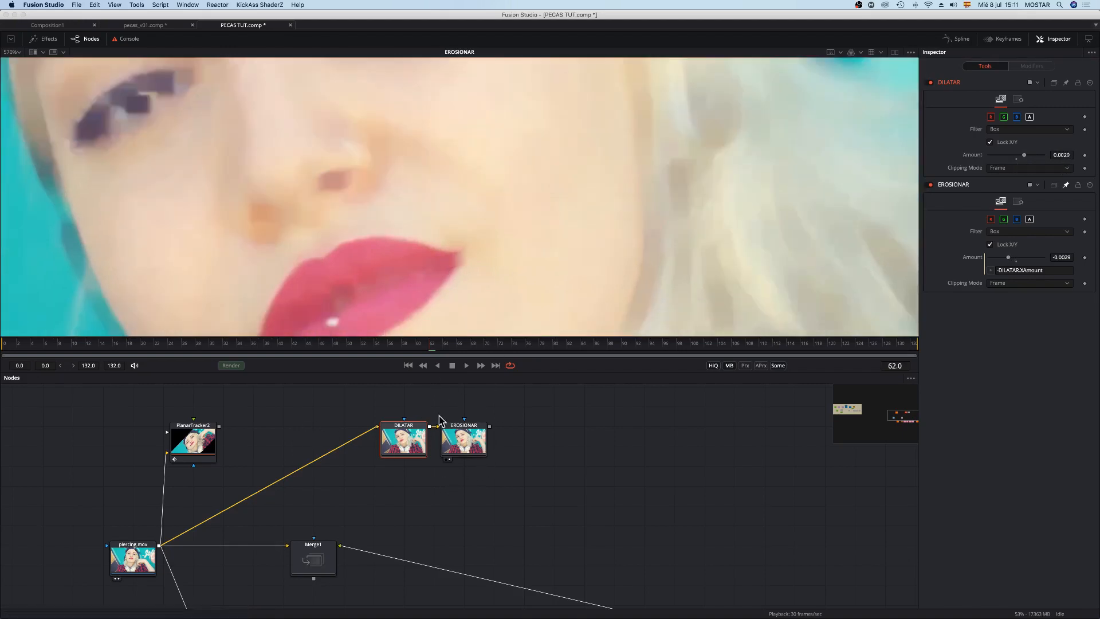
Step: Add a new unconnected Merge node below EROSIONAR
drag(529, 423, 421, 481)
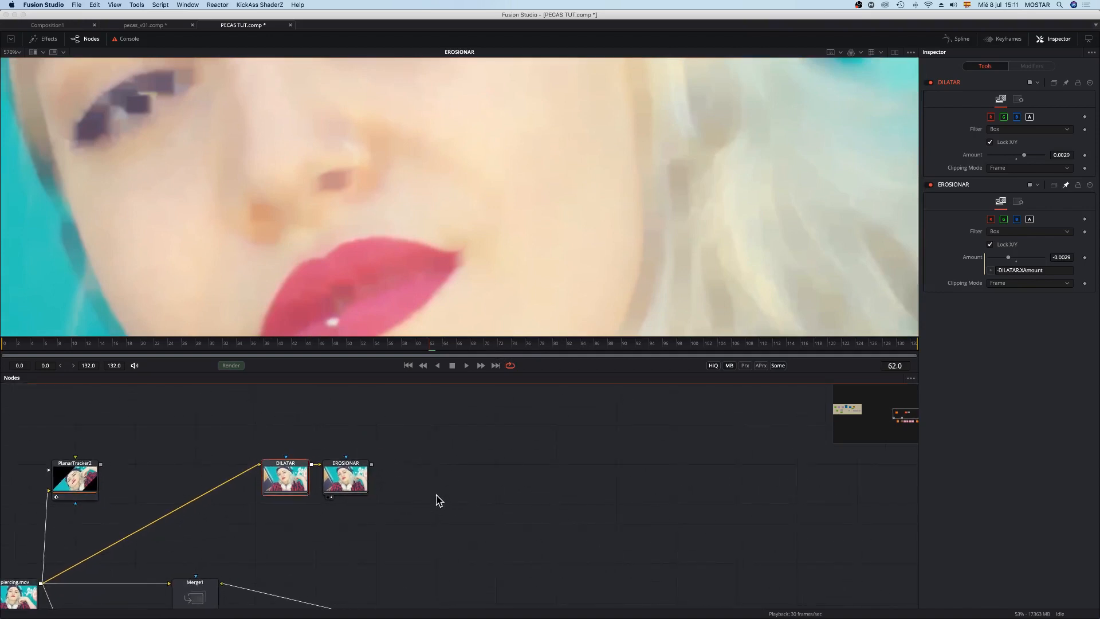
click(404, 563)
key(shift+space)
text(merge)
key(Return)
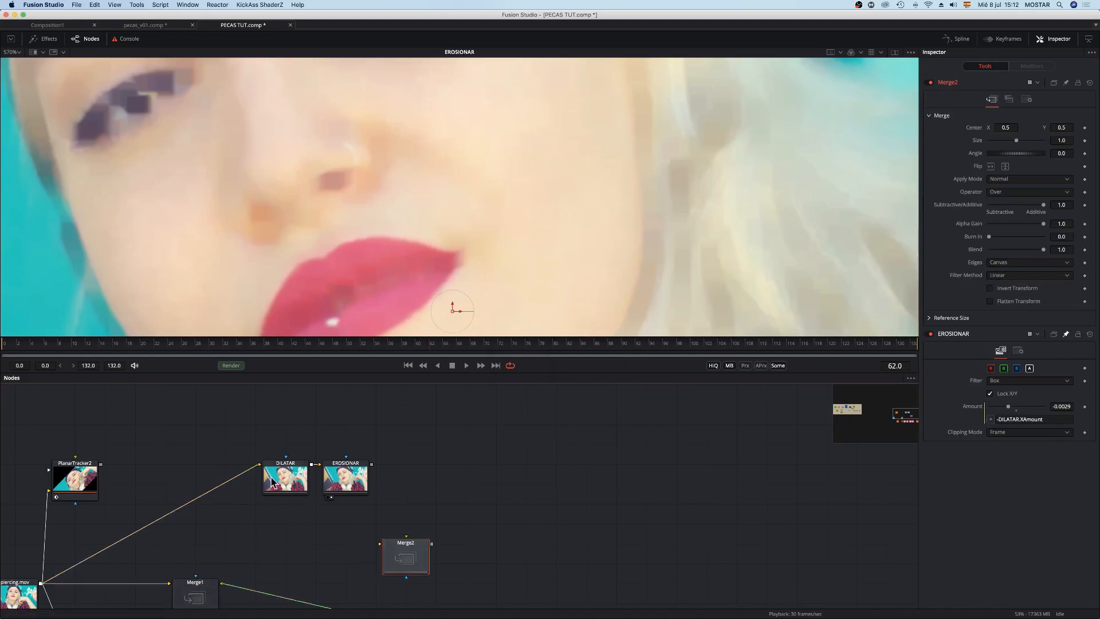
Step: Check the Merge1 result, connect Merge1 as Merge2's background and EROSIONAR as its foreground, and view Merge2
click(208, 588)
key(2)
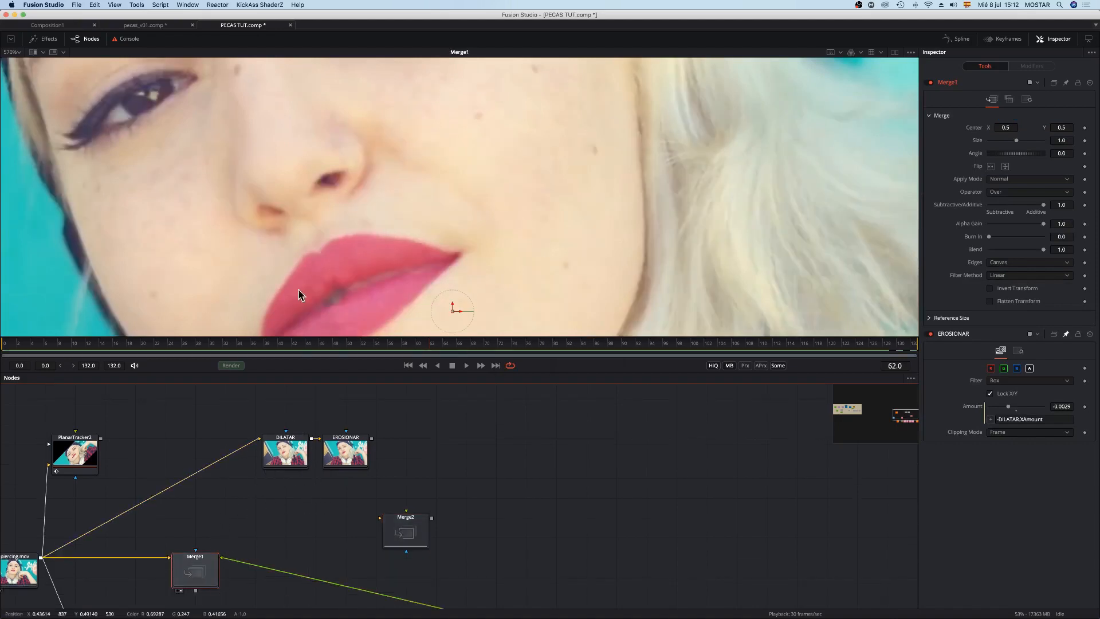
drag(196, 590, 381, 519)
drag(371, 438, 436, 513)
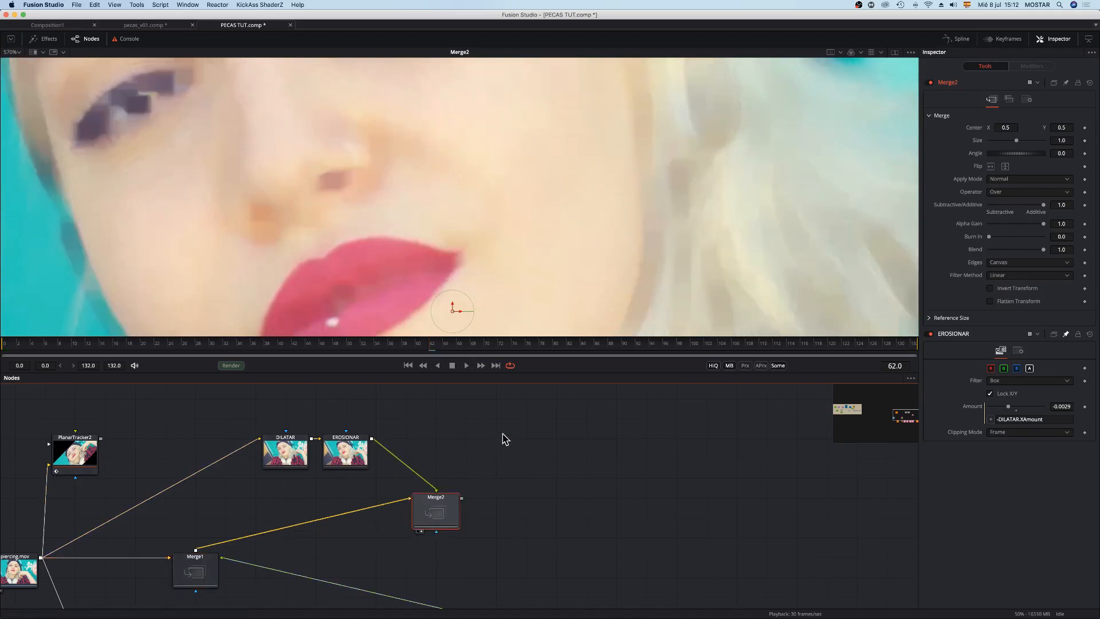
Step: Add a Mask Paint node as the effect mask of Merge2
key(shift+space)
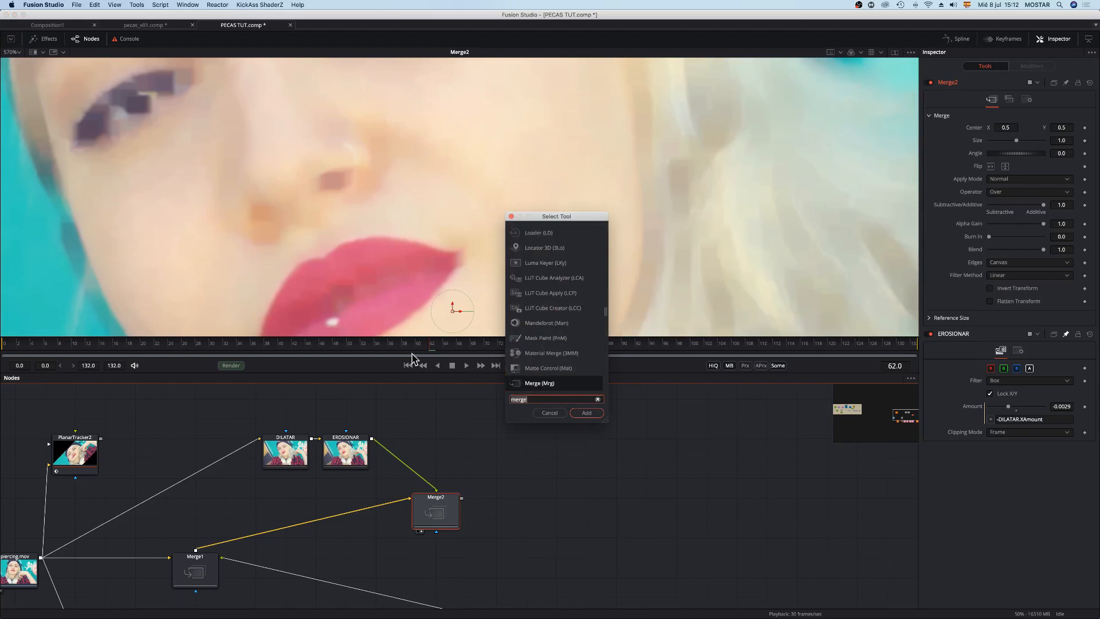
click(547, 339)
click(586, 413)
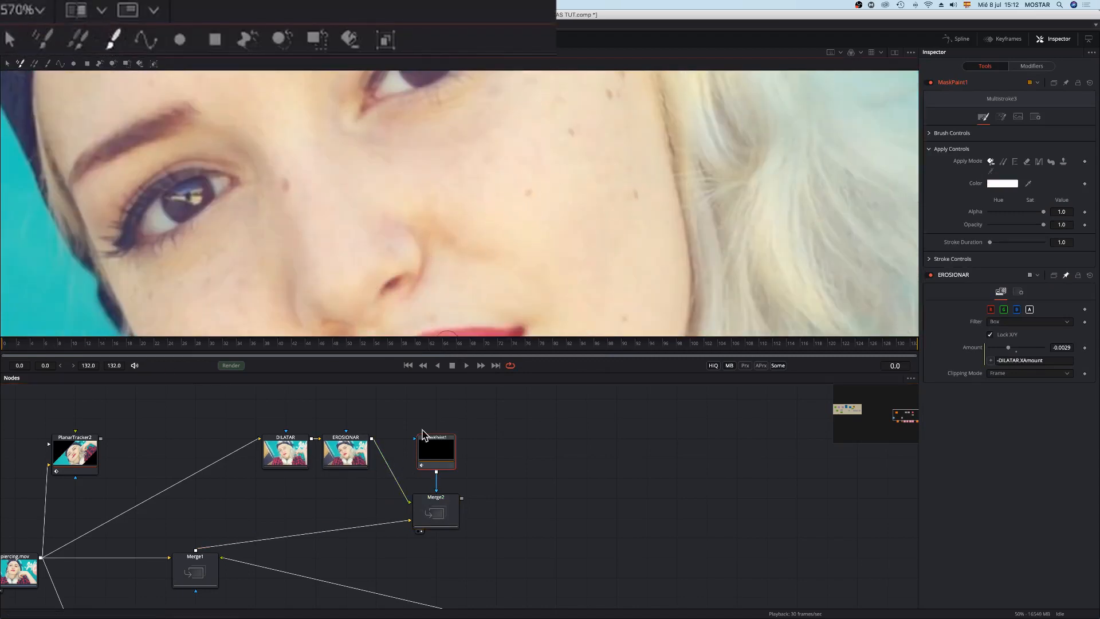
Step: Paint mask strokes over the freckles on the cheek with MaskPaint1's Stroke tool
click(49, 63)
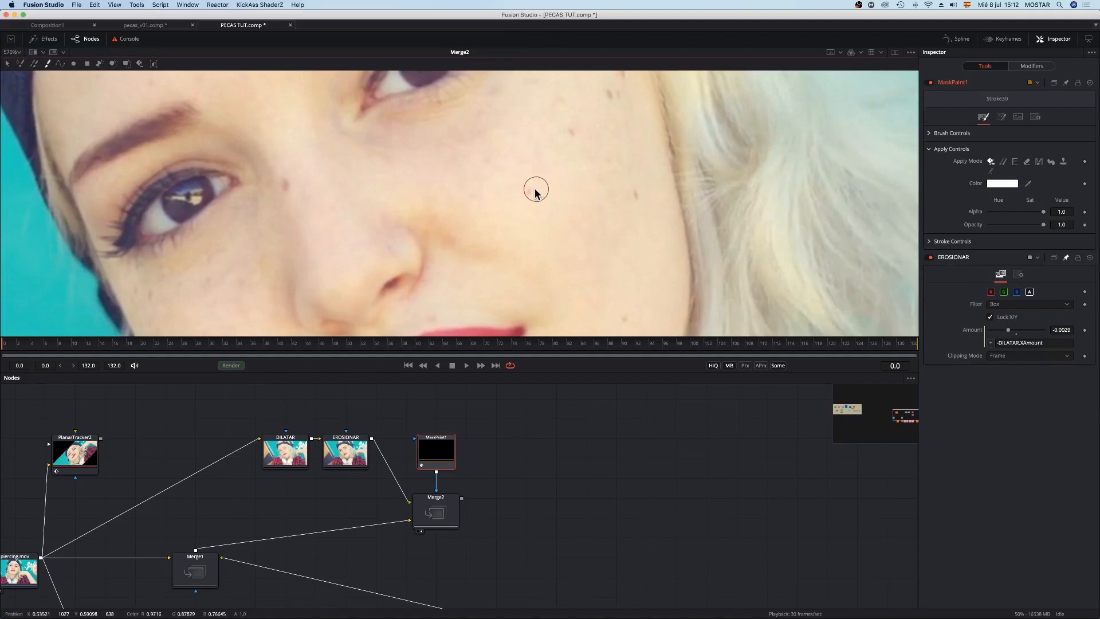
drag(635, 190, 638, 197)
drag(594, 147, 571, 242)
click(559, 215)
mouse_move(599, 195)
mouse_down()
mouse_move(530, 239)
mouse_move(542, 236)
mouse_up()
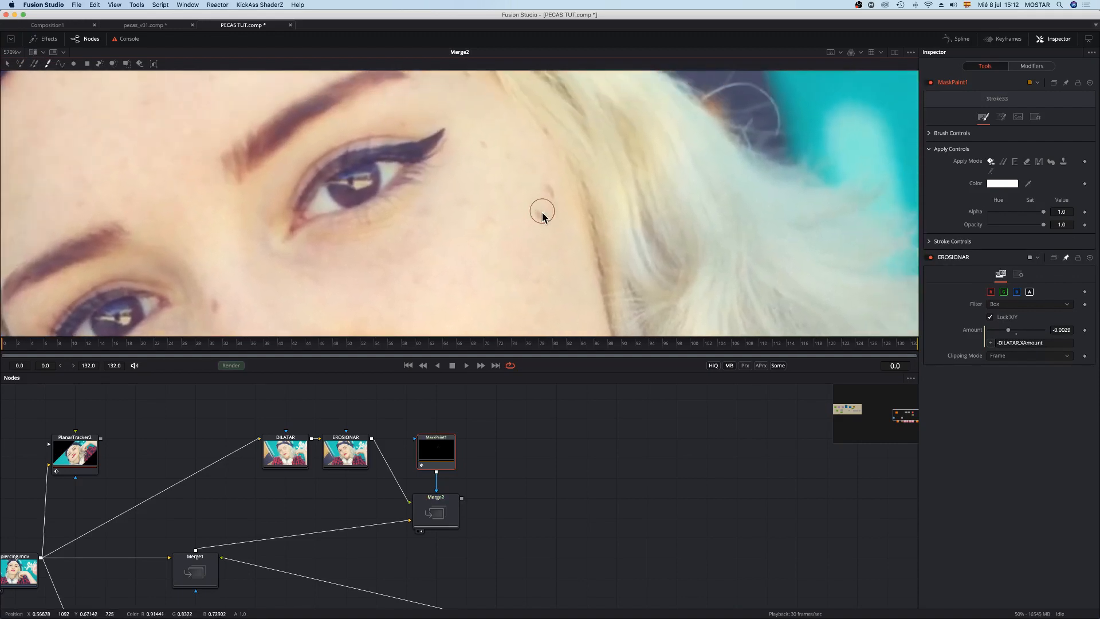
Step: Paint further mask strokes over the freckles beside the outer eye and on the temple
click(540, 216)
click(538, 216)
click(554, 193)
drag(499, 159, 520, 216)
click(495, 183)
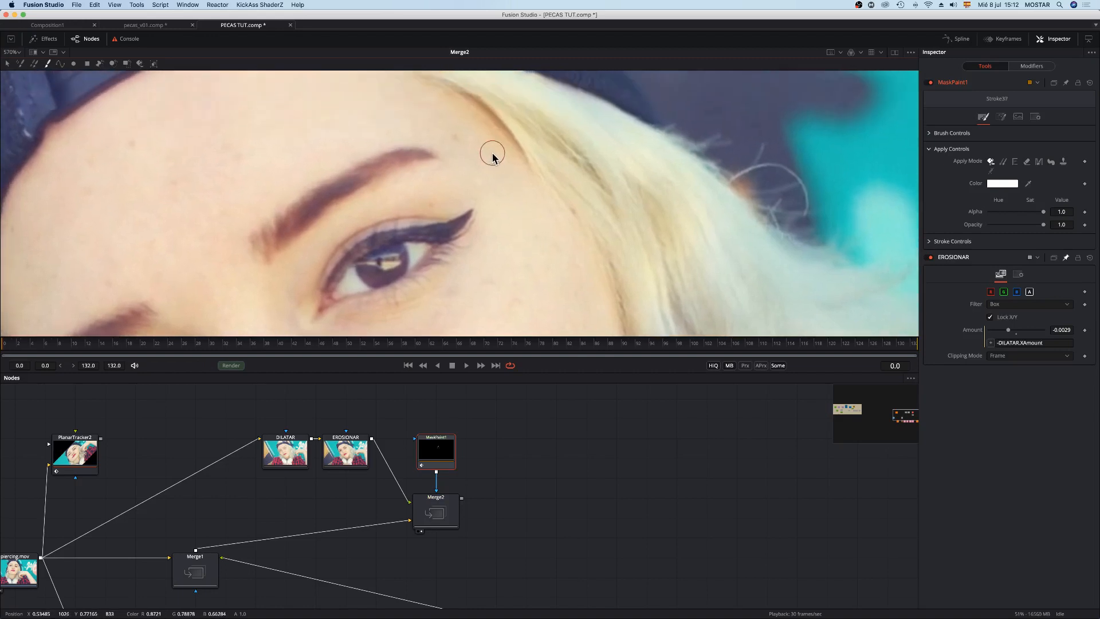
drag(521, 200, 523, 99)
mouse_move(498, 243)
mouse_down()
mouse_move(506, 120)
mouse_move(479, 140)
mouse_move(538, 255)
mouse_move(625, 262)
mouse_move(664, 293)
mouse_up()
click(546, 245)
Step: View the painted MaskPaint1 mask, move its node higher above Merge2, and show Merge2 again
drag(441, 453, 556, 295)
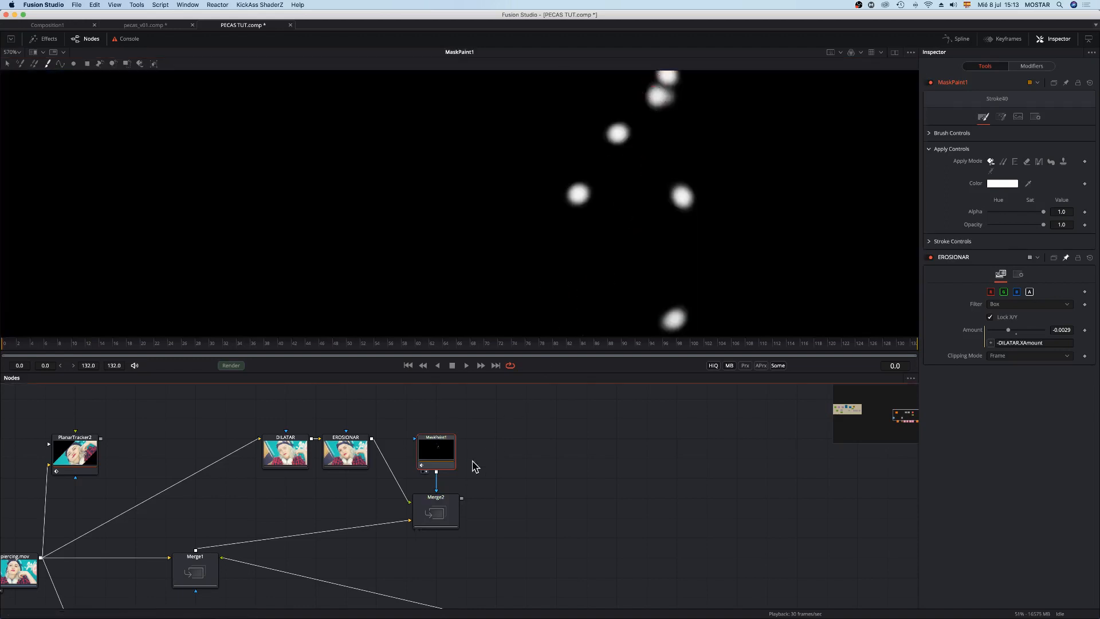
drag(436, 461, 435, 421)
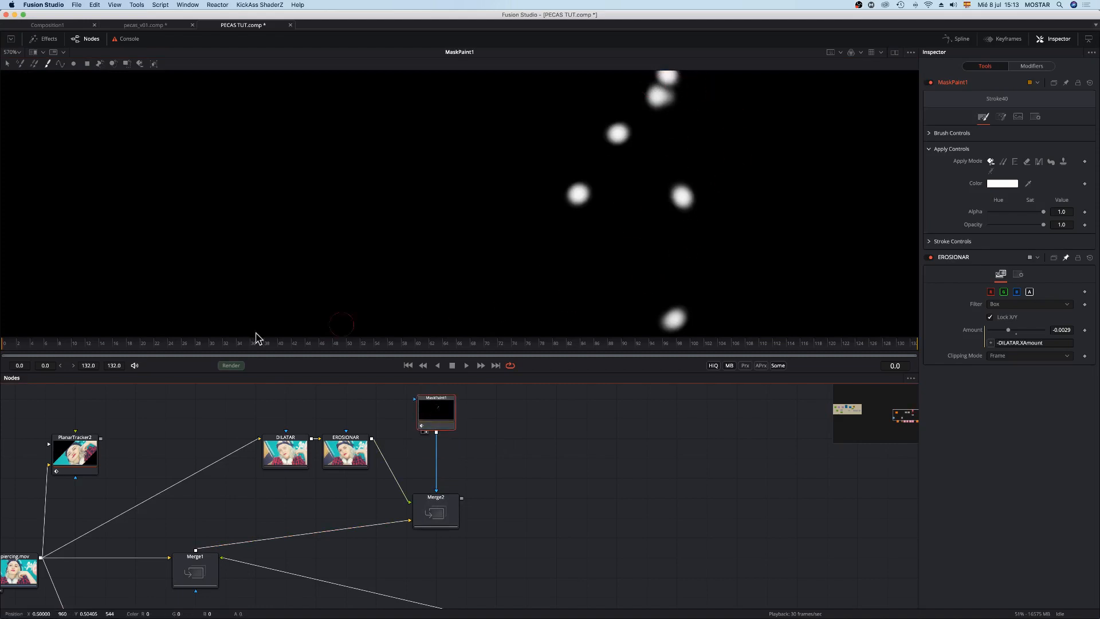
click(435, 511)
key(1)
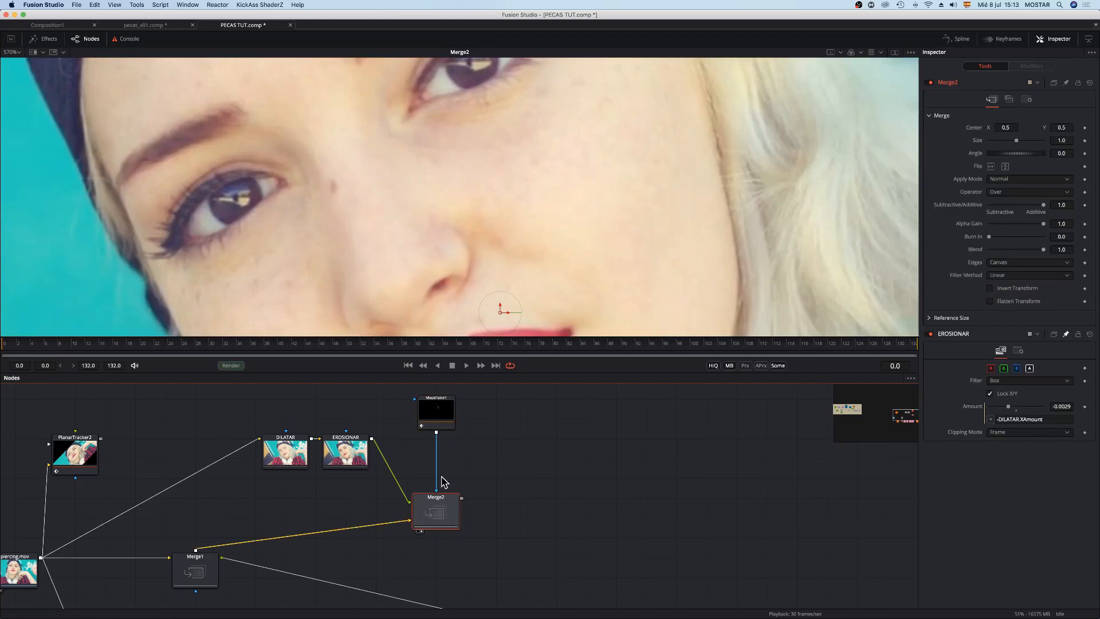
Step: View PlanarTracker2, set its Operation Mode to Track, and create a Planar Transform from it
drag(182, 410, 405, 385)
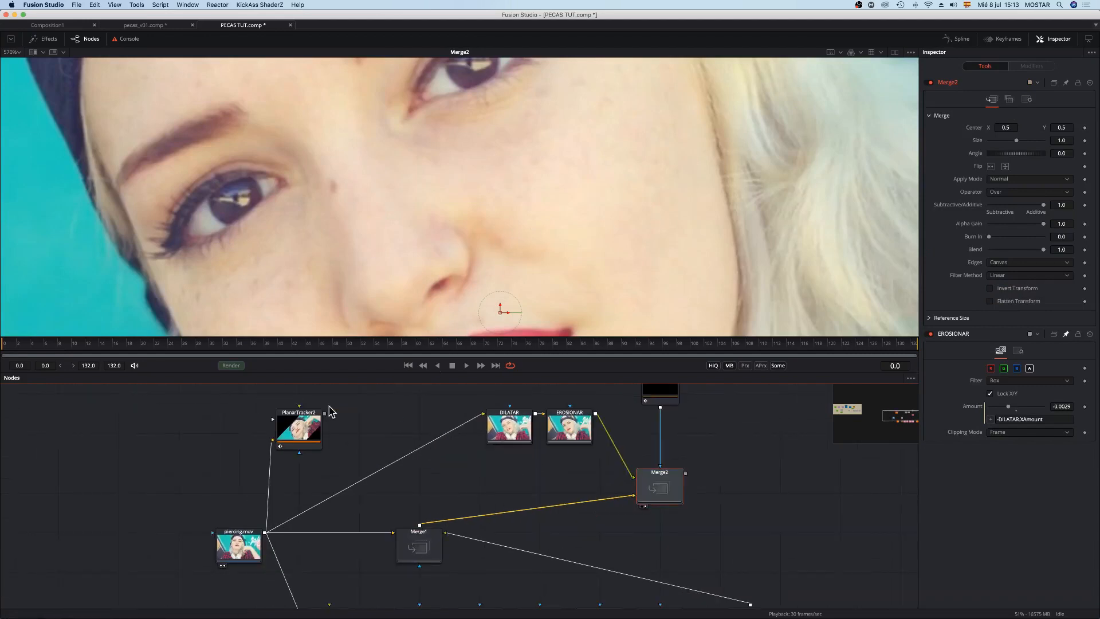
click(310, 433)
key(1)
click(1029, 115)
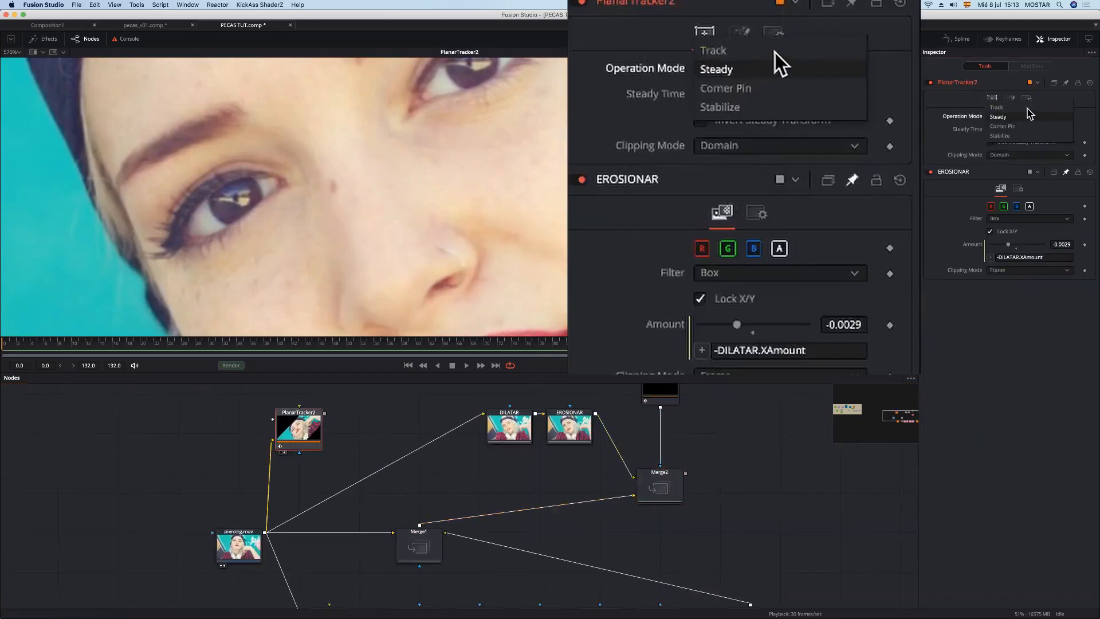
click(1027, 108)
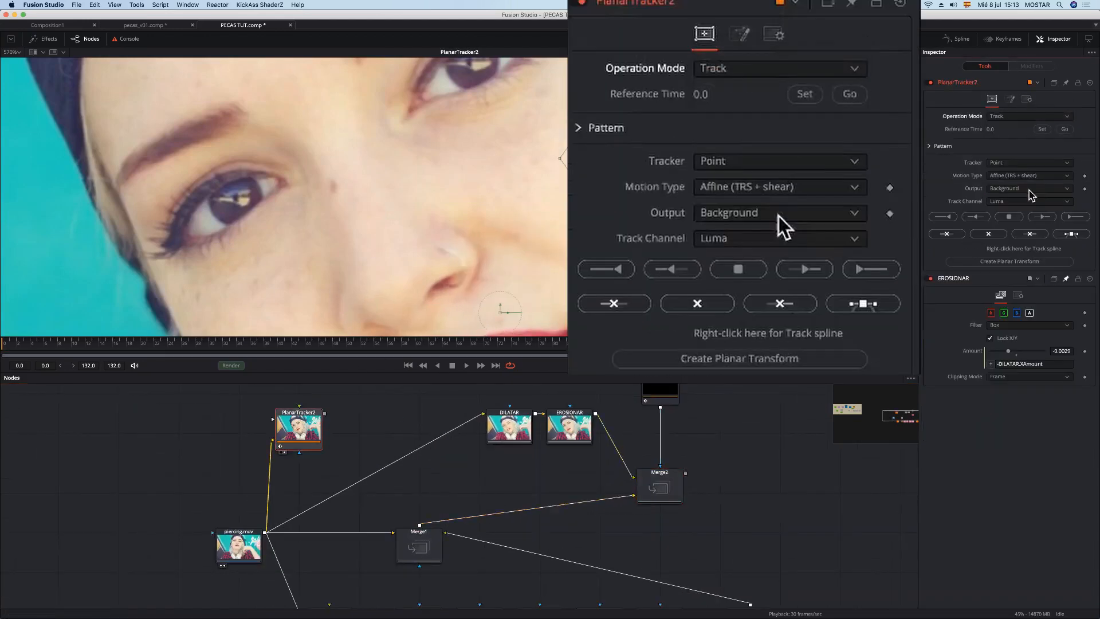
click(1020, 266)
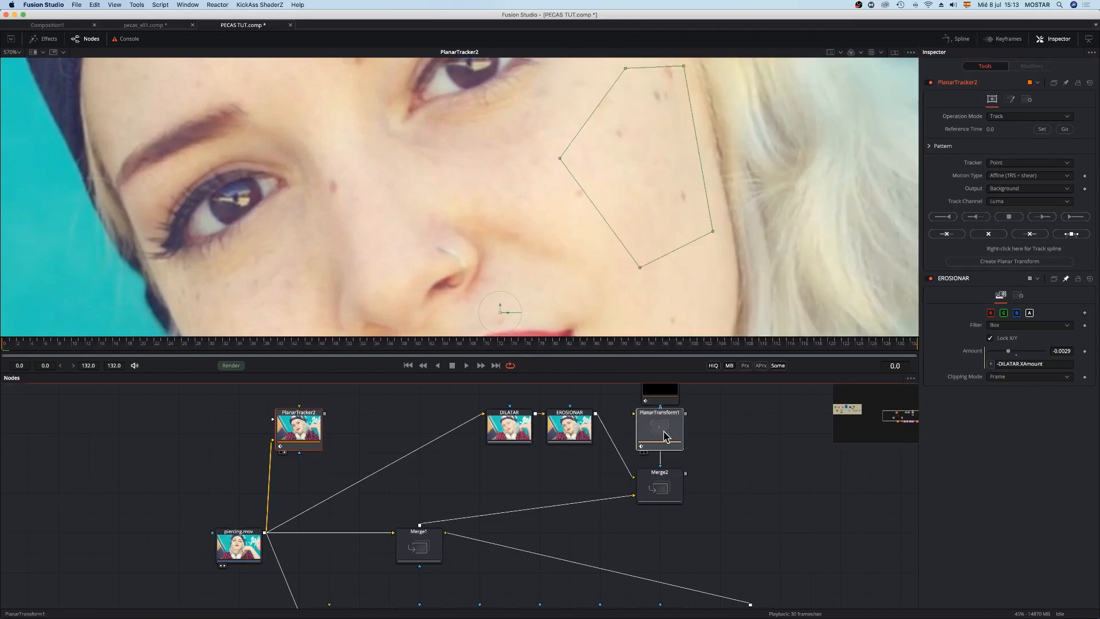
Step: Feed MaskPaint1 into PlanarTransform1 and connect PlanarTransform1 as the effect mask of Merge2
click(817, 432)
click(815, 427)
drag(711, 408, 558, 468)
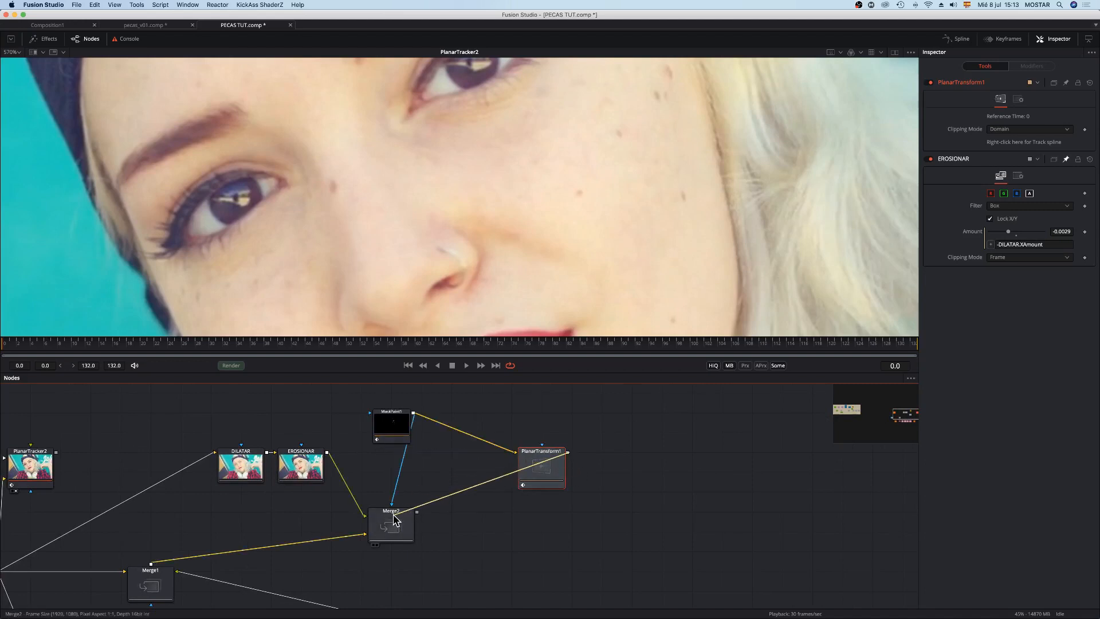
drag(567, 452, 427, 544)
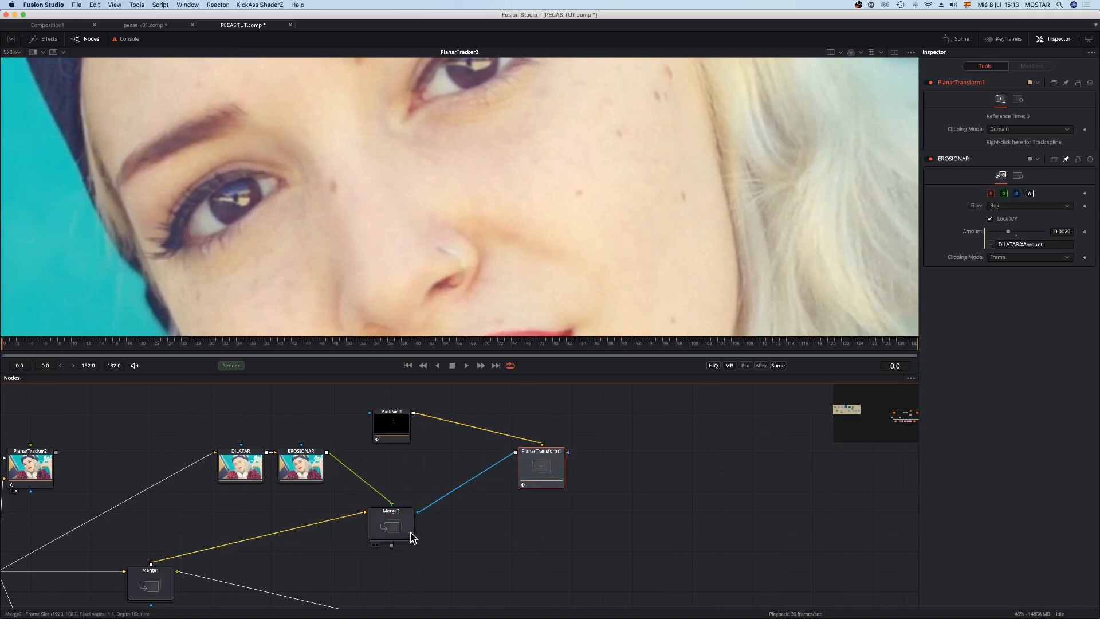
click(397, 527)
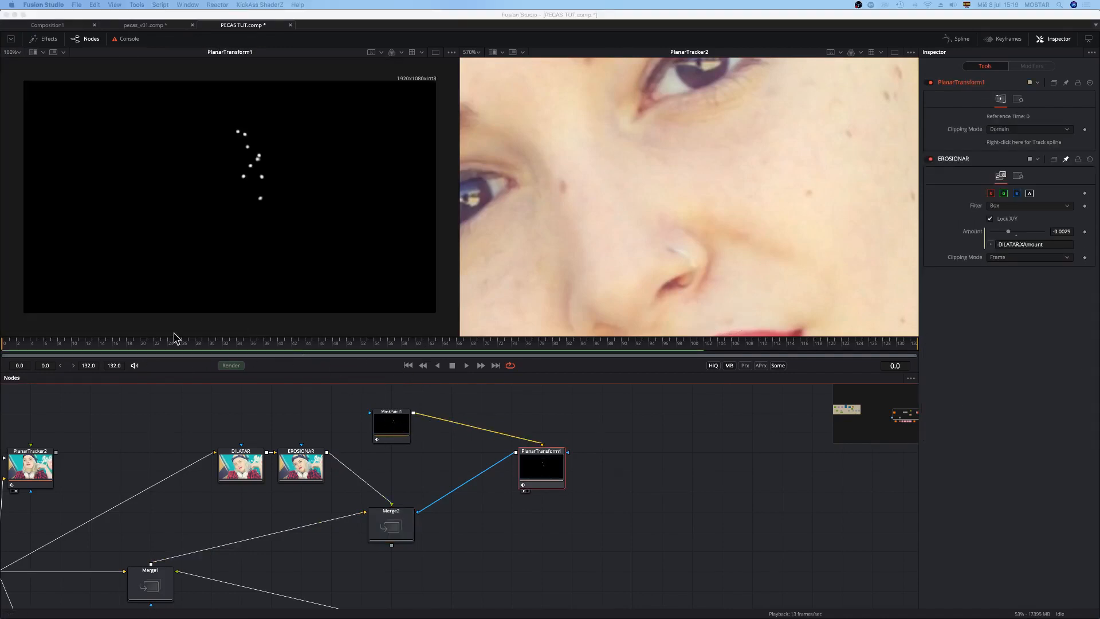
Step: Play back the tracked mask, extract PlanarTransform1 from between MaskPaint1 and Merge2, and select Merge2
click(16, 347)
key(space)
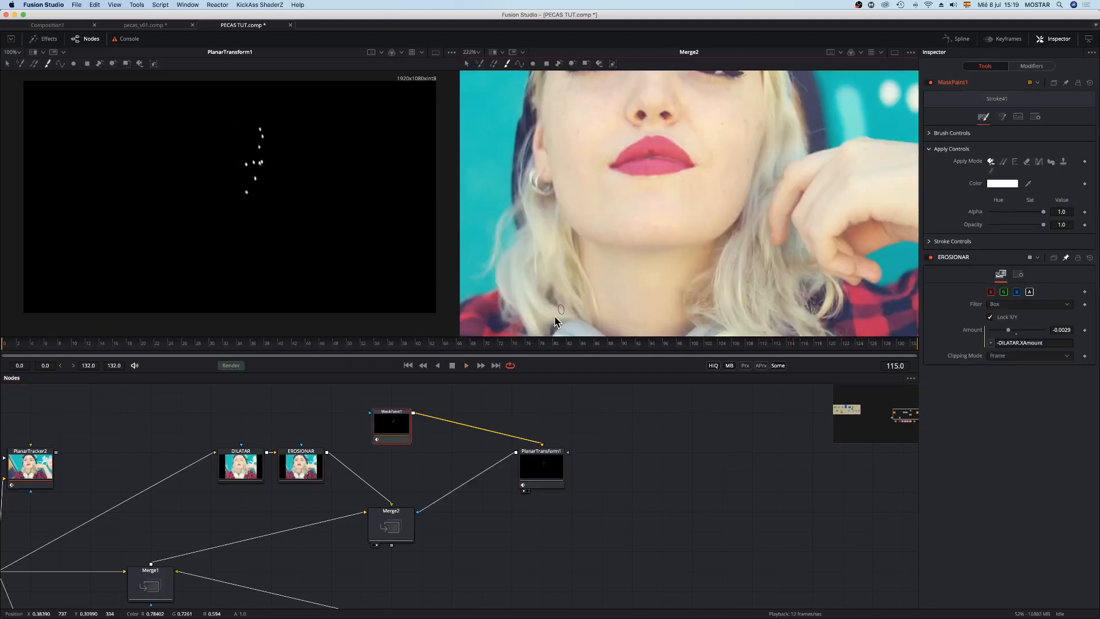
drag(548, 473, 609, 472)
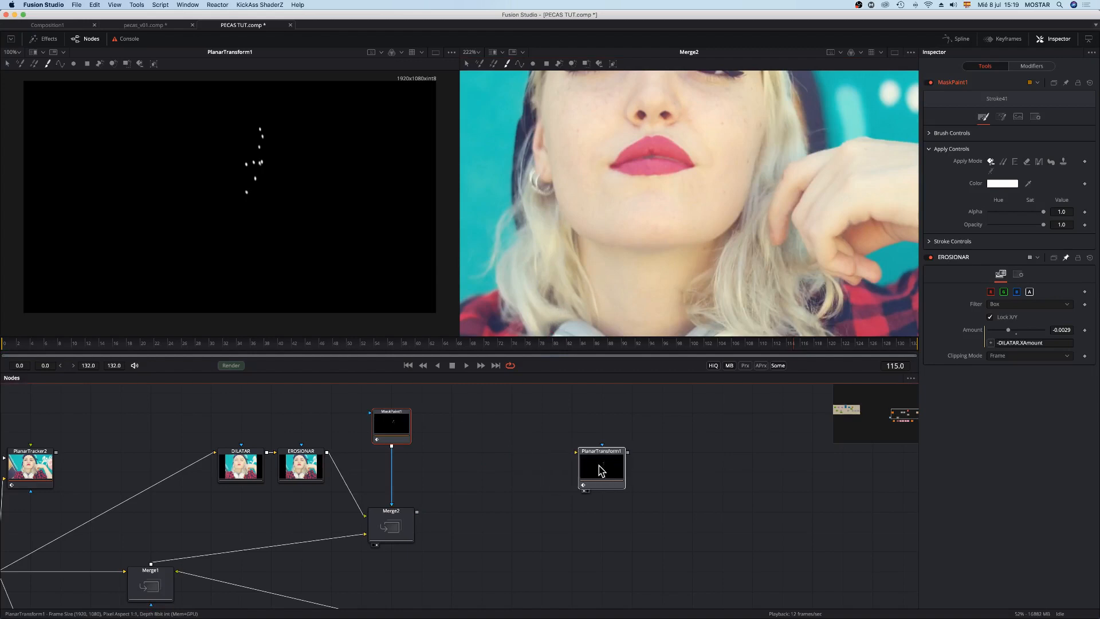
click(395, 524)
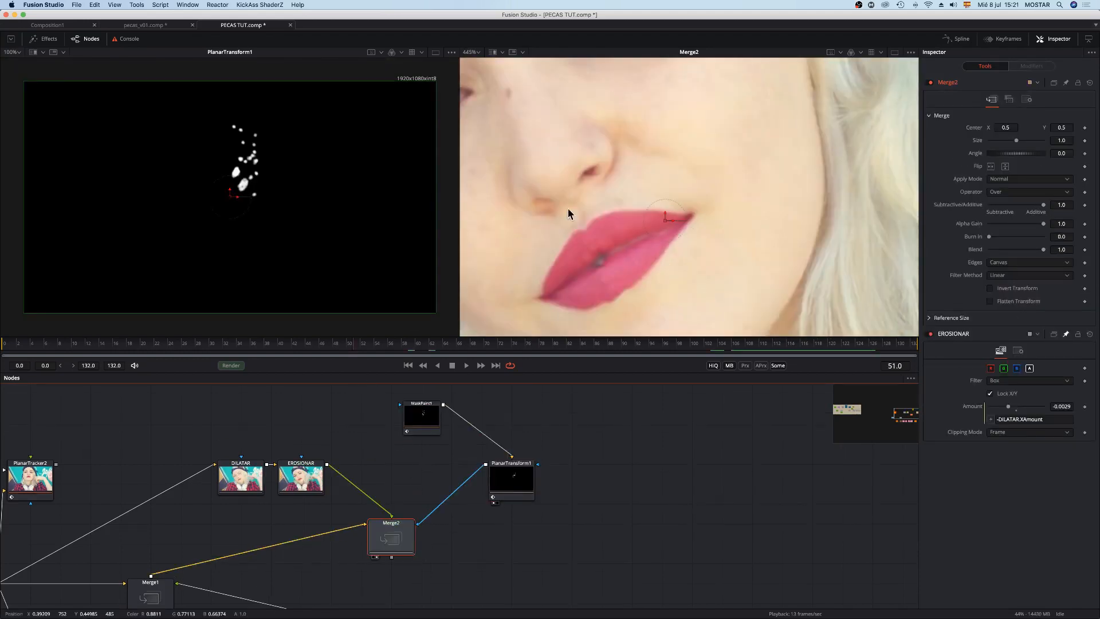
Step: Inspect the retouched eye, cheek and mouth in Merge2 from frame 51 to frame 66
drag(671, 109, 641, 285)
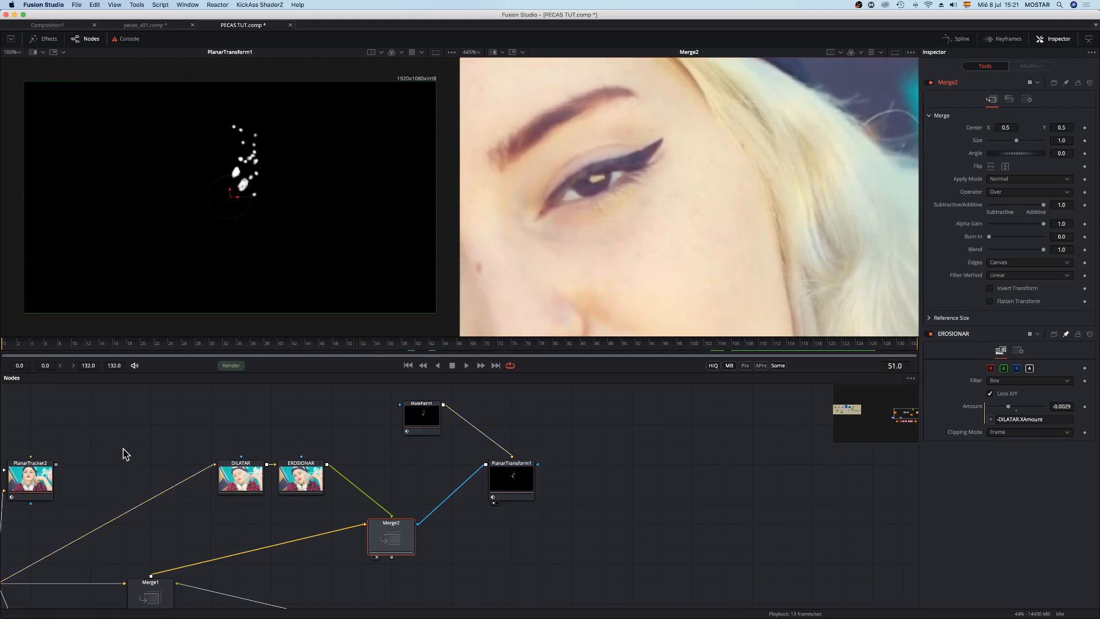
drag(588, 257, 592, 166)
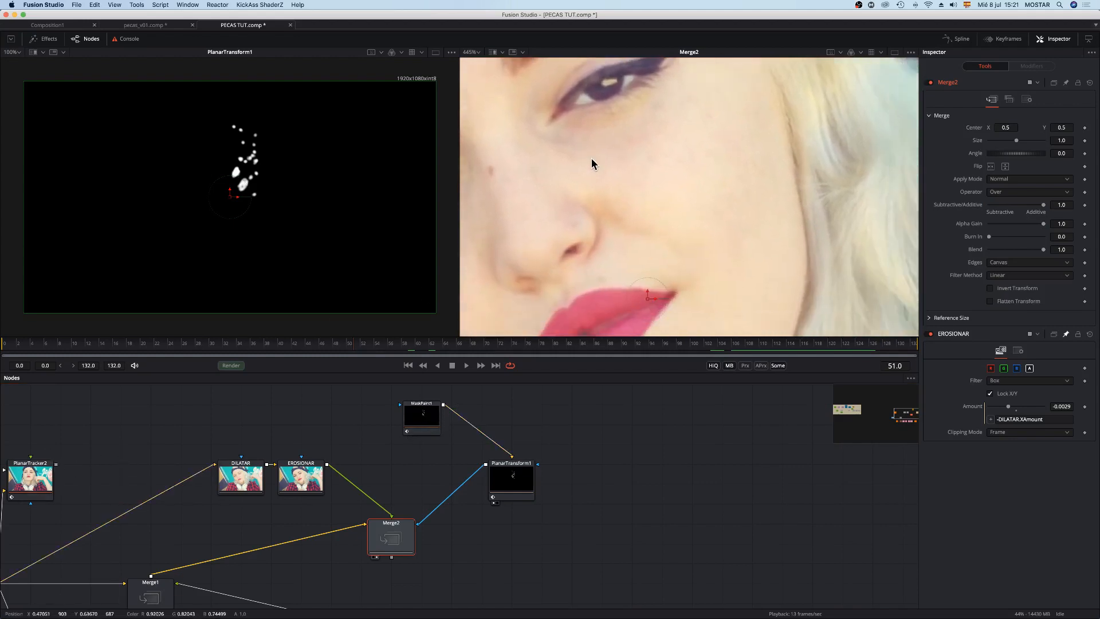
click(432, 343)
drag(431, 343, 458, 344)
Step: Compare the MaskPaint1 mask with PlanarTransform1's output and play through the tracked mask's movement
click(435, 423)
key(2)
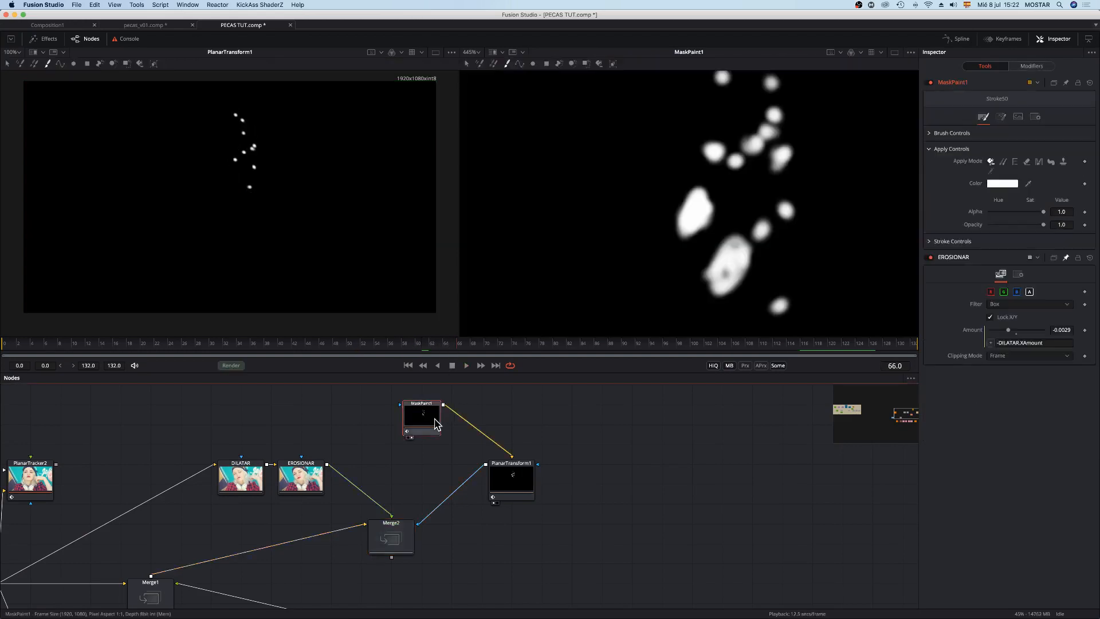
click(512, 476)
key(2)
key(space)
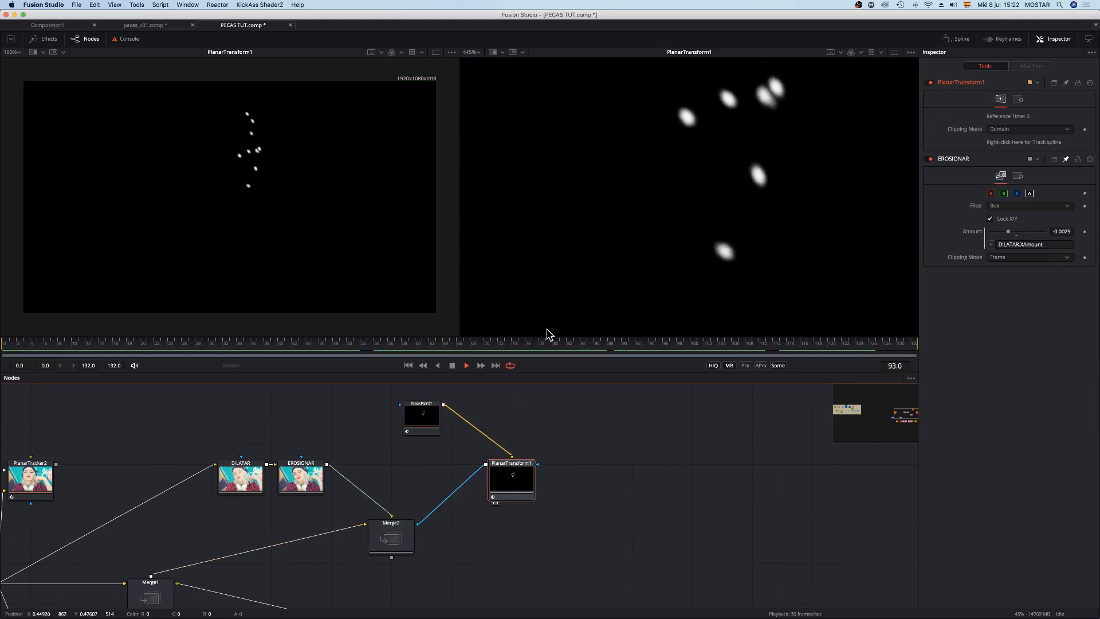
click(674, 347)
drag(675, 351, 611, 363)
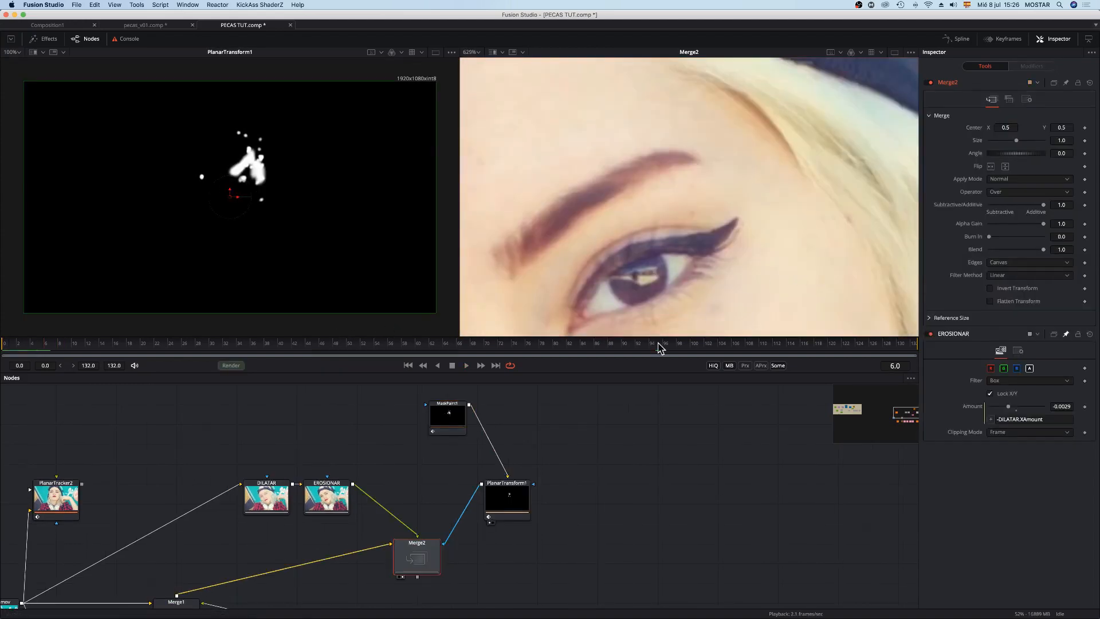
Step: Check the Merge2 retouch around the eye at frames 103 and 94
drag(661, 347, 700, 355)
scroll(507, 446, down, 2)
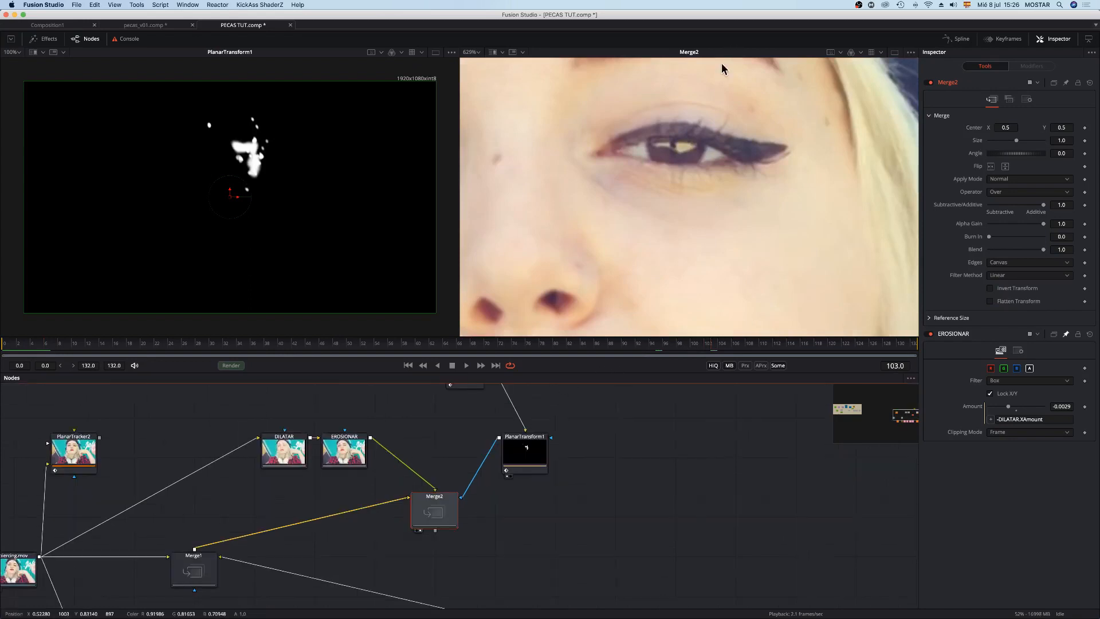
click(654, 347)
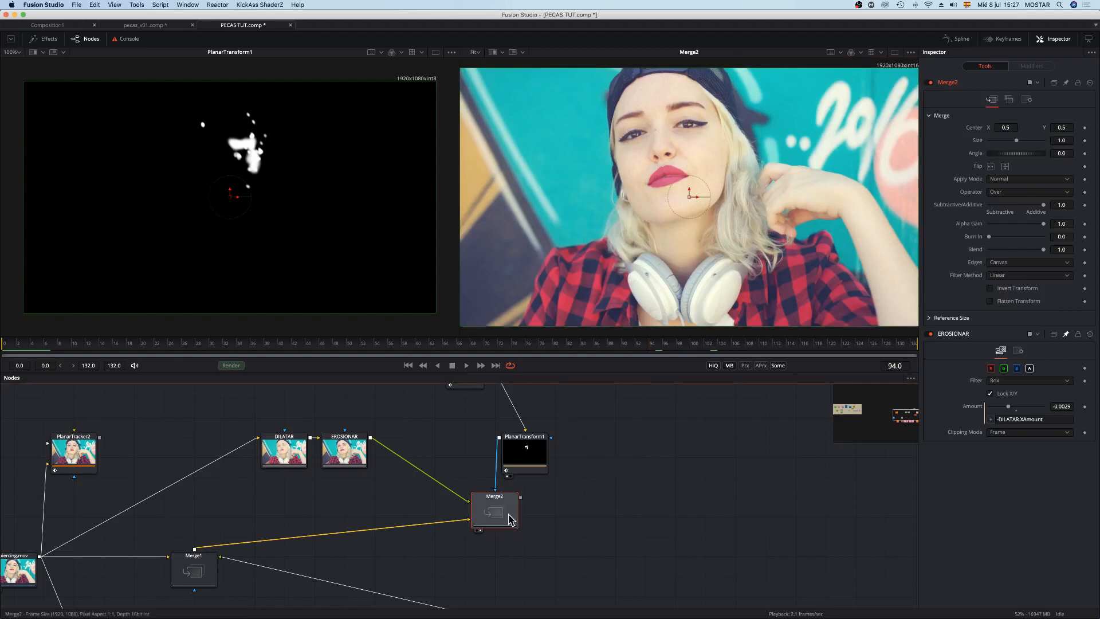
Step: Add a Brightness / Contrast node after Merge2
key(shift+space)
text(Mask Paint)
key(BackSpace)
key(BackSpace)
key(BackSpace)
key(BackSpace)
key(BackSpace)
key(BackSpace)
key(BackSpace)
key(BackSpace)
key(BackSpace)
key(BackSpace)
text(brig)
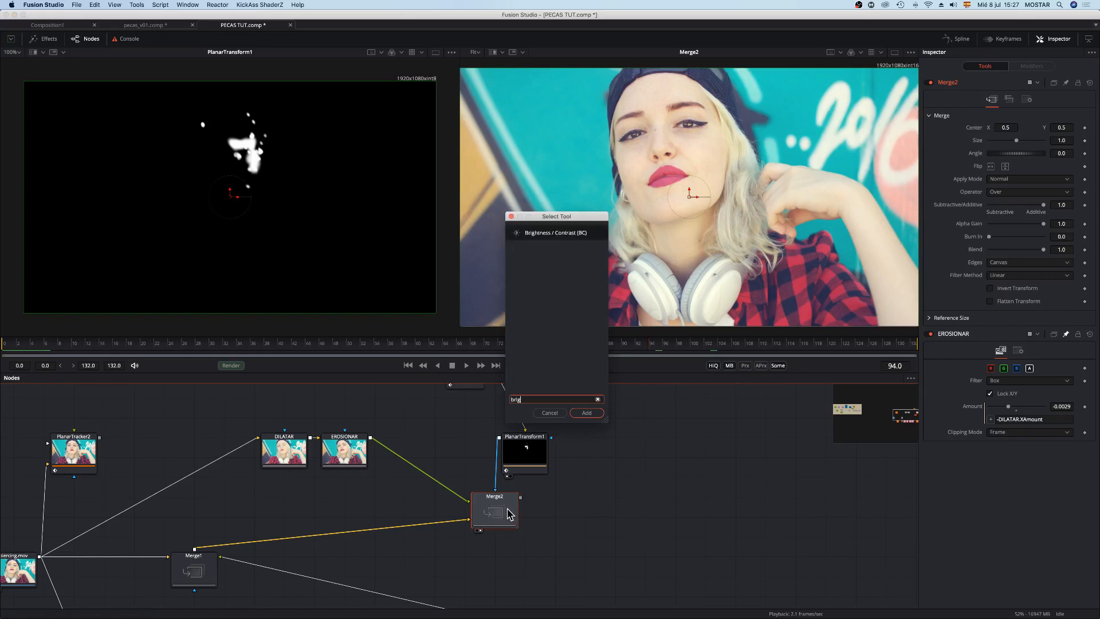
key(Return)
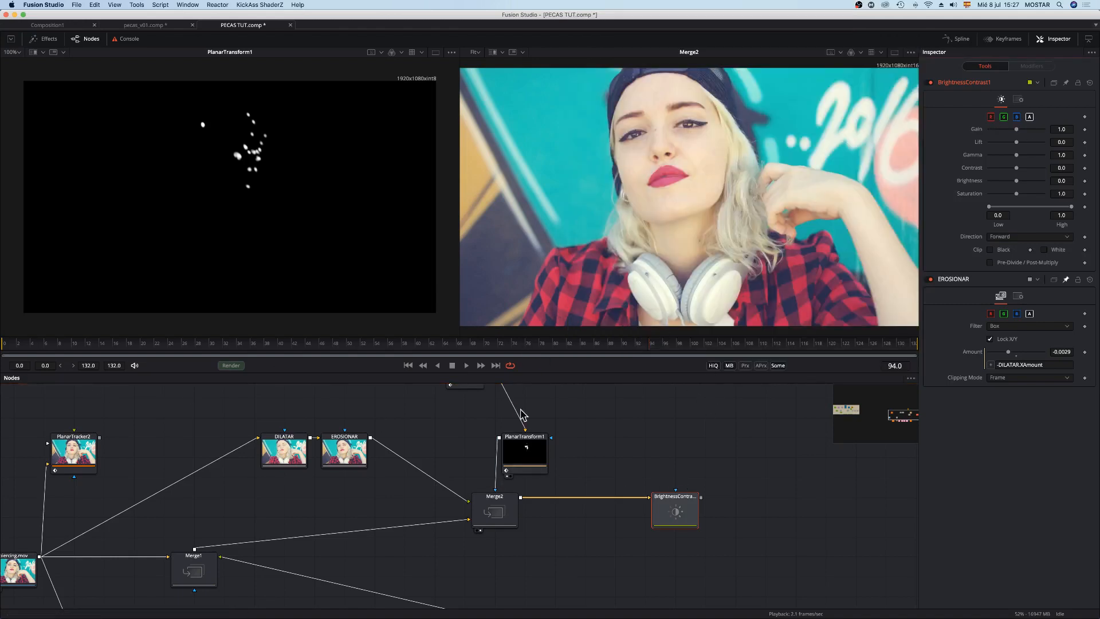
Step: Add a Polygon mask node and draw its shape around the cheek beside the nose at frame 0
key(shift+space)
text(poly)
key(Return)
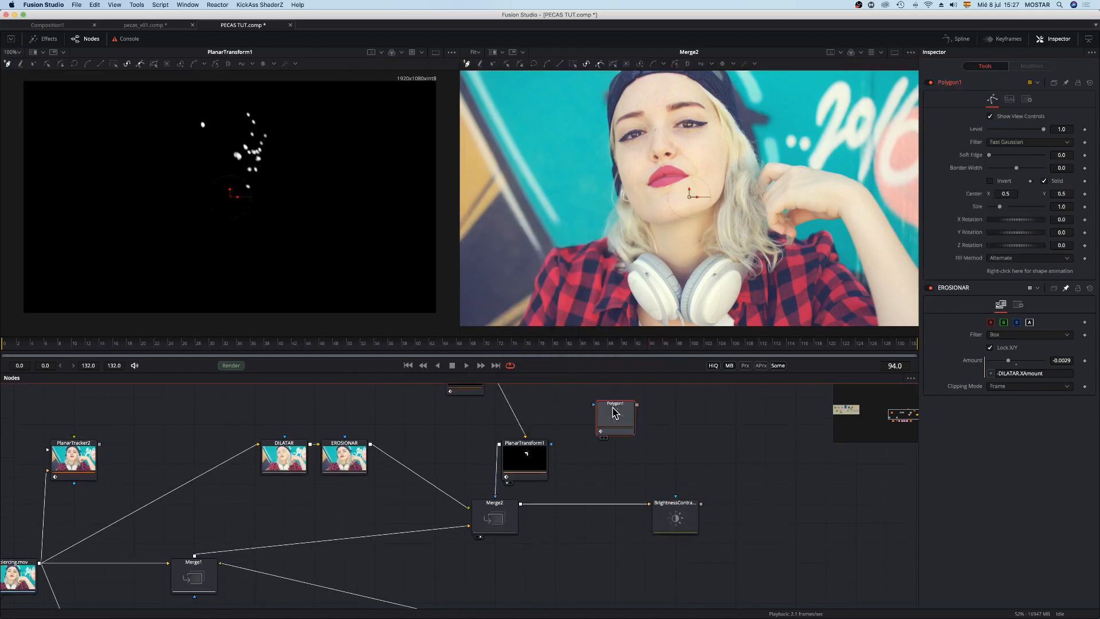
drag(50, 346, 2, 346)
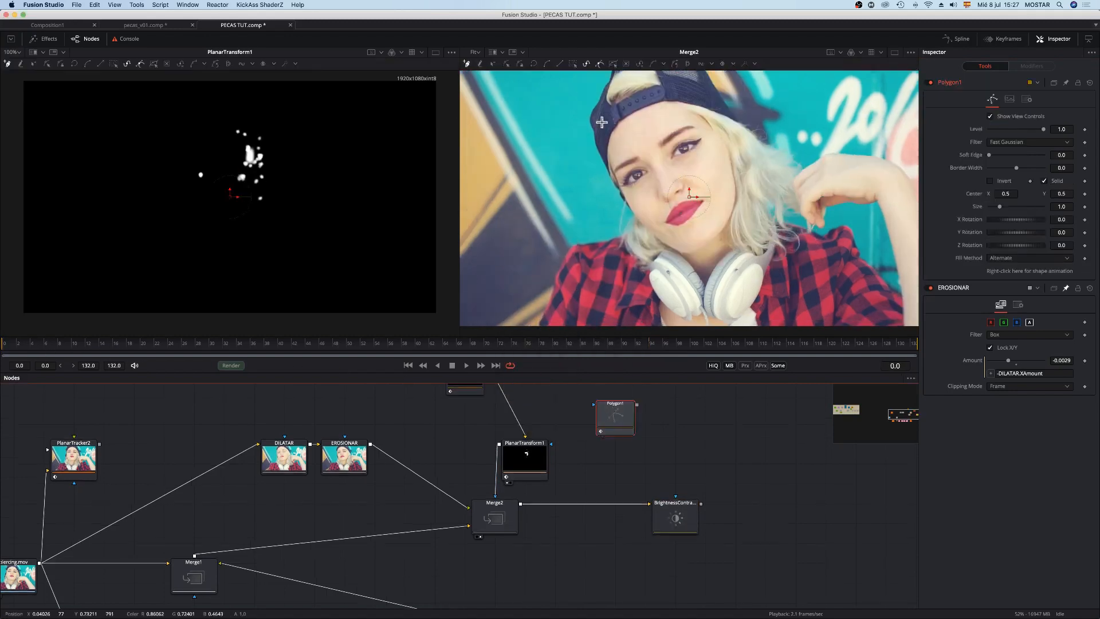
click(693, 165)
click(709, 147)
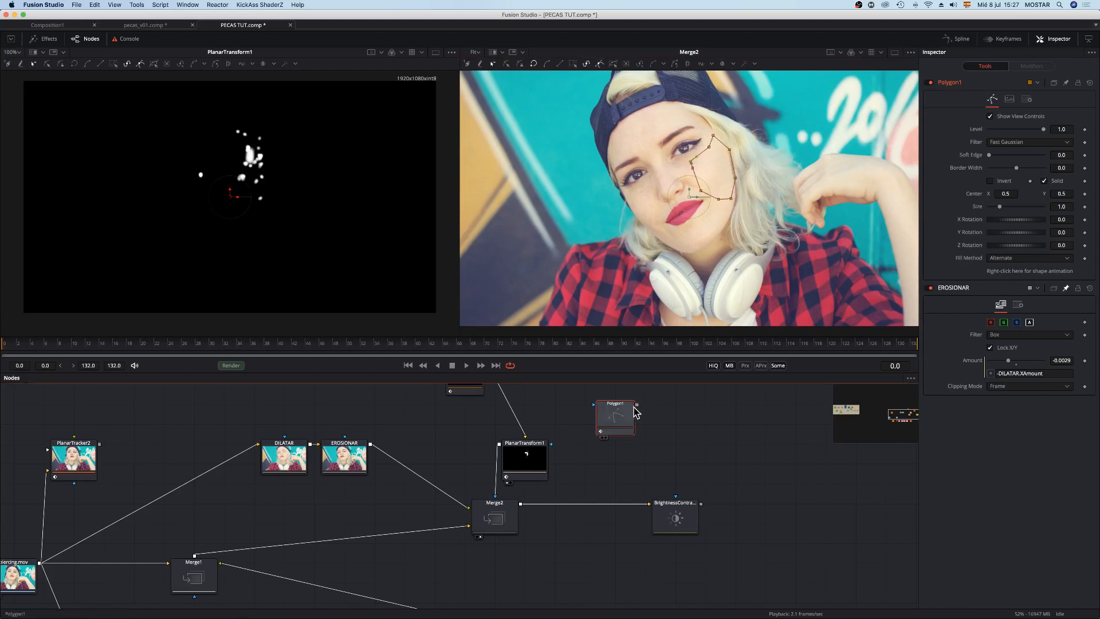
Step: Connect Polygon1 as the effect mask of BrightnessContrast1 and view that node
drag(636, 405, 680, 520)
click(675, 522)
key(2)
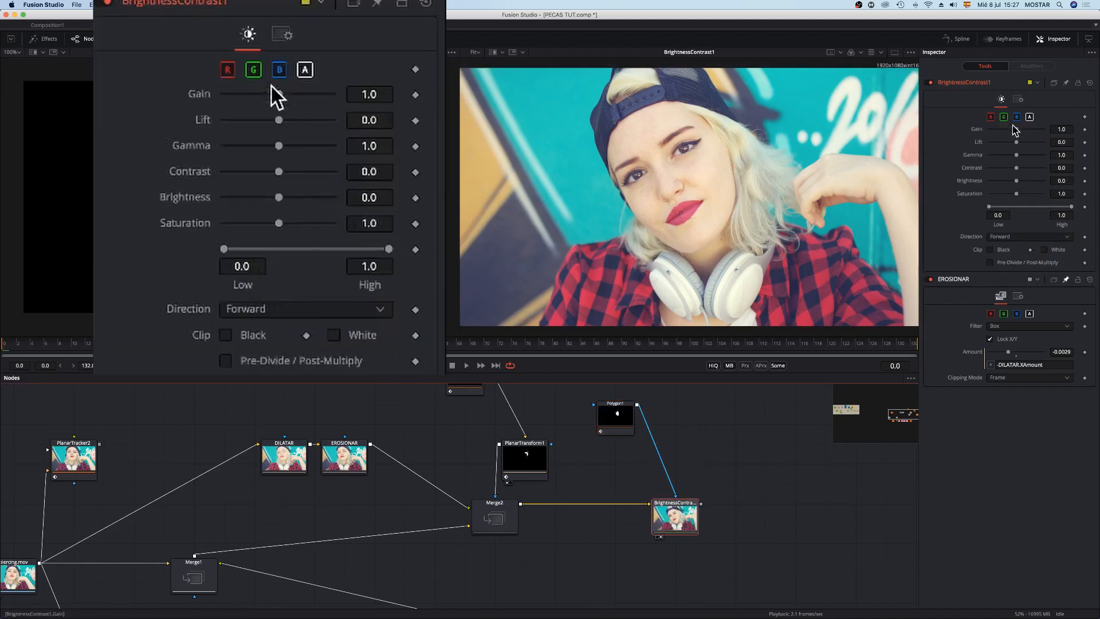
Step: Set BrightnessContrast1's Gain to 0.0 and enable Apply Mask Inverted
drag(1014, 129, 977, 131)
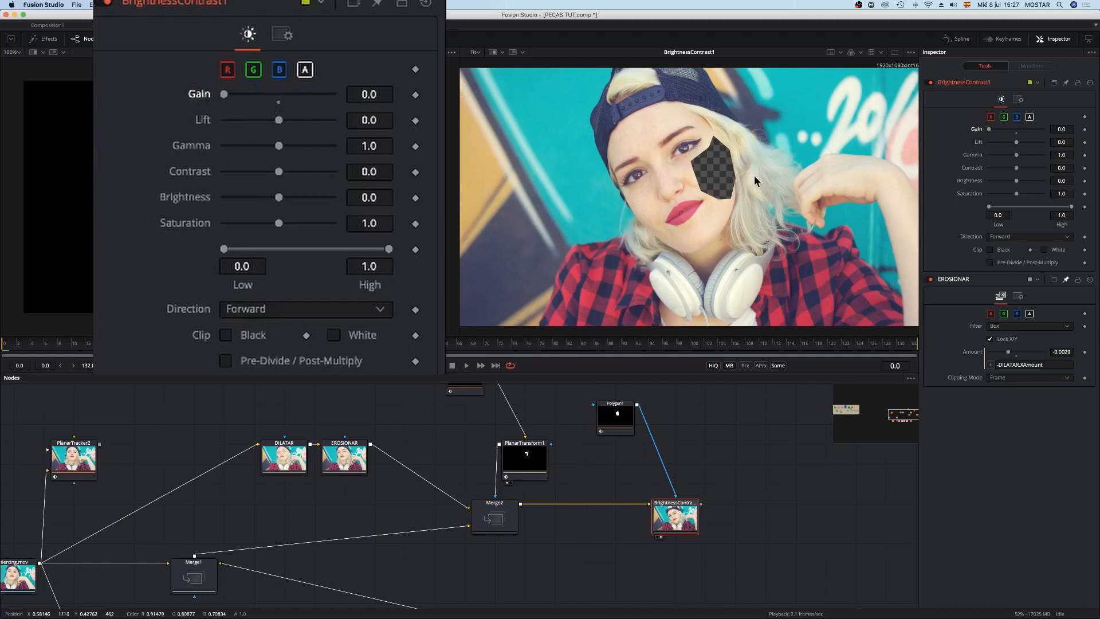
drag(231, 94, 163, 105)
click(1018, 100)
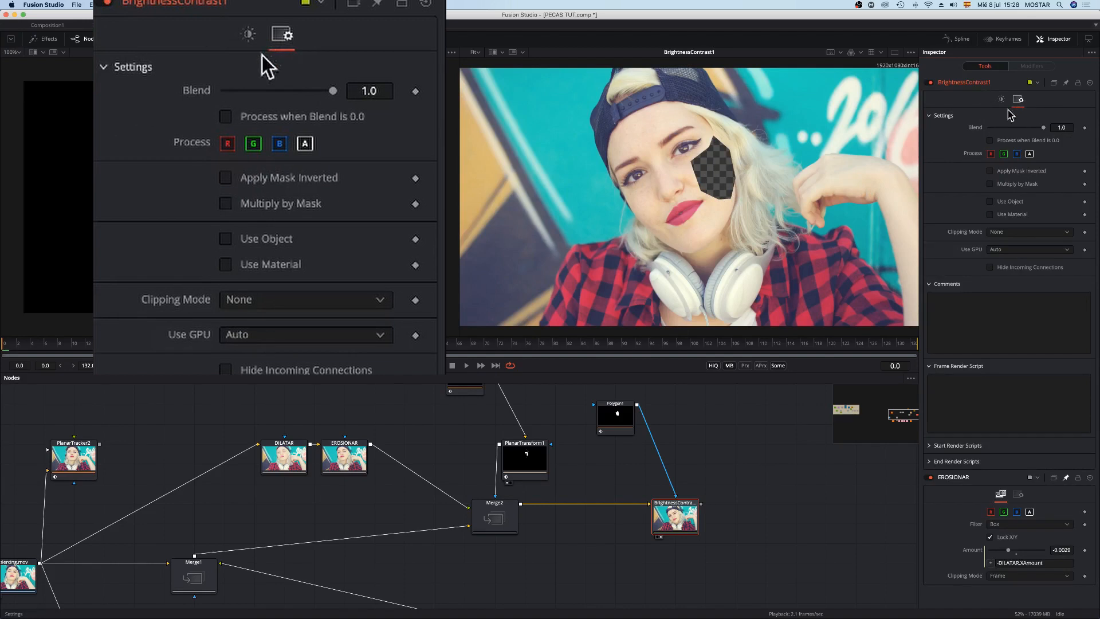
click(999, 176)
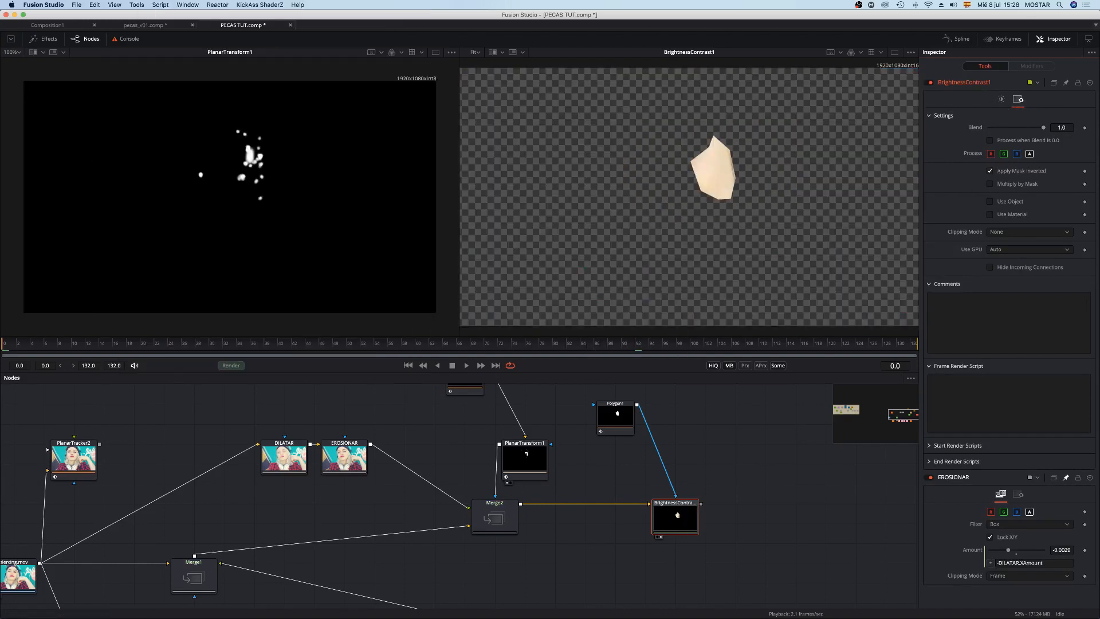
Step: Copy PlanarTransform1 and paste it between Polygon1 and BrightnessContrast1
click(538, 467)
click(629, 425)
key(super+v)
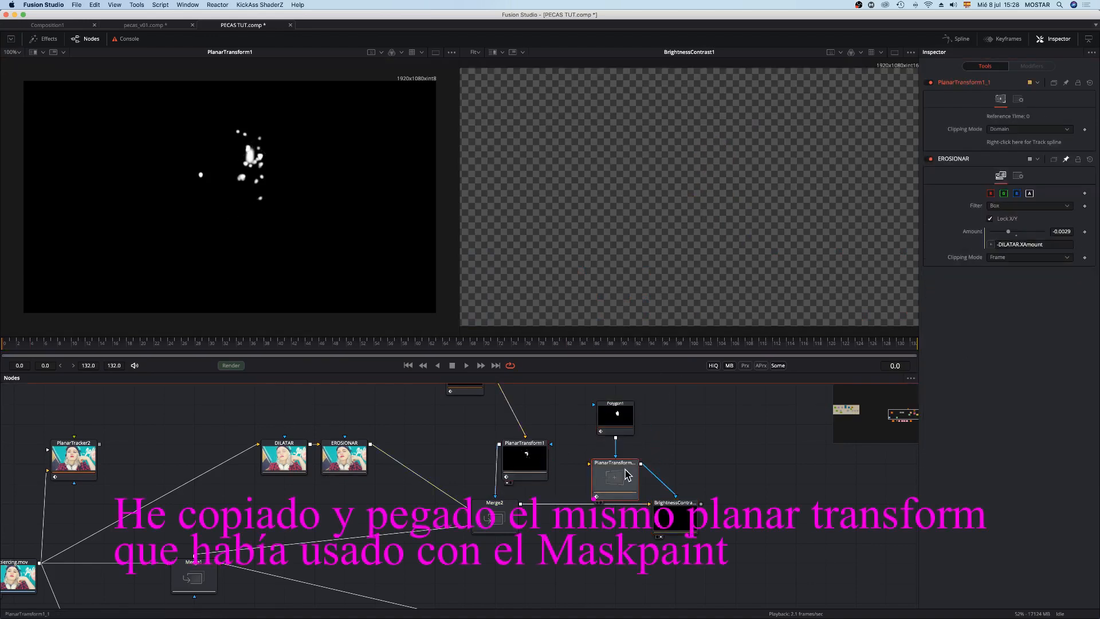
Step: Return to frame 0, view the pasted PlanarTransform1_1, and connect Polygon1 to its Input
click(23, 341)
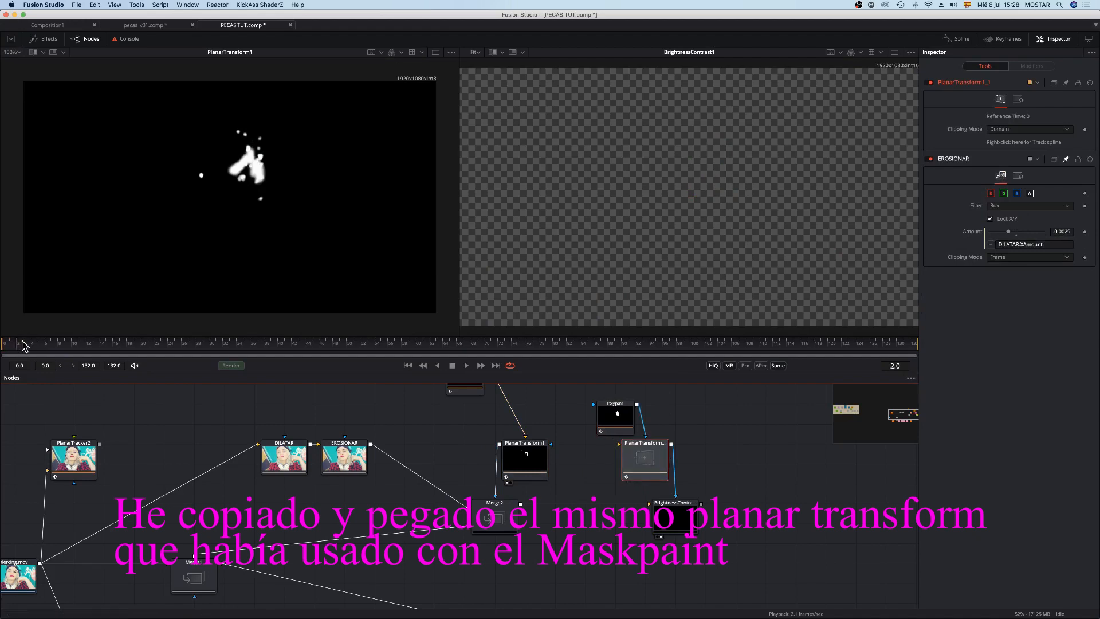
click(6, 344)
key(2)
drag(644, 433, 639, 459)
click(654, 465)
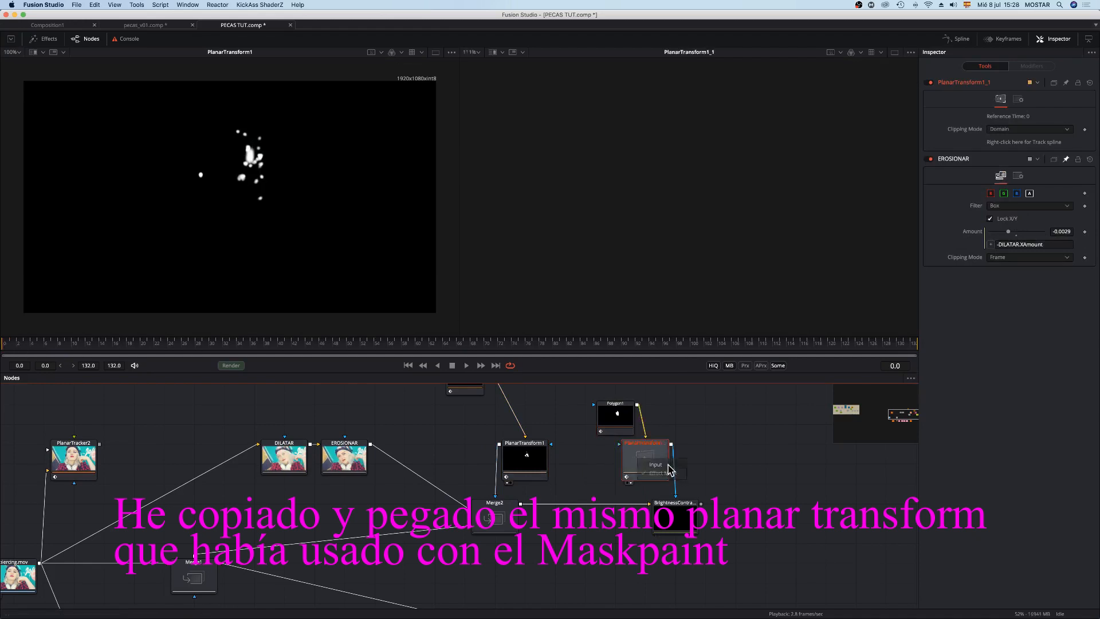
Step: Play back the tracked mask, then set Polygon1's Soft Edge to about 0.016 and view BrightnessContrast1
key(space)
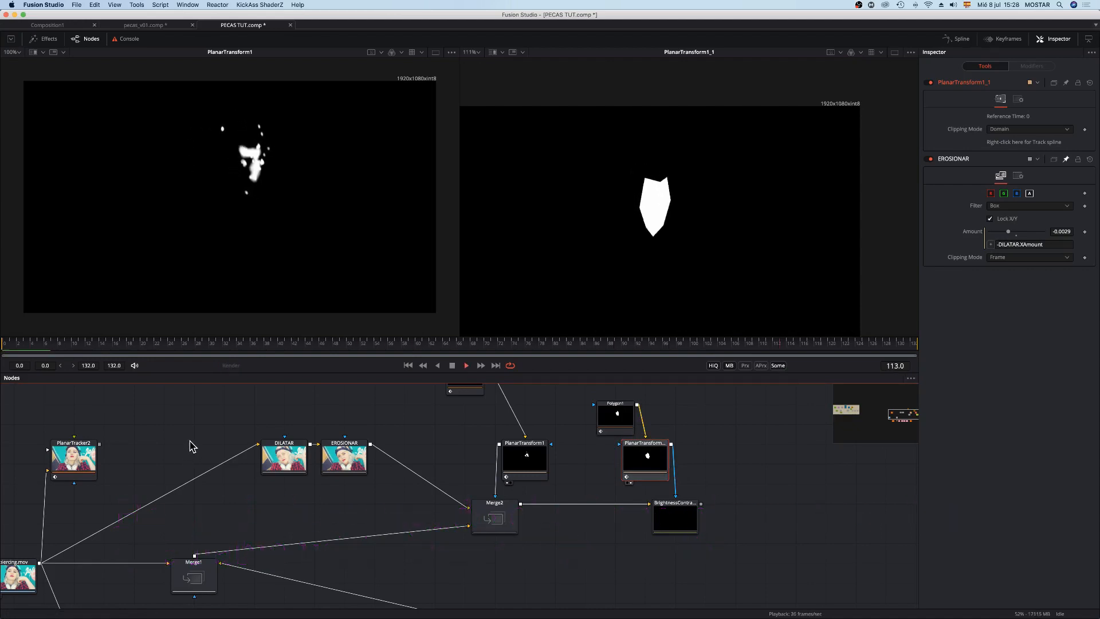
key(space)
click(626, 417)
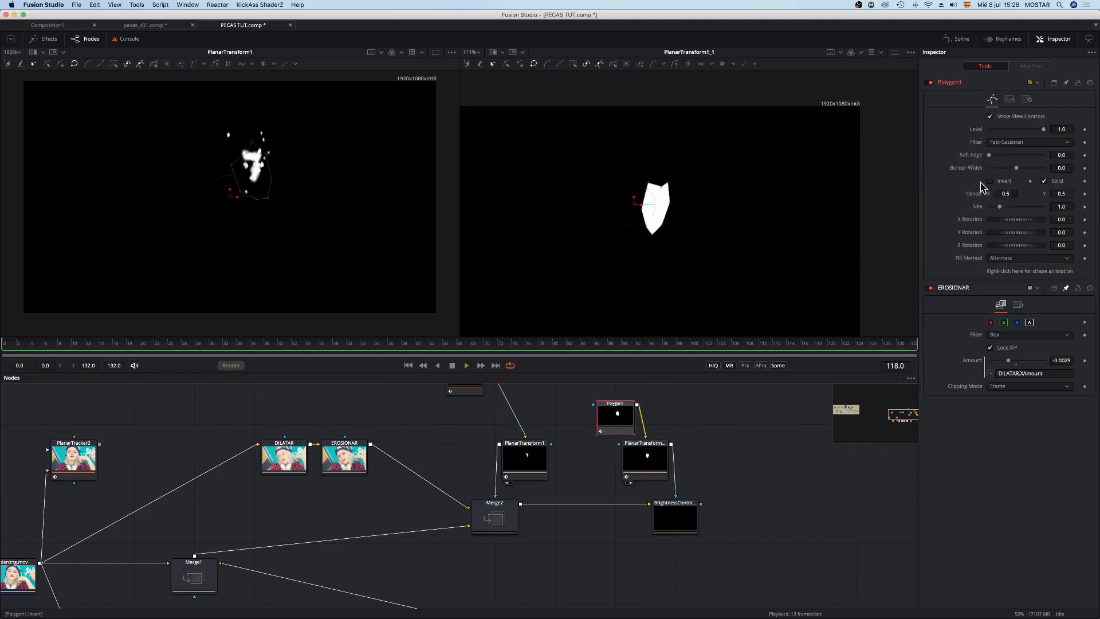
drag(995, 155, 995, 155)
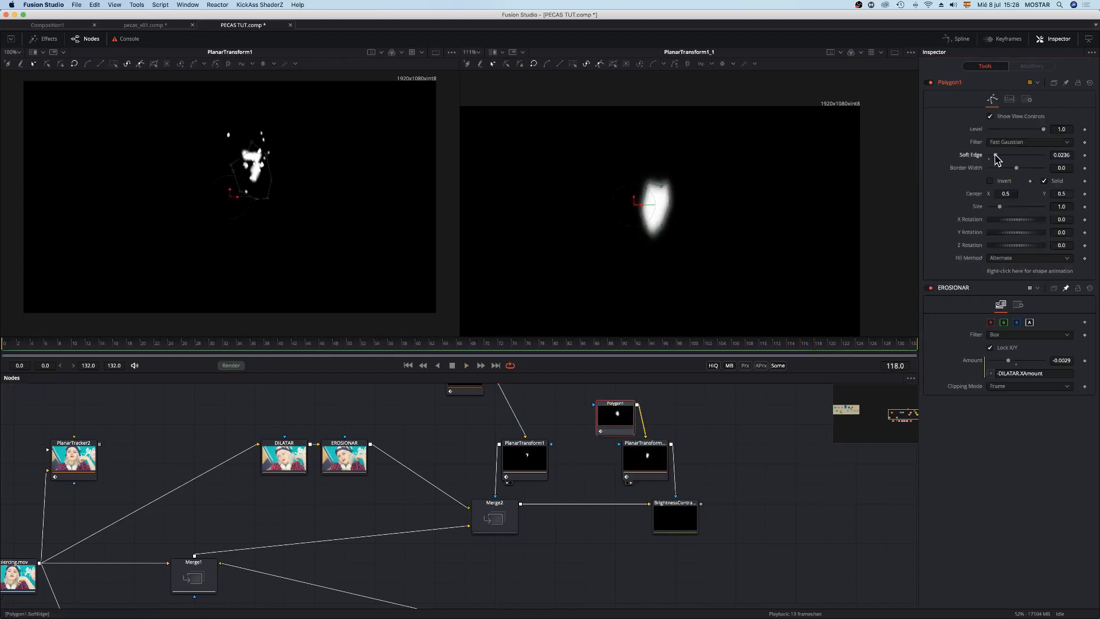
click(687, 519)
key(2)
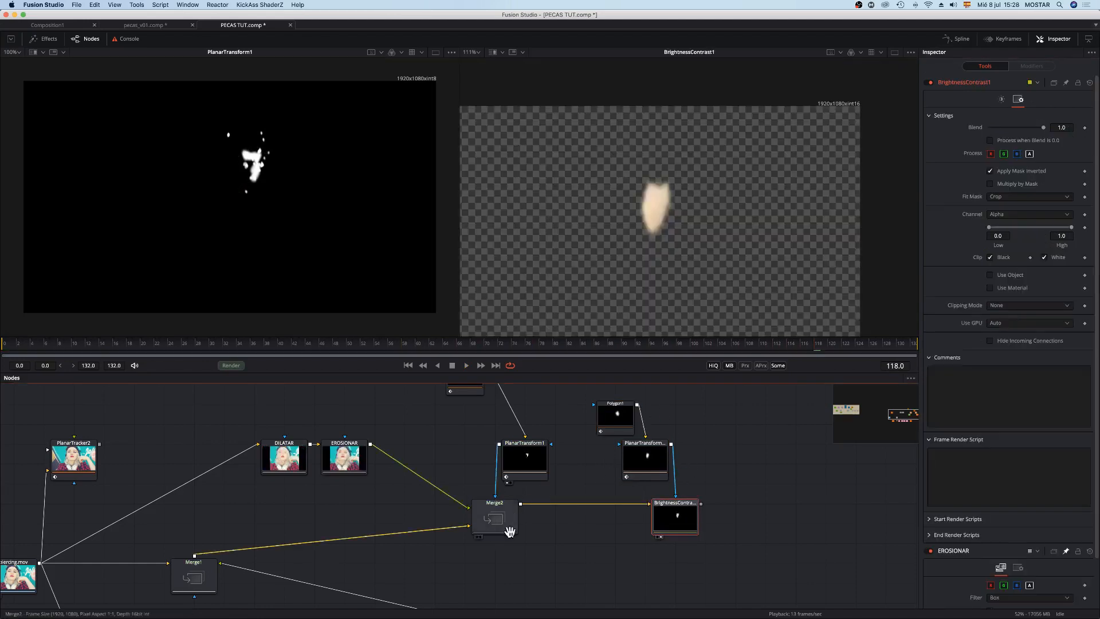
Step: Move the node branch from DILATAR through BrightnessContrast1 upward in the flow and view Merge1
scroll(507, 533, down, 5)
scroll(628, 461, up, 5)
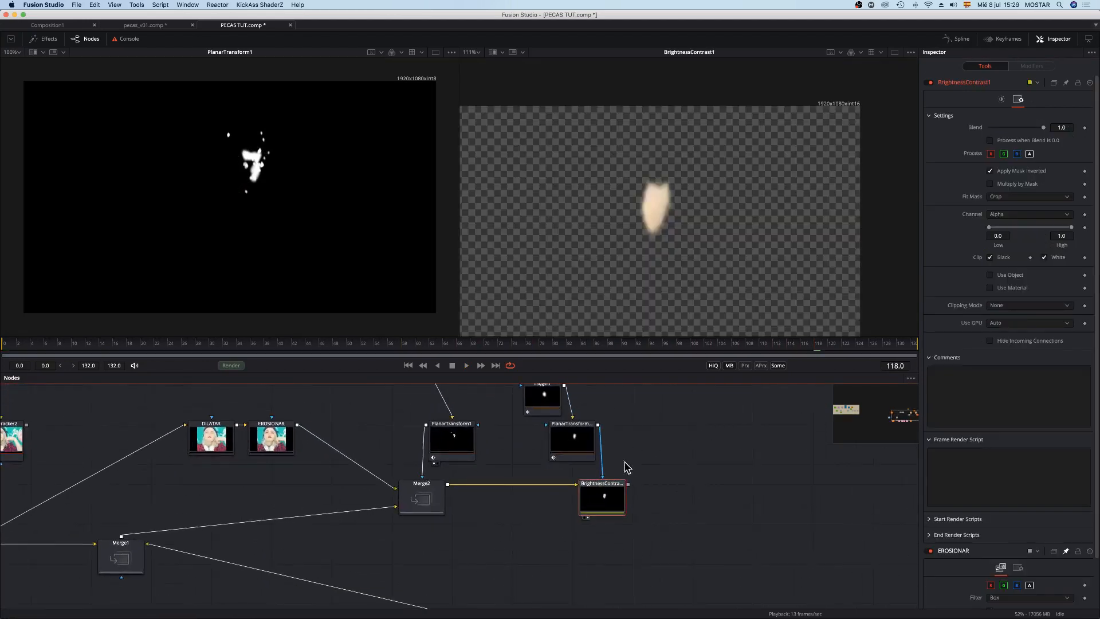
scroll(607, 473, down, 5)
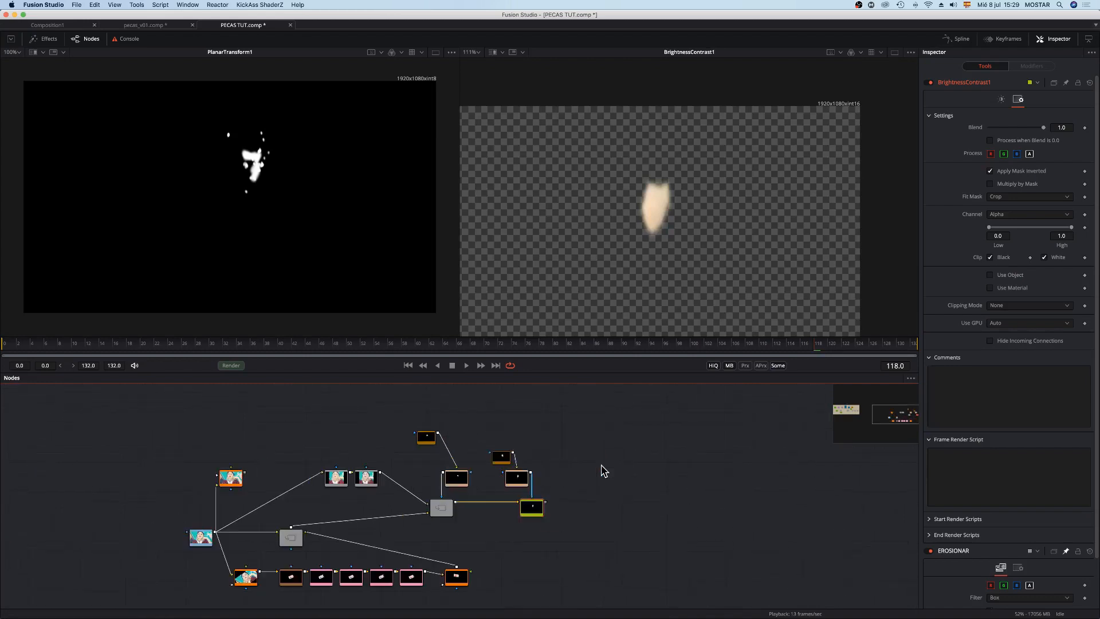
drag(597, 410, 342, 541)
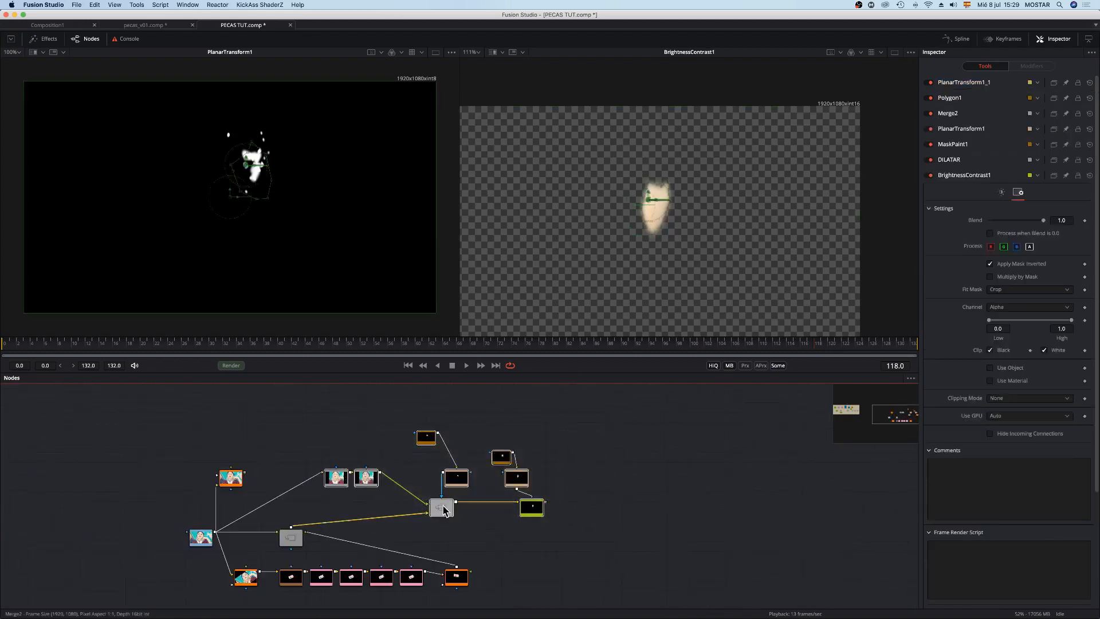
drag(440, 507, 426, 459)
click(291, 537)
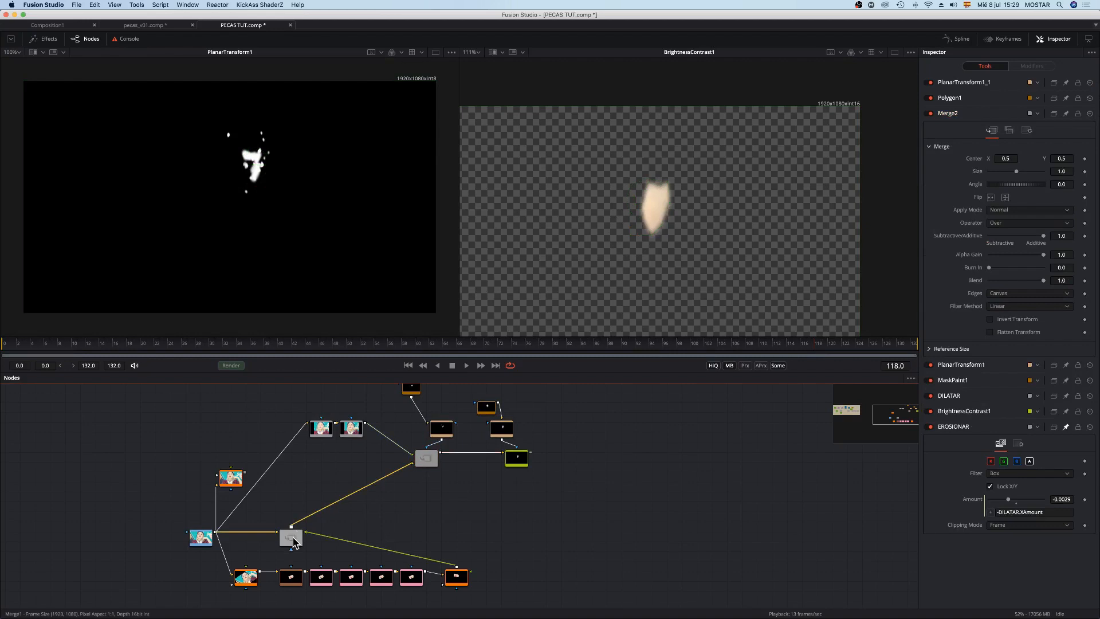
key(2)
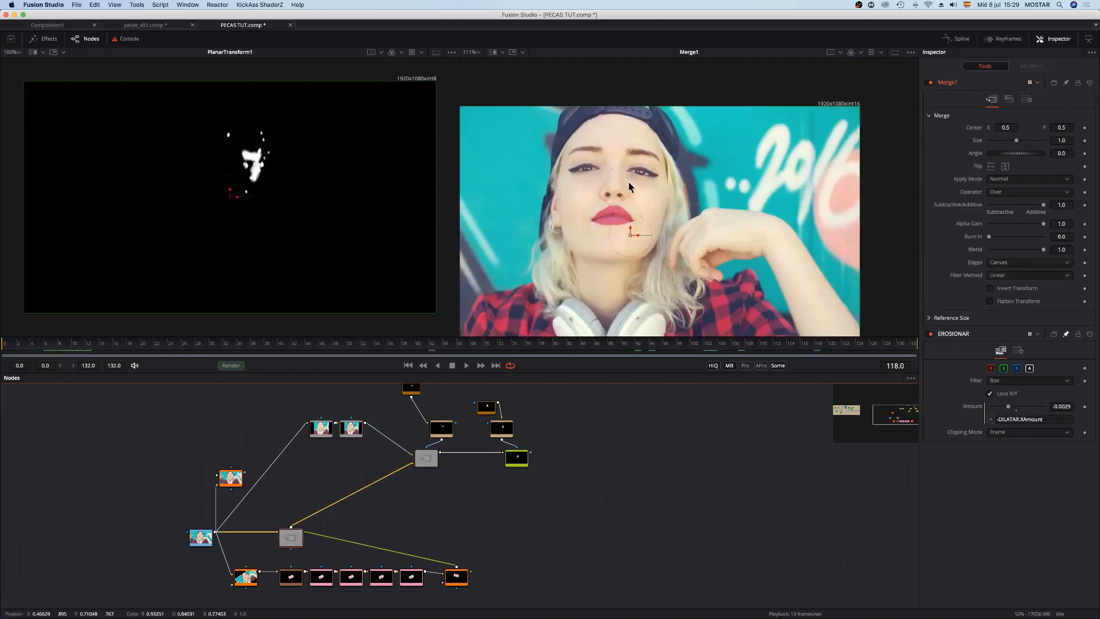
Step: Add a Merge node with Merge1 as background and BrightnessContrast1 as foreground, and view it
click(419, 532)
key(shift+space)
text(mrg)
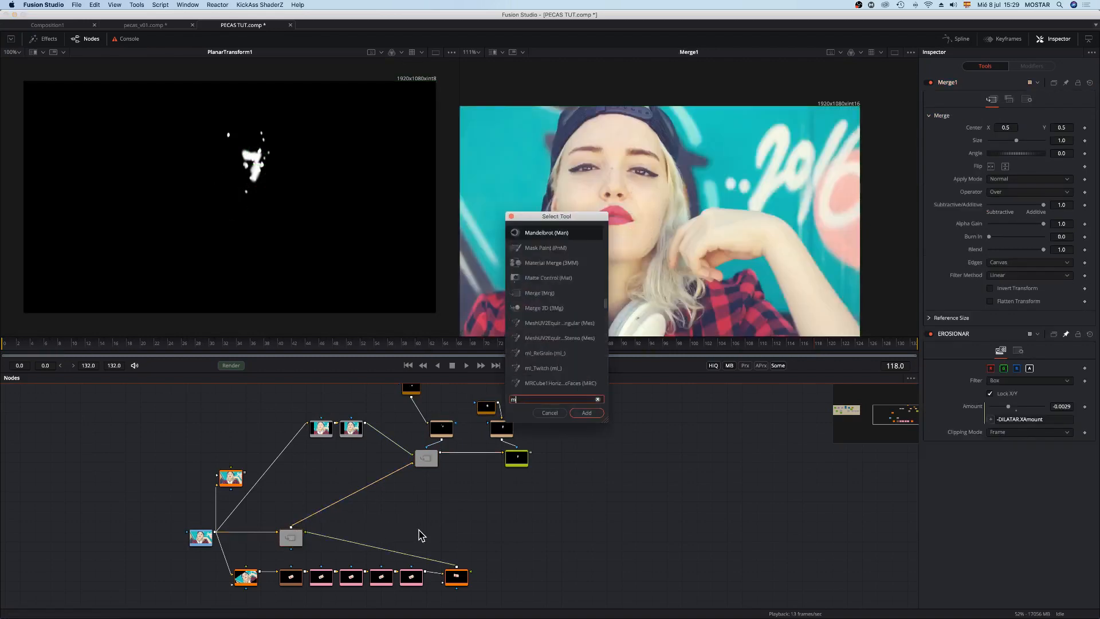
key(Return)
drag(291, 525, 610, 519)
drag(530, 453, 610, 515)
key(2)
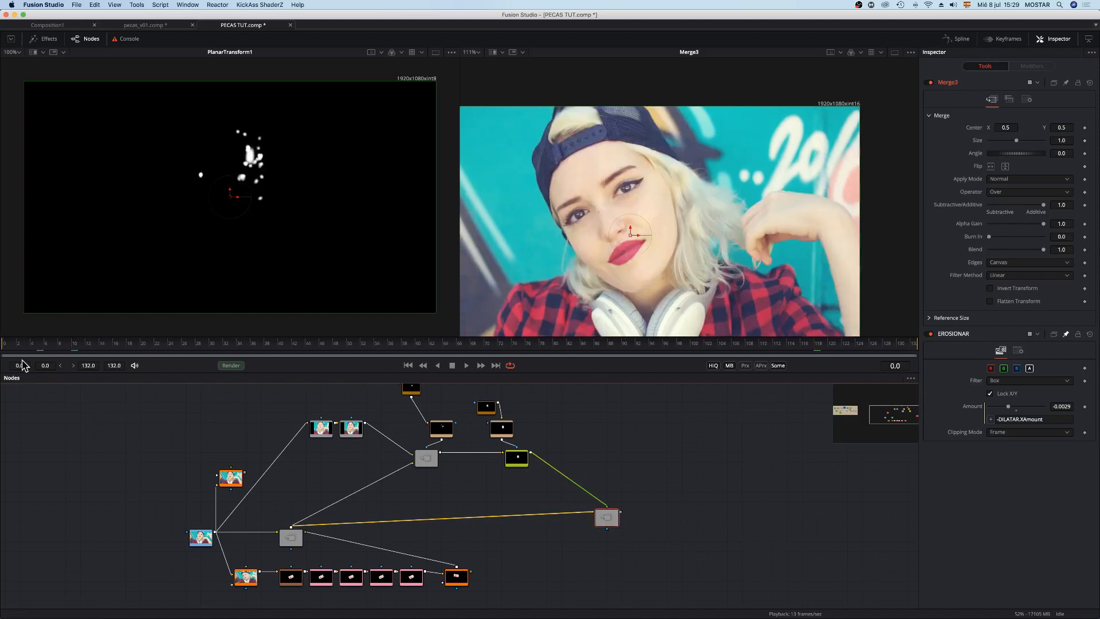
Step: Examine the retouched cheek in Merge3 against piercing.mov at frame 0, around frames 78 to 92, and at frame 132
scroll(706, 205, up, 5)
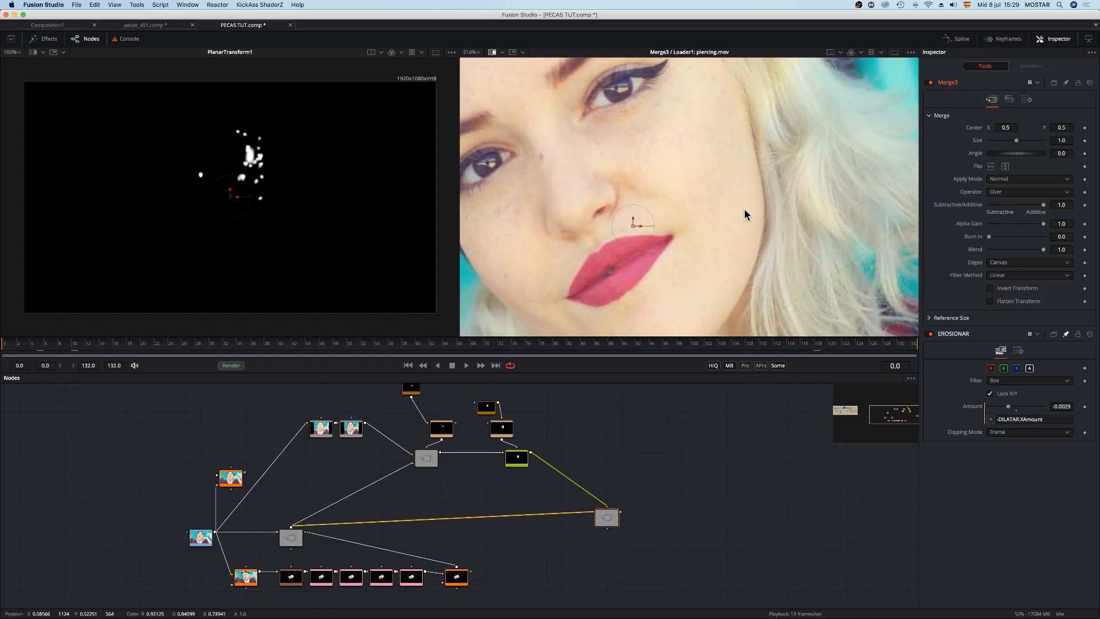
key(minus)
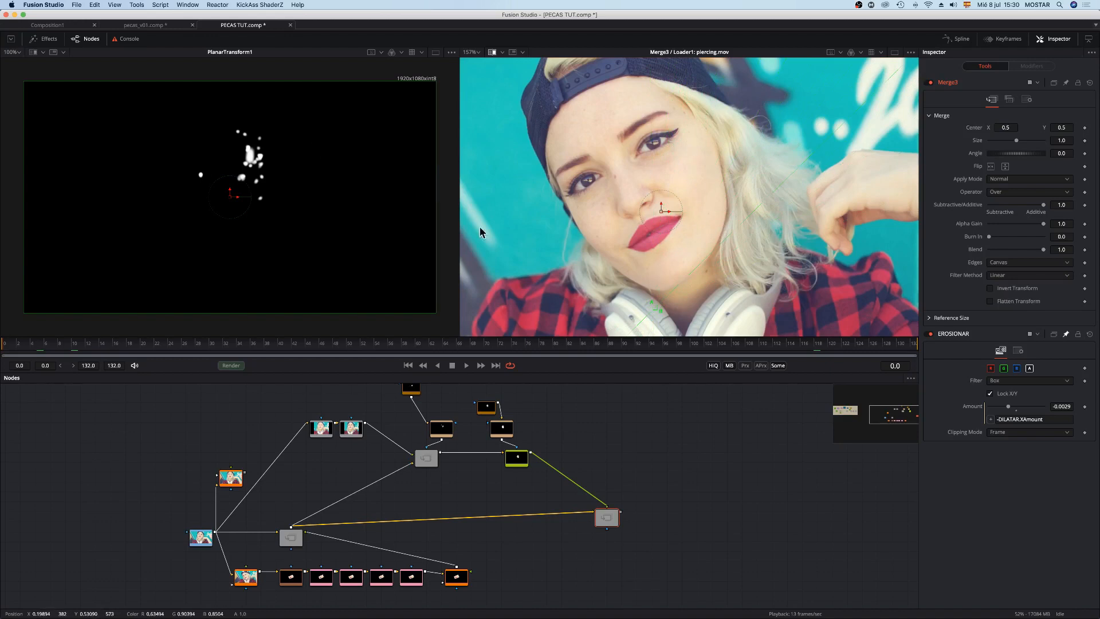
drag(485, 346, 542, 345)
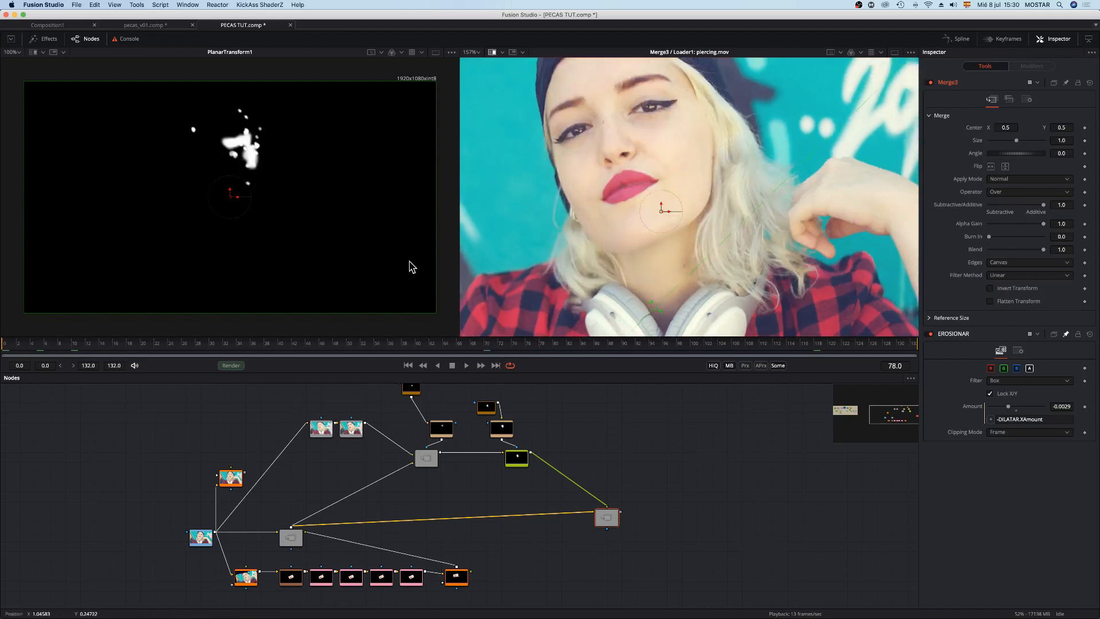
key(space)
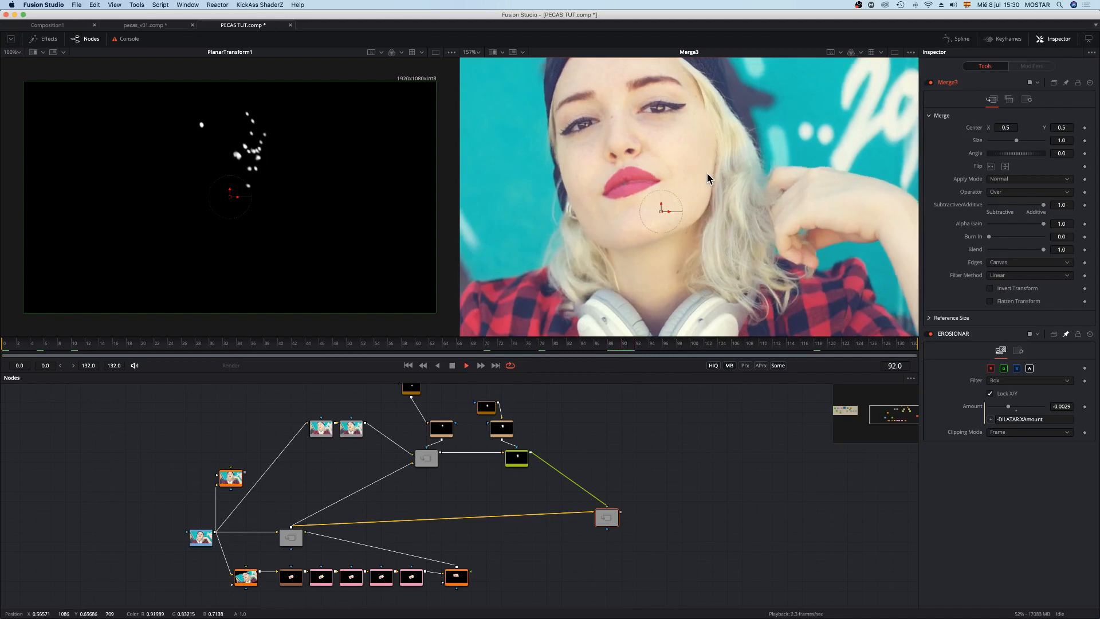
drag(765, 347, 921, 342)
scroll(867, 296, up, 5)
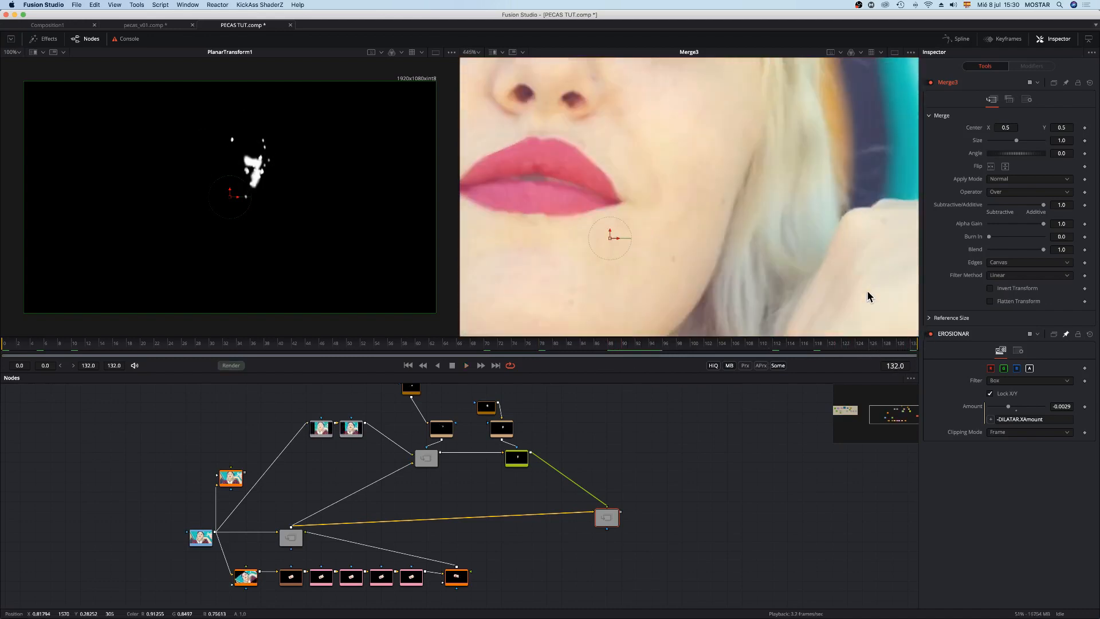
scroll(773, 233, up, 5)
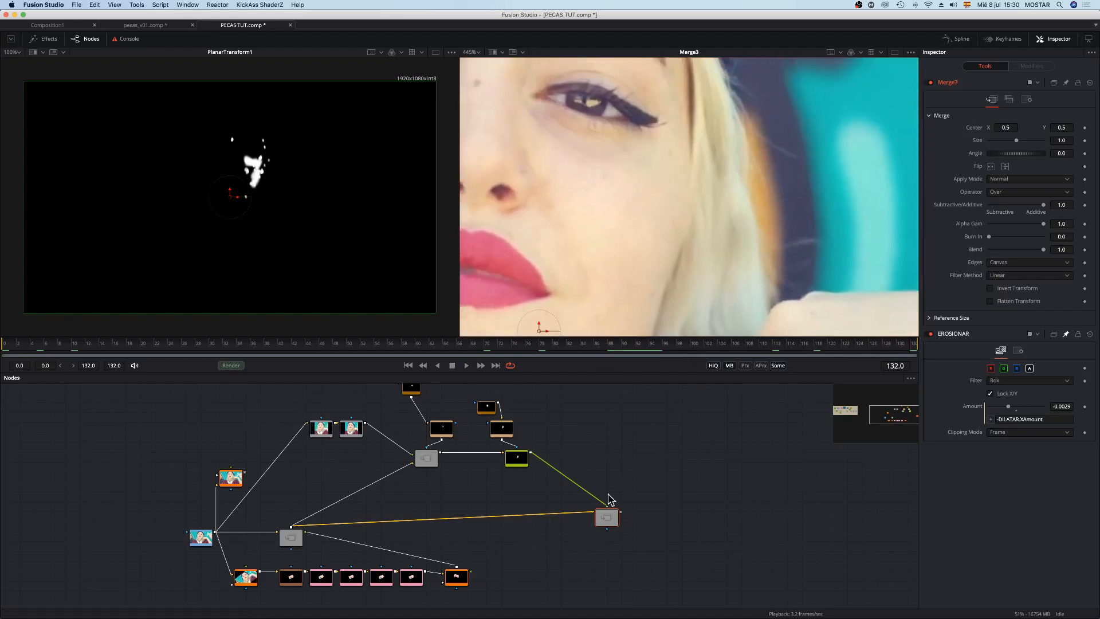
Step: Reshape Polygon1 at frame 132 by moving its points inside the hairline and up to the temple, then check the shape at frame 0
click(488, 411)
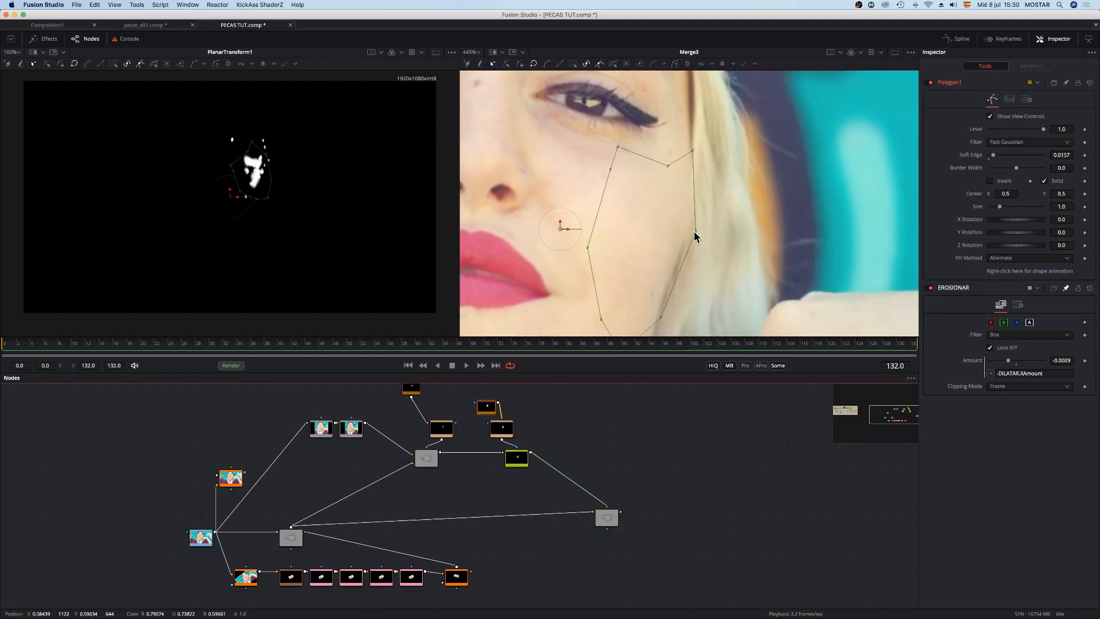
mouse_move(695, 229)
mouse_down()
mouse_move(648, 230)
mouse_move(683, 228)
mouse_up()
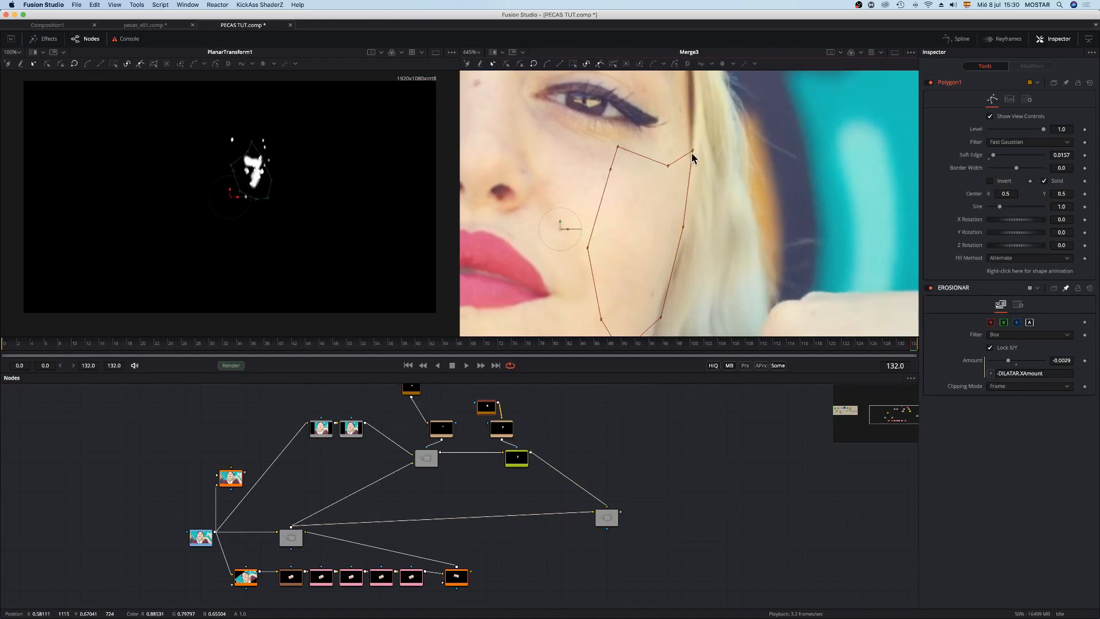
drag(693, 155, 693, 81)
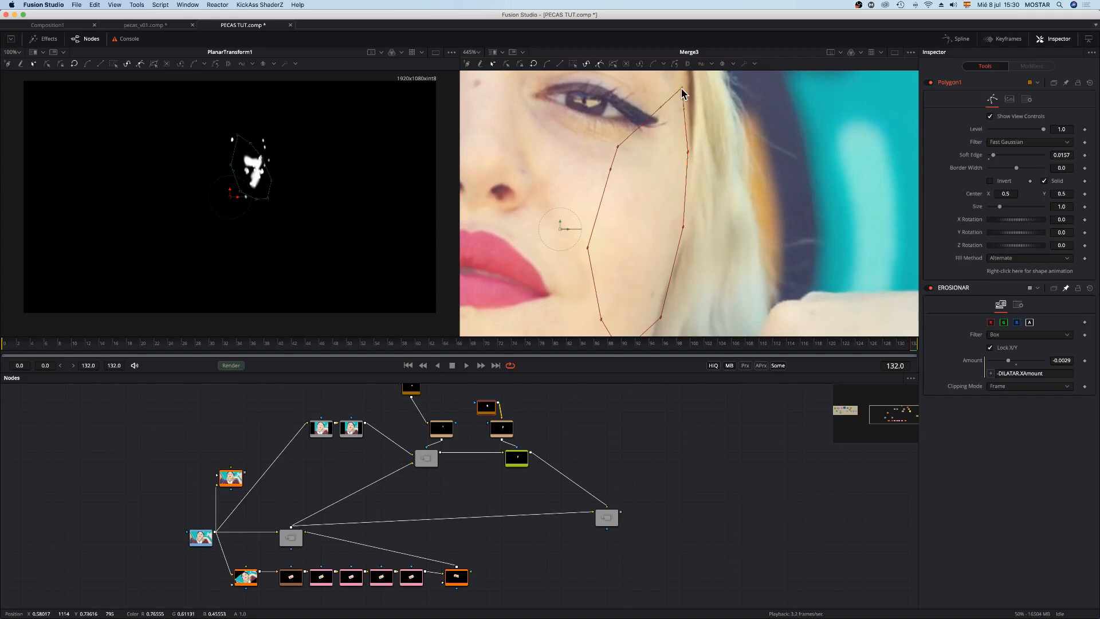
drag(292, 346, 1, 361)
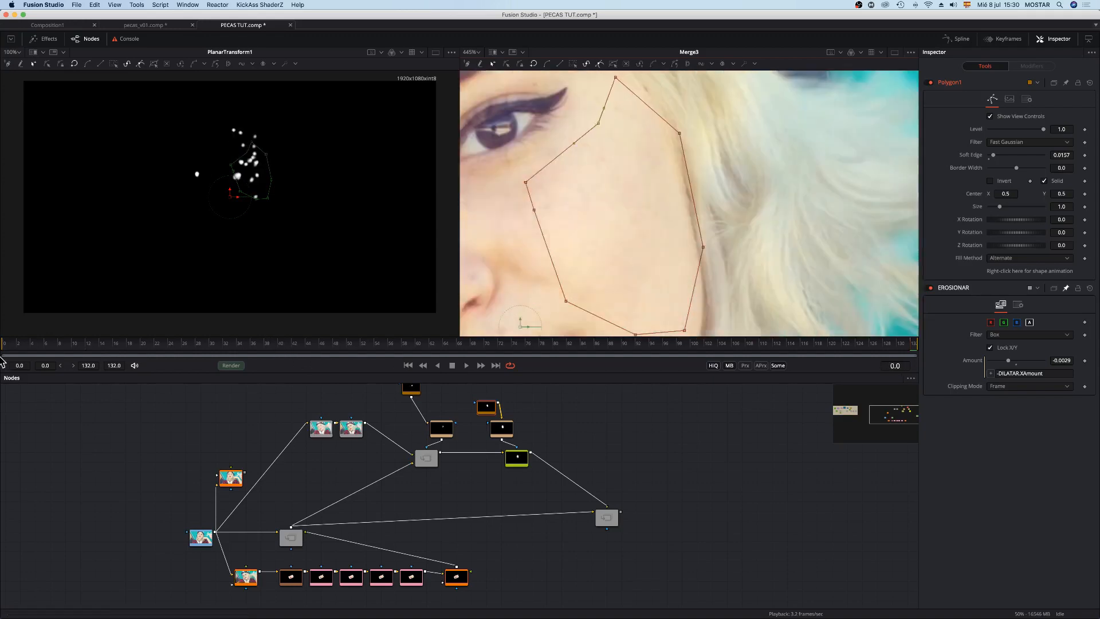
drag(616, 131, 606, 83)
drag(585, 282, 701, 144)
key(space)
key(super+f)
Step: Add a Planar Tracker fed by piercing.mov, place it above the existing PlanarTracker2, and view it
drag(670, 432, 583, 435)
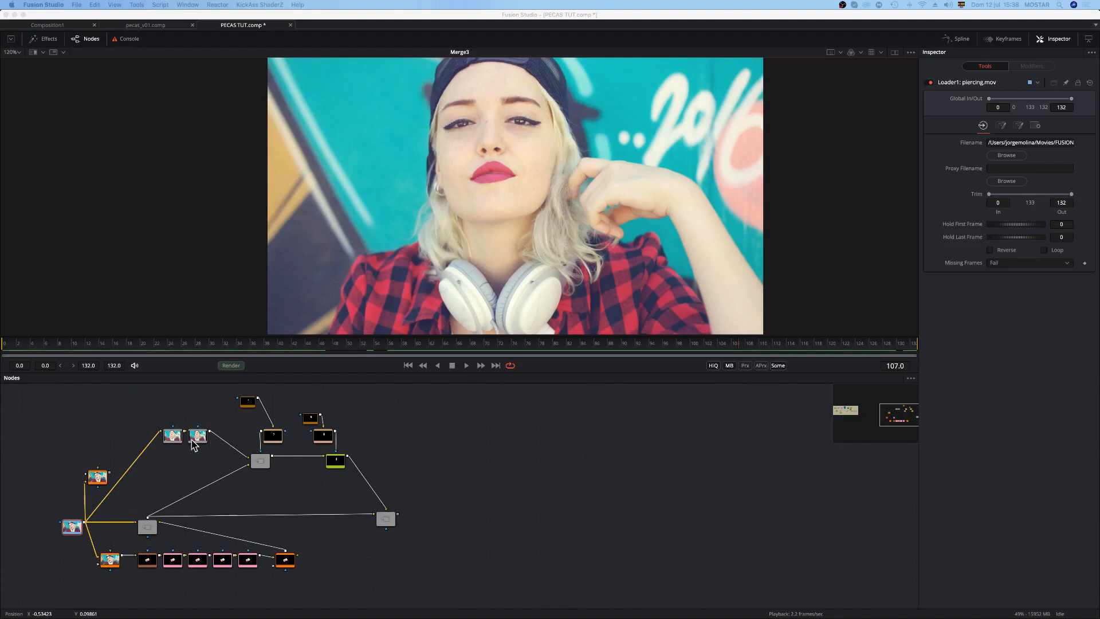
click(453, 444)
key(shift+space)
text(plana)
key(Return)
drag(105, 444, 107, 443)
key(1)
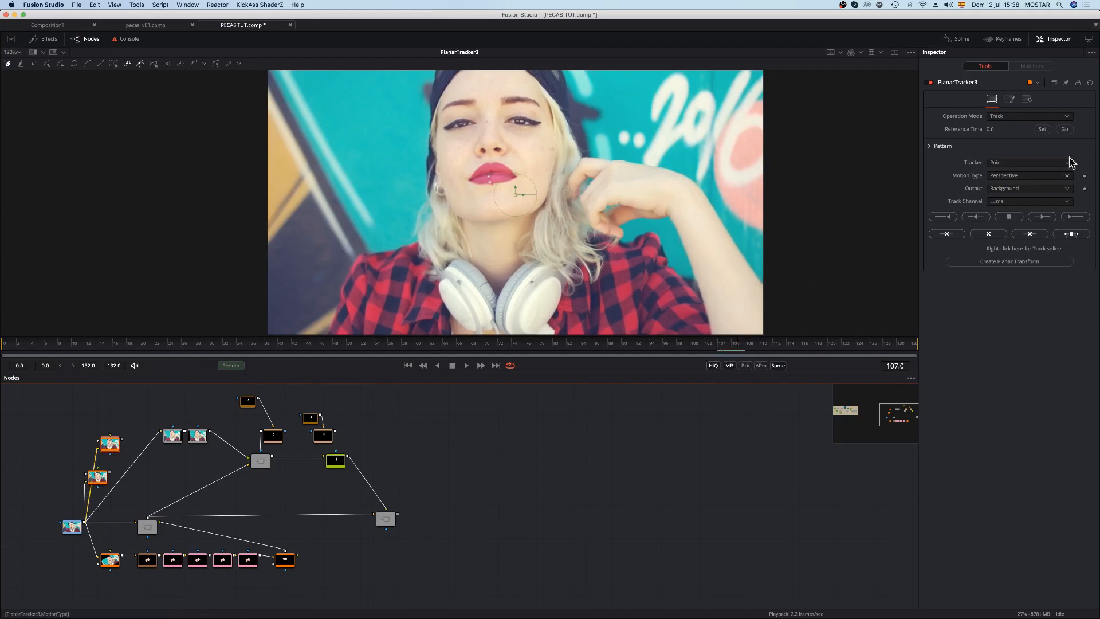
Step: Set PlanarTracker3's Reference Time to frame 107 and its Motion Type to Affine (TRS + shear)
click(1042, 128)
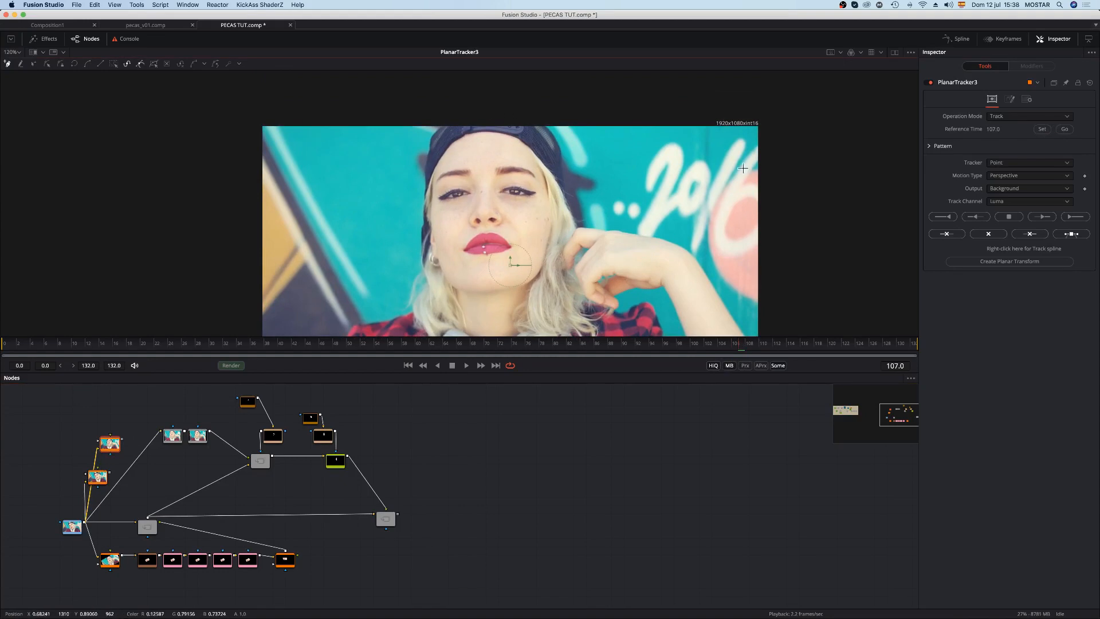
click(1029, 175)
click(1020, 167)
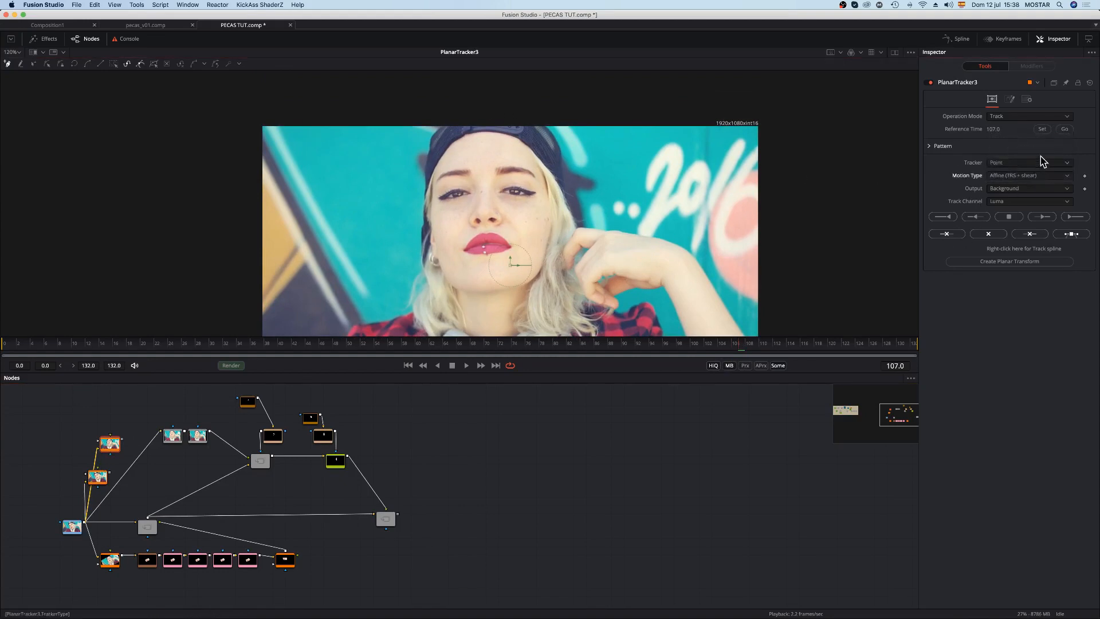
Step: Outline the area between and above the eyebrows, track it to the end and back to the start, and return to frame 107
click(461, 167)
click(480, 184)
click(494, 184)
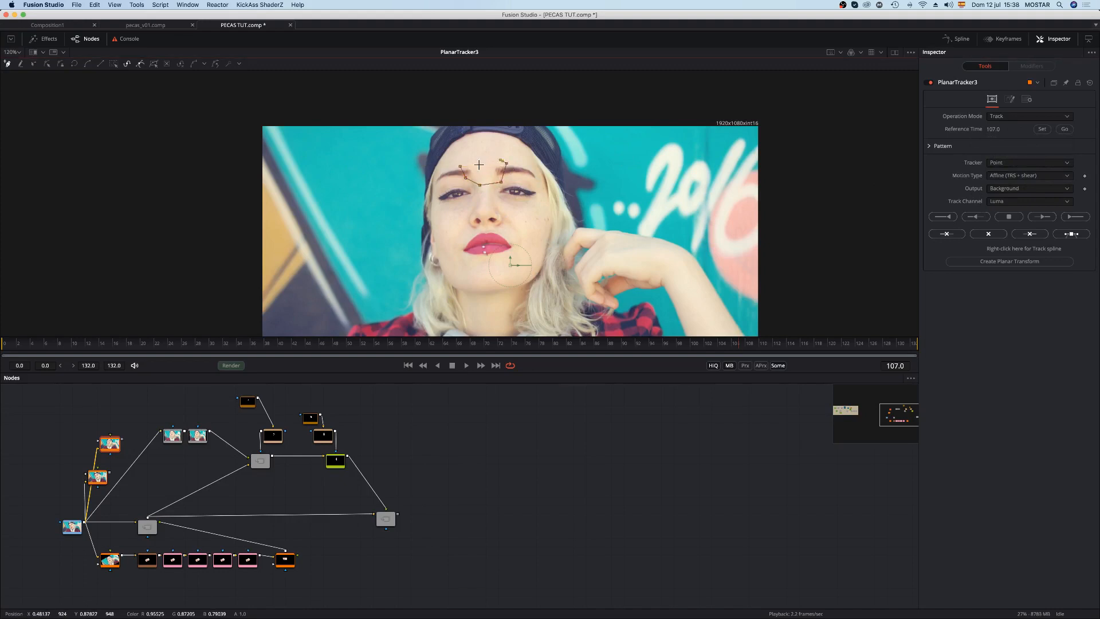
click(460, 166)
click(1073, 218)
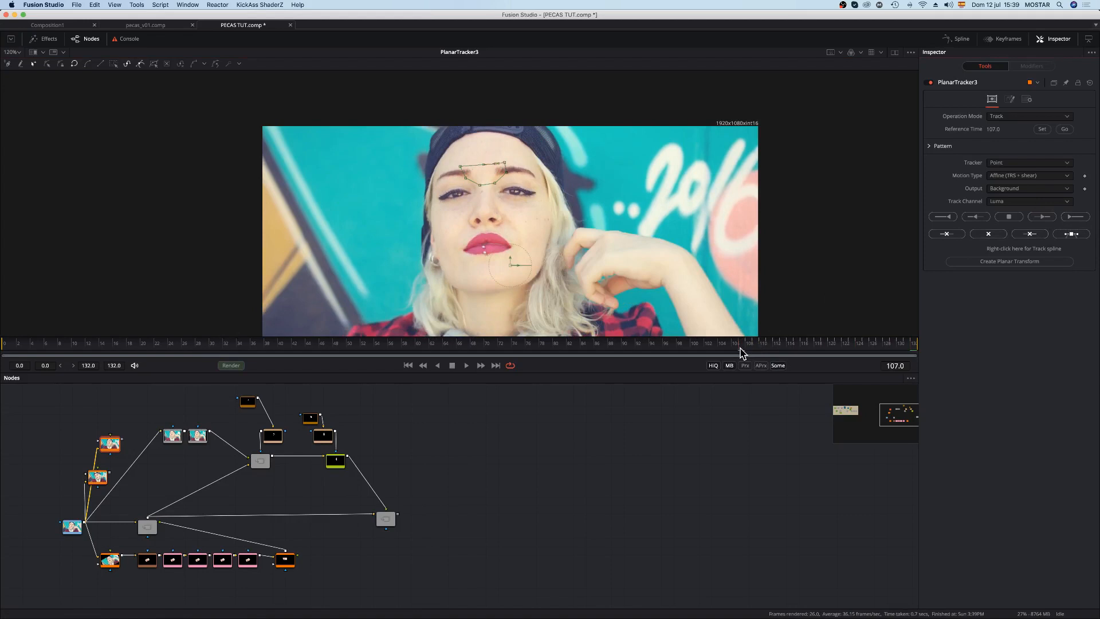
click(943, 219)
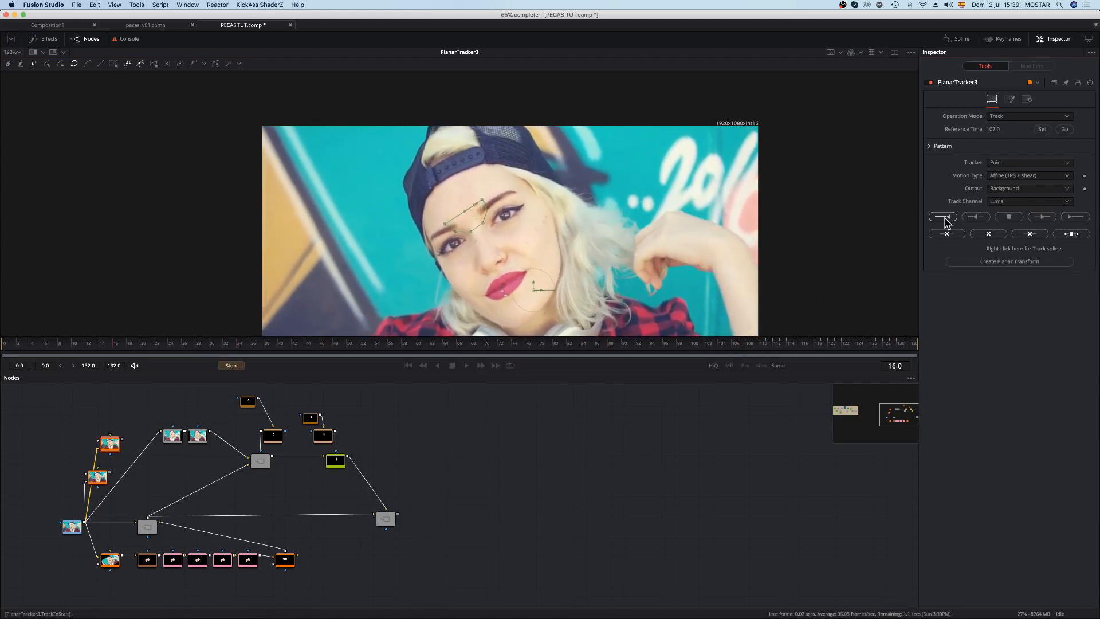
drag(756, 352, 746, 354)
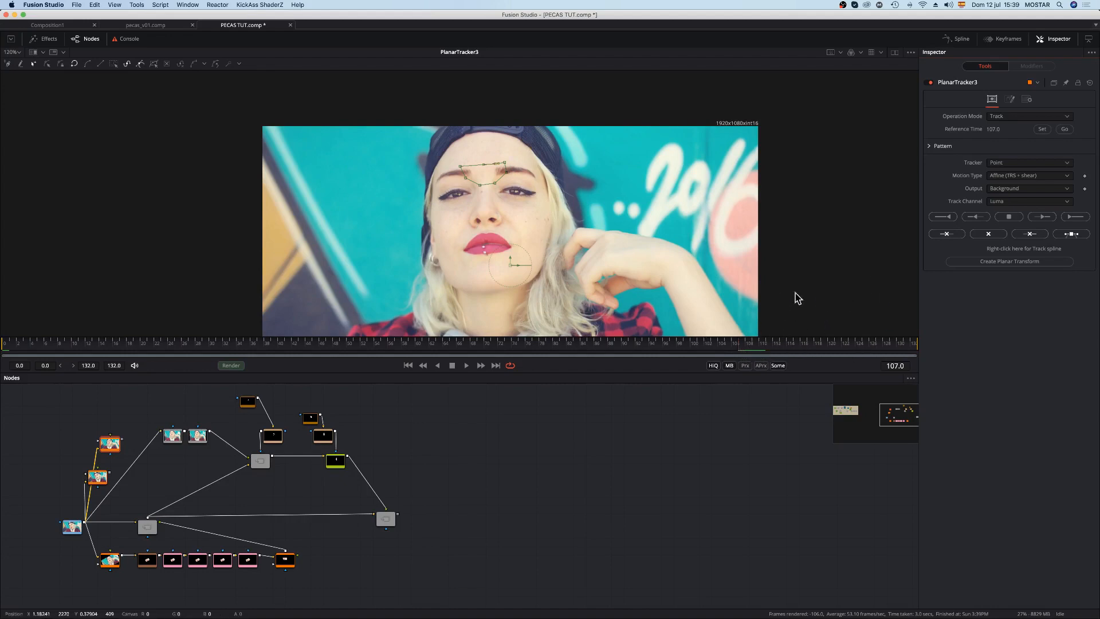
Step: Add a Background node in the empty area of the flow and view it beside PlanarTracker3 in a dual-viewer layout
middle_click(425, 463)
drag(502, 387, 522, 393)
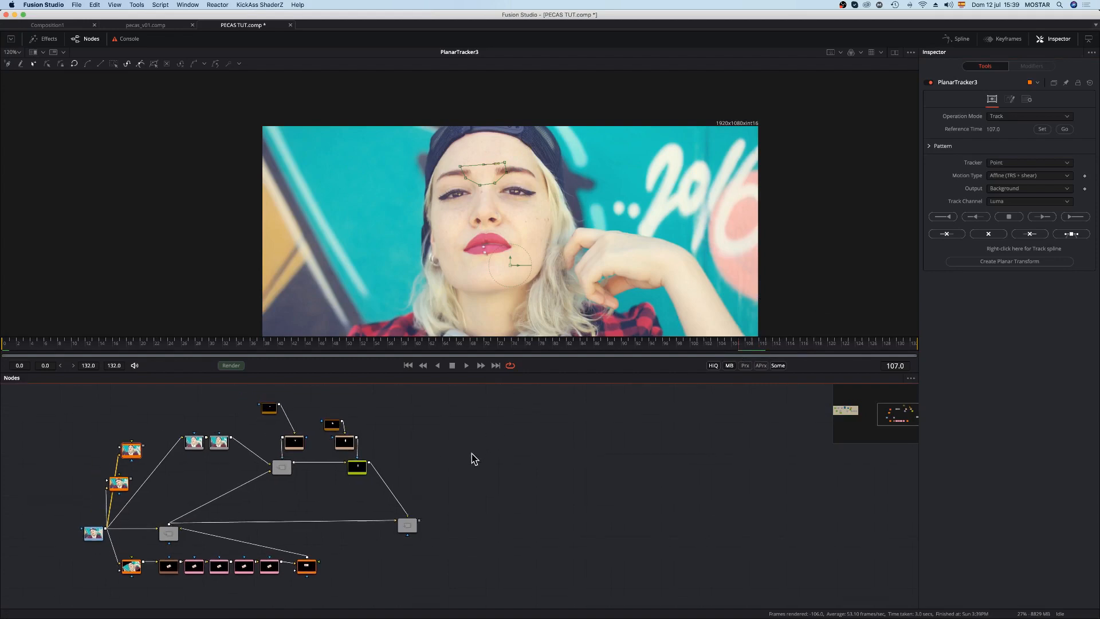
click(479, 469)
key(shift+space)
text(plana)
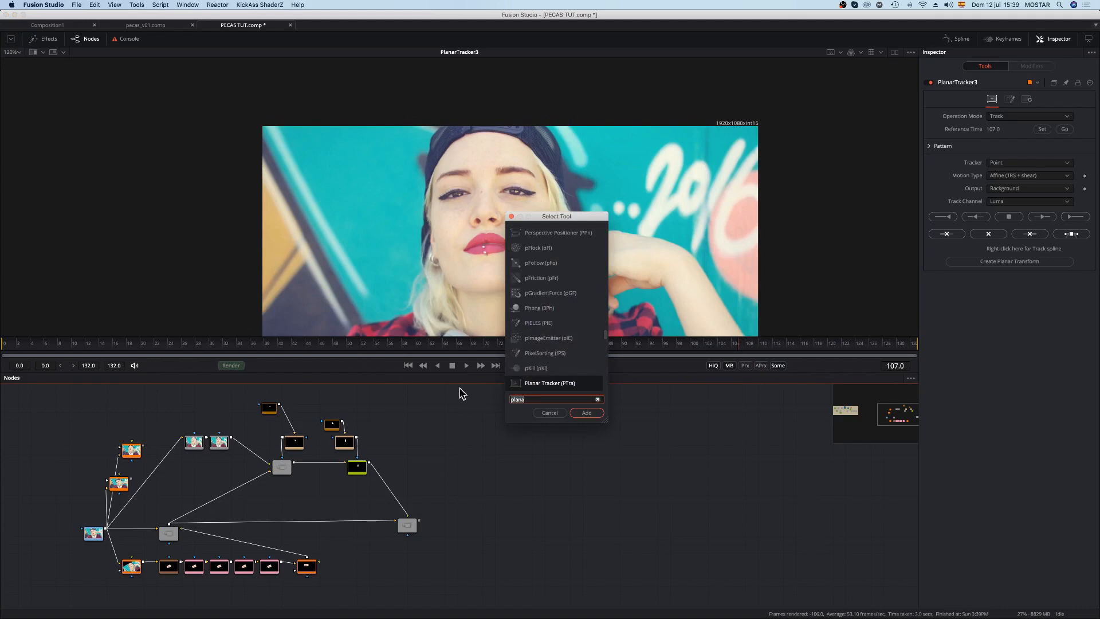
text(back)
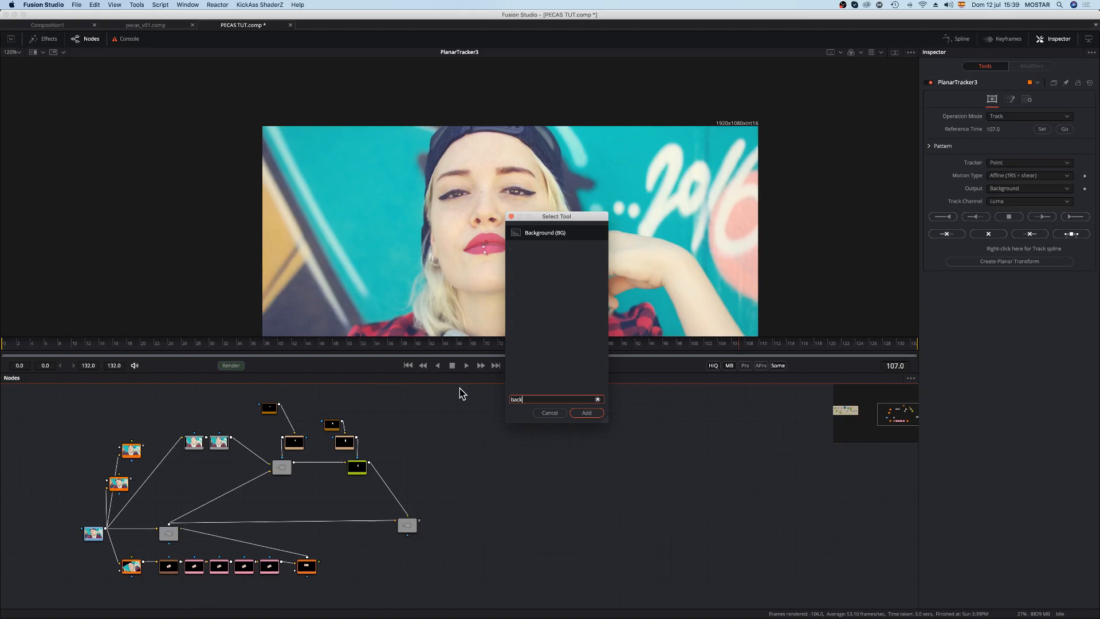
key(Return)
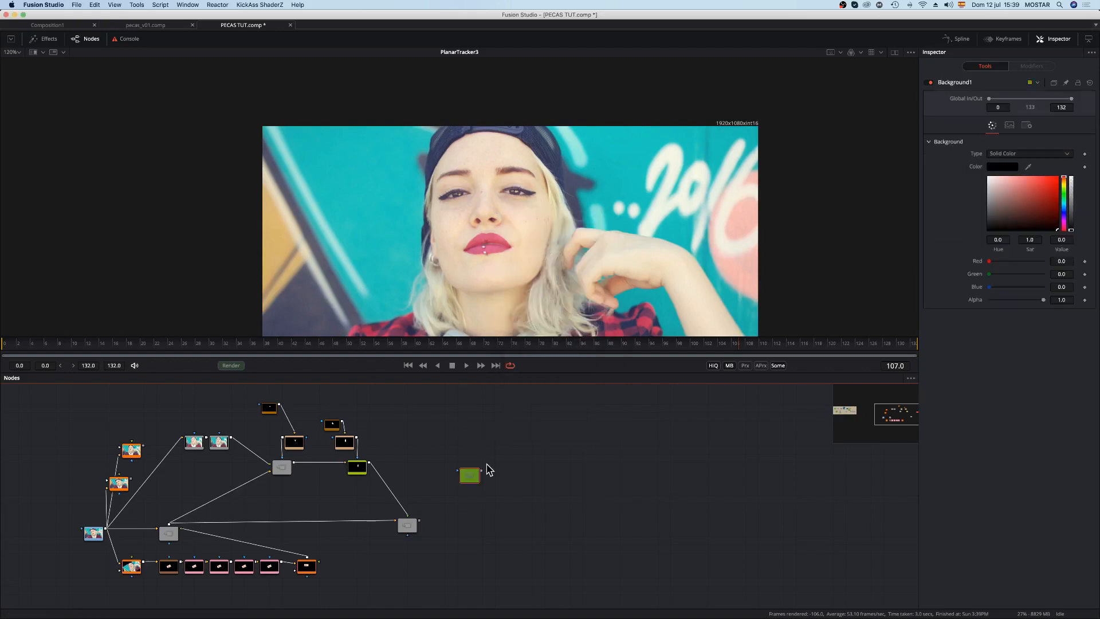
click(894, 53)
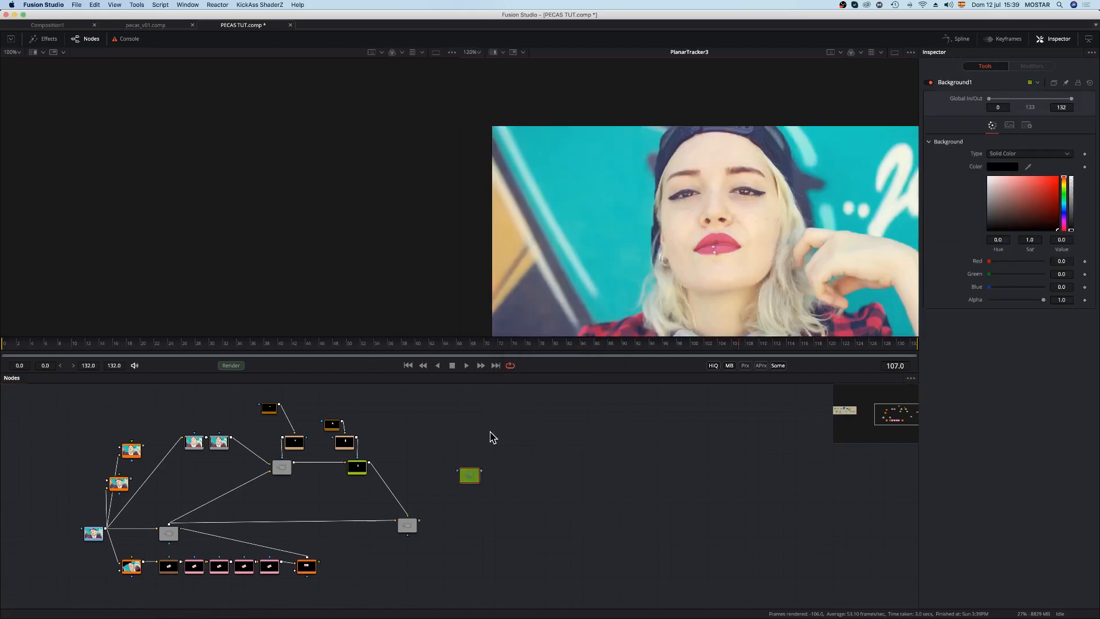
key(1)
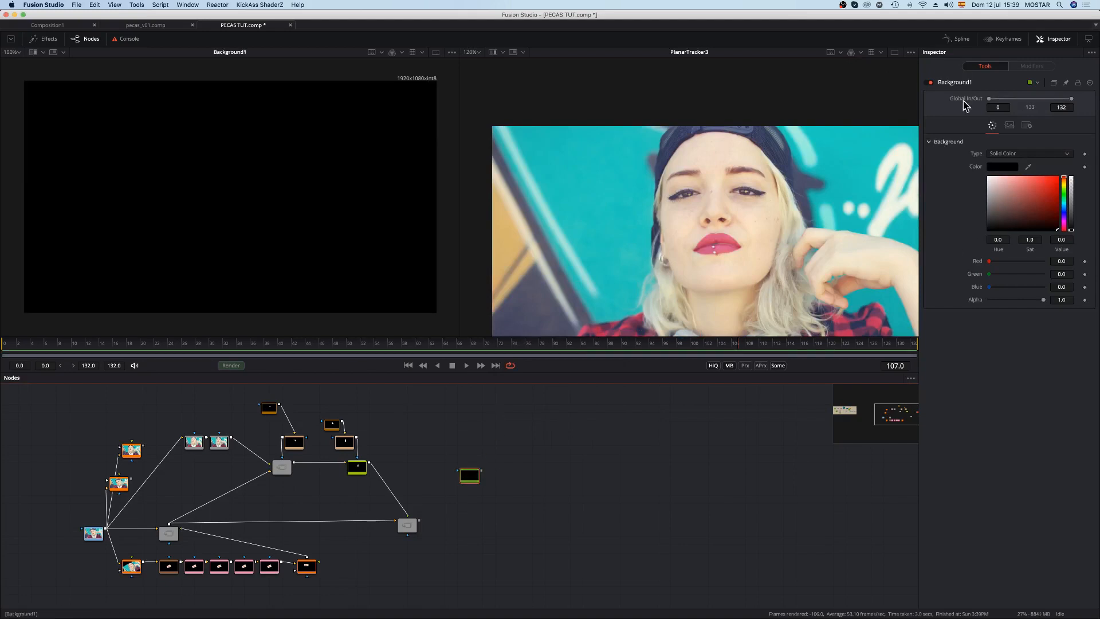
Step: Reposition the Background node in the flow and make its colour mid-grey with saturation 0 and value 0.5
drag(471, 474, 458, 442)
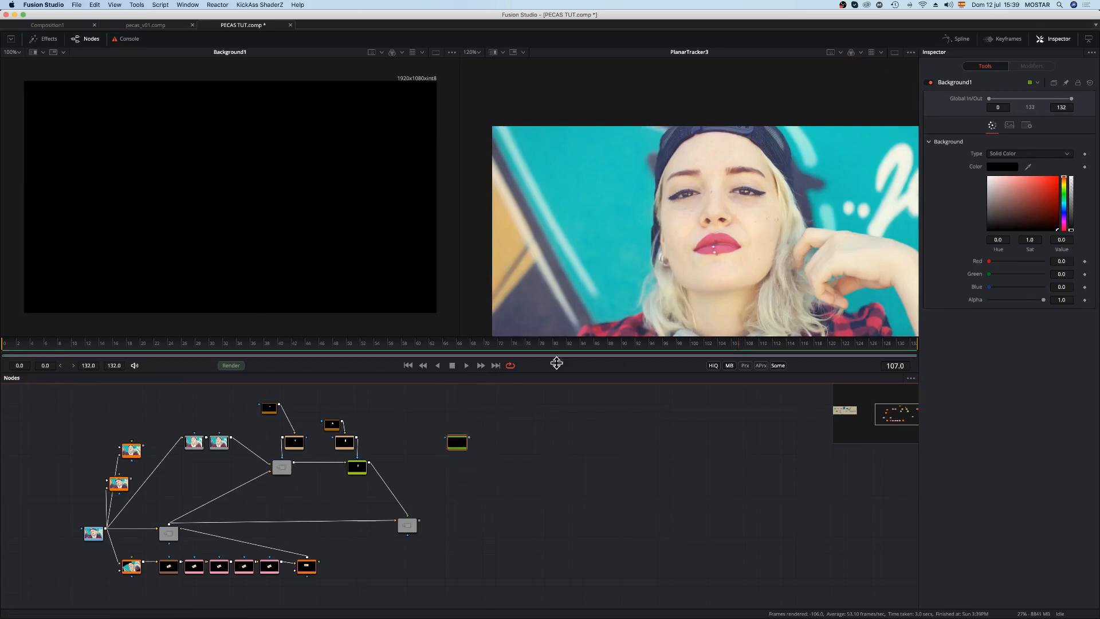
drag(1037, 243, 1039, 239)
text(0)
key(Tab)
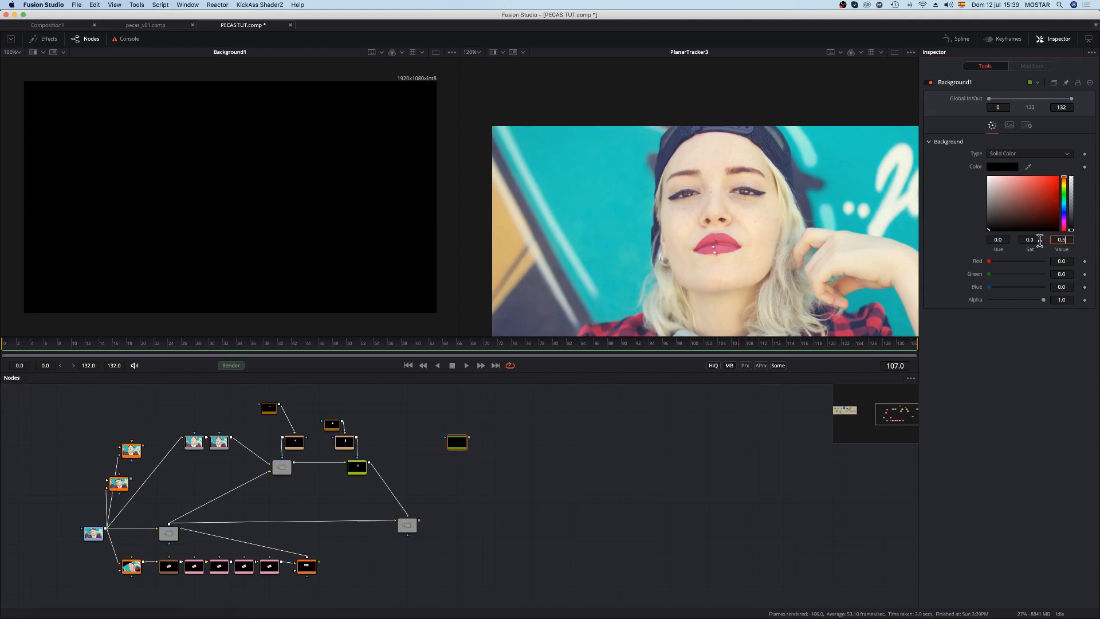
text(0.5)
key(Tab)
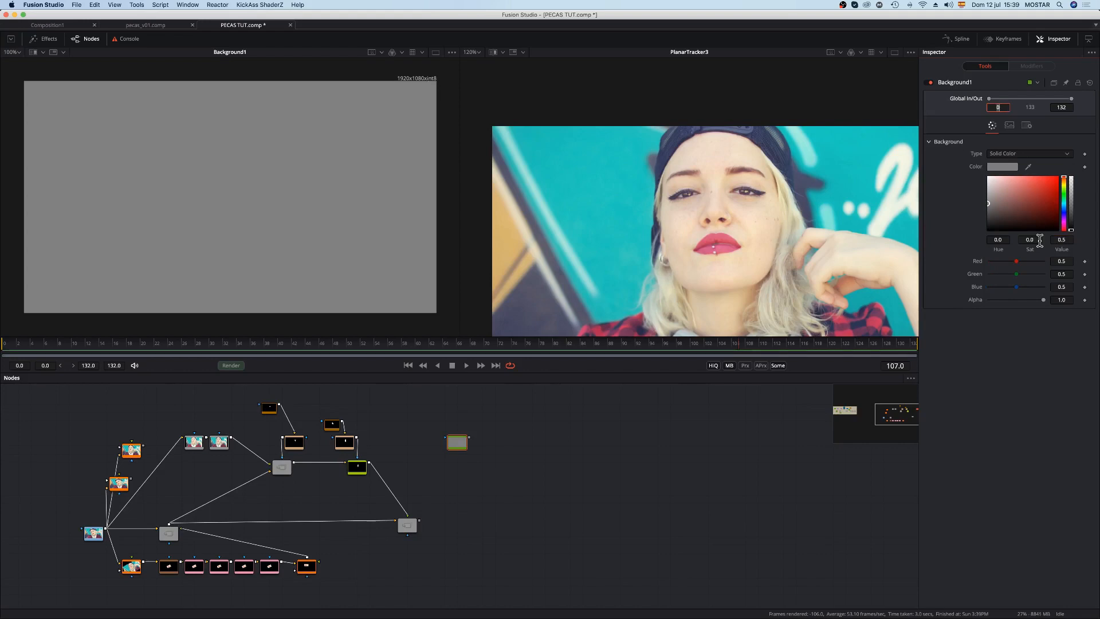
Step: Add a Merge after Merge3 with the grey Background as foreground, view it beside the Background, and set its Apply Mode to Overlay
click(407, 524)
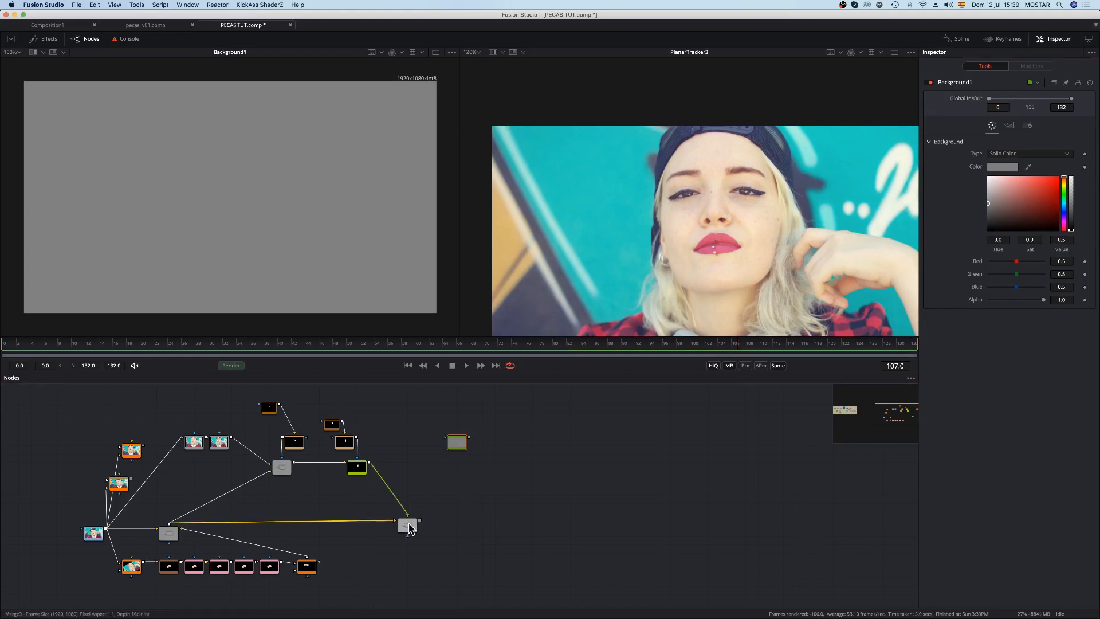
key(shift+space)
text(merge)
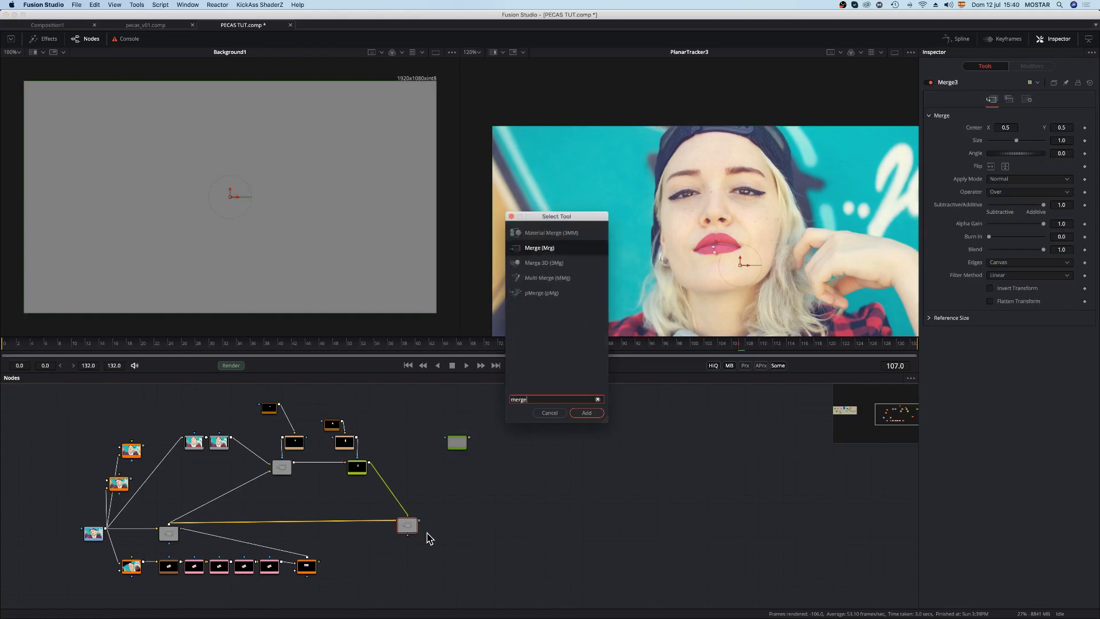
key(Return)
drag(444, 514, 484, 496)
click(476, 450)
drag(468, 439, 497, 529)
key(2)
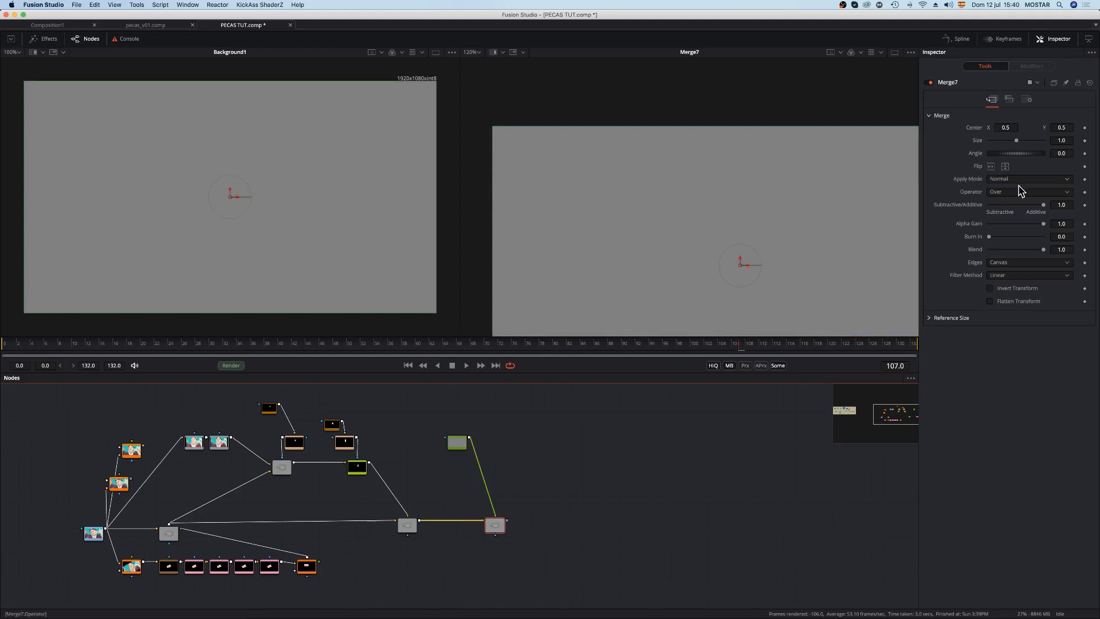
click(1043, 183)
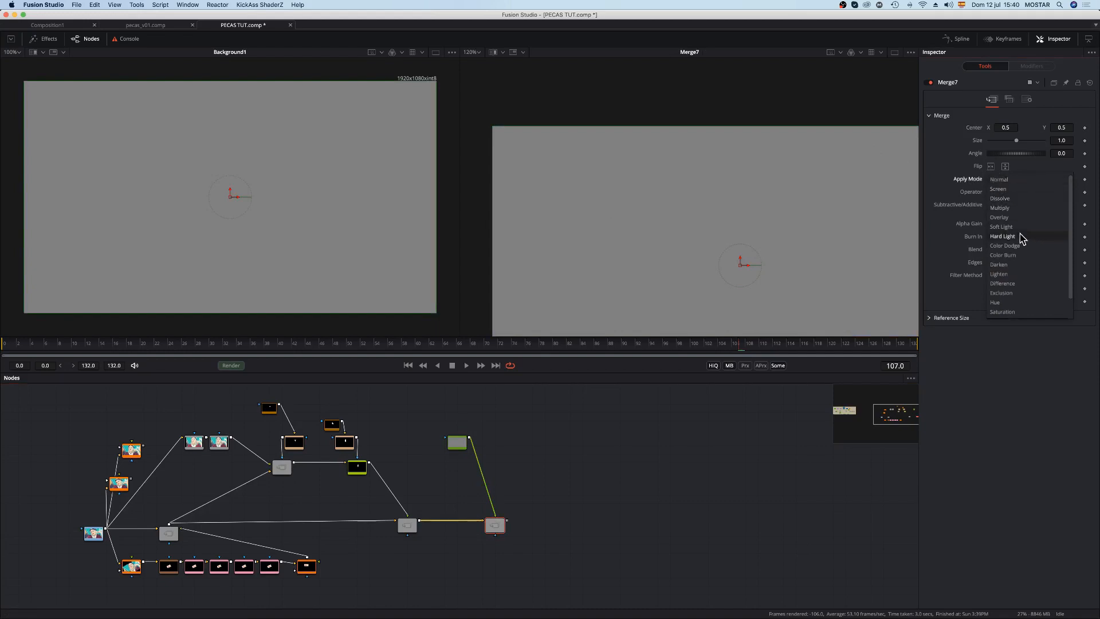
click(1022, 217)
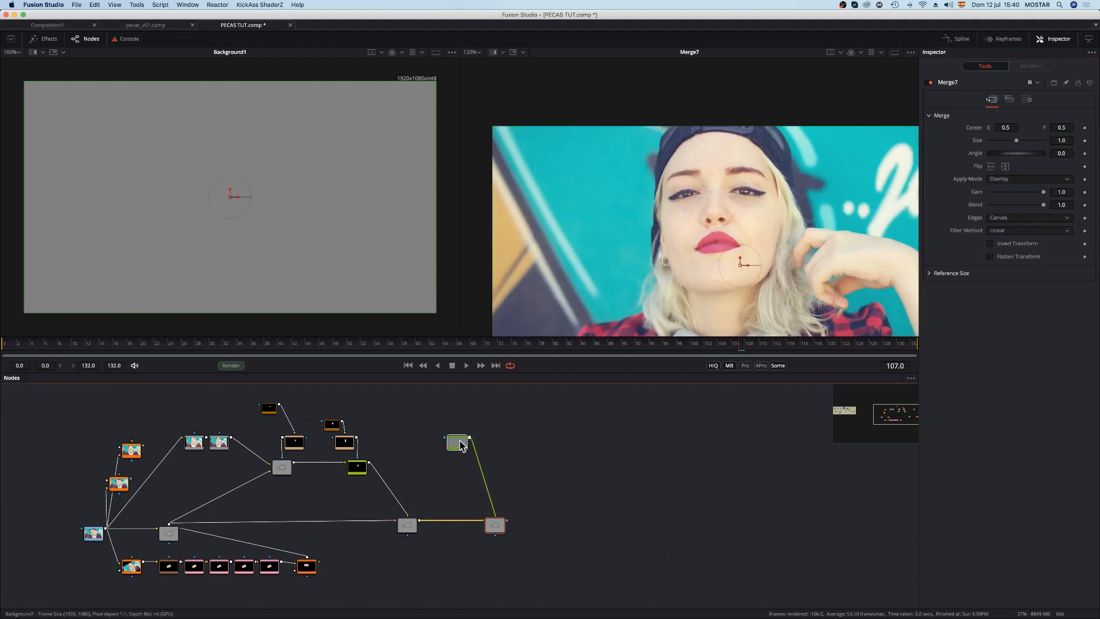
Step: Move Background1 higher in the flow and insert a Paint node between it and Merge7
drag(447, 450, 434, 452)
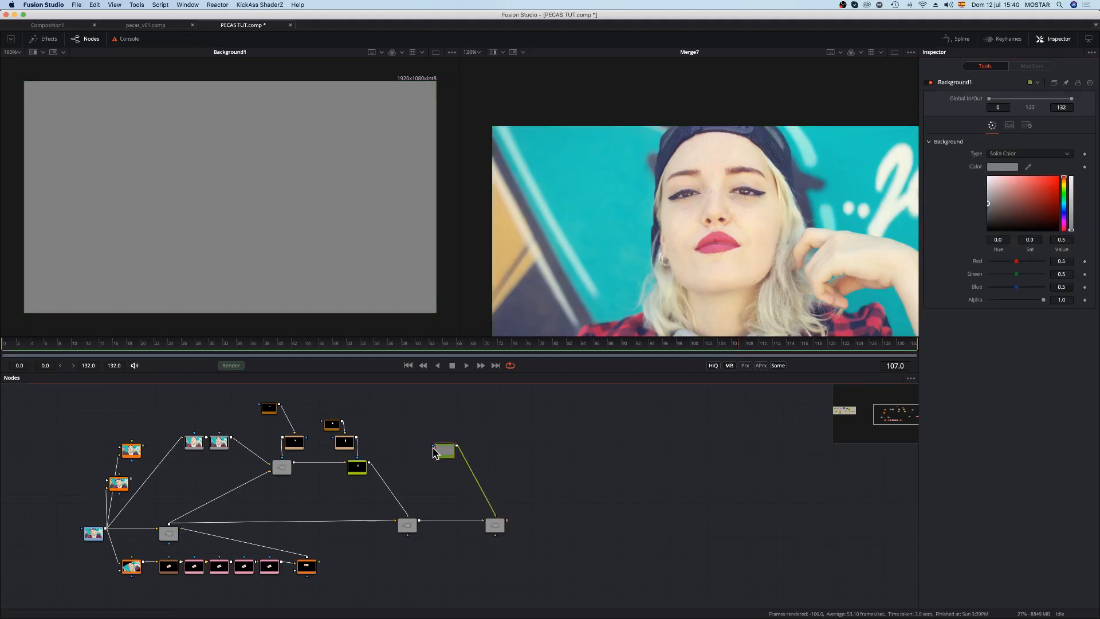
drag(448, 453, 473, 438)
key(shift+space)
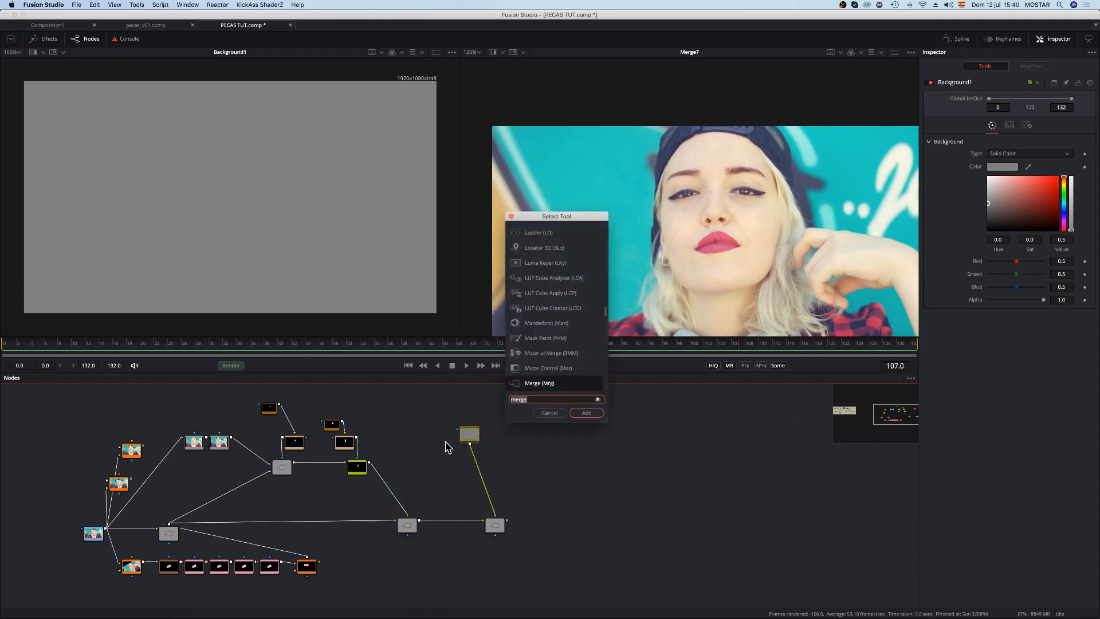
text(pa)
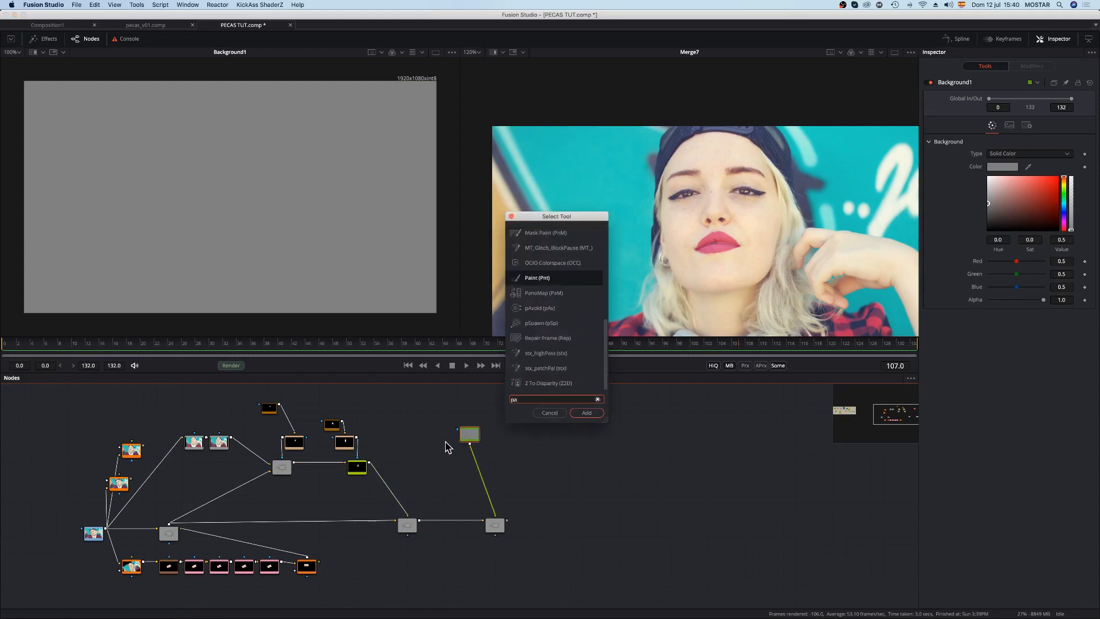
key(Return)
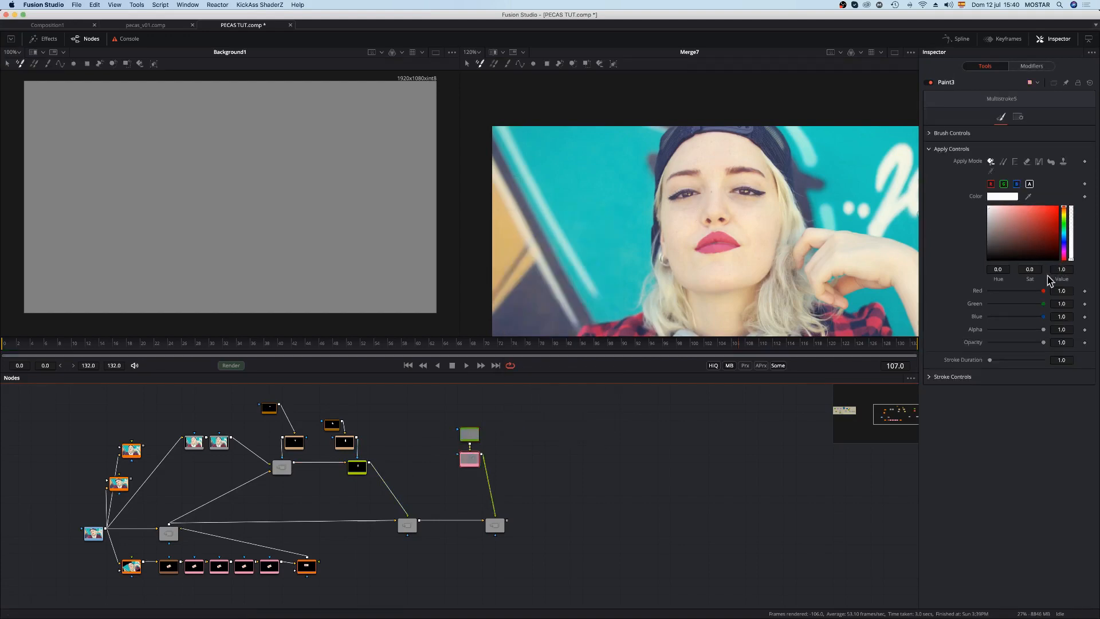
Step: Using the Stroke tool with colour value 0.6, paint highlights on the image-right side of the face and forehead, viewing Paint3 alongside Merge7
click(507, 64)
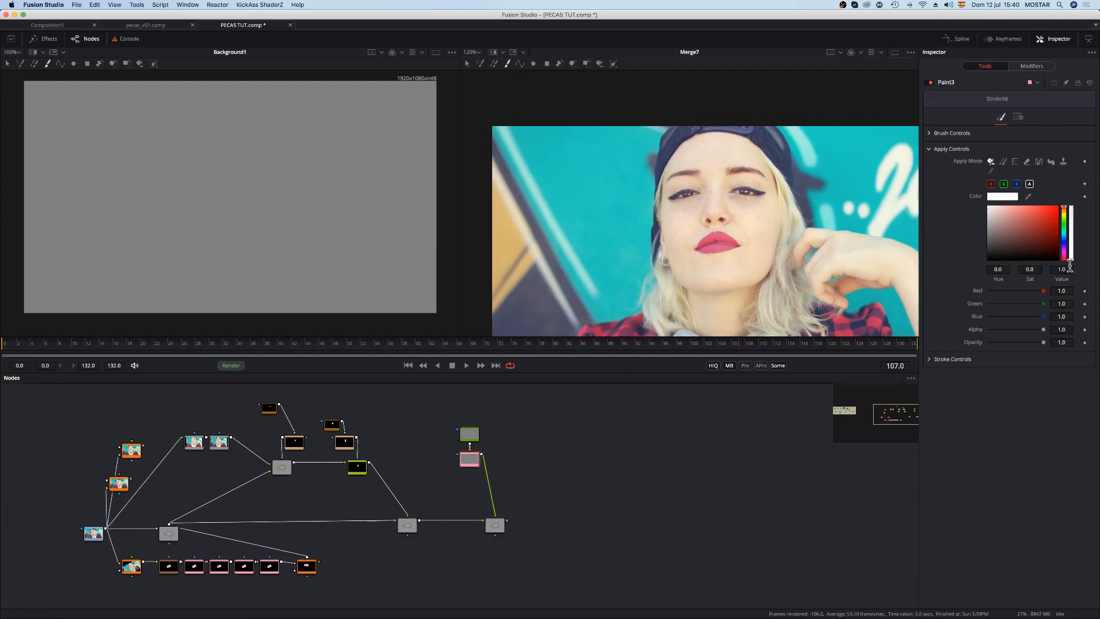
click(1065, 269)
text(0.6)
key(Tab)
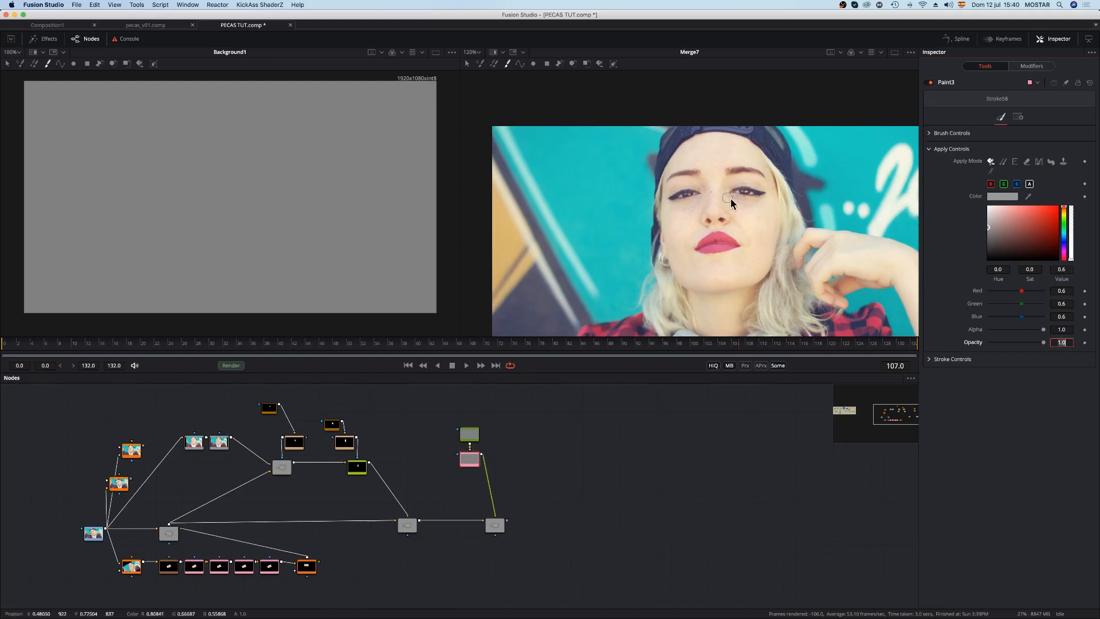
drag(741, 205, 746, 207)
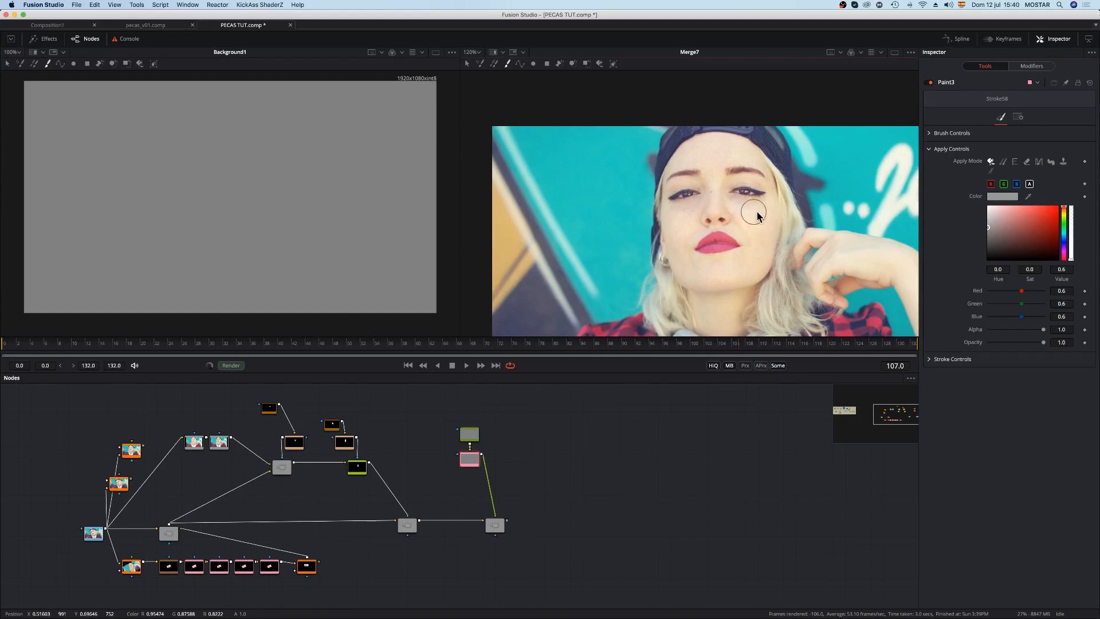
drag(753, 258, 759, 252)
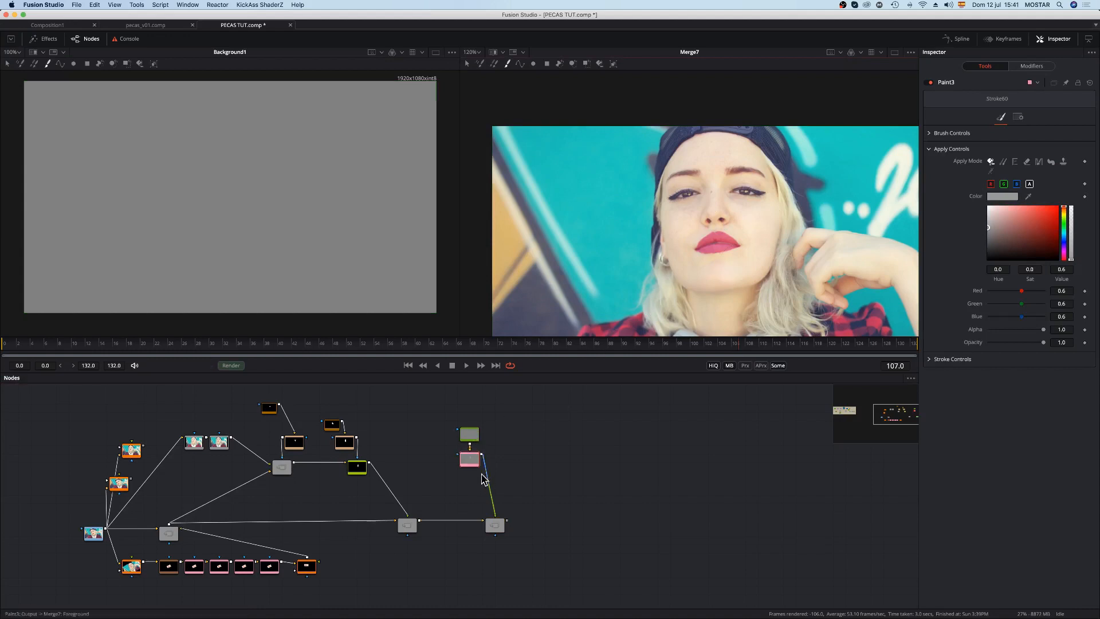
click(463, 467)
mouse_move(742, 146)
mouse_down()
mouse_move(706, 142)
mouse_move(701, 152)
mouse_move(747, 157)
mouse_move(769, 204)
mouse_up()
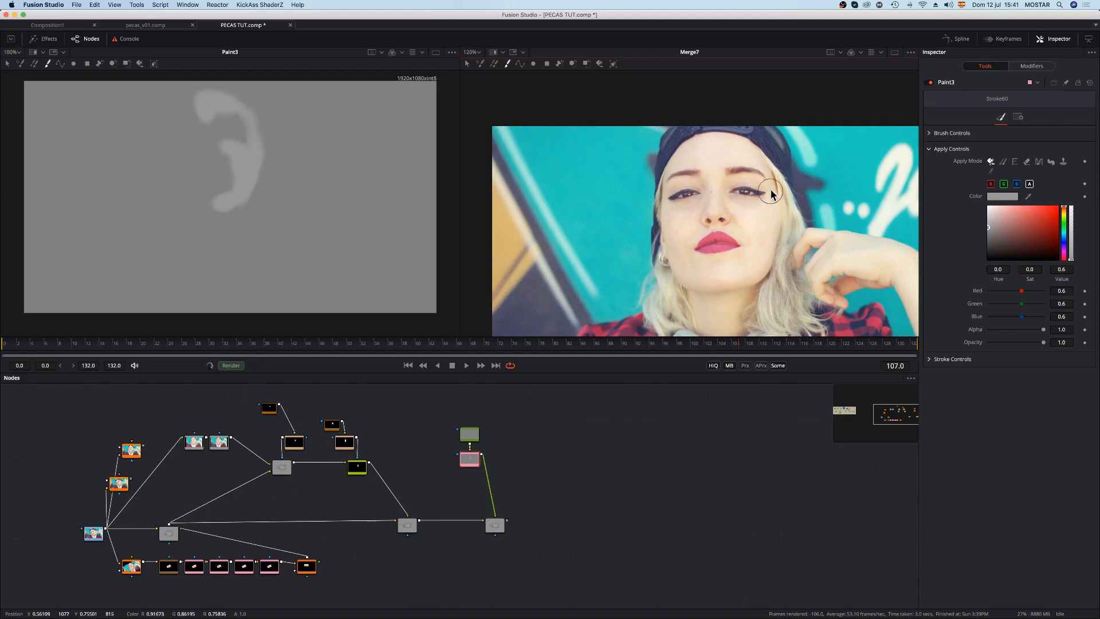
drag(756, 251, 763, 254)
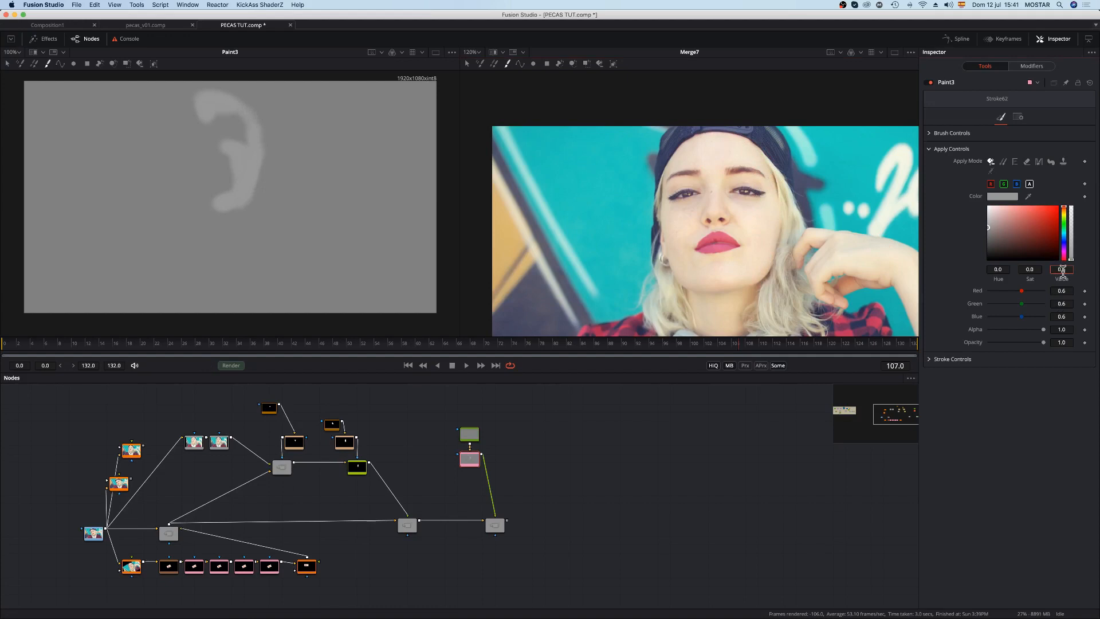
Step: Set the stroke colour value to 0.7 and paint stronger highlights on the image-right cheek, jaw, forehead and around the eye
key(Tab)
mouse_move(771, 228)
mouse_down()
mouse_move(759, 226)
mouse_move(739, 273)
mouse_move(762, 265)
mouse_move(725, 281)
mouse_move(719, 260)
mouse_move(748, 244)
mouse_move(726, 214)
mouse_move(758, 208)
mouse_up()
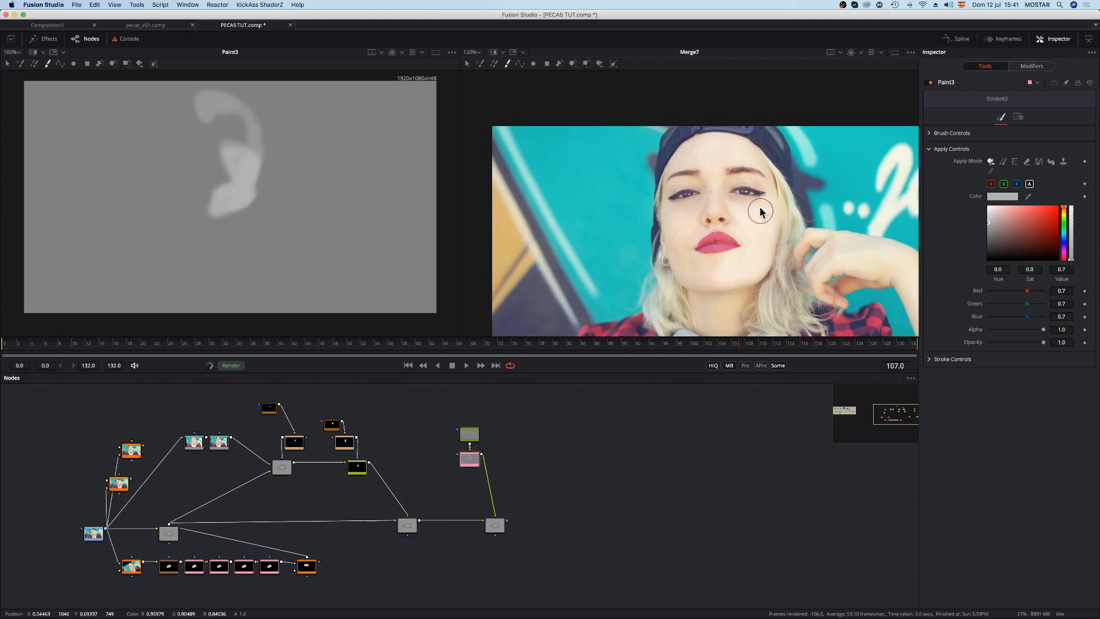
drag(759, 257, 765, 243)
drag(734, 146, 746, 153)
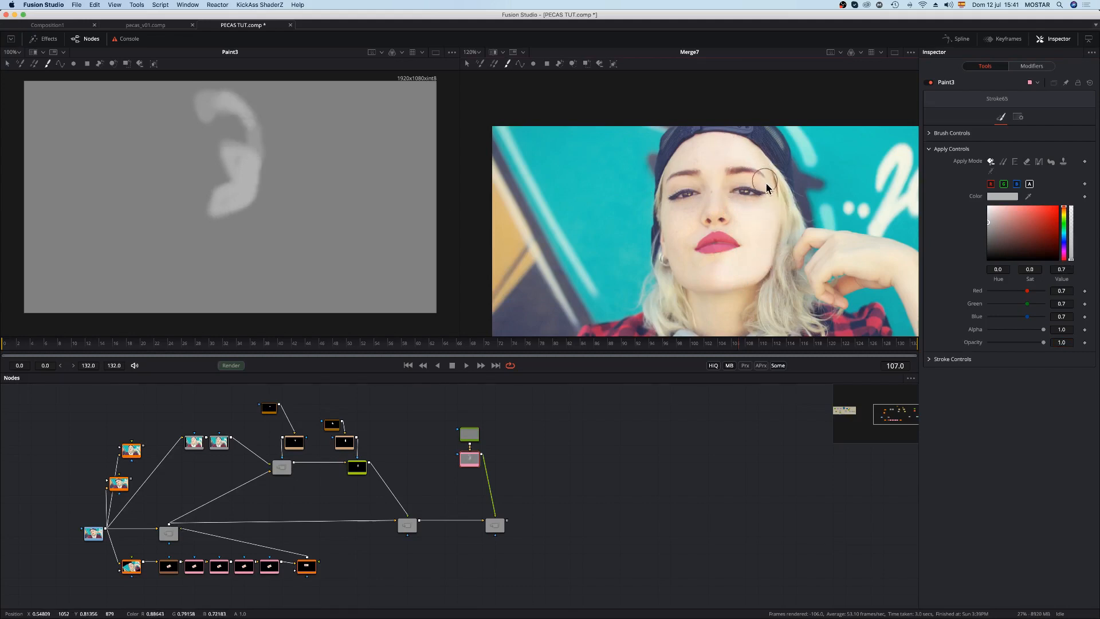
mouse_move(761, 175)
mouse_down()
mouse_move(645, 225)
mouse_move(705, 177)
mouse_move(637, 210)
mouse_move(718, 192)
mouse_move(716, 150)
mouse_move(716, 186)
mouse_up()
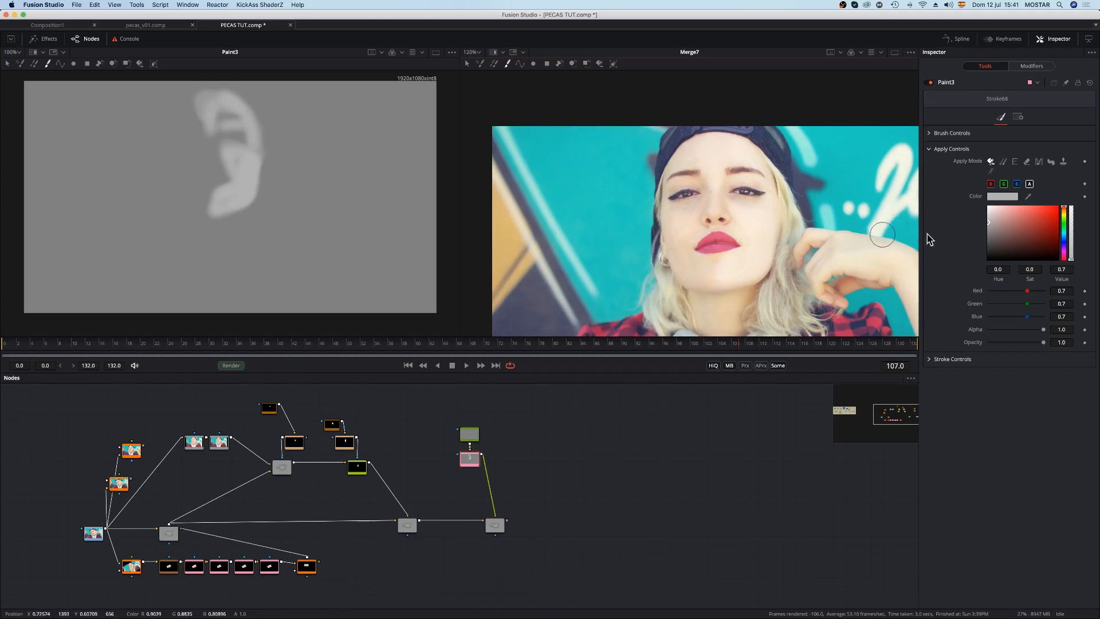
Step: Set the stroke colour value to 0.4 and paint shadows on the image-left cheek and side of the nose, plus the lips, brows and eyes
click(1065, 269)
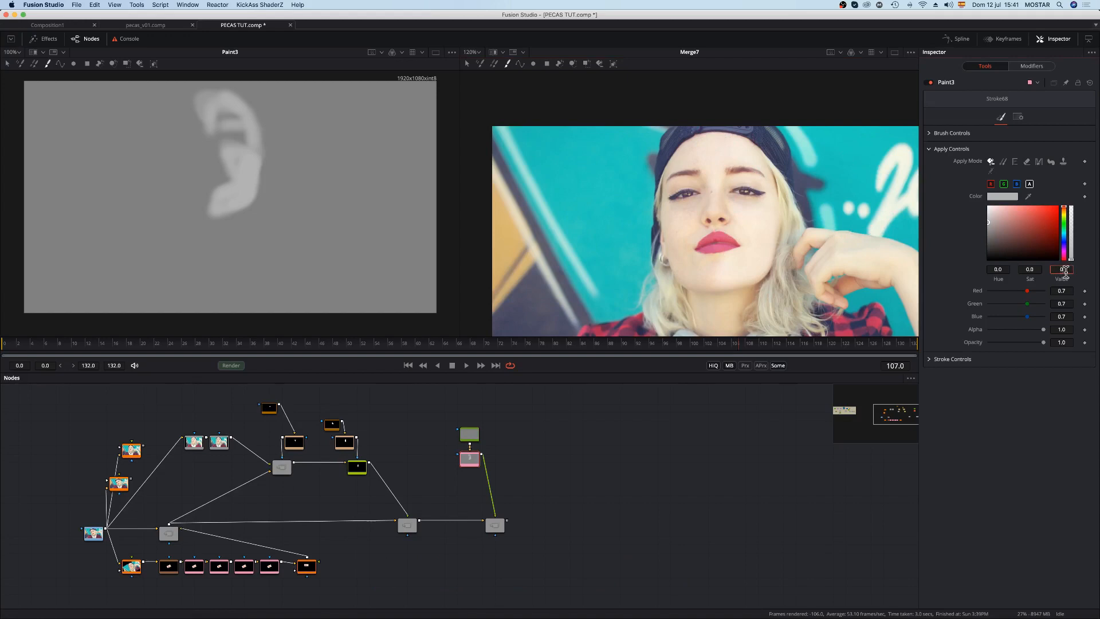
text(0.4)
key(Tab)
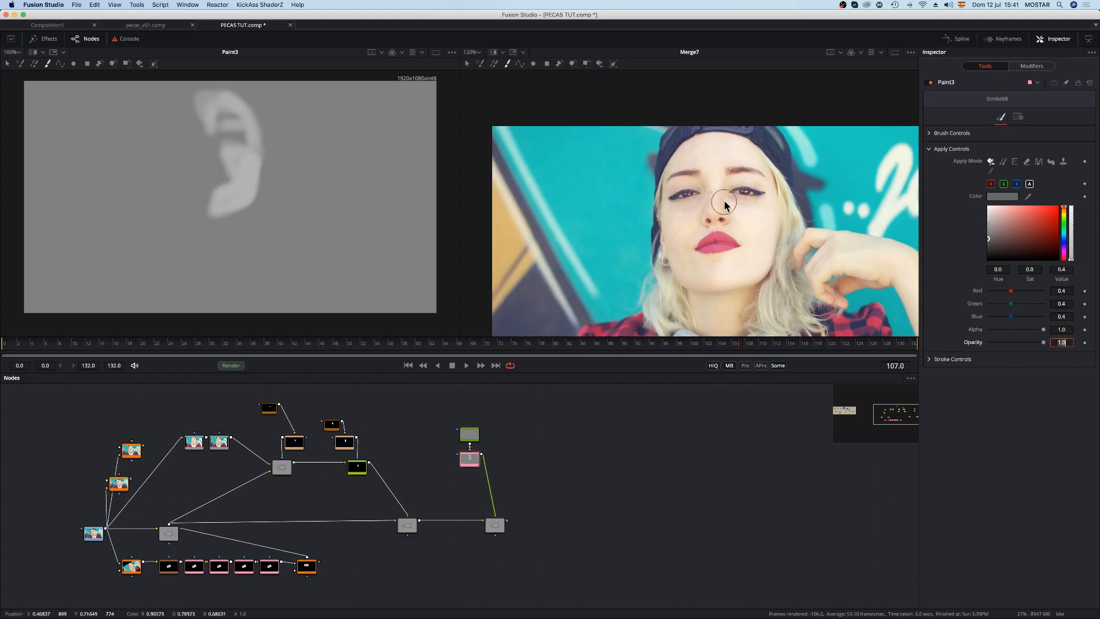
mouse_move(690, 213)
mouse_down()
mouse_move(678, 260)
mouse_move(688, 270)
mouse_move(674, 234)
mouse_move(688, 213)
mouse_move(671, 236)
mouse_move(681, 265)
mouse_move(693, 276)
mouse_move(694, 264)
mouse_move(714, 270)
mouse_move(690, 278)
mouse_move(691, 247)
mouse_move(713, 239)
mouse_move(721, 259)
mouse_up()
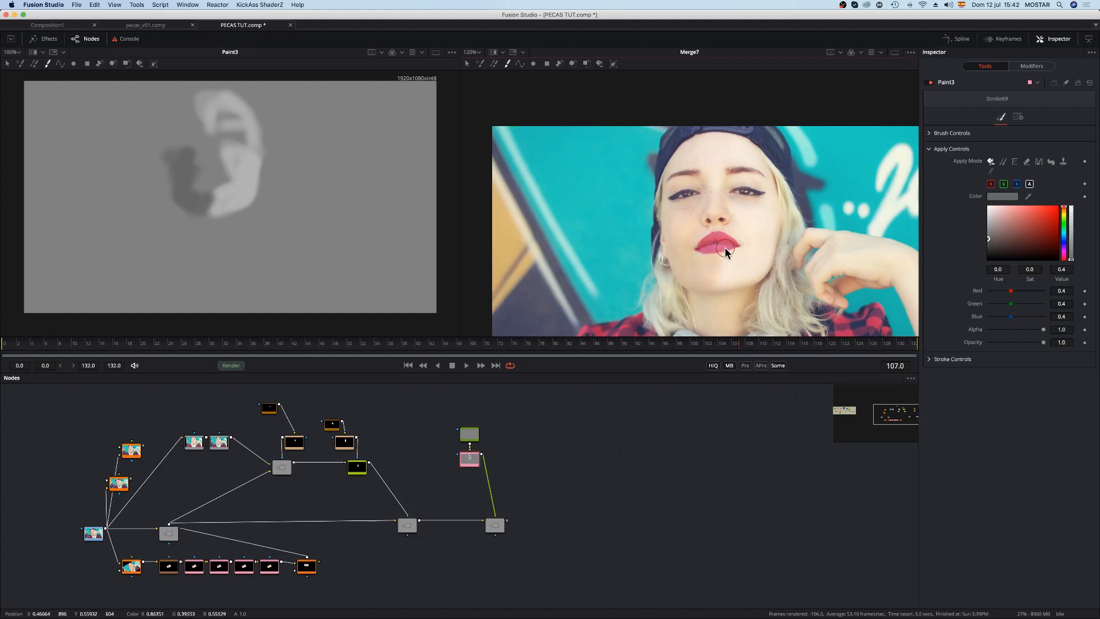
mouse_move(707, 249)
mouse_down()
mouse_move(737, 246)
mouse_move(696, 241)
mouse_up()
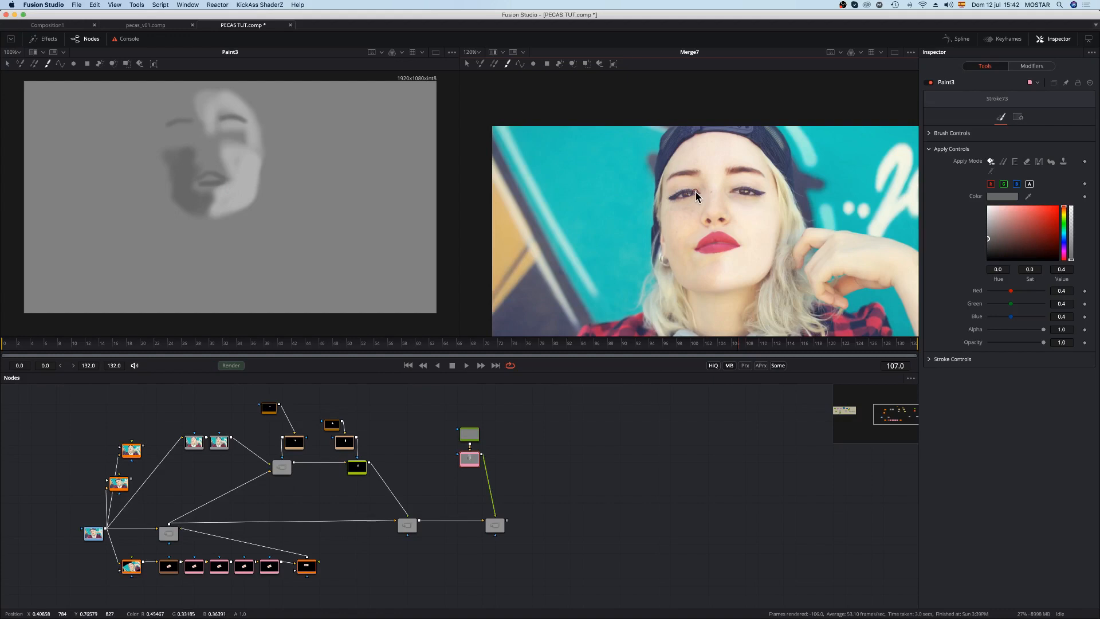
drag(672, 195, 670, 203)
drag(274, 151, 288, 159)
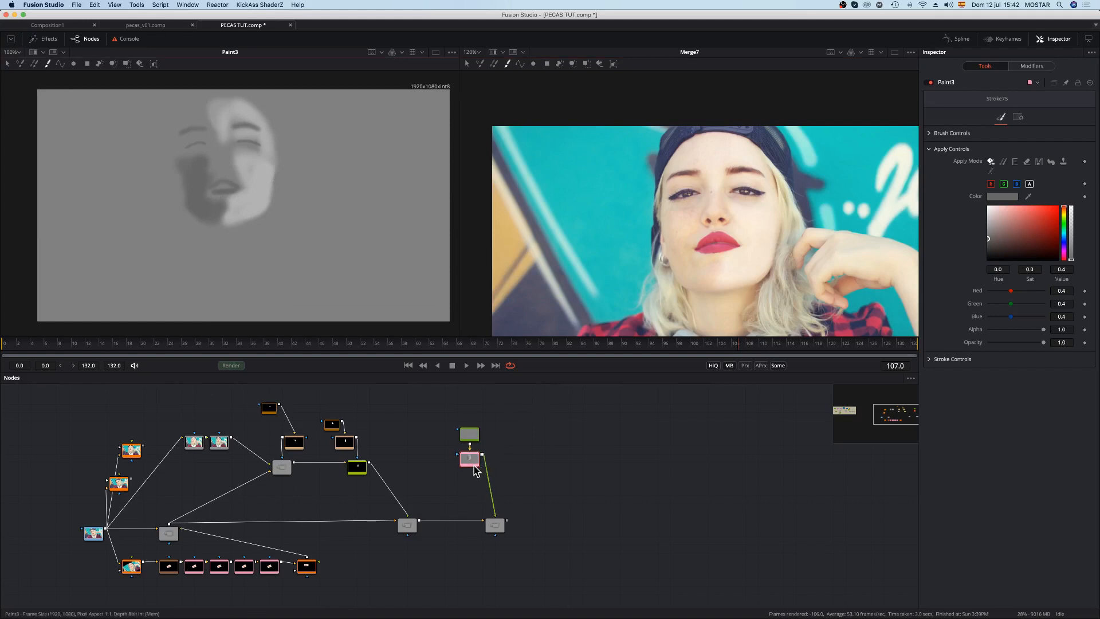
Step: View PlanarTracker3, create a Planar Transform from it, and insert the transform between Paint3 and Merge7
click(133, 451)
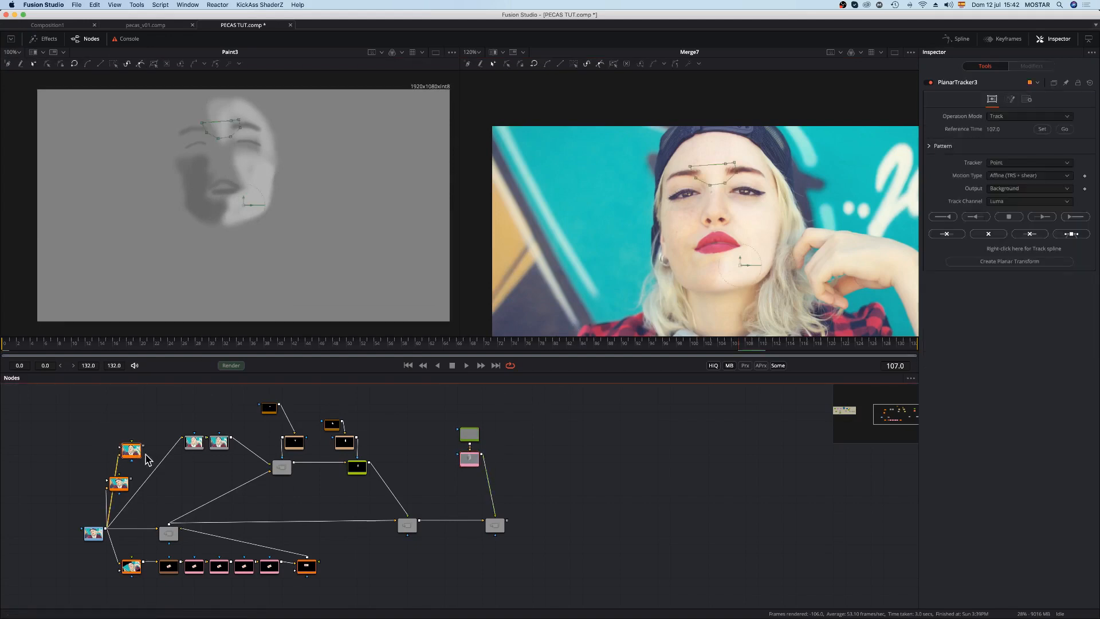
key(1)
click(1022, 266)
drag(112, 516, 482, 493)
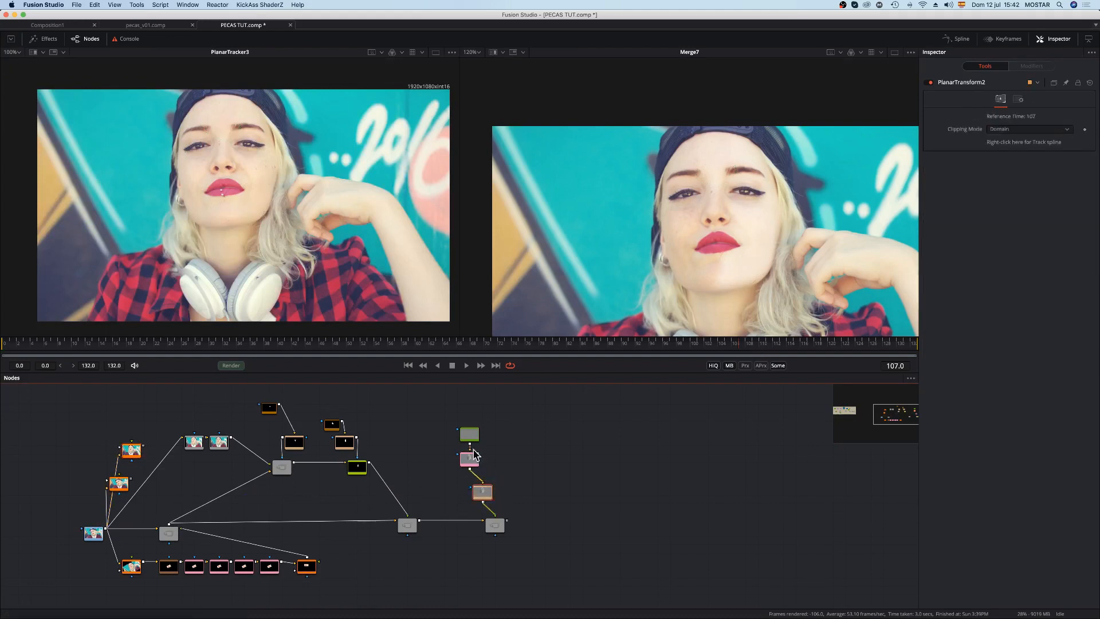
Step: Scrub to frame 43 and, in Paint3, add strokes with colour value 0.6 on the forehead, nose bridge and image-right cheek
click(493, 524)
click(747, 343)
drag(773, 344, 621, 342)
drag(421, 355, 193, 355)
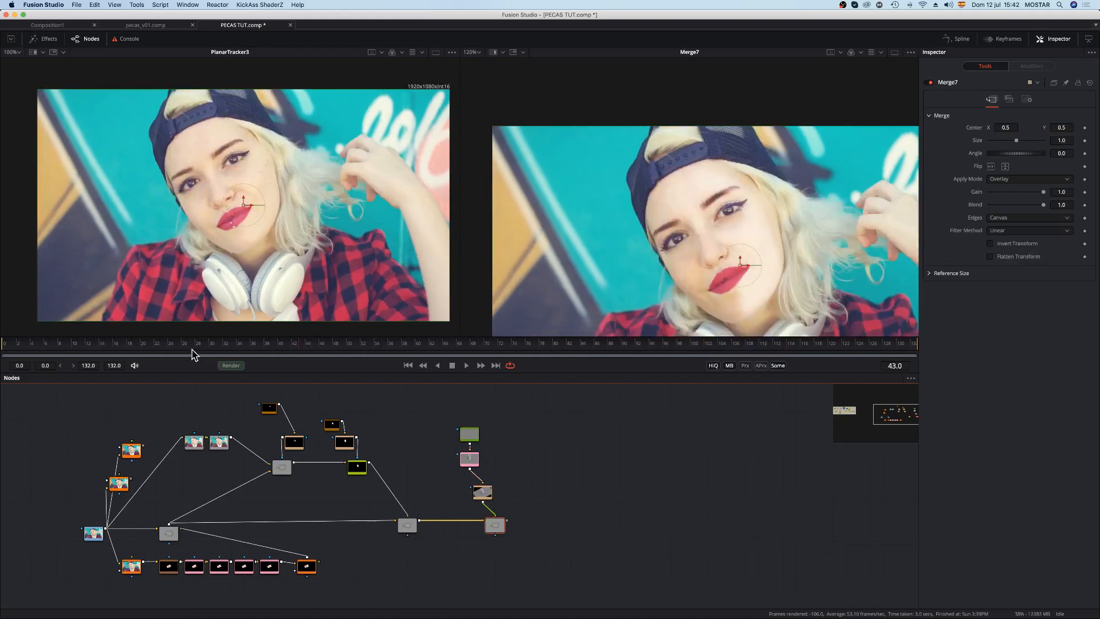
click(470, 458)
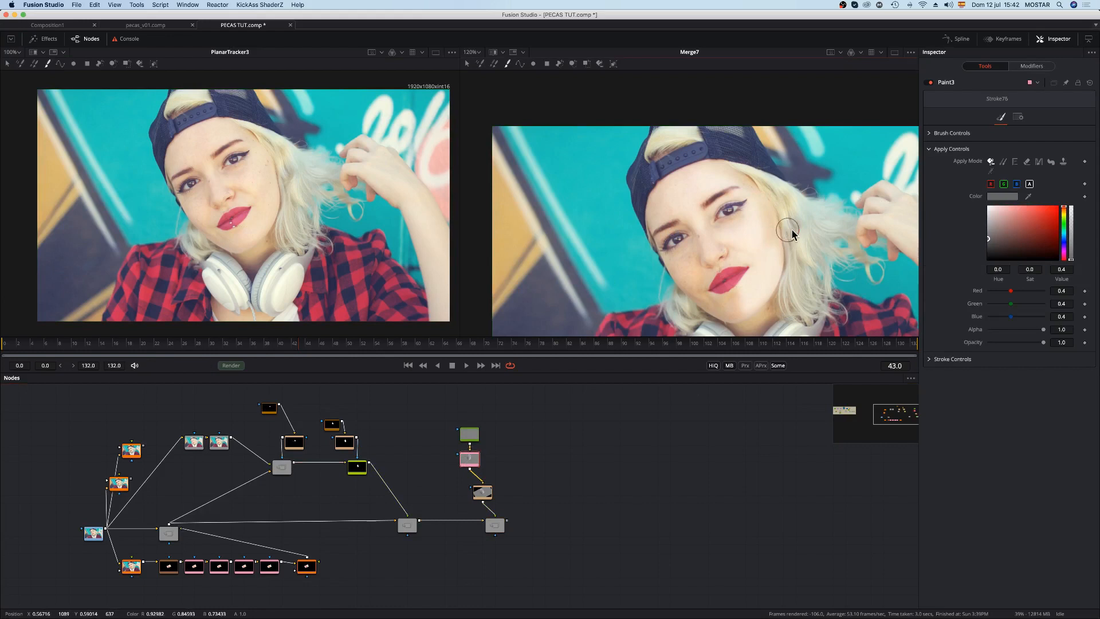
click(1060, 269)
text(0.6)
key(Tab)
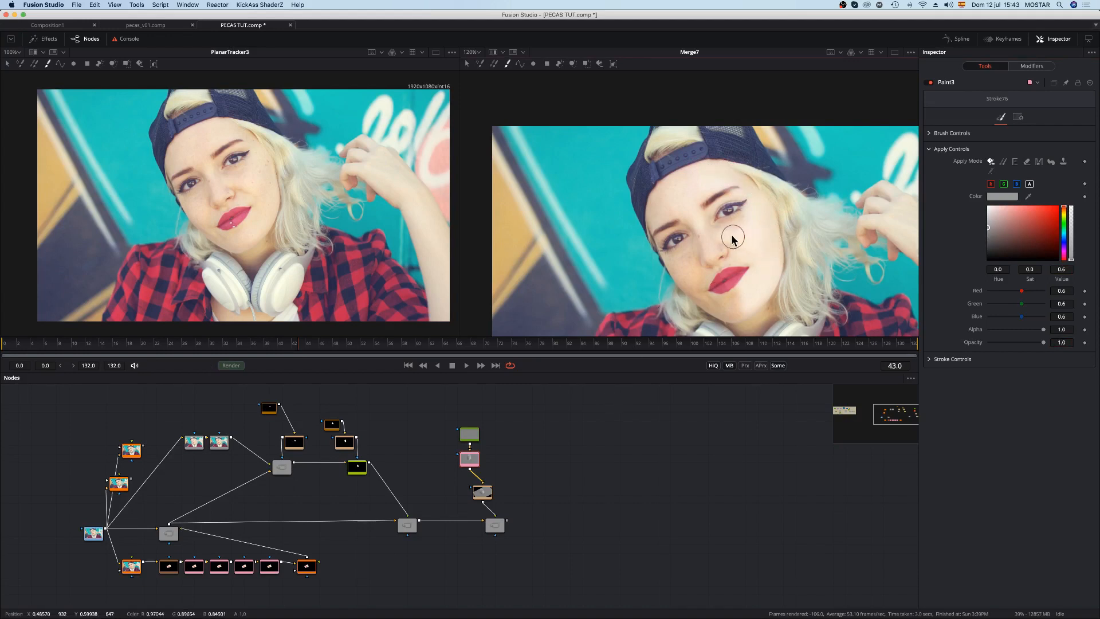
mouse_move(704, 219)
mouse_down()
mouse_move(744, 223)
mouse_move(724, 227)
mouse_move(741, 220)
mouse_move(724, 280)
mouse_move(712, 243)
mouse_move(733, 255)
mouse_up()
click(756, 242)
Step: Set the stroke colour value to 0.3 and paint darker shading on the image-left cheek and brow area in Paint3
click(1063, 269)
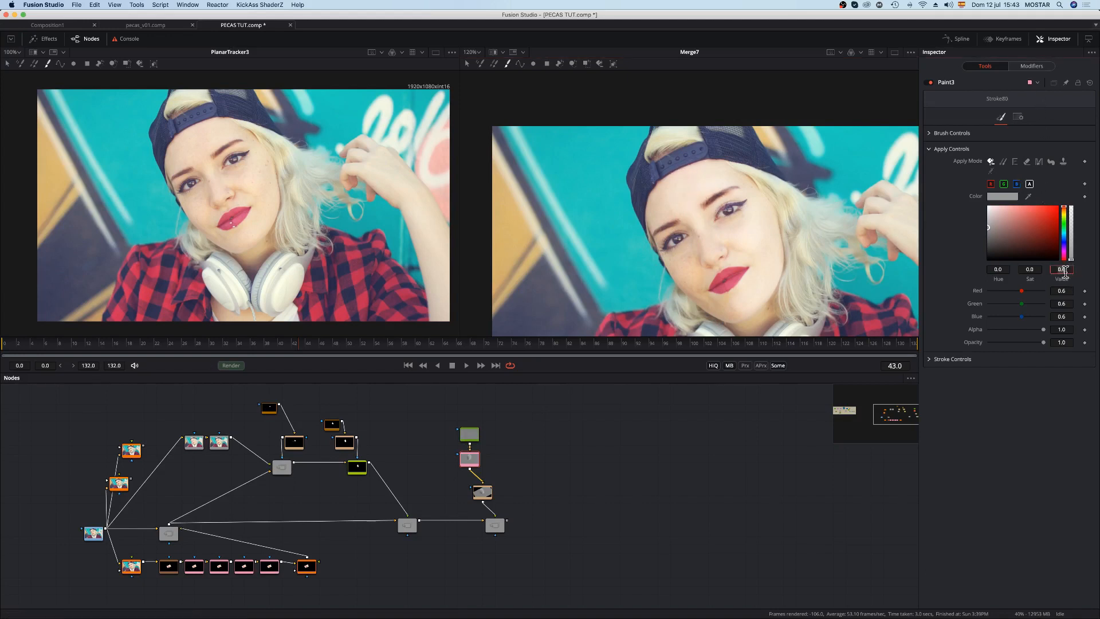
text(0.3)
key(Tab)
mouse_move(697, 251)
mouse_down()
mouse_move(699, 280)
mouse_move(695, 248)
mouse_move(699, 264)
mouse_up()
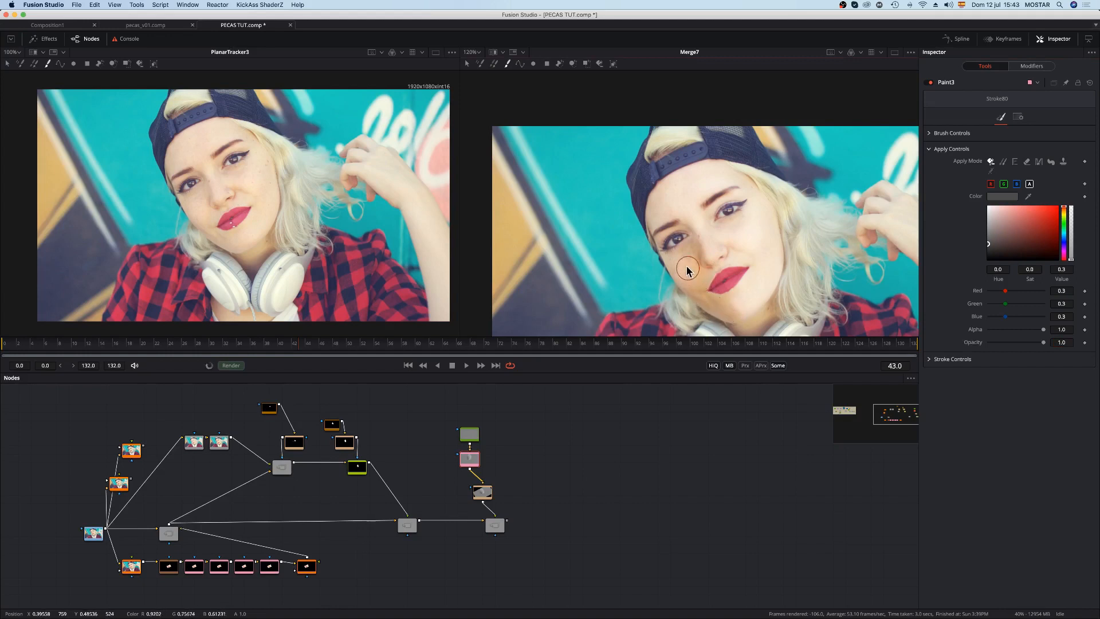
click(694, 269)
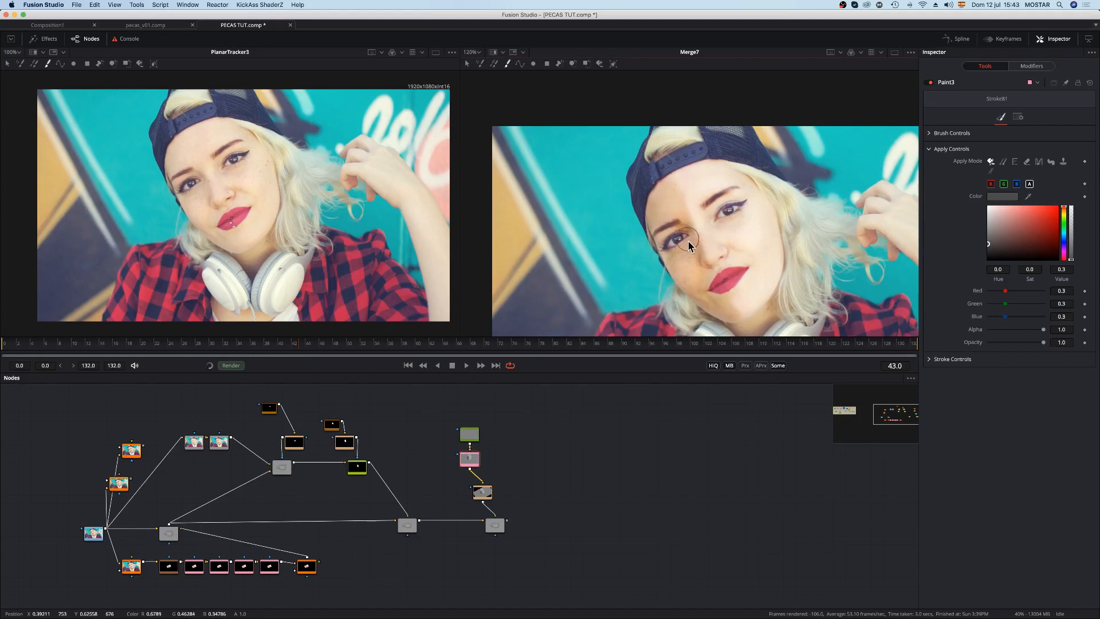
click(682, 225)
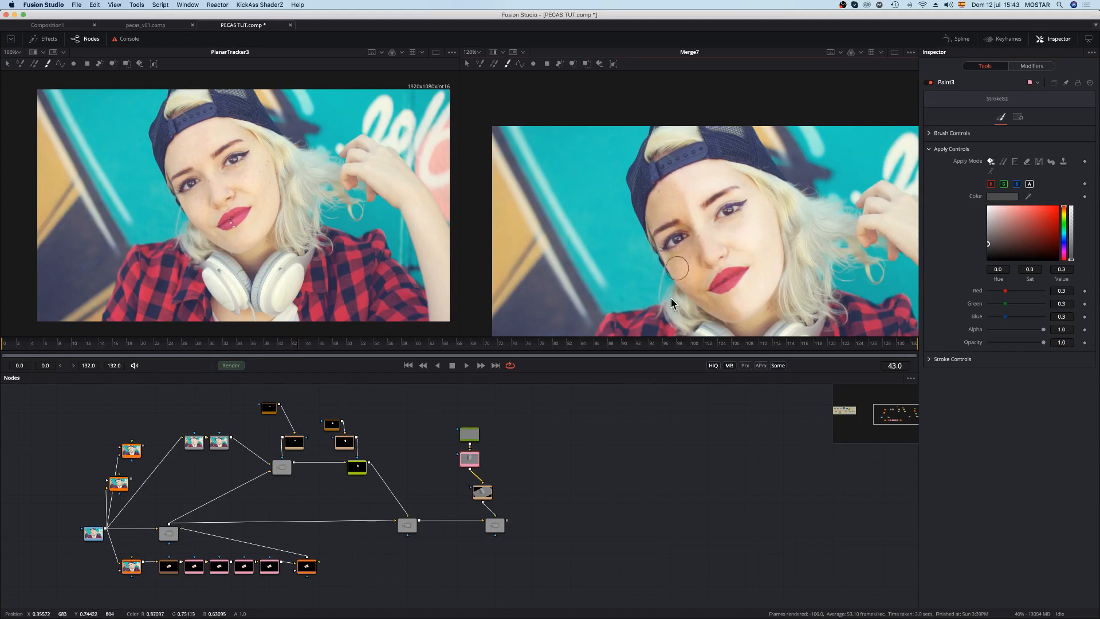
Step: Go to frame 99 and paint more shading with colour value 0.3 on the image-left side of the face in Paint3
click(723, 347)
click(688, 169)
click(676, 177)
click(687, 269)
click(703, 253)
click(693, 238)
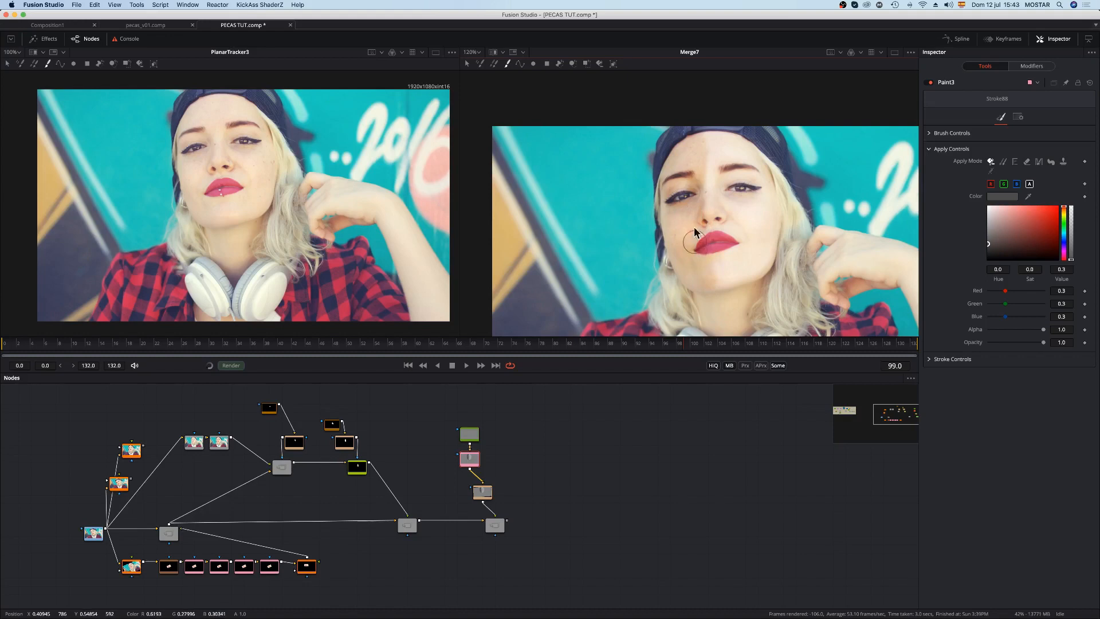
Step: View Paint3 beside the composite and reduce the Blend of Merge7 to 0.433
key(1)
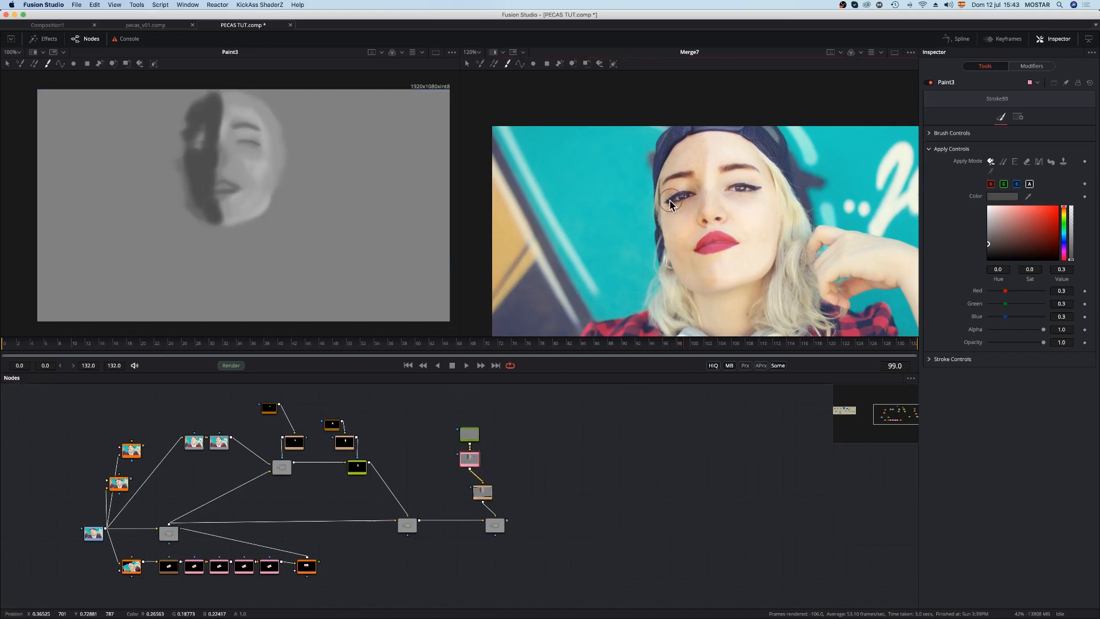
click(496, 523)
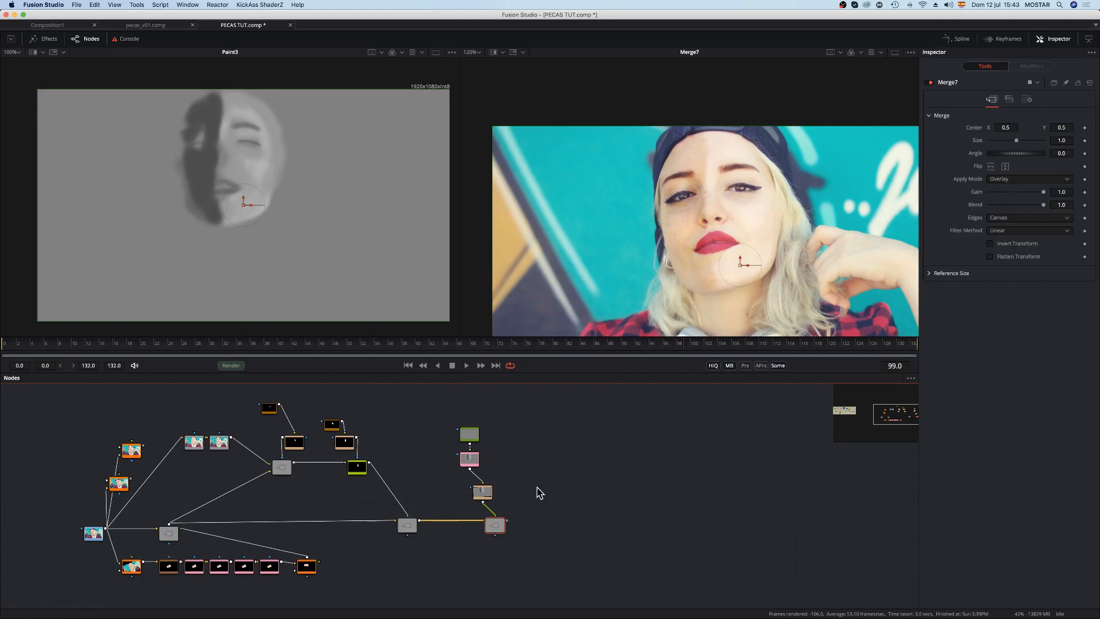
drag(1037, 205, 1013, 212)
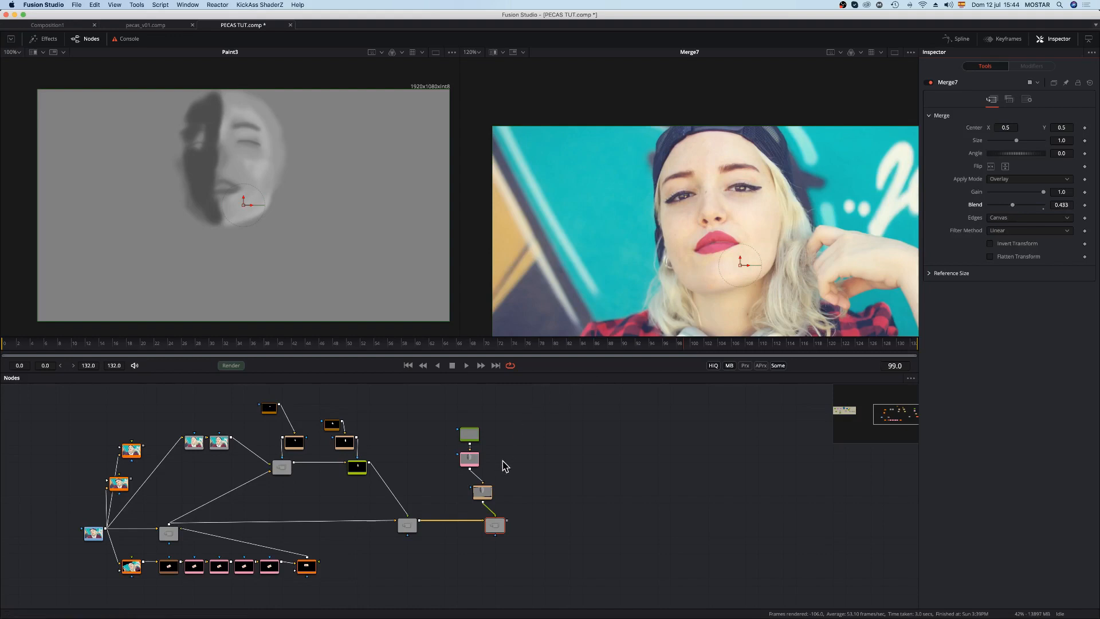
Step: In Paint3, set an orange stroke colour with hue 0.08, saturation 0.669 and value 0.7, and paint the image-left cheek and forehead
click(470, 460)
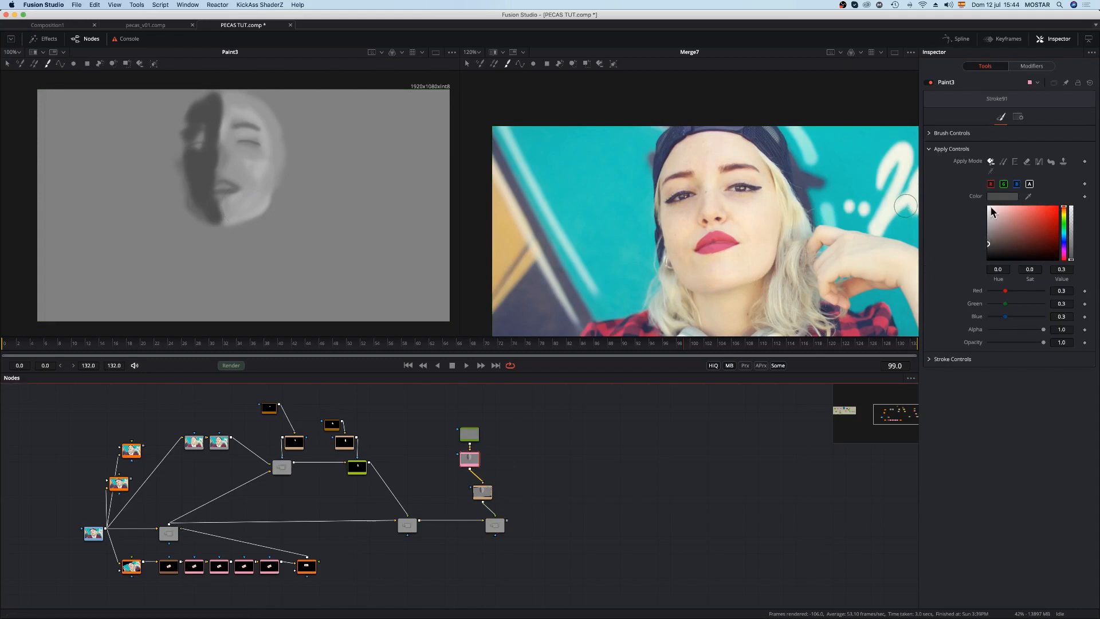
drag(1065, 232, 1034, 207)
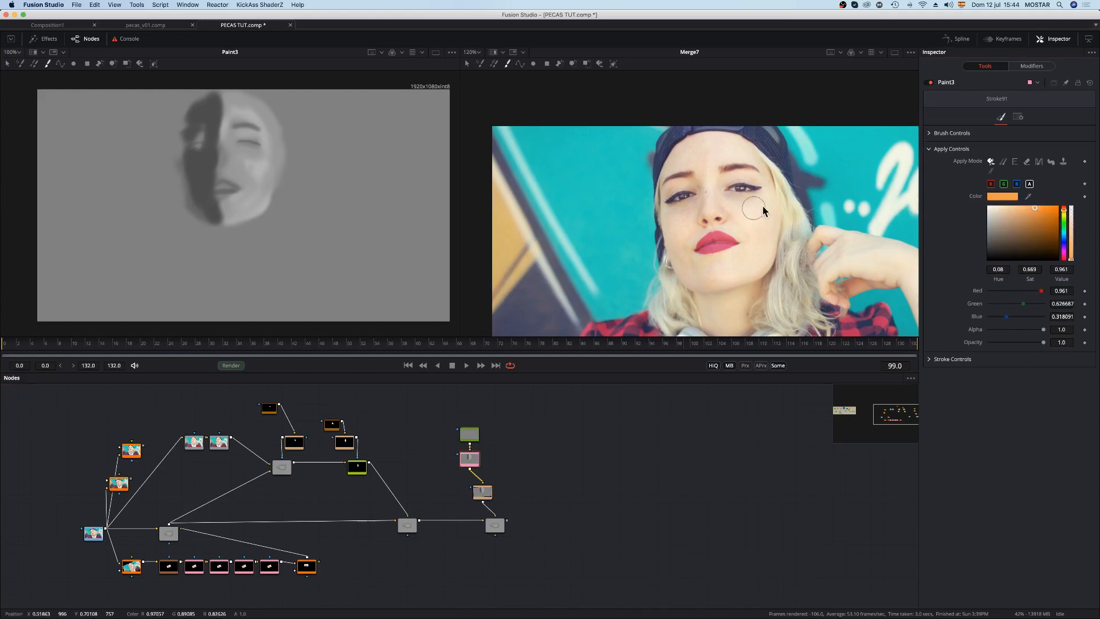
click(1070, 269)
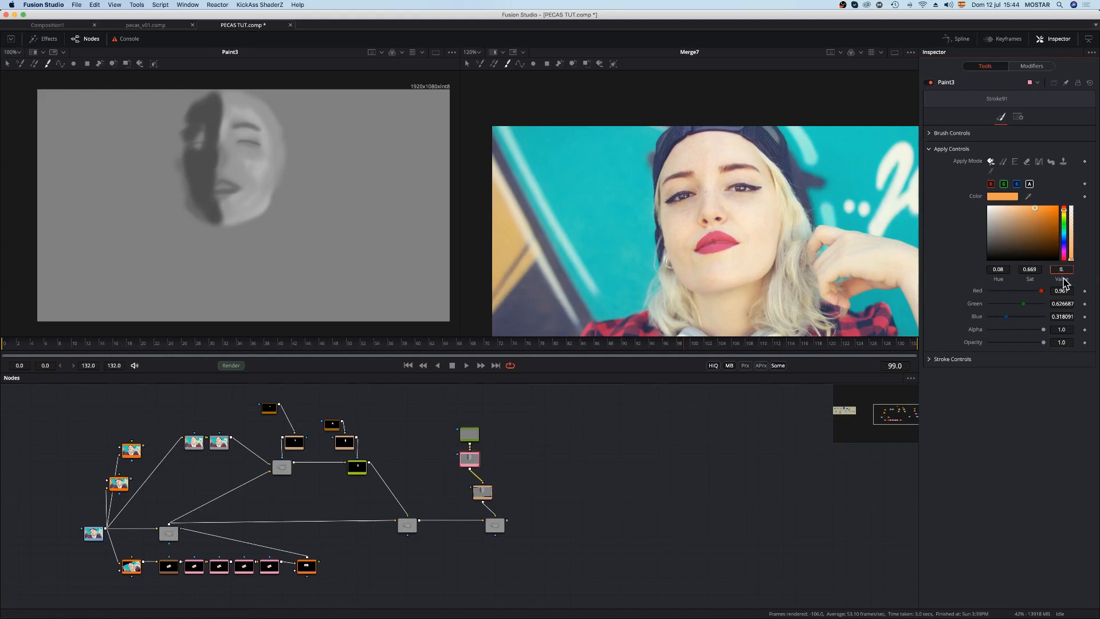
key(Tab)
mouse_move(664, 218)
mouse_down()
mouse_move(658, 225)
mouse_move(674, 228)
mouse_move(690, 283)
mouse_move(688, 212)
mouse_move(678, 241)
mouse_move(689, 266)
mouse_move(679, 230)
mouse_move(690, 213)
mouse_move(685, 276)
mouse_move(698, 271)
mouse_move(682, 241)
mouse_move(703, 206)
mouse_move(674, 215)
mouse_up()
mouse_move(694, 158)
mouse_down()
mouse_move(666, 188)
mouse_move(688, 172)
mouse_move(699, 189)
mouse_move(707, 140)
mouse_up()
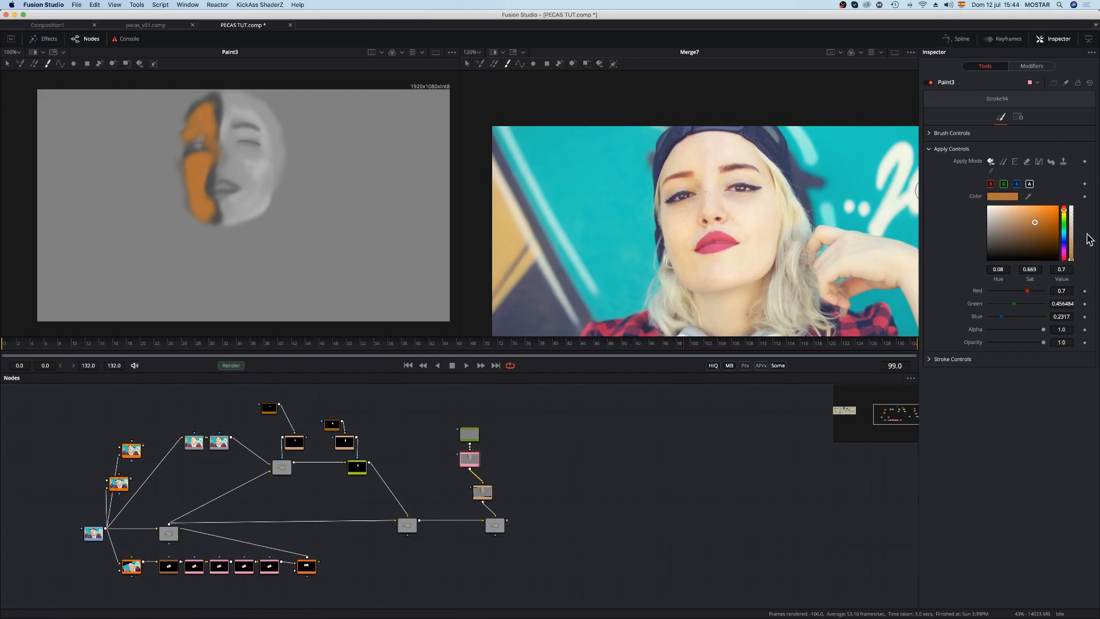
Step: Set a blue stroke colour with hue 0.624, saturation 0.729, value 0.6 and opacity 0.402, and paint the image-right face and the neck
mouse_move(1036, 225)
mouse_down()
mouse_move(1062, 211)
mouse_move(1066, 238)
mouse_move(1039, 209)
mouse_up()
click(1067, 269)
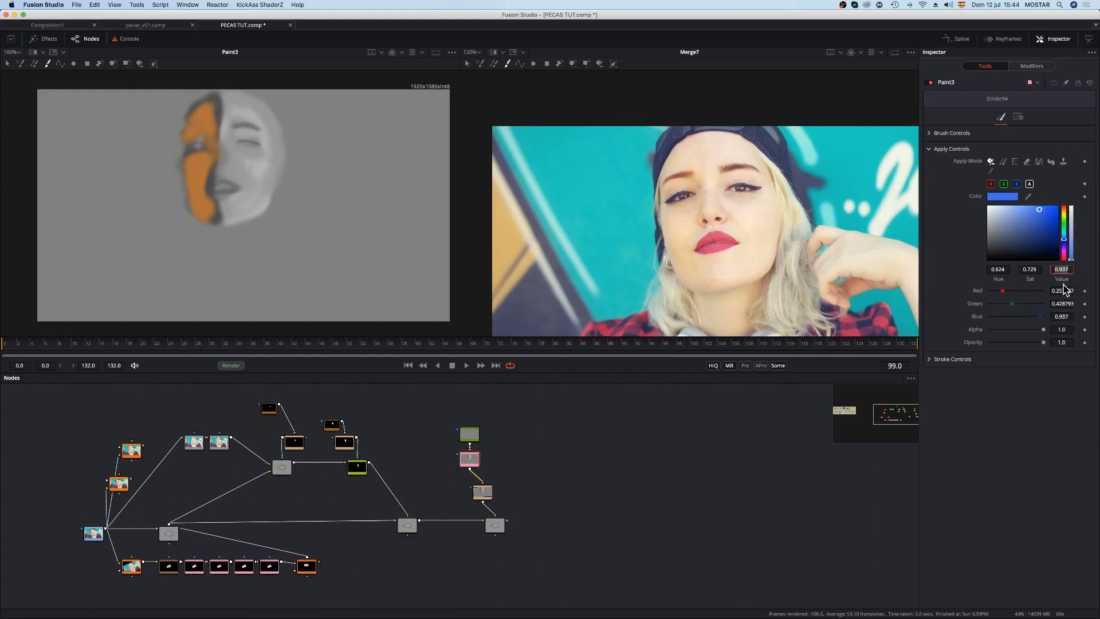
text(0.6)
key(Tab)
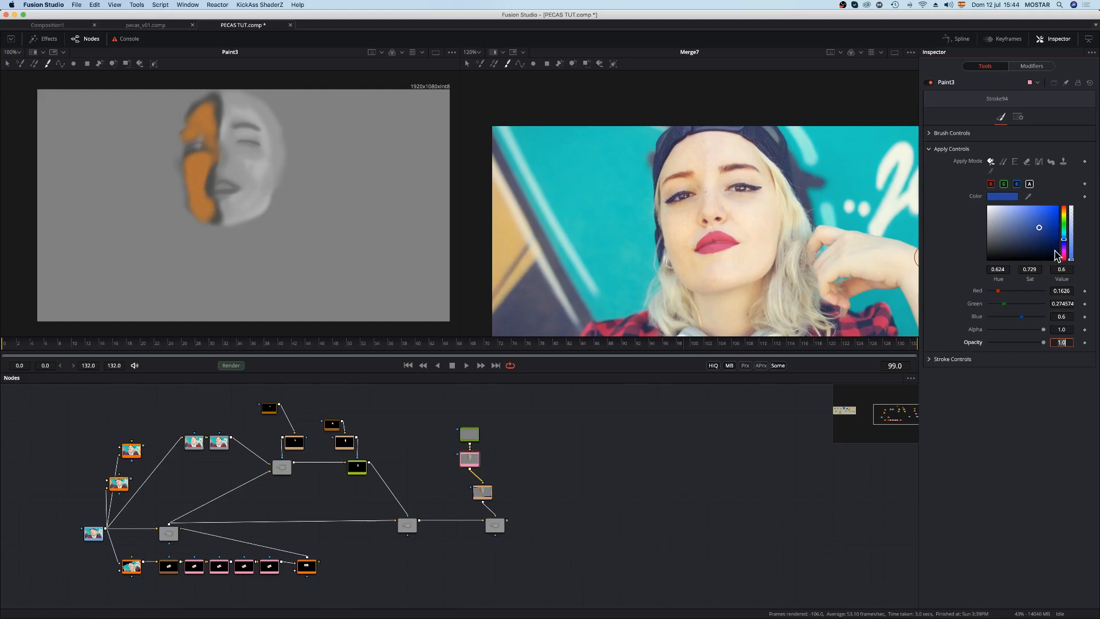
drag(1043, 343, 1011, 343)
mouse_move(738, 220)
mouse_down()
mouse_move(726, 271)
mouse_move(747, 258)
mouse_move(767, 219)
mouse_move(719, 266)
mouse_move(748, 266)
mouse_move(713, 278)
mouse_move(720, 257)
mouse_move(755, 253)
mouse_move(747, 271)
mouse_move(760, 262)
mouse_move(757, 230)
mouse_move(723, 203)
mouse_move(761, 207)
mouse_move(760, 229)
mouse_move(764, 177)
mouse_move(729, 148)
mouse_move(711, 190)
mouse_move(710, 149)
mouse_move(737, 151)
mouse_move(721, 145)
mouse_move(714, 167)
mouse_move(729, 154)
mouse_move(716, 156)
mouse_move(733, 156)
mouse_move(713, 146)
mouse_move(758, 161)
mouse_move(738, 150)
mouse_move(767, 176)
mouse_move(770, 210)
mouse_move(773, 197)
mouse_move(751, 273)
mouse_move(763, 251)
mouse_move(742, 270)
mouse_move(751, 252)
mouse_move(724, 258)
mouse_move(732, 302)
mouse_move(748, 286)
mouse_move(744, 303)
mouse_move(734, 317)
mouse_move(721, 295)
mouse_move(702, 307)
mouse_move(737, 319)
mouse_move(759, 260)
mouse_up()
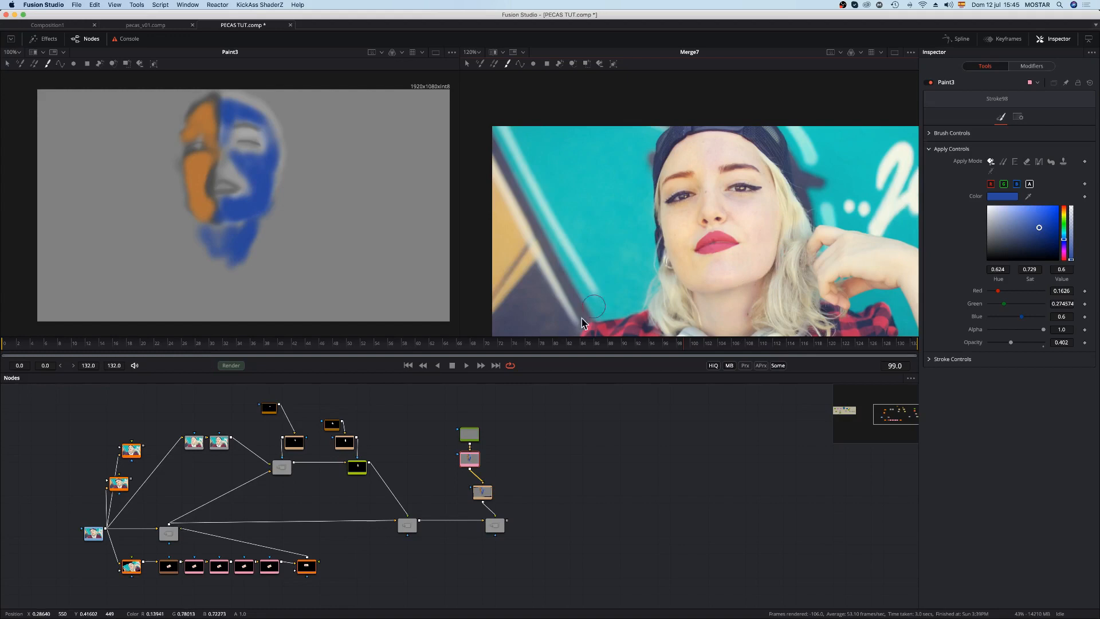
Step: Reduce the Blend of Merge7 to 0.071 and check the tinted shading at several frames along the timeline
click(480, 344)
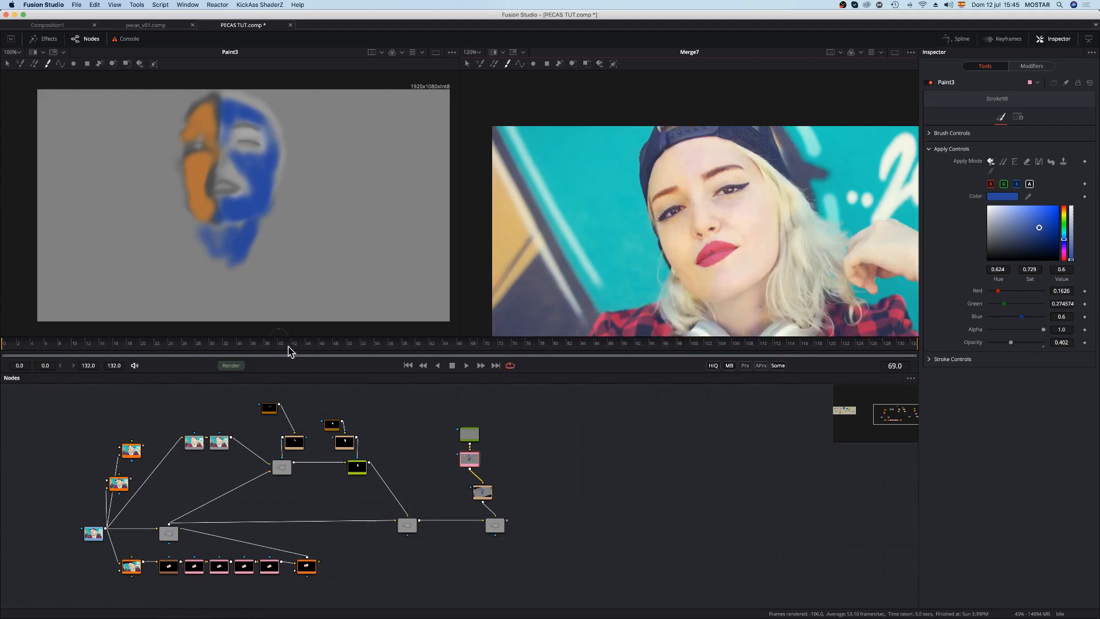
drag(122, 343, 85, 345)
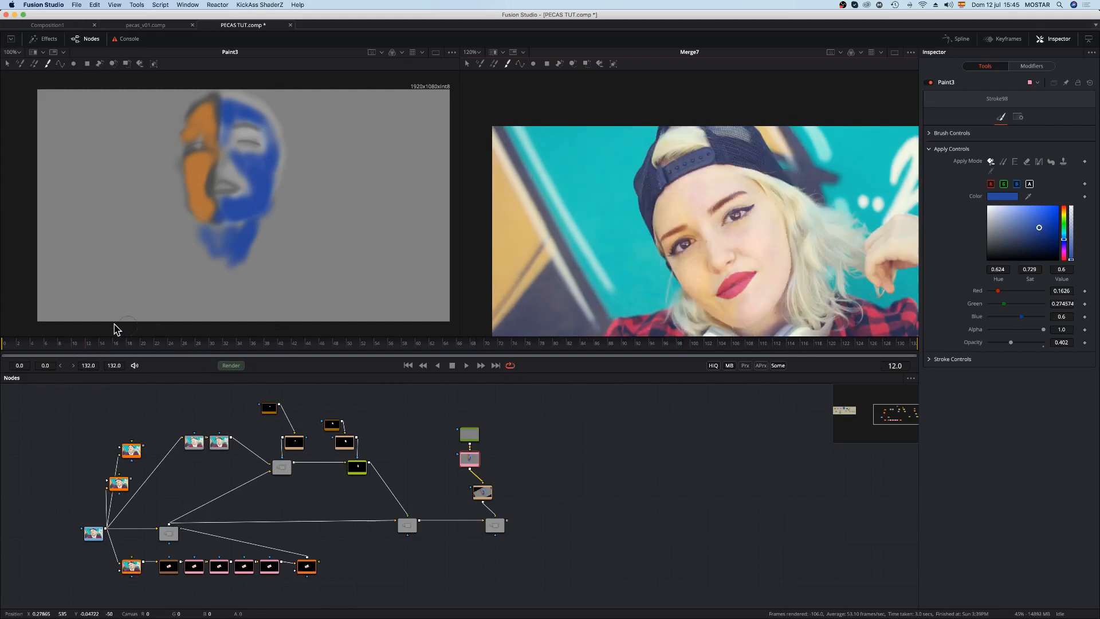
mouse_move(696, 182)
mouse_down()
mouse_move(737, 183)
mouse_move(708, 186)
mouse_up()
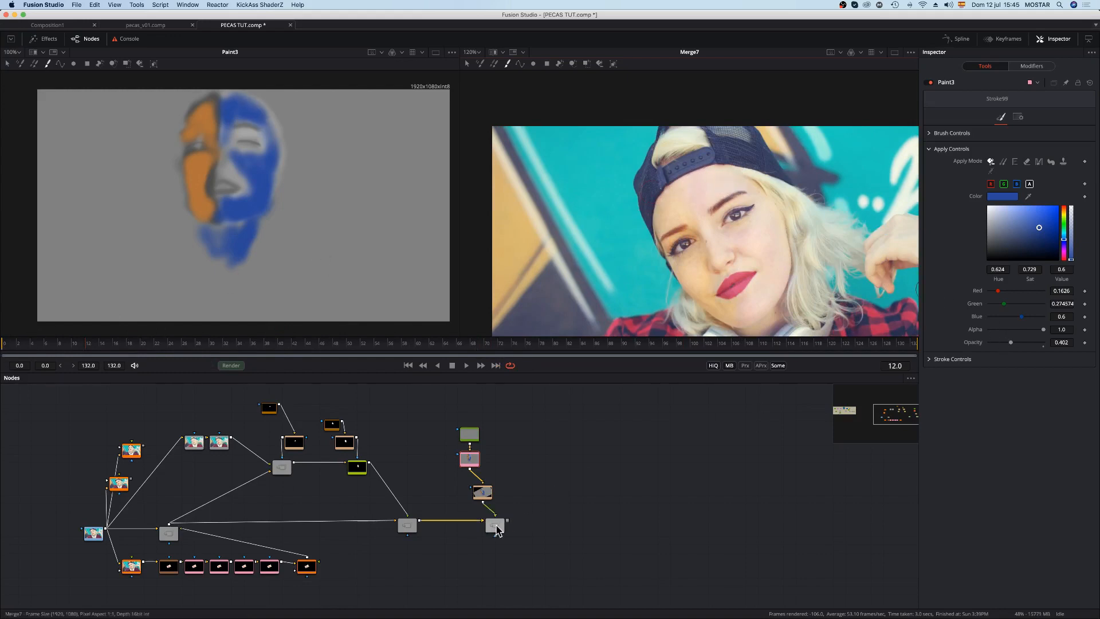
click(494, 525)
drag(1011, 205, 993, 205)
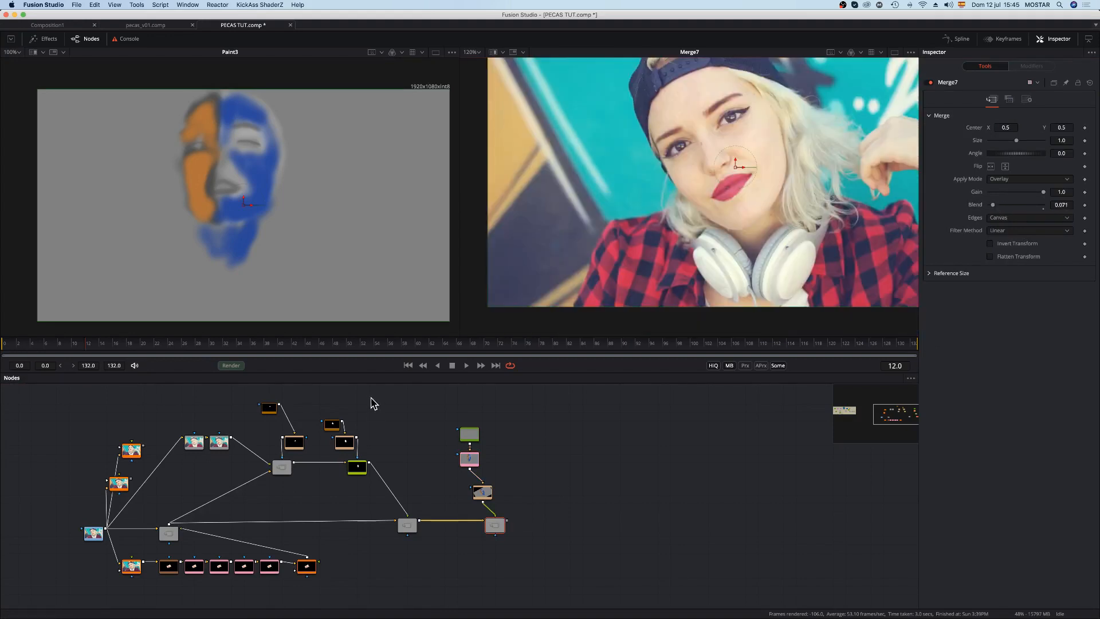
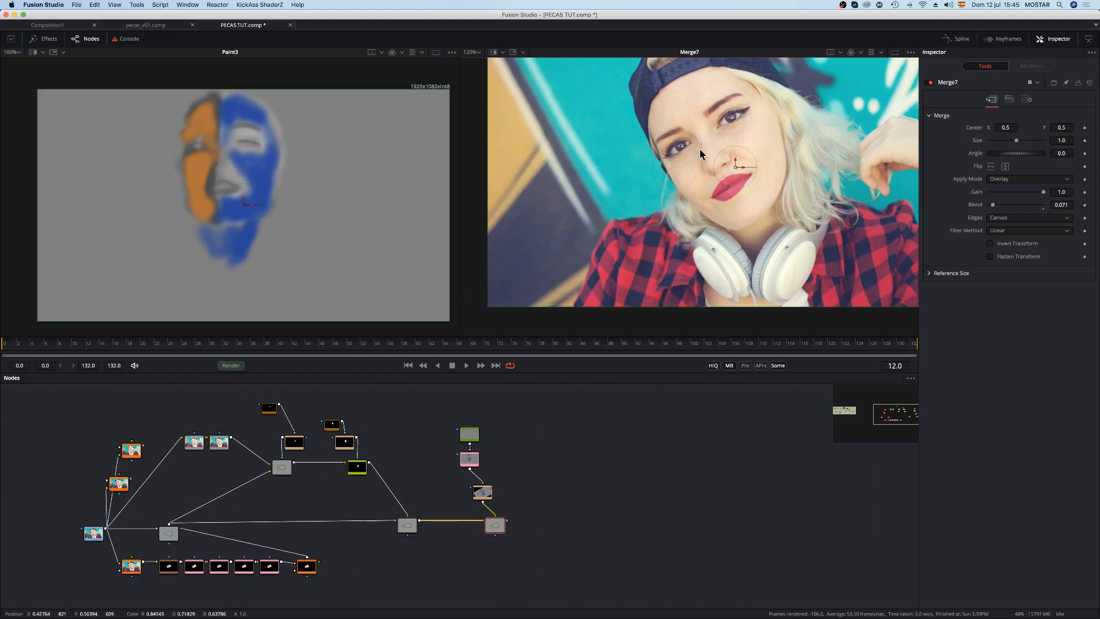
click(532, 344)
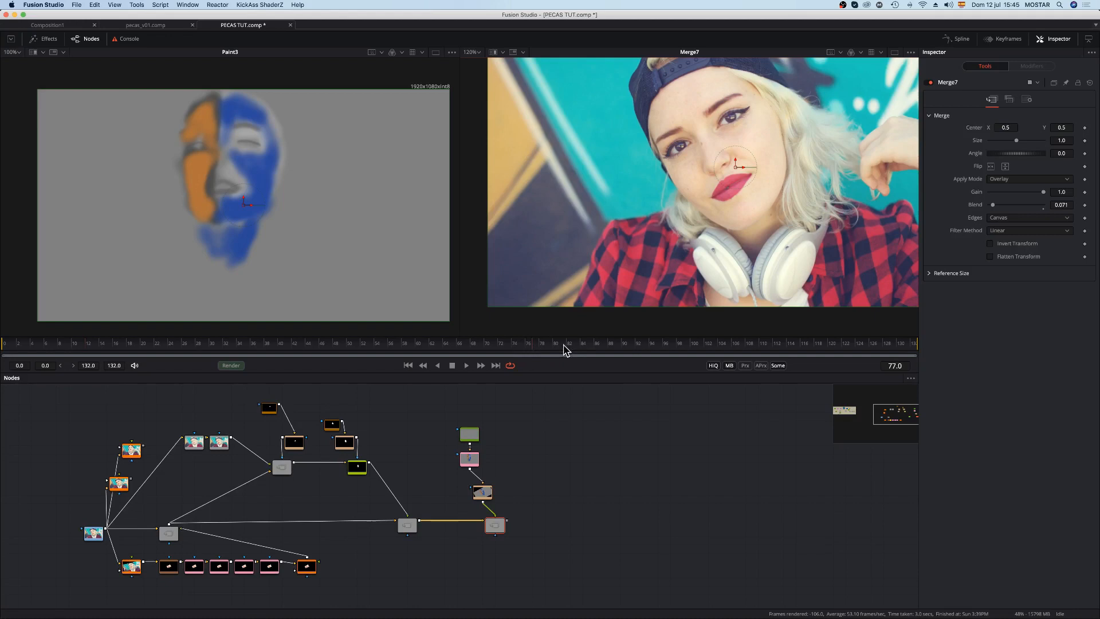
click(656, 349)
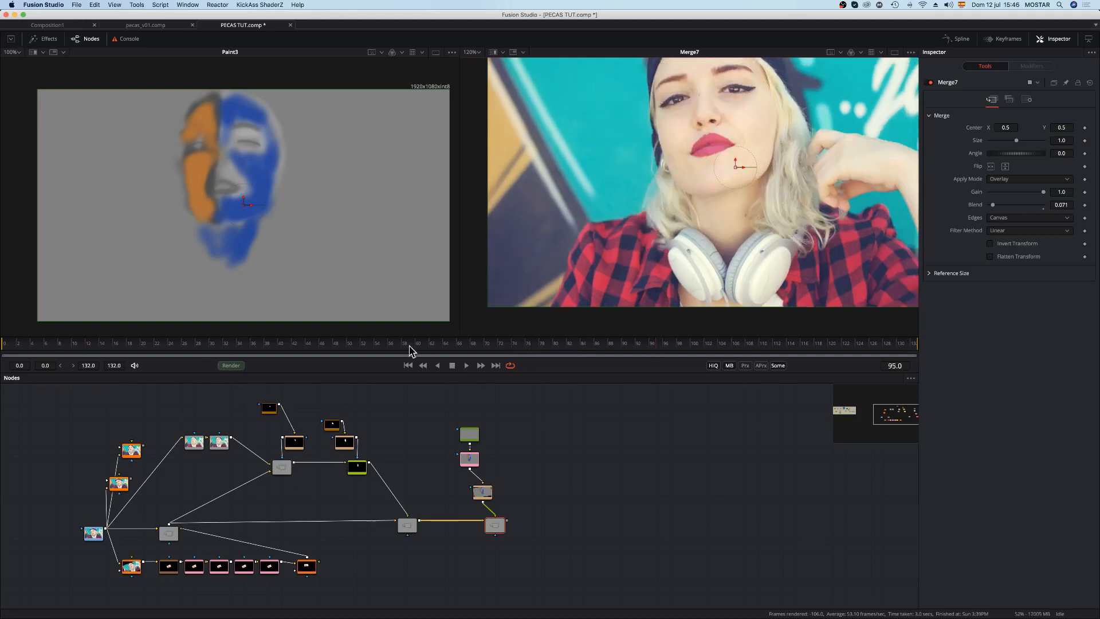
click(431, 347)
drag(90, 347, 13, 347)
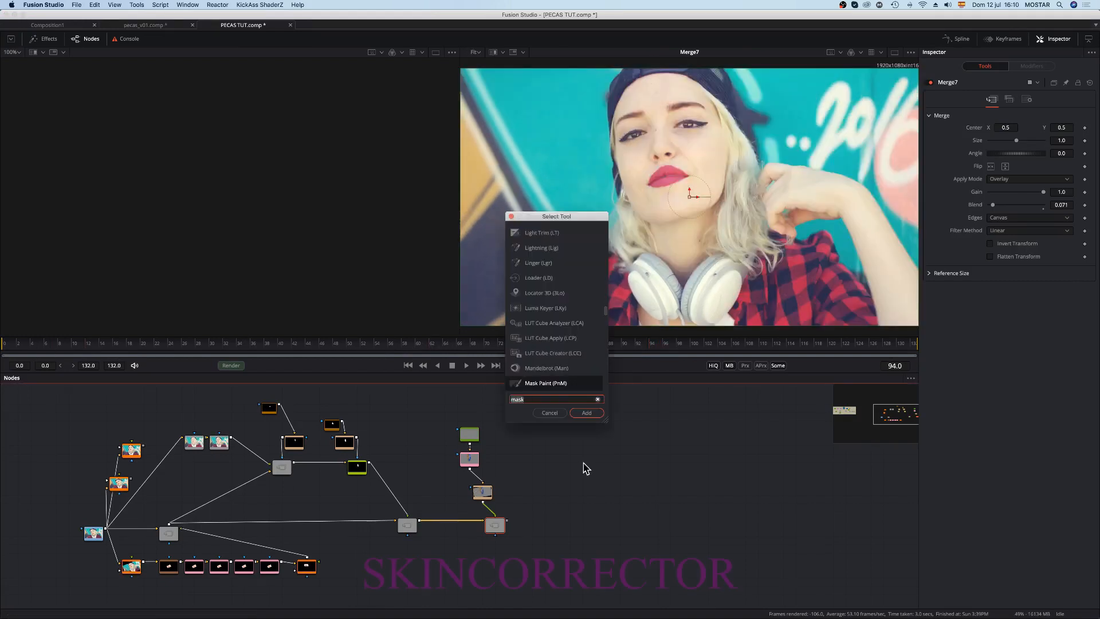
Step: Add a SkinCorrector node after Merge7 and view it in a single viewer
key(BackSpace)
key(BackSpace)
key(BackSpace)
key(BackSpace)
text(skin)
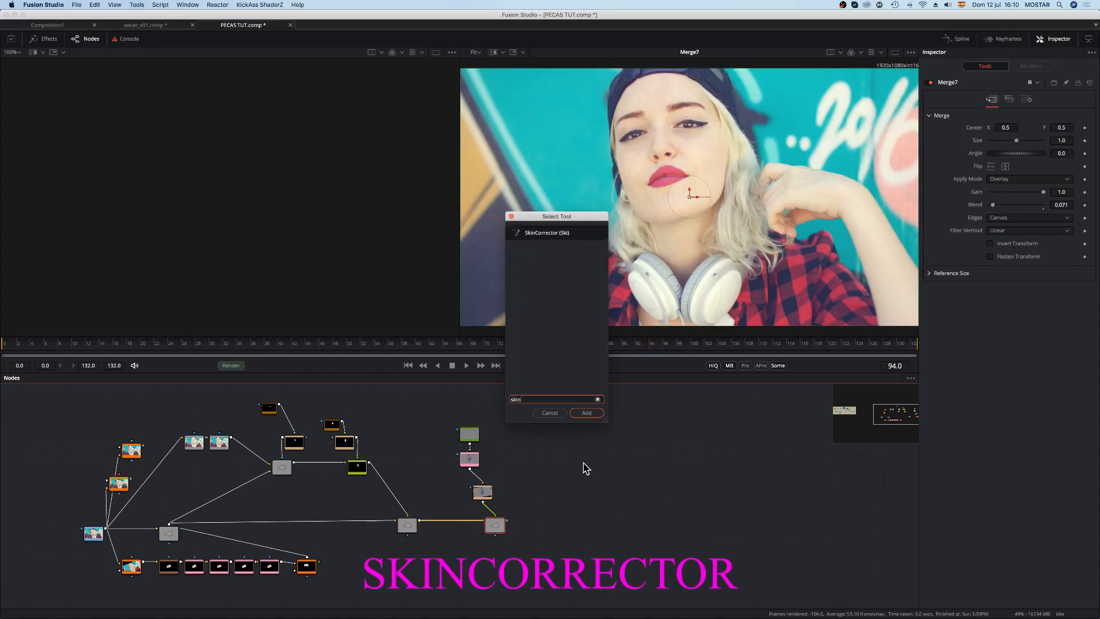
key(Return)
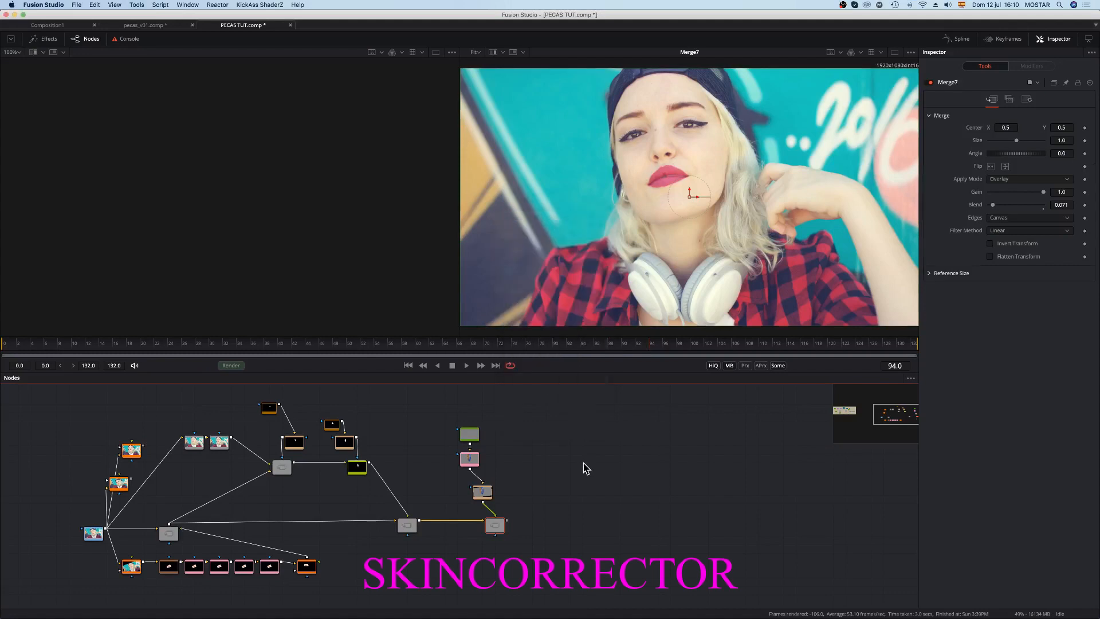
drag(497, 554, 578, 529)
key(2)
click(894, 53)
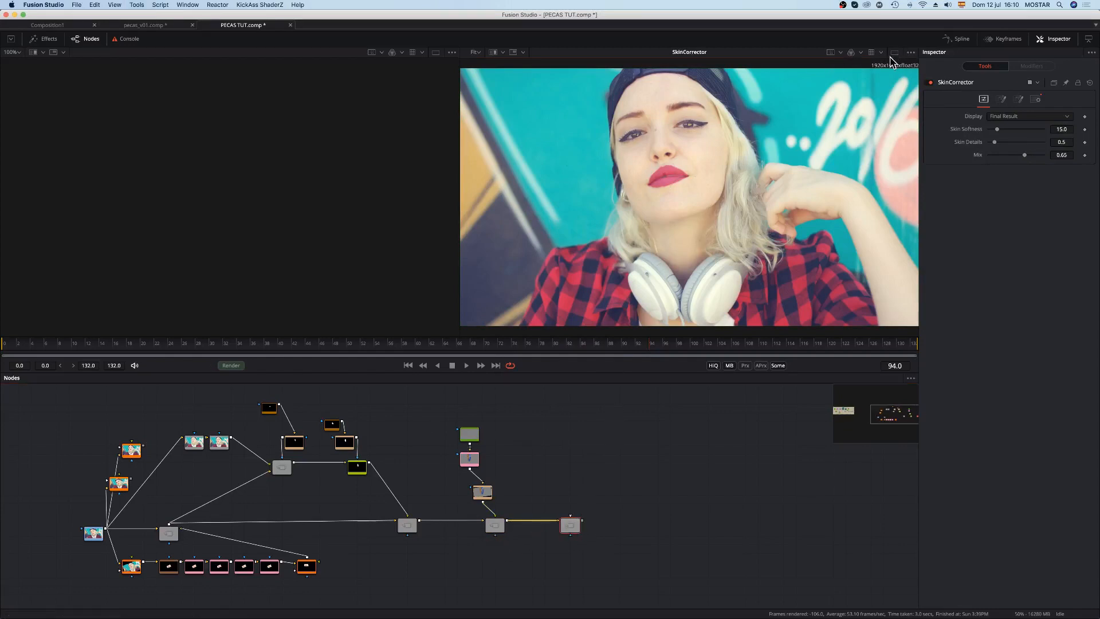
click(893, 53)
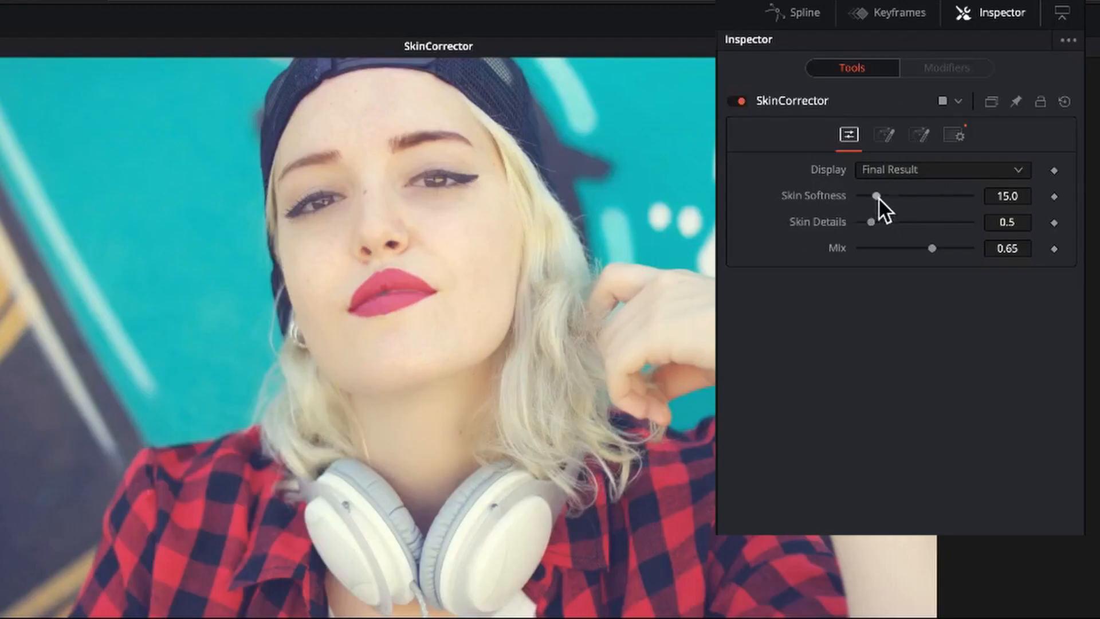
Step: Set the SkinCorrector's Skin Softness to 10.2 and Skin Details to 4.173
drag(878, 197, 931, 220)
mouse_move(940, 221)
mouse_down()
mouse_move(906, 222)
mouse_move(954, 220)
mouse_move(874, 222)
mouse_move(961, 222)
mouse_up()
key(ctrl+z)
drag(875, 196, 878, 200)
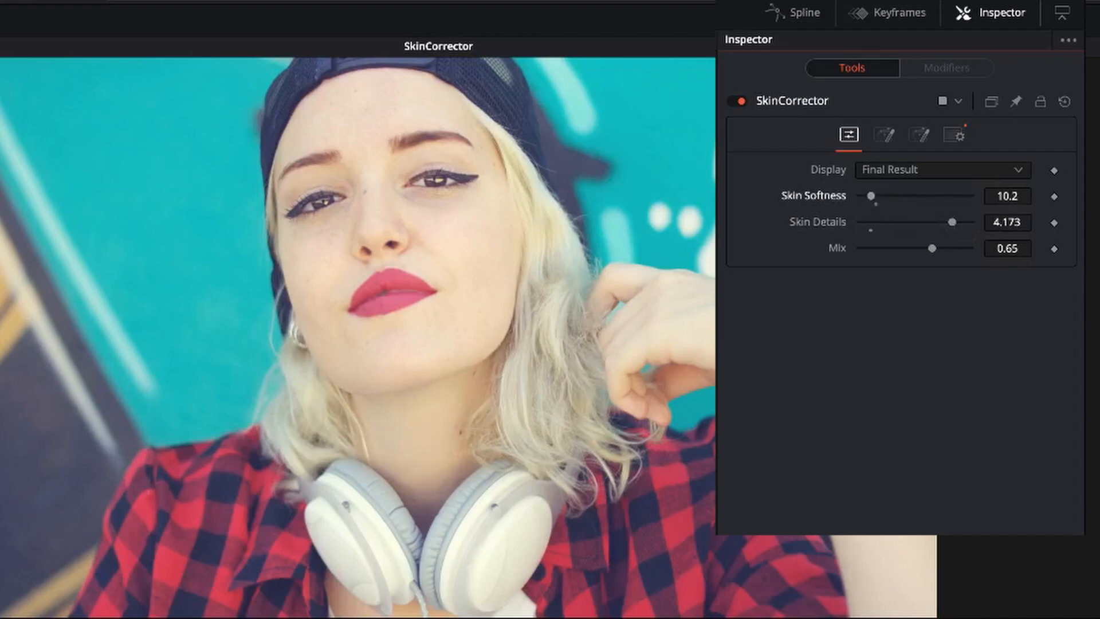
Step: Display the Skin Selection and set its Luminance range to 0.356–1.0, Blur to 7.01 and Contract/Expand to 0.1
click(914, 167)
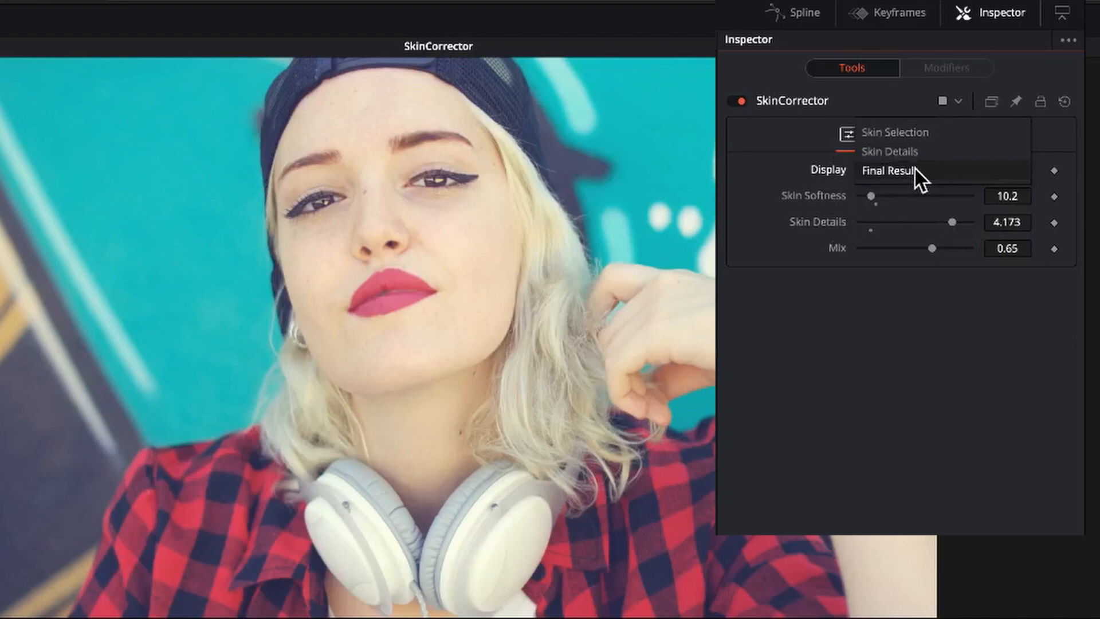
click(940, 133)
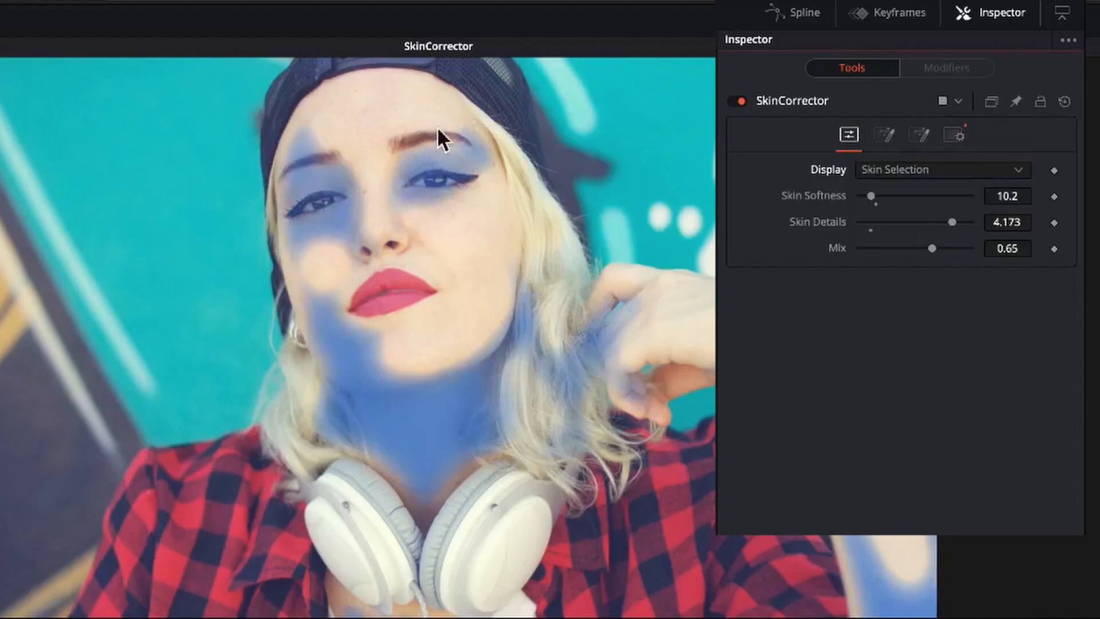
click(884, 134)
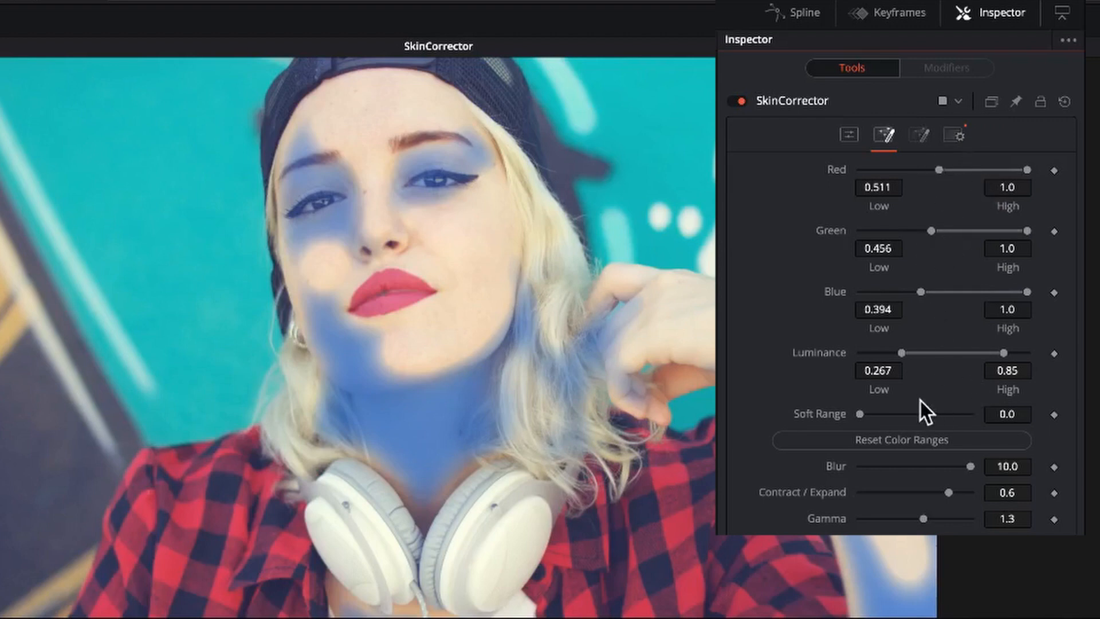
drag(943, 351, 1025, 344)
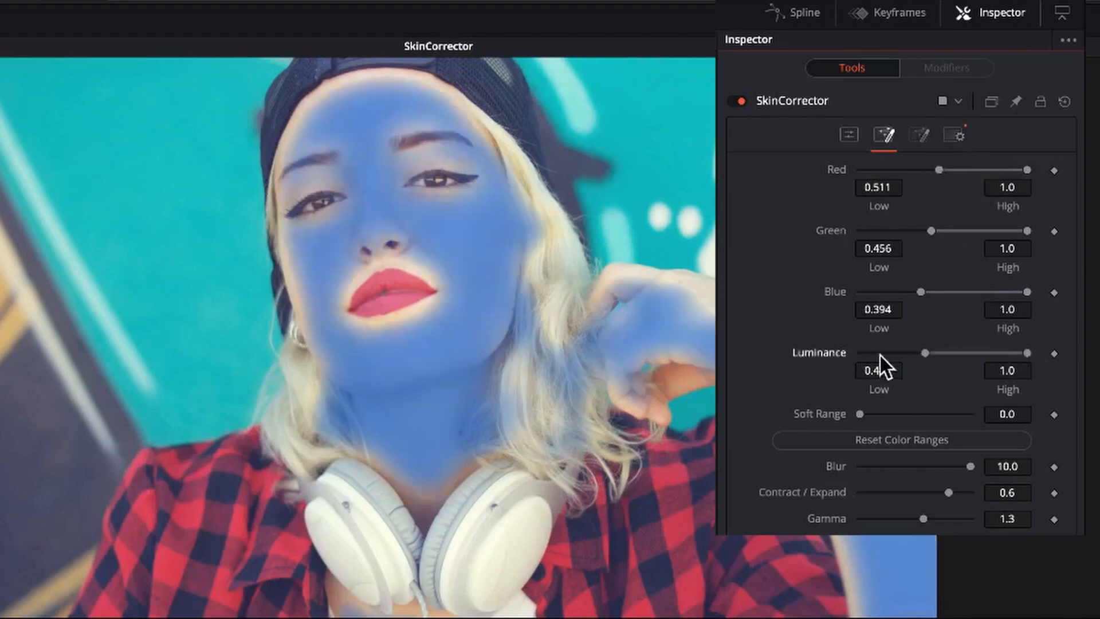
mouse_move(911, 352)
mouse_down()
mouse_move(888, 352)
mouse_move(916, 350)
mouse_up()
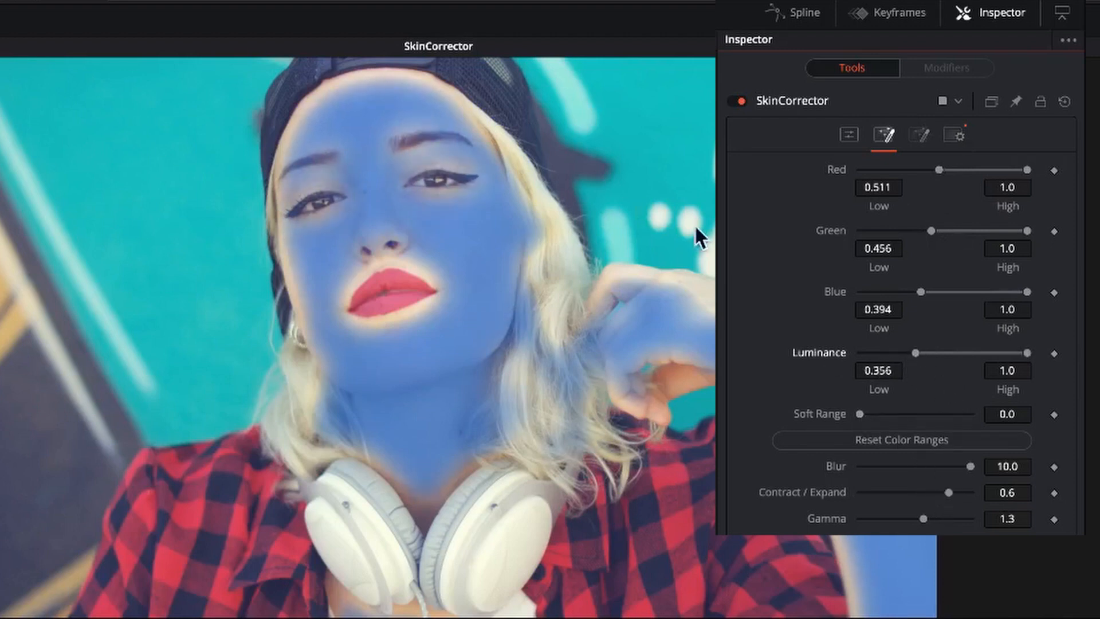
drag(976, 473, 920, 492)
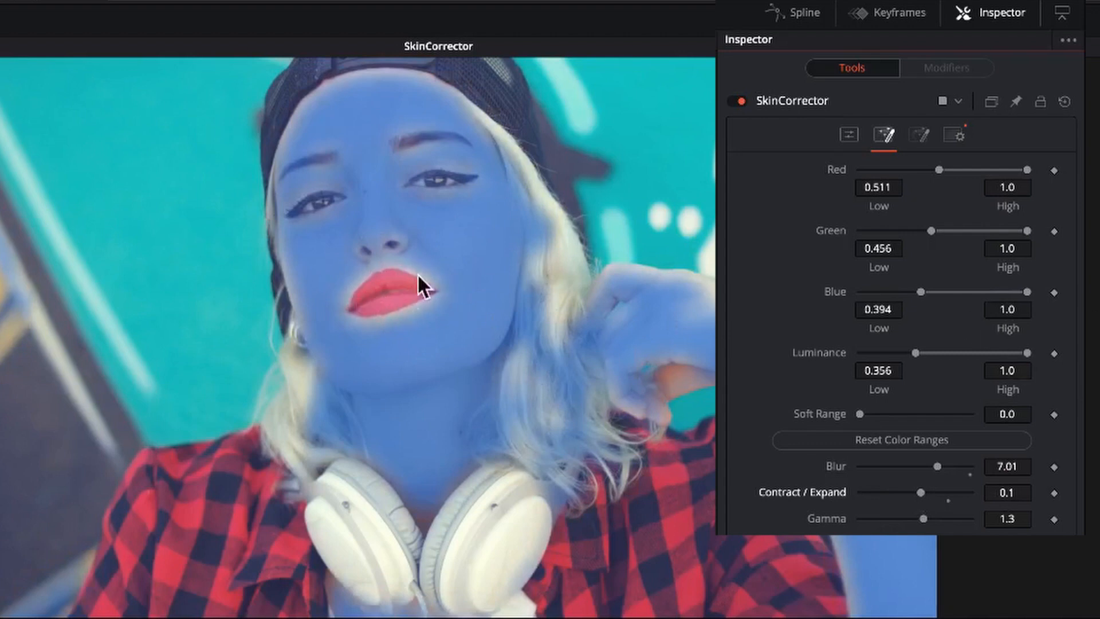
mouse_move(970, 170)
mouse_down()
mouse_move(896, 169)
mouse_move(974, 173)
mouse_up()
Step: Display the Final Result and set Skin Softness to 15.7, Skin Details to 5.0 and Mix to 0.543, then move the SkinCorrector node closer to Merge7
click(849, 135)
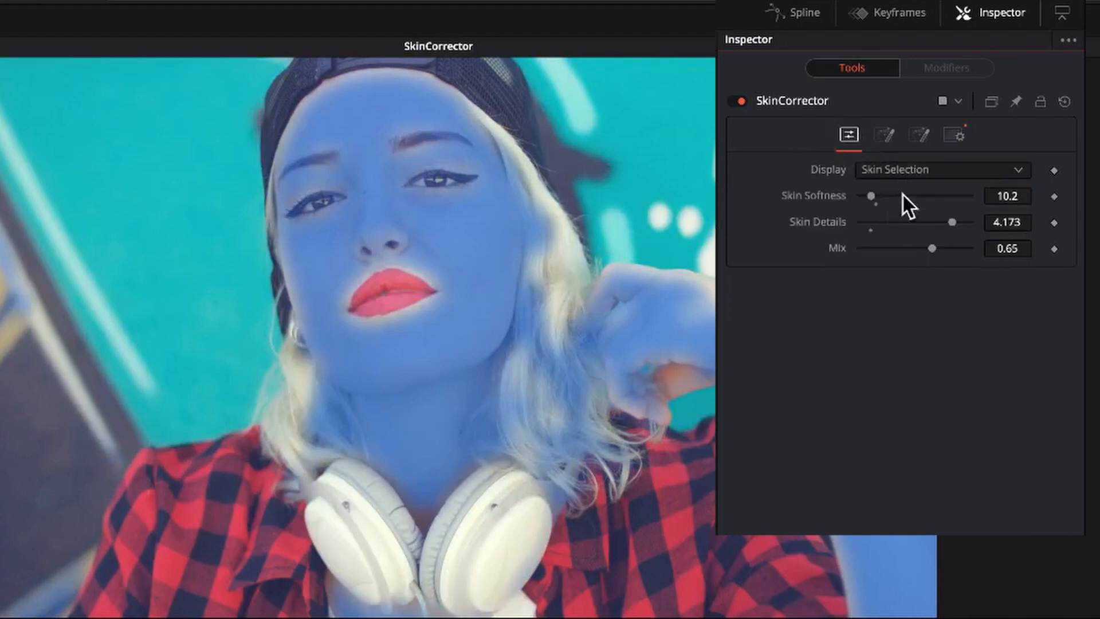
click(891, 168)
click(889, 208)
drag(951, 222, 976, 221)
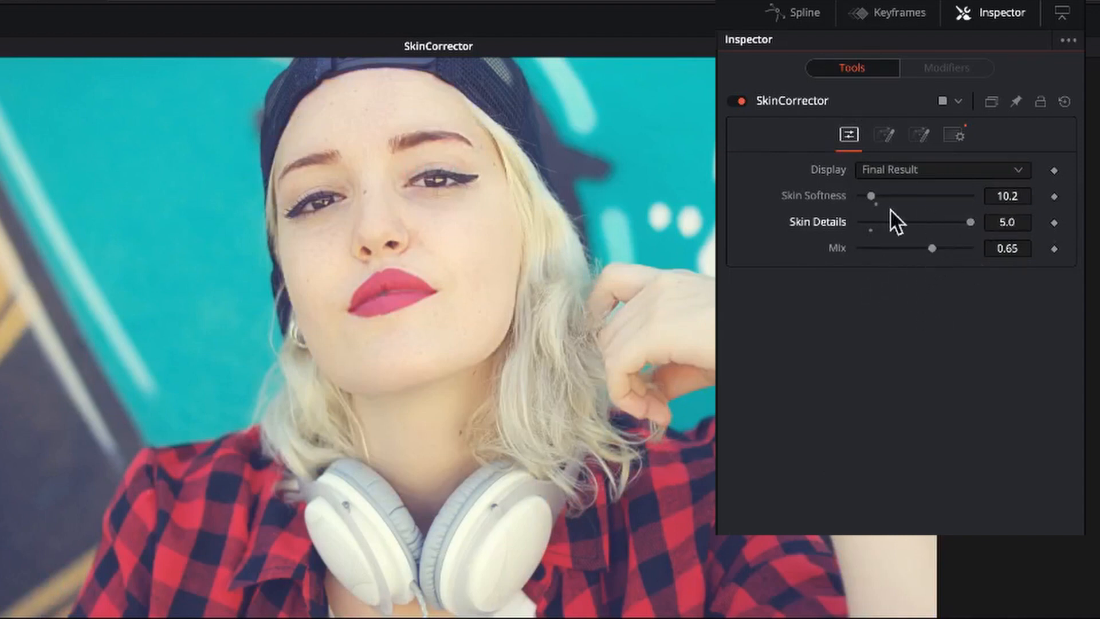
drag(931, 249, 906, 246)
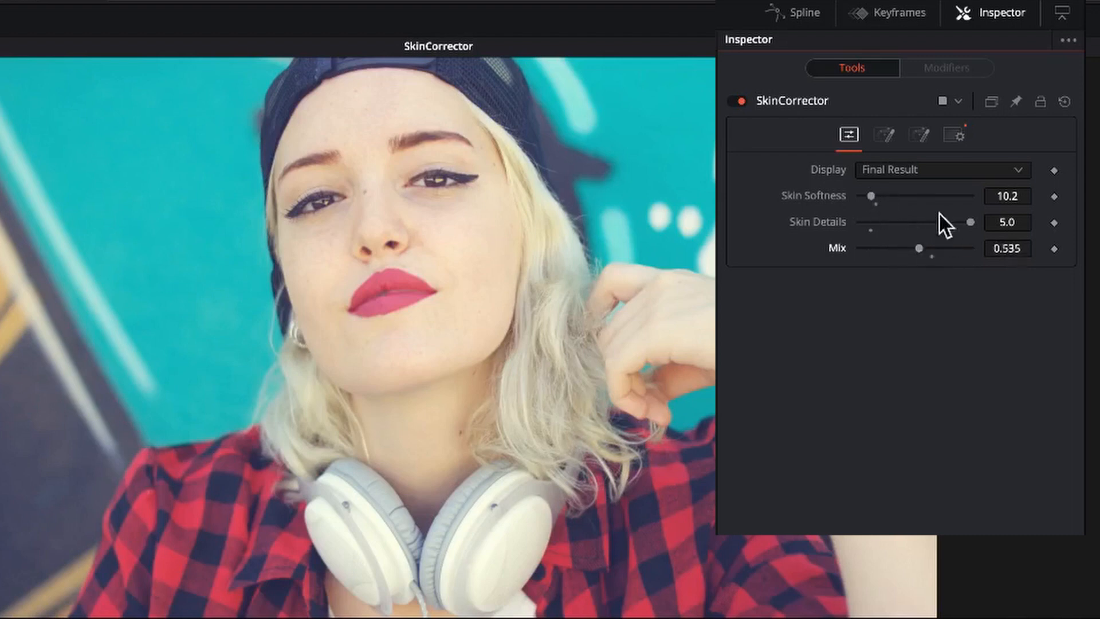
mouse_move(863, 193)
mouse_down()
mouse_move(913, 194)
mouse_move(875, 196)
mouse_up()
drag(909, 250, 918, 248)
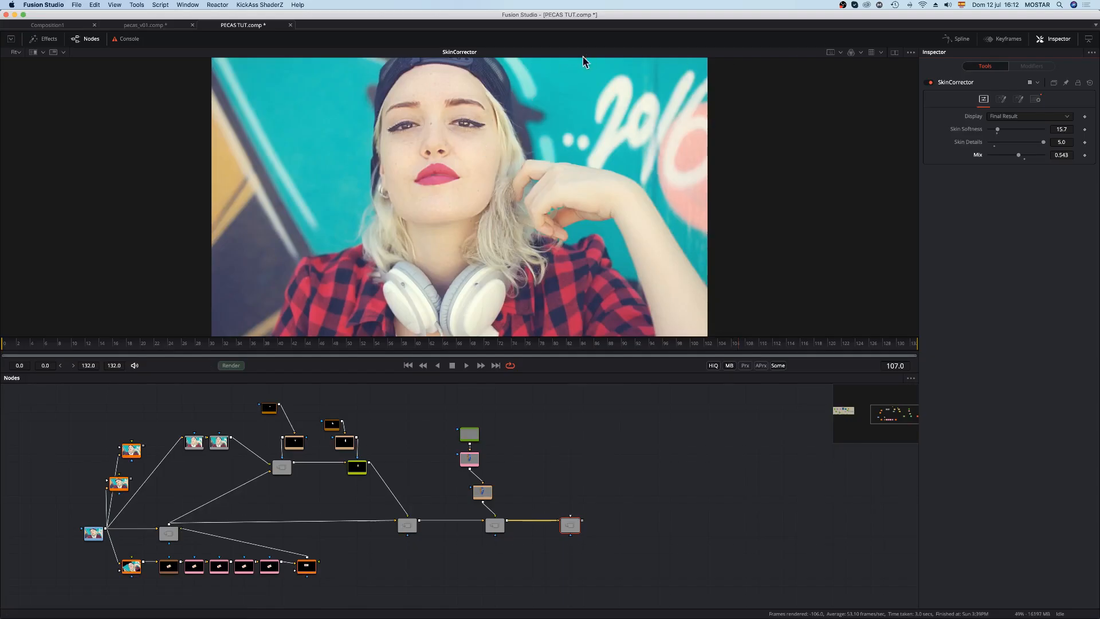
drag(572, 530, 560, 534)
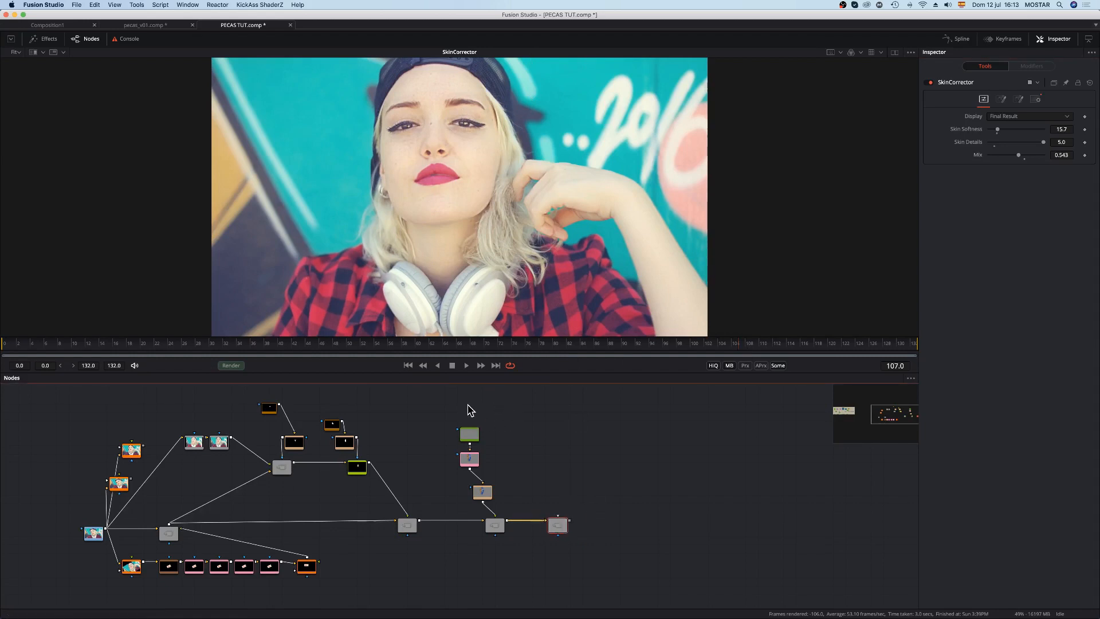
Step: Add a MaskPaint node above SkinCorrector and connect it as the SkinCorrector's effect mask
click(551, 460)
key(shift+space)
text(mask)
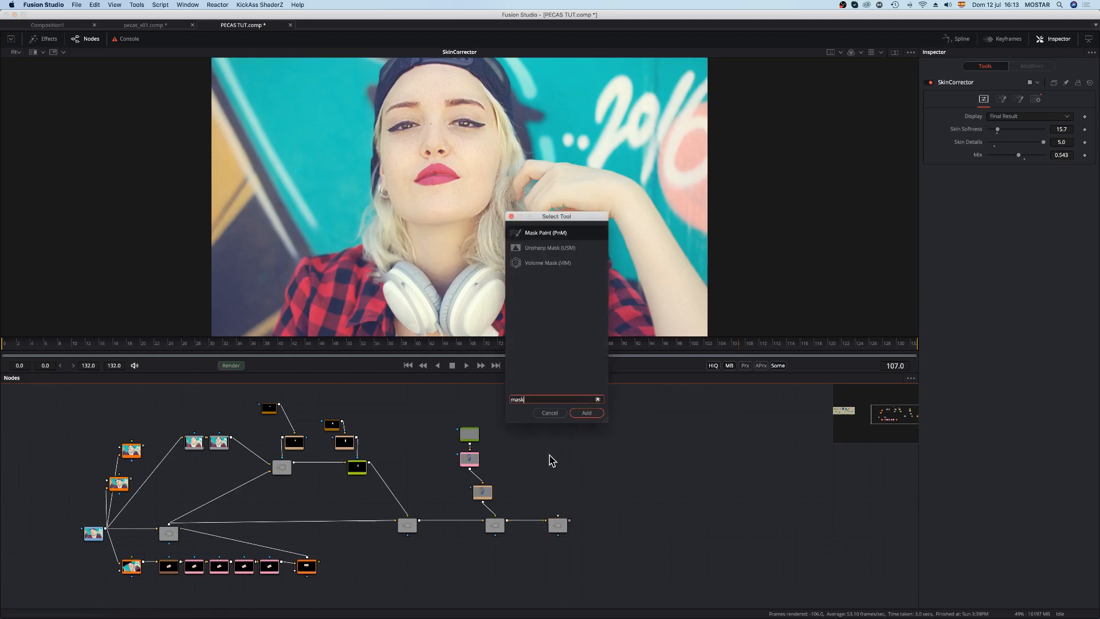
key(Return)
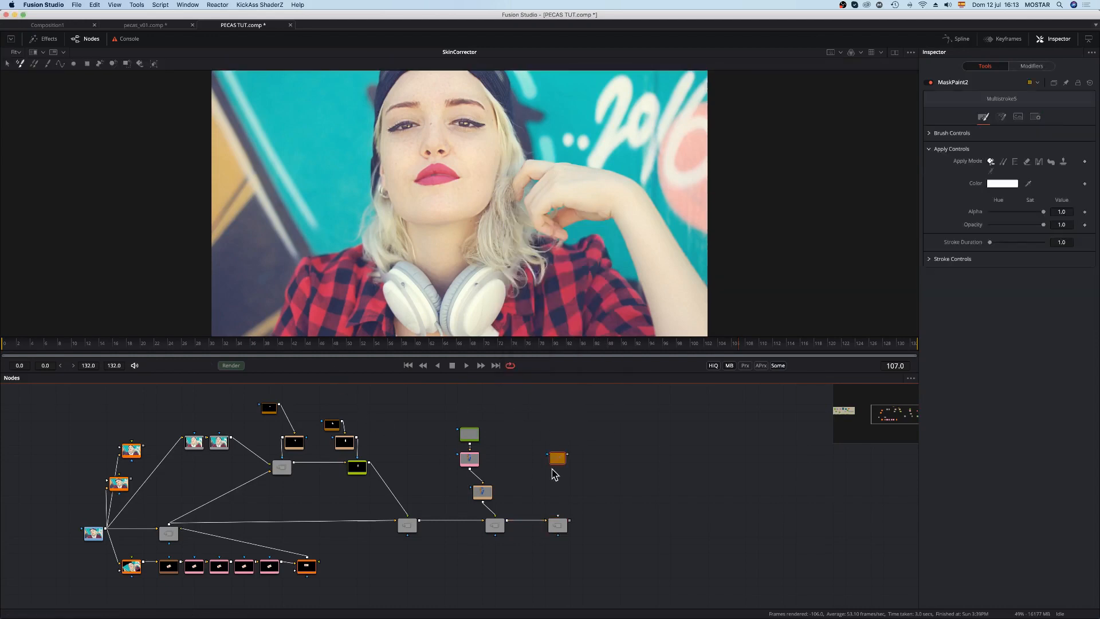
drag(551, 461, 557, 527)
click(557, 527)
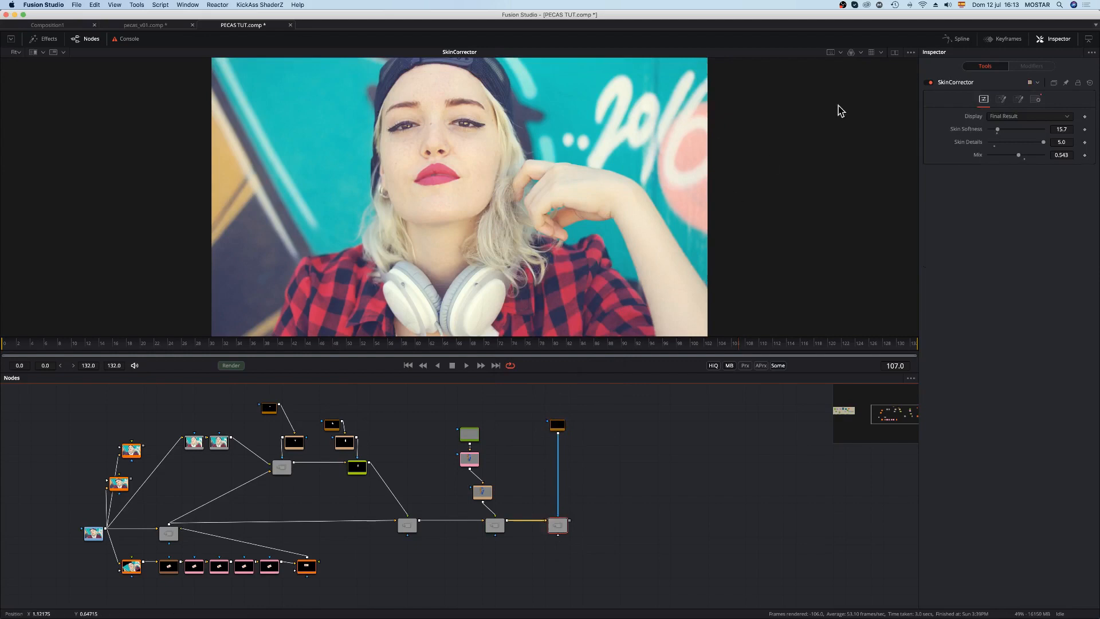
Step: Restore the two-viewer layout, enlarge the face in the SkinCorrector view, and display MaskPaint2 in the other viewer
click(894, 53)
click(557, 426)
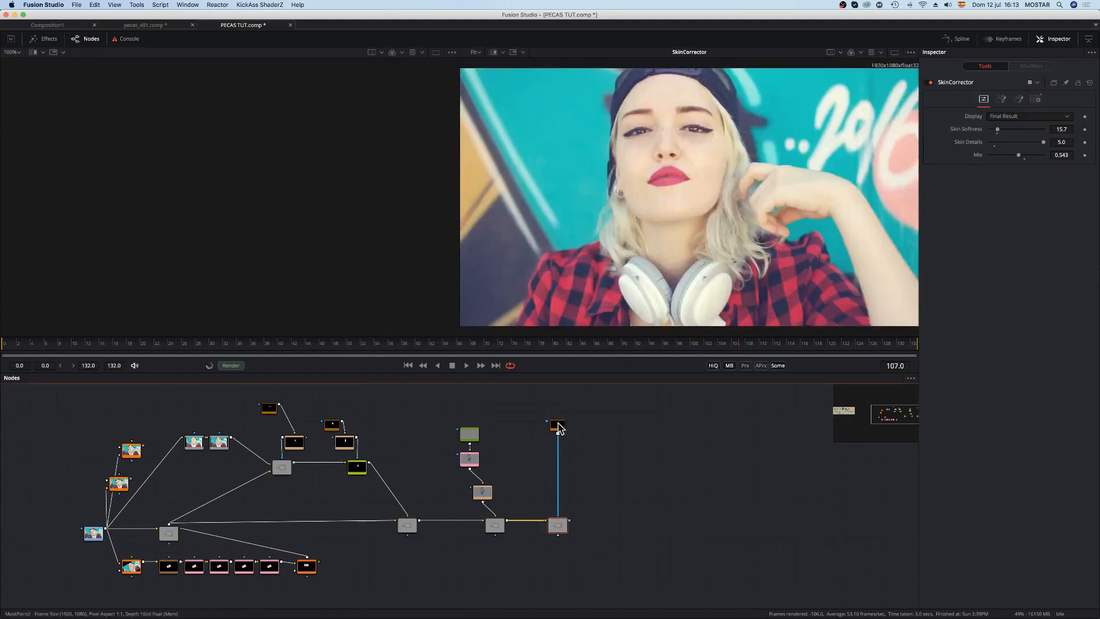
click(507, 64)
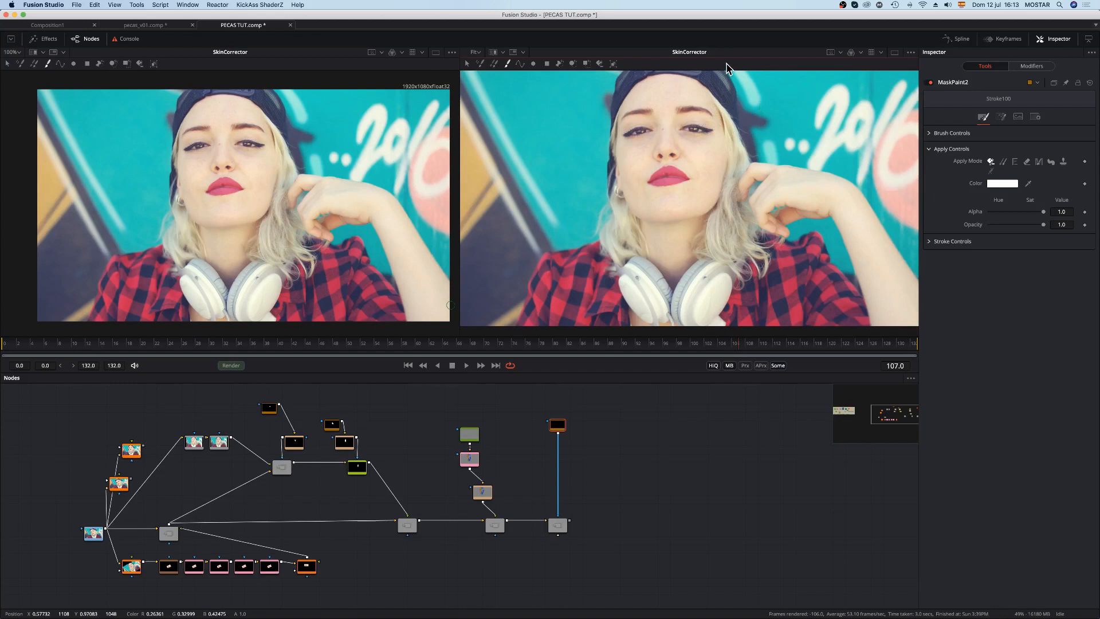
key(plus)
key(plus)
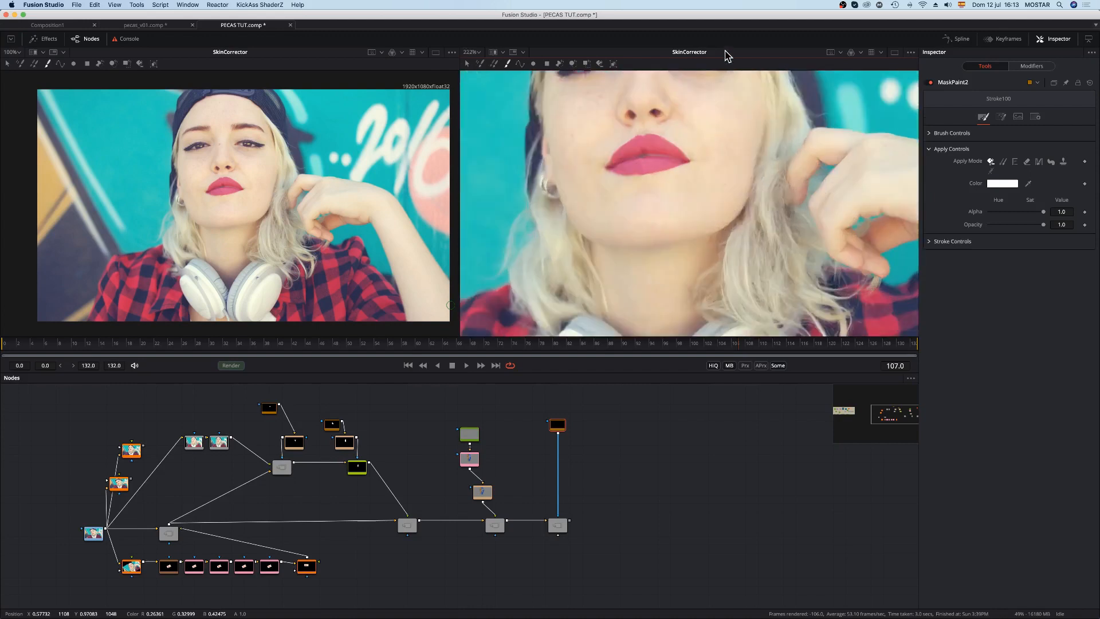
scroll(712, 166, up, 5)
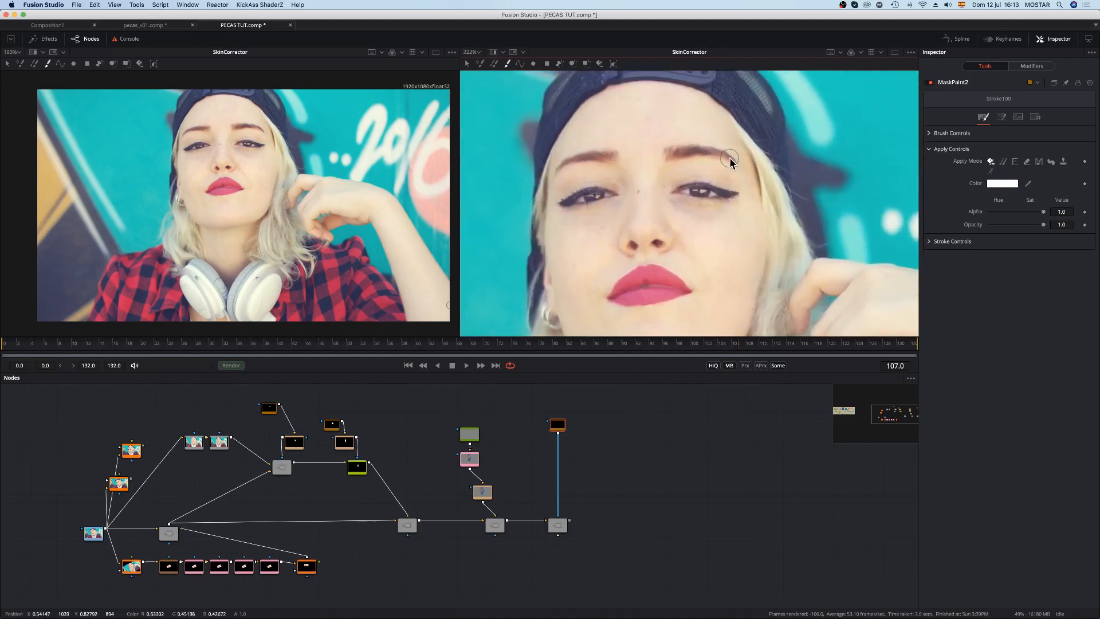
click(556, 427)
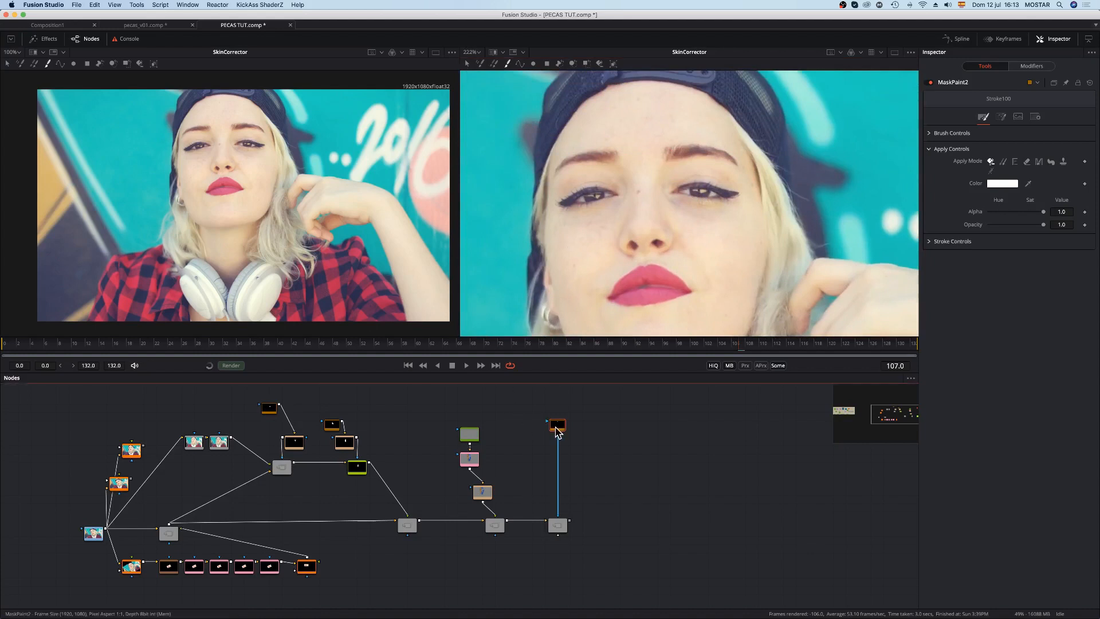
key(1)
Step: Paint white mask strokes in MaskPaint2 over both eyebrows and both eyes
drag(725, 158, 671, 154)
click(557, 524)
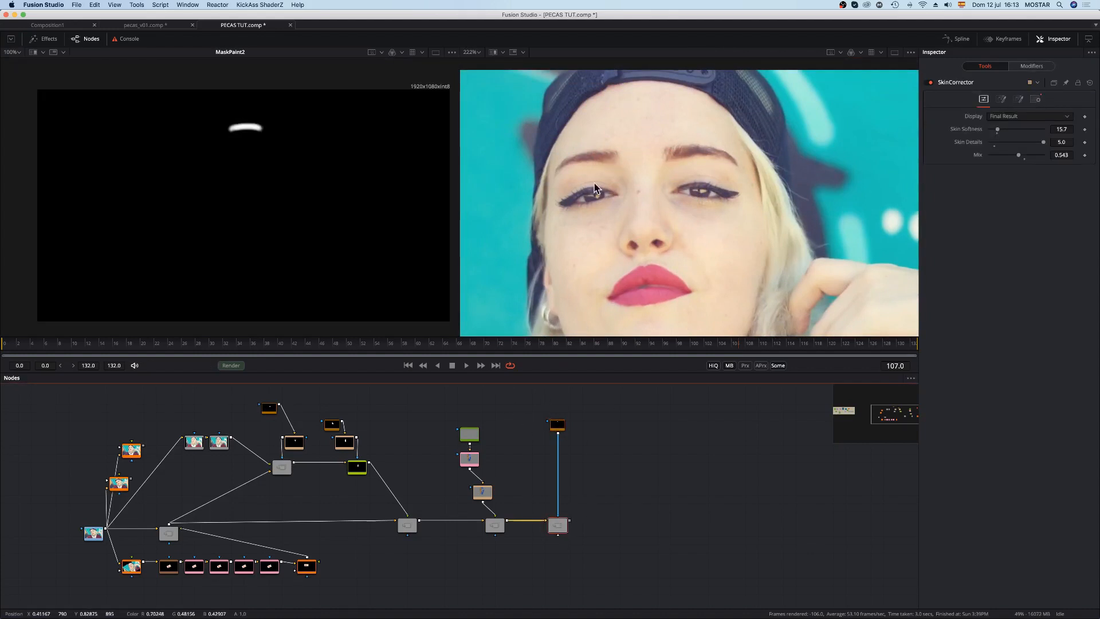
click(557, 426)
mouse_move(609, 159)
mouse_down()
mouse_move(561, 164)
mouse_move(618, 202)
mouse_move(596, 191)
mouse_move(567, 202)
mouse_move(614, 189)
mouse_move(563, 200)
mouse_move(613, 207)
mouse_up()
click(599, 190)
mouse_move(713, 201)
mouse_down()
mouse_move(679, 192)
mouse_move(711, 193)
mouse_move(699, 196)
mouse_up()
Step: Set the SkinCorrector's Skin Softness to 1.6 and Mix to 0.63, toggling its view to check the result
click(558, 526)
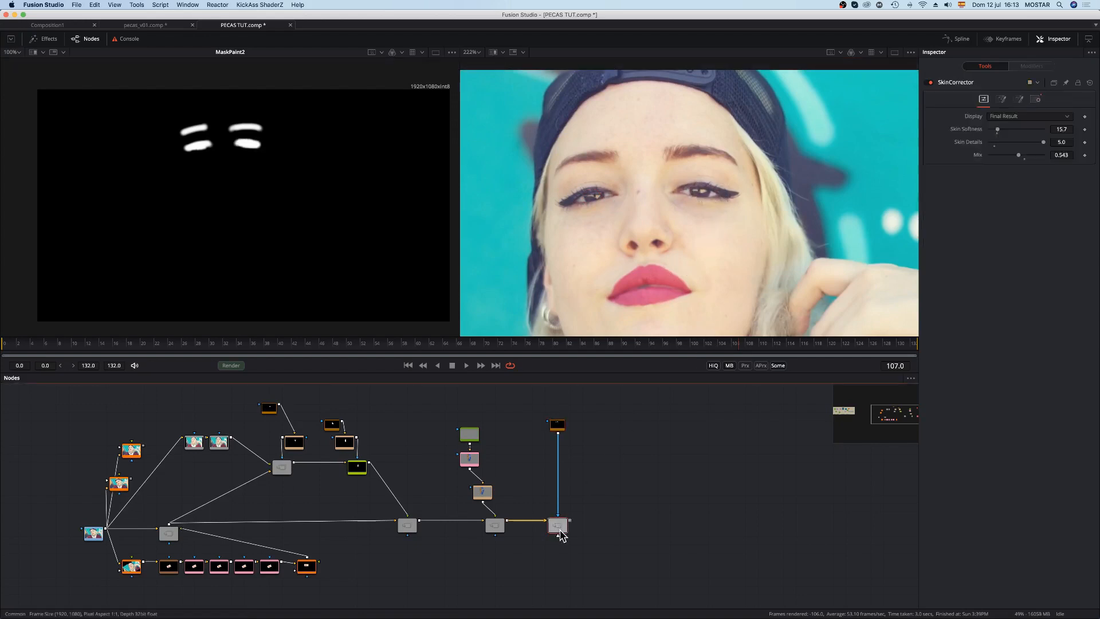
mouse_move(1019, 154)
mouse_down()
mouse_move(1033, 155)
mouse_move(1023, 156)
mouse_up()
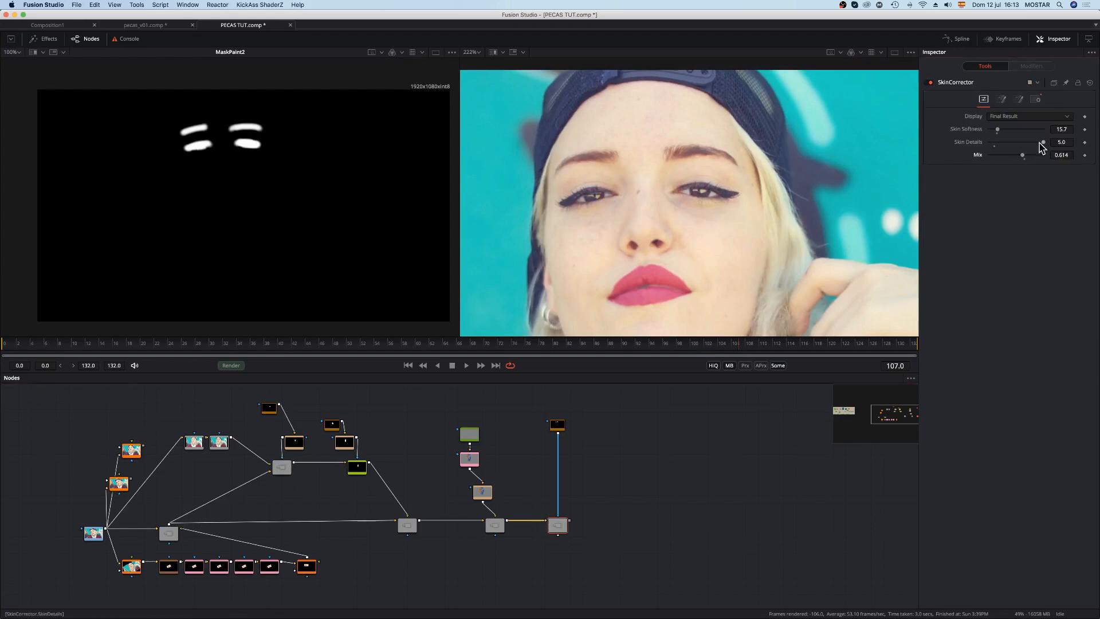
click(558, 525)
key(2)
key(2)
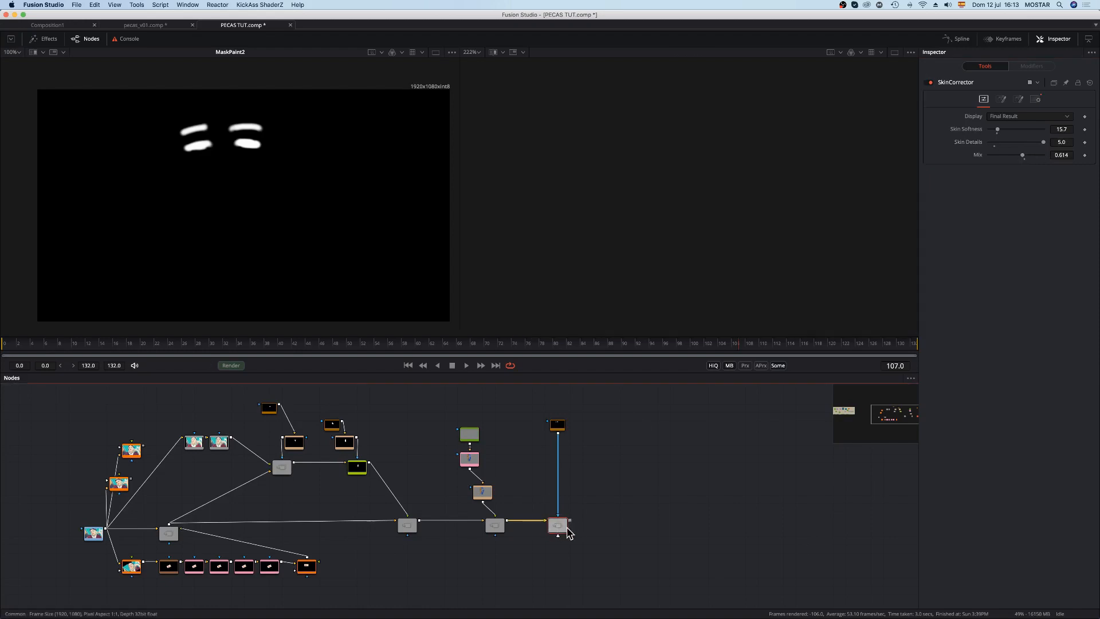
key(2)
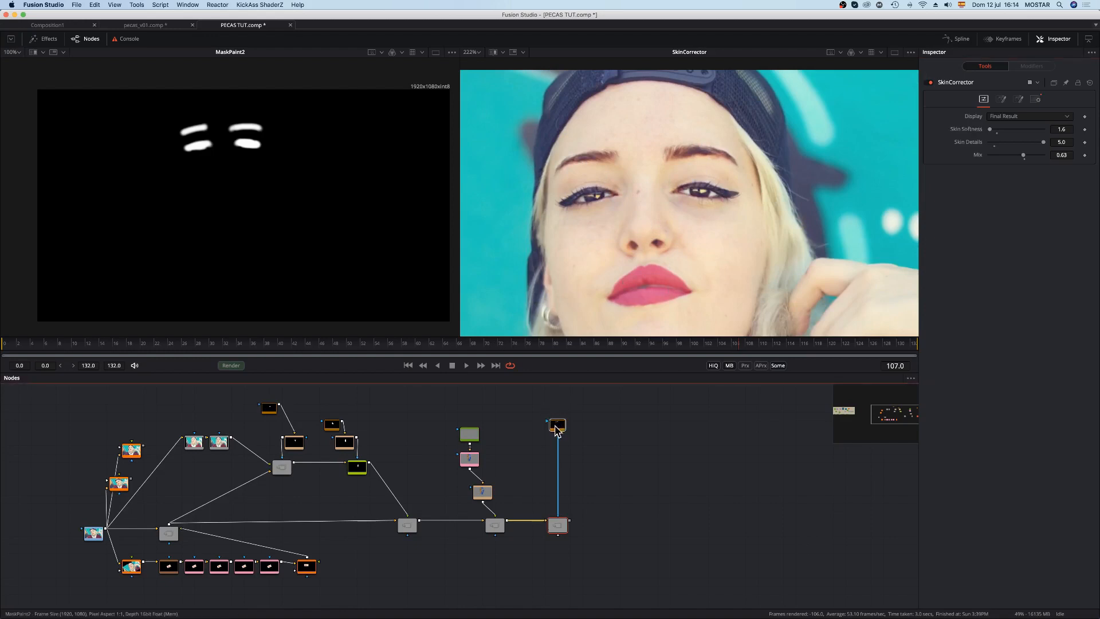
Step: Paint broader MaskPaint2 strokes with a larger brush under the eyes and over the nose and cheeks
click(552, 427)
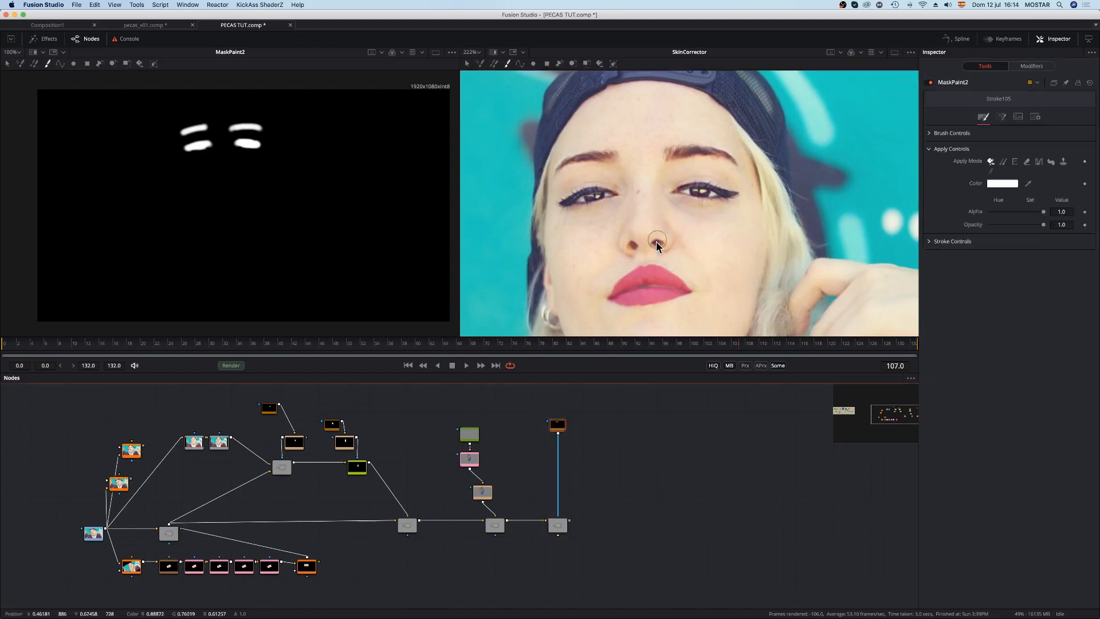
drag(665, 270, 710, 246)
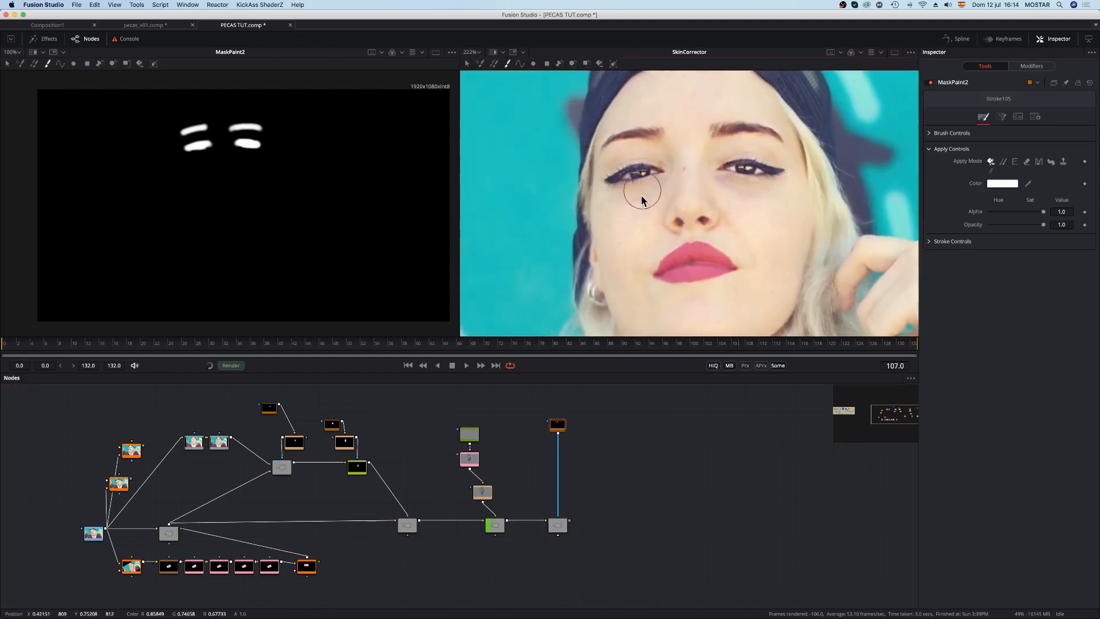
mouse_move(656, 192)
mouse_down()
mouse_move(639, 204)
mouse_move(732, 196)
mouse_move(763, 233)
mouse_move(709, 265)
mouse_up()
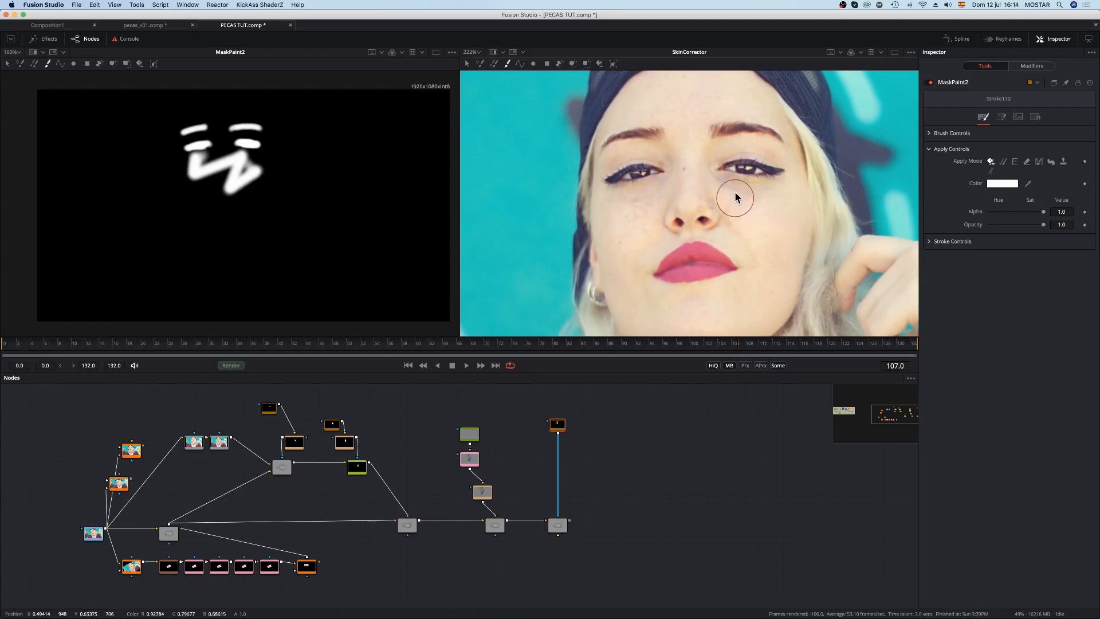
drag(765, 172, 678, 170)
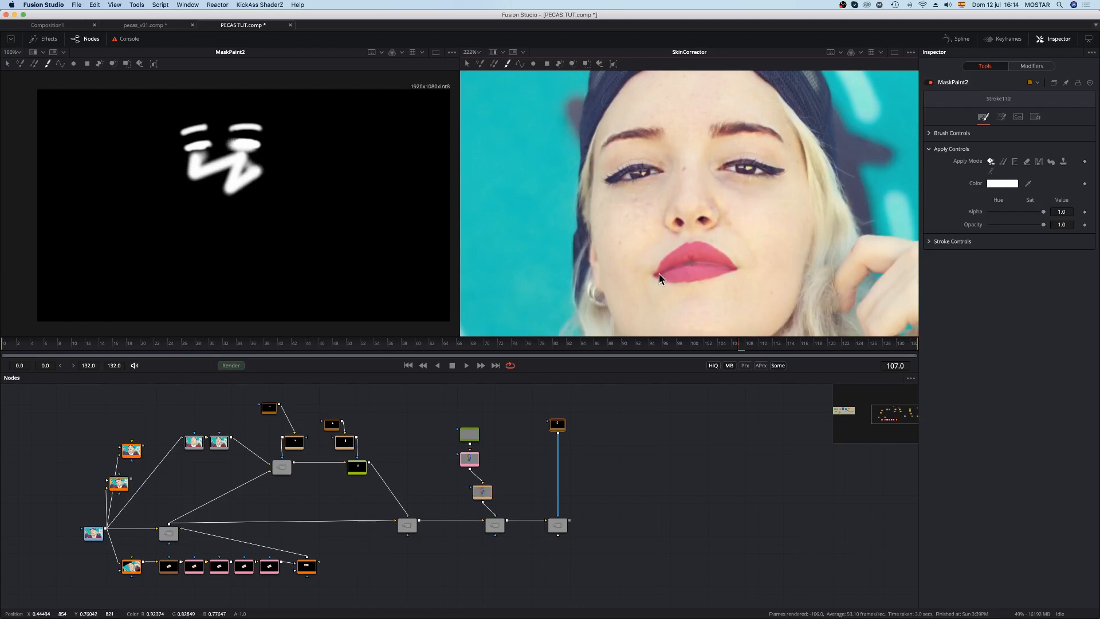
Step: Set MaskPaint2's Level to 0.307 and paint another mask stroke across the area between the eyebrows
click(562, 427)
click(999, 118)
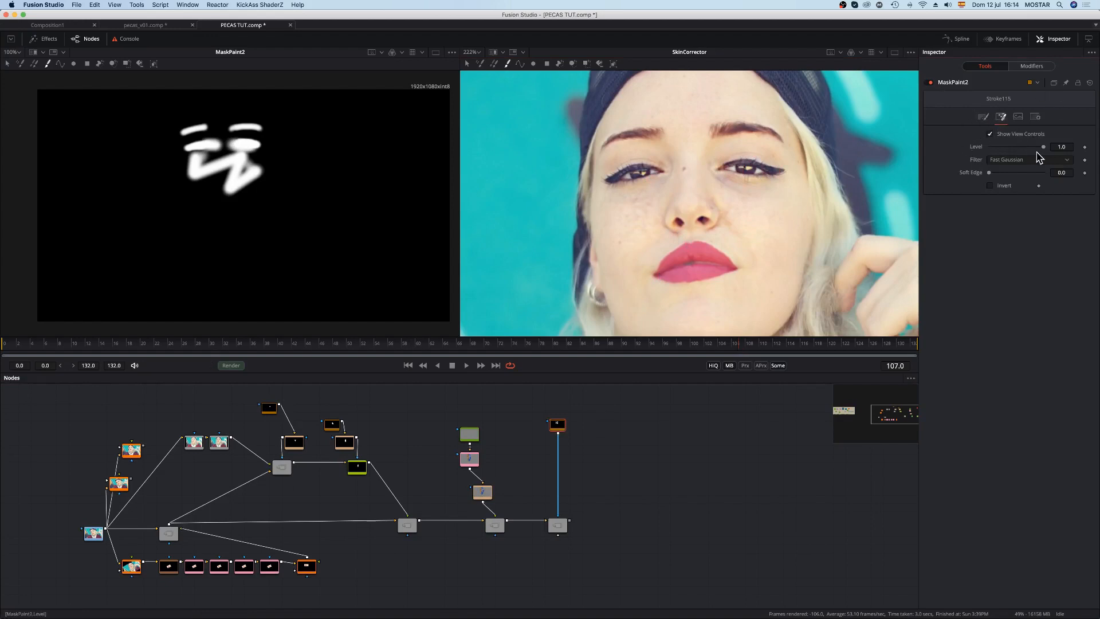
drag(1043, 148, 1005, 154)
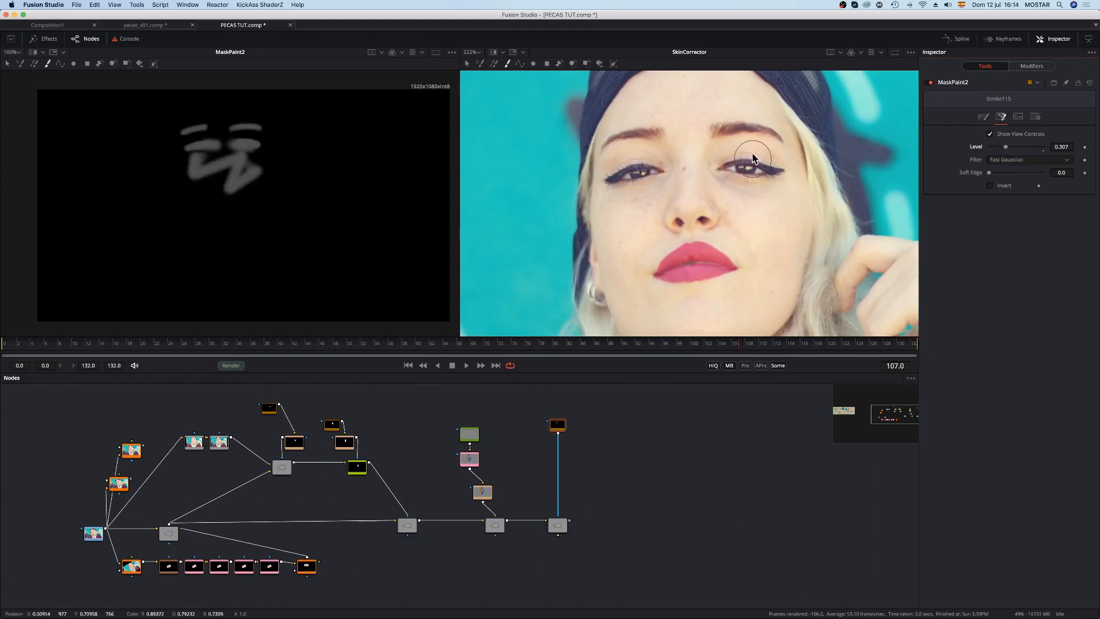
drag(688, 134, 611, 138)
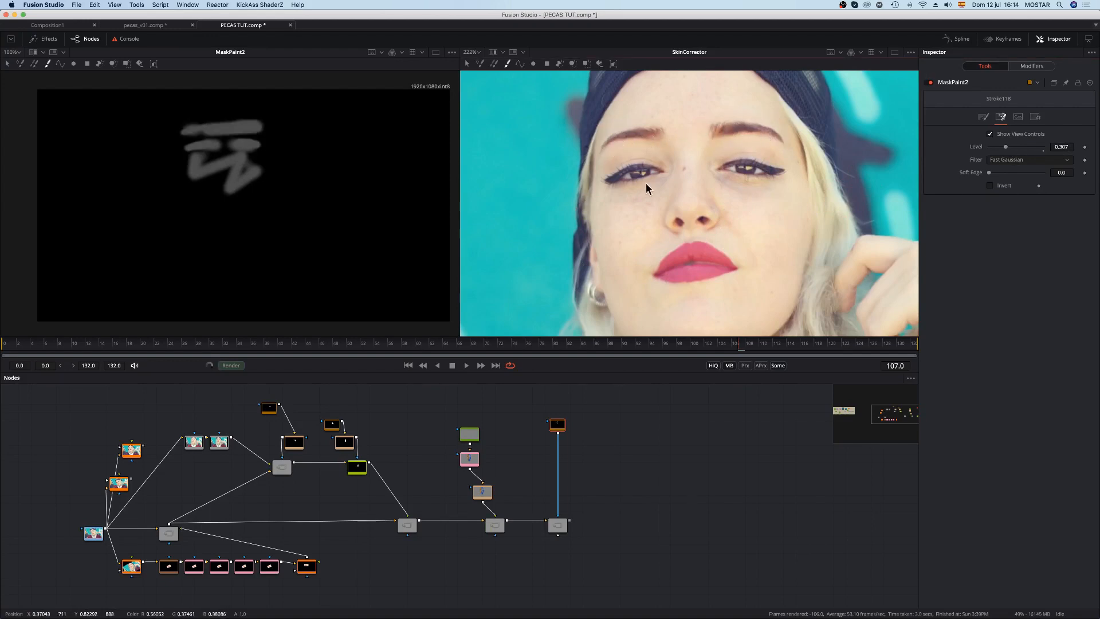
Step: Copy PlanarTransform2, paste it between MaskPaint2 and SkinCorrector, and connect the mask to its main input
click(495, 494)
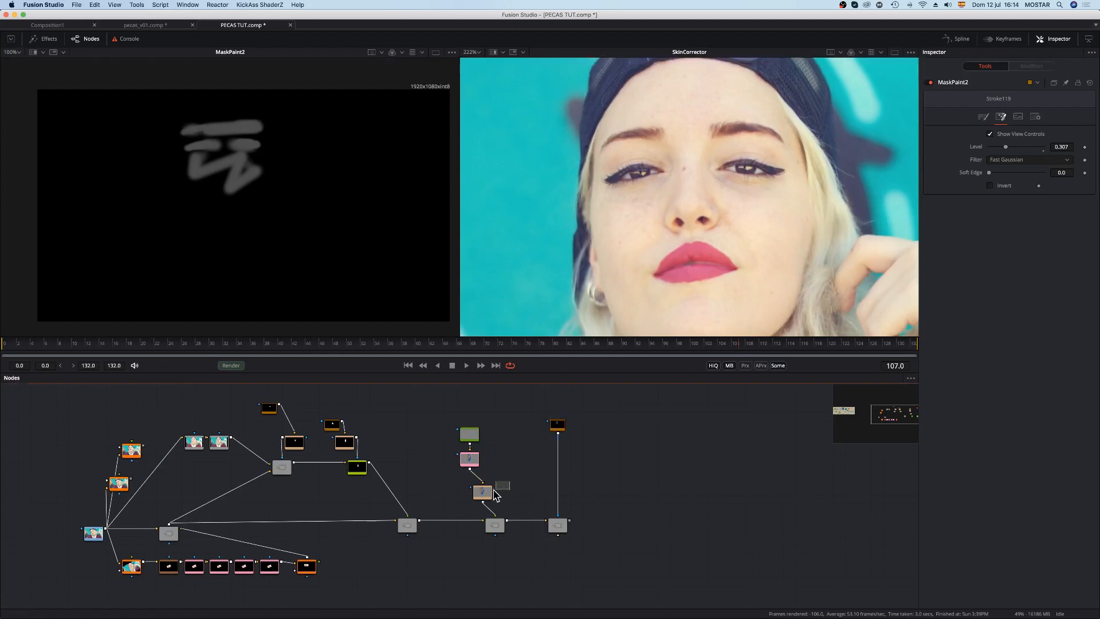
click(483, 490)
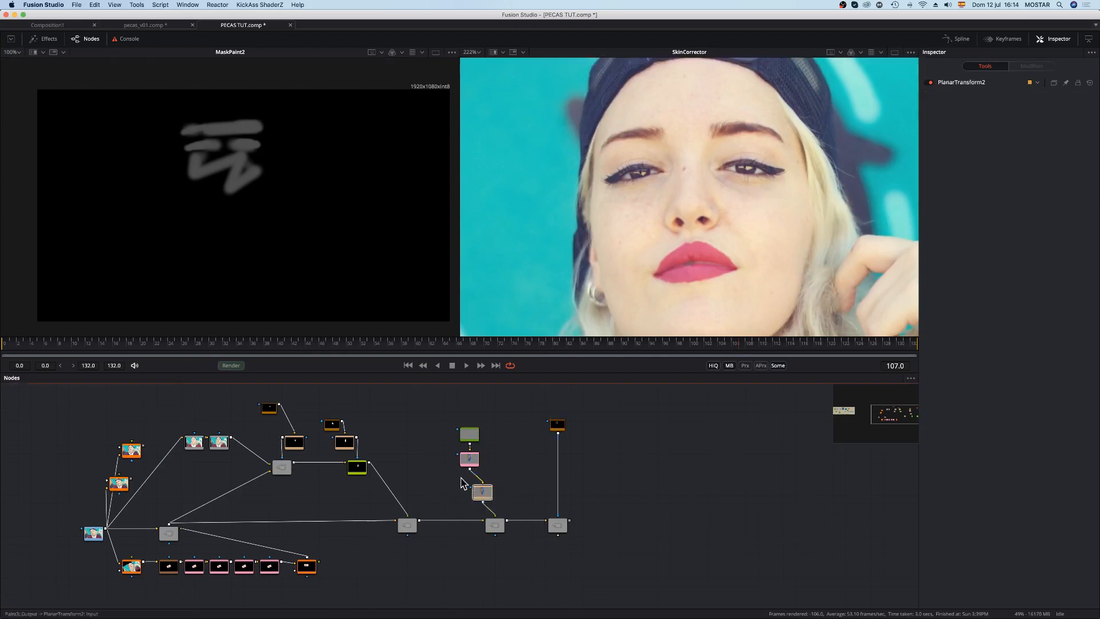
click(558, 425)
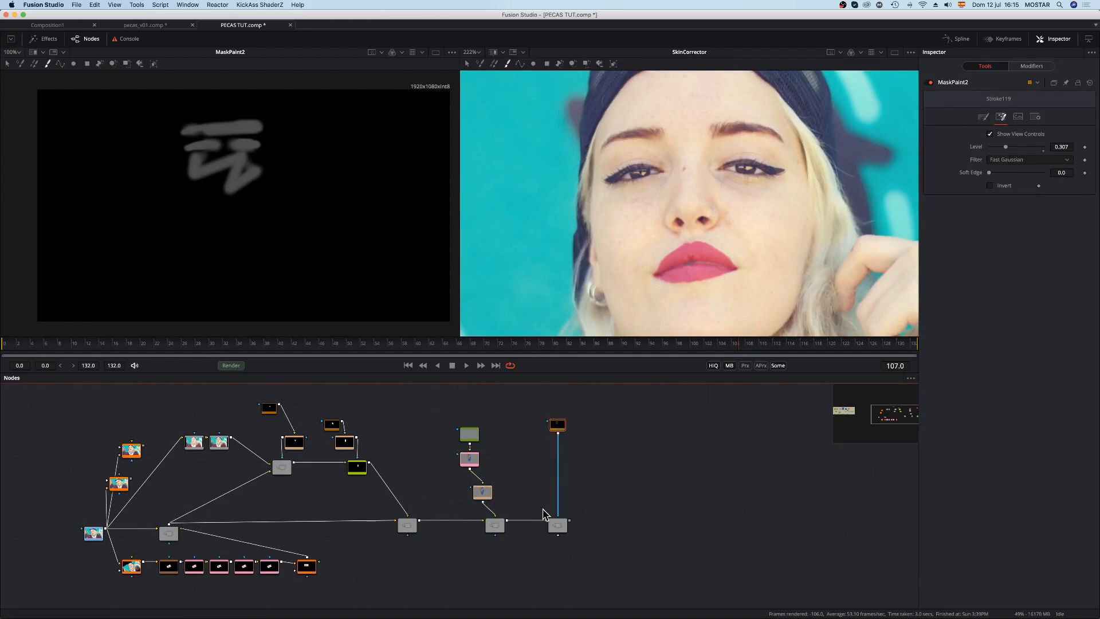
key(super+v)
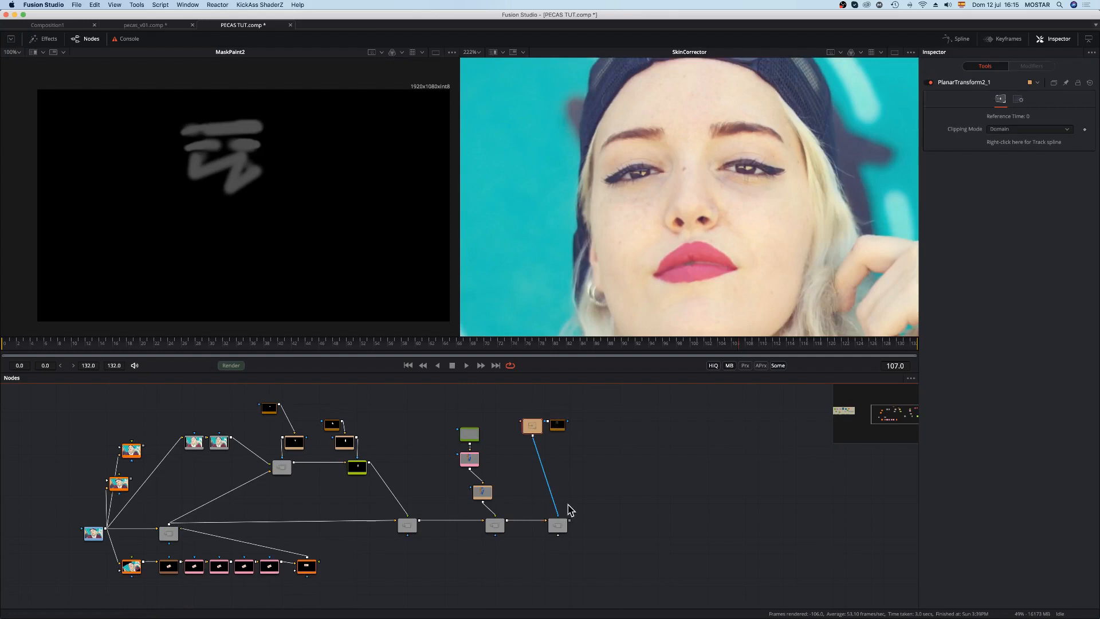
drag(543, 424, 567, 471)
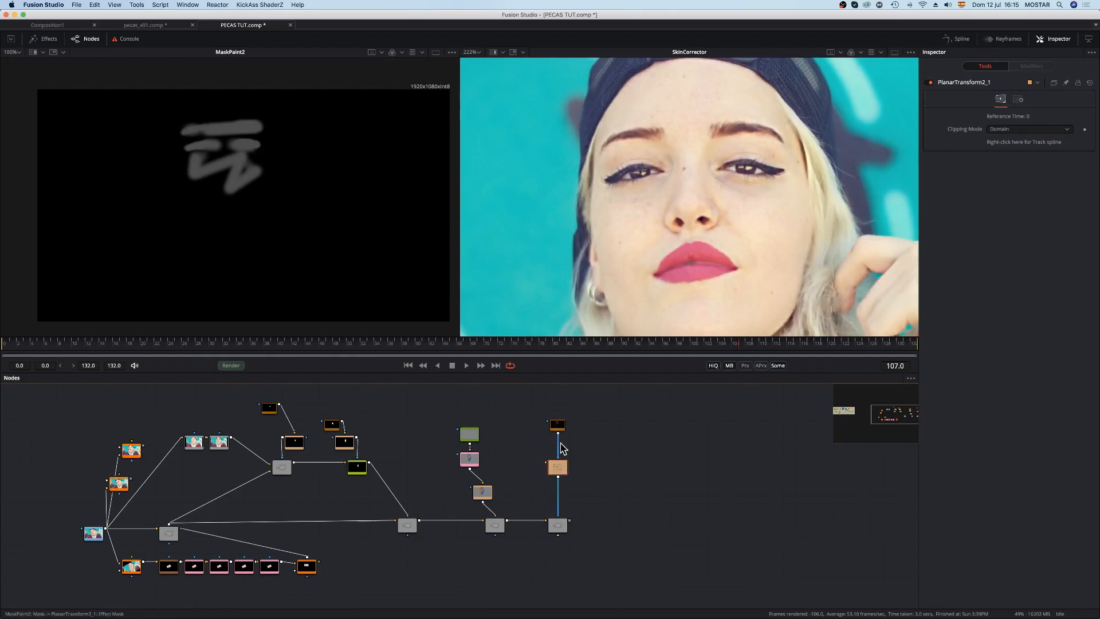
drag(559, 452, 555, 468)
Step: Fit the SkinCorrector view, compare it with the original footage using a split wipe, and set MaskPaint2's Level to 1.0
click(557, 523)
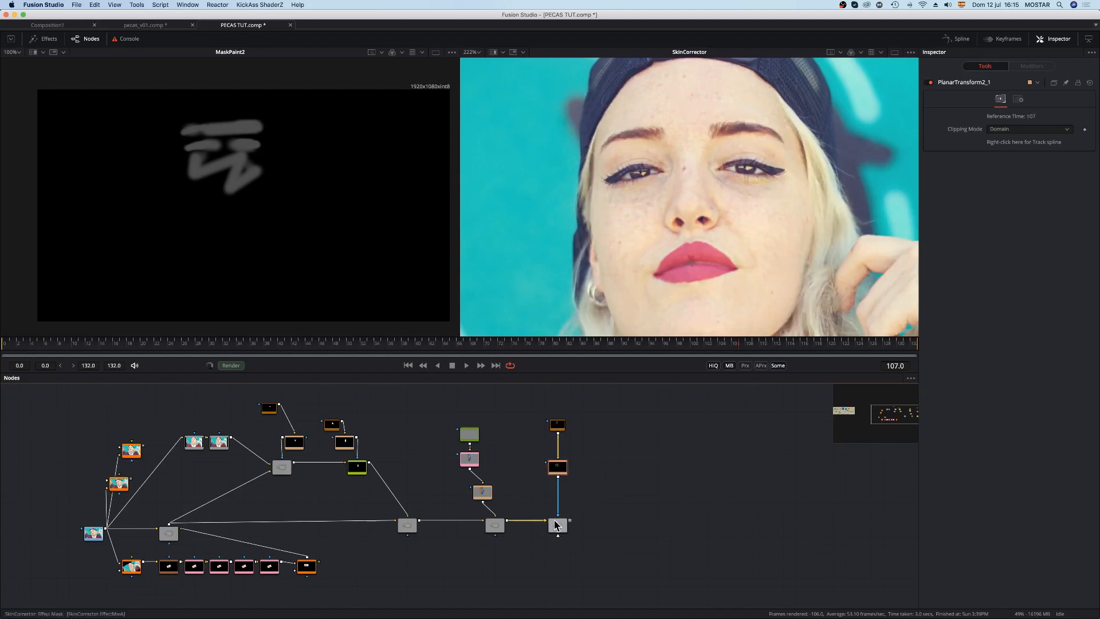
click(496, 52)
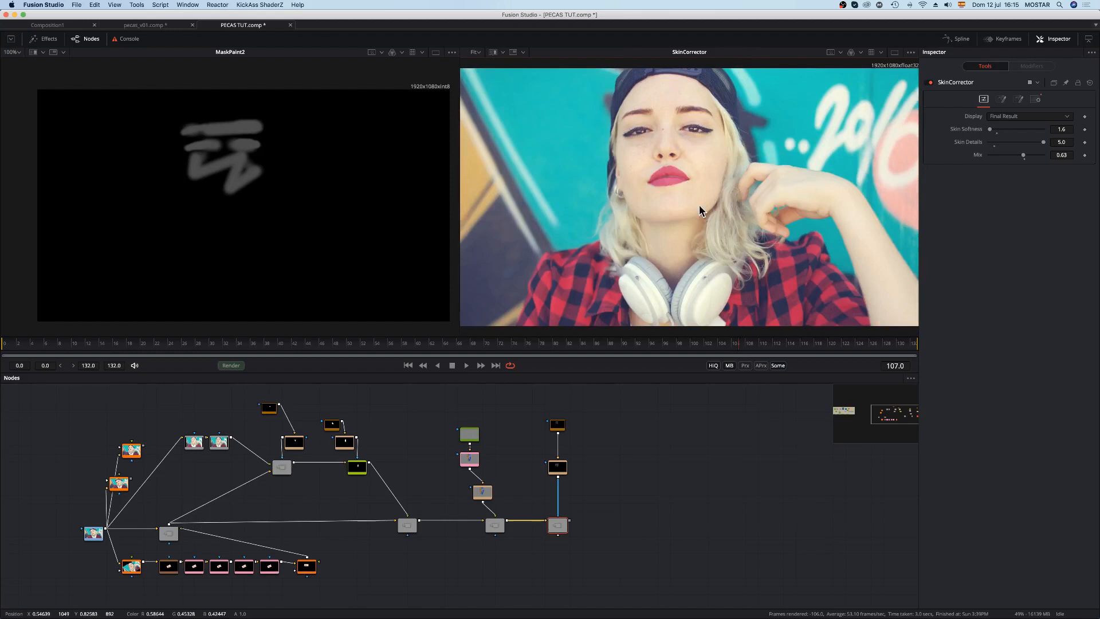
click(492, 52)
drag(532, 278, 650, 273)
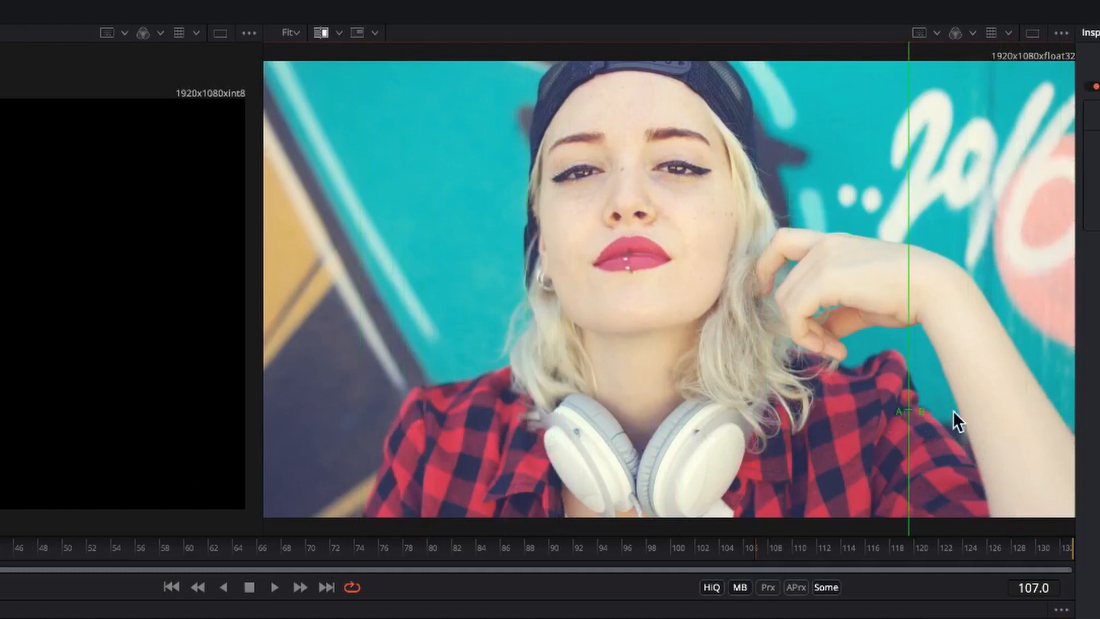
drag(599, 415, 944, 407)
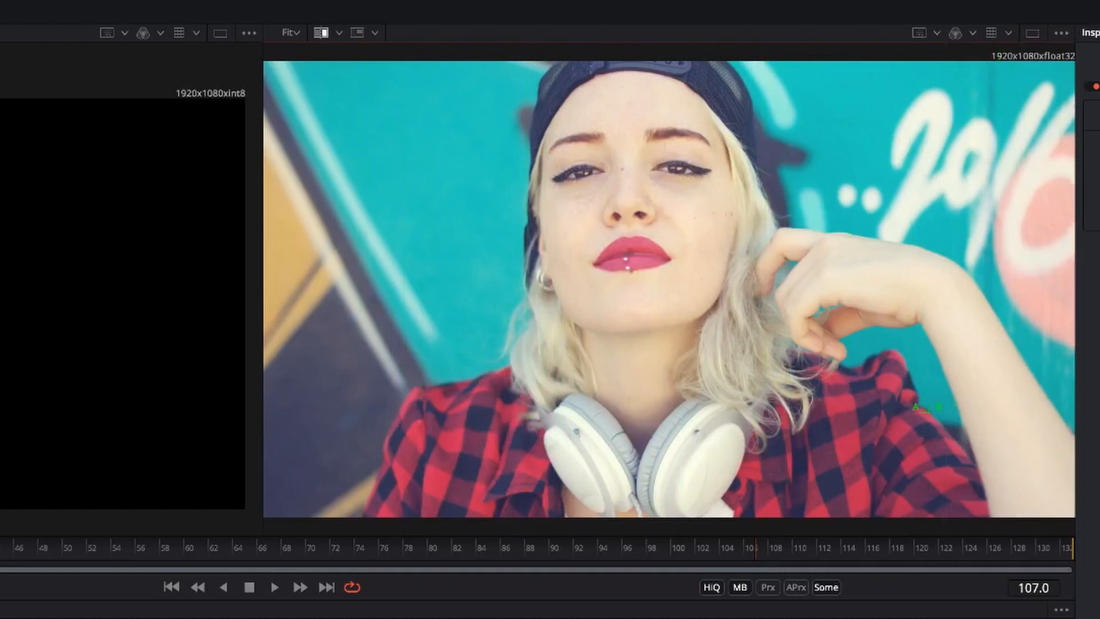
drag(926, 408, 506, 441)
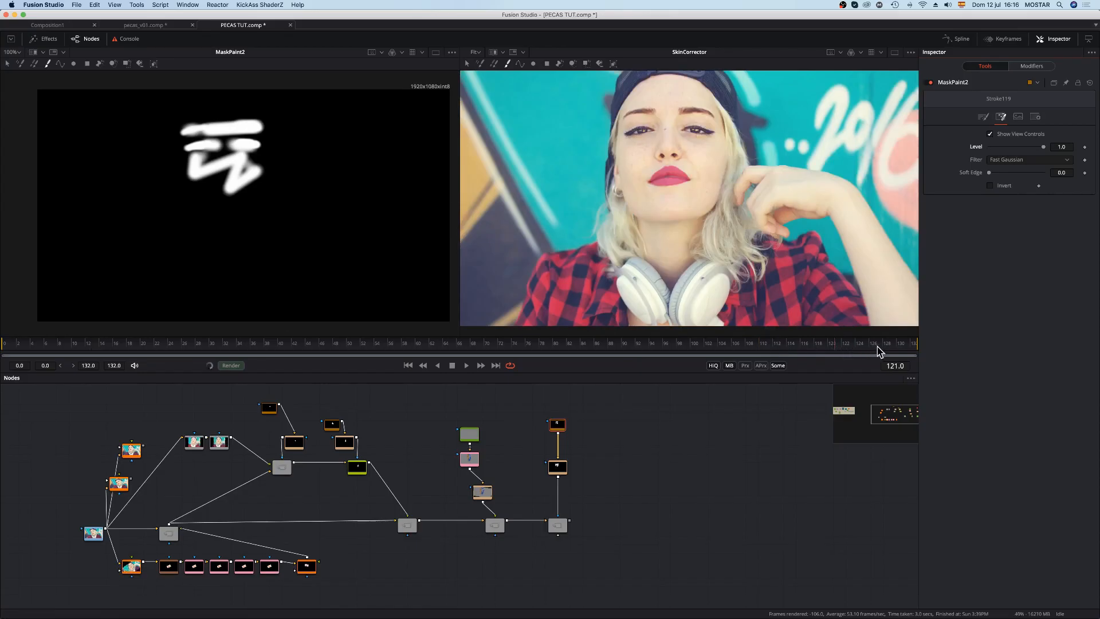
Step: Scrub to several frames across the timeline to check the tracked skin-smoothing mask on the moving face
click(881, 345)
drag(378, 343, 172, 346)
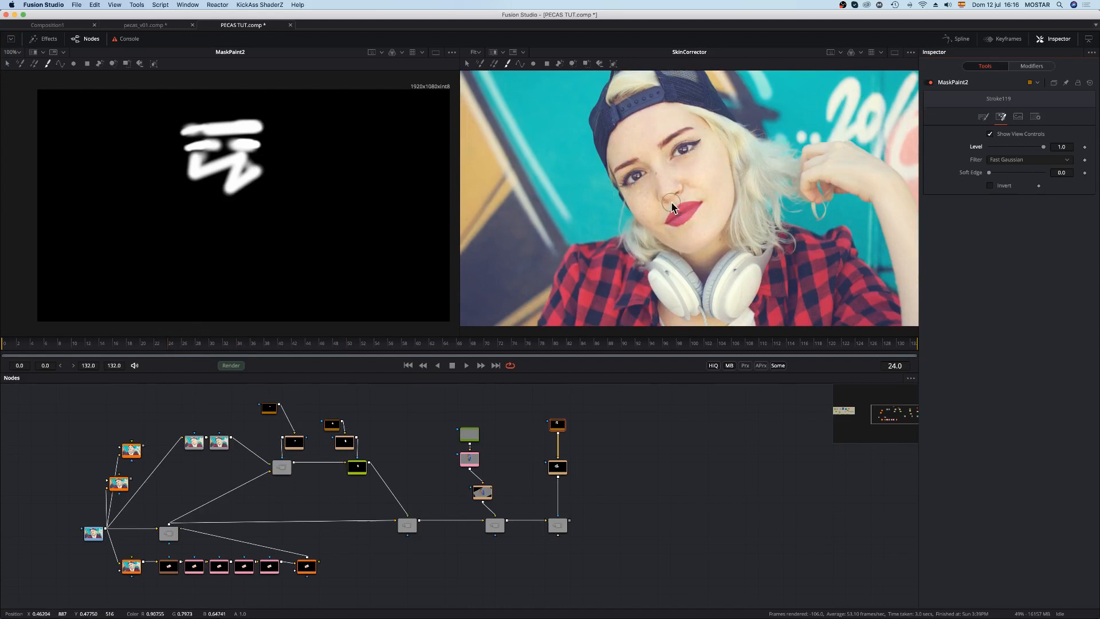
click(672, 344)
click(808, 346)
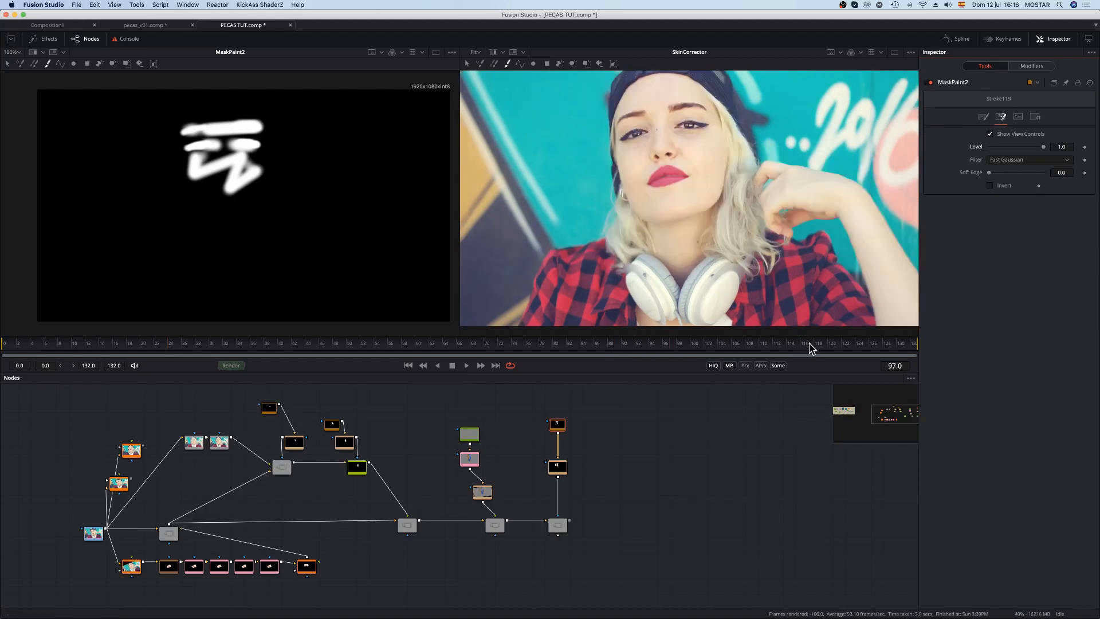
click(845, 348)
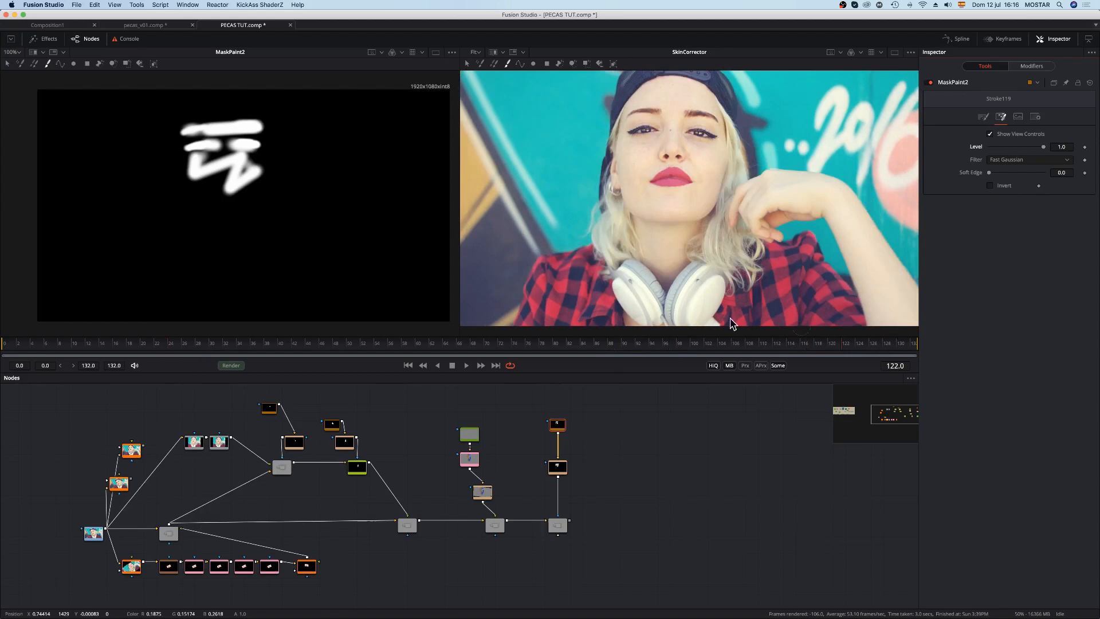
click(412, 346)
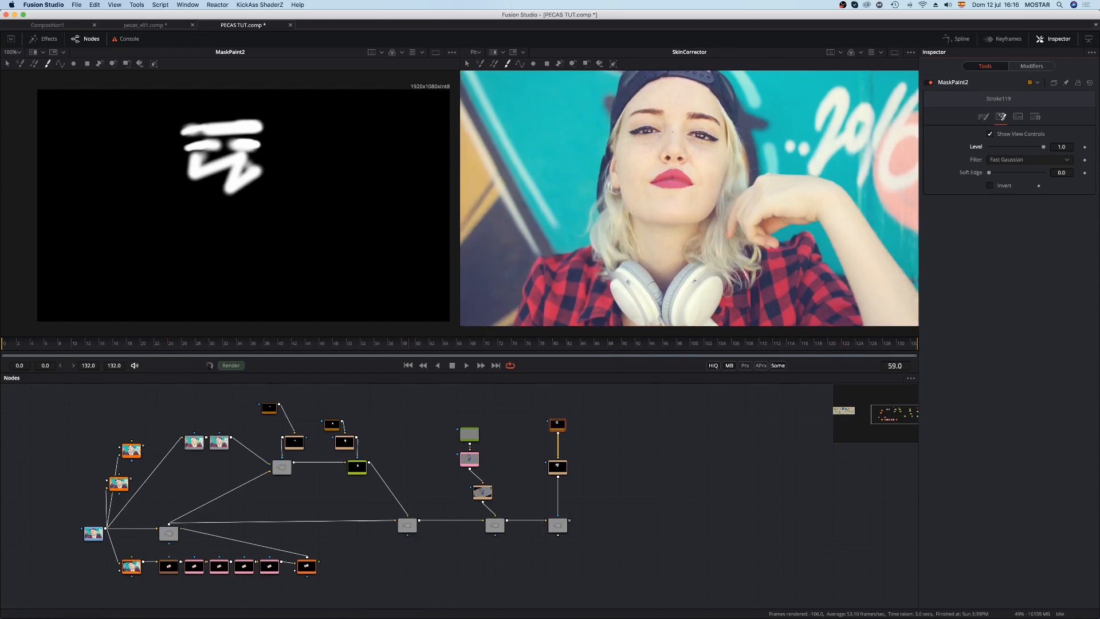